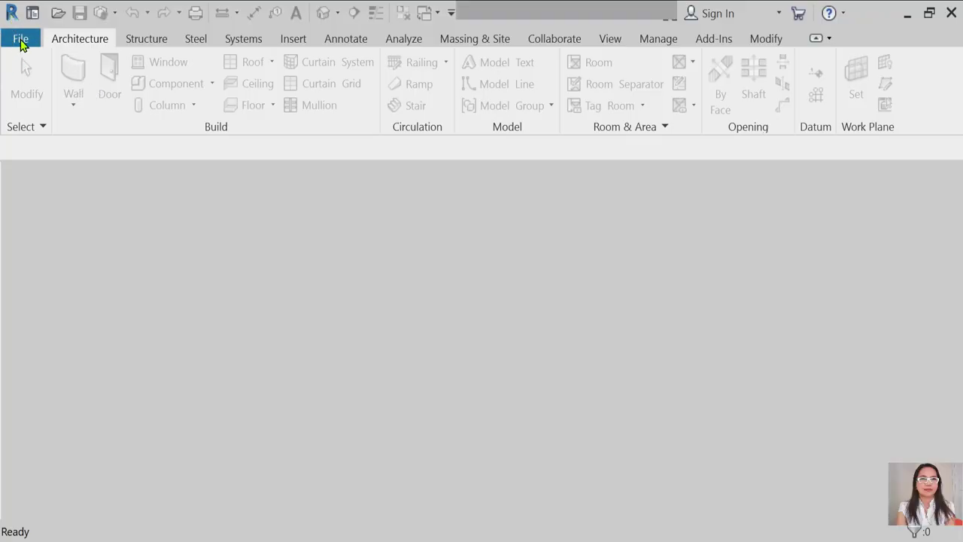
# Create a new Revit project, Project1, from the Architectural Template.
pyautogui.click(21, 43)
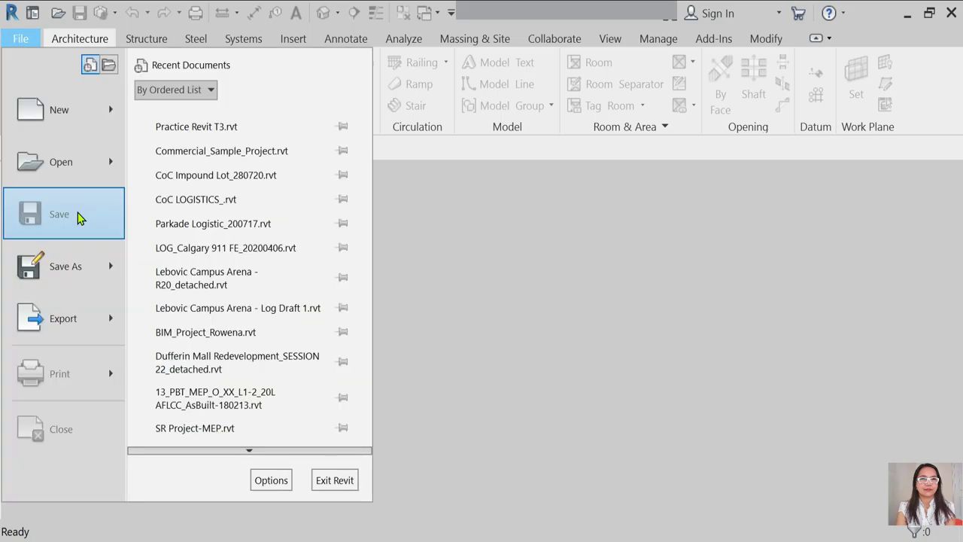
pyautogui.moveTo(55, 109)
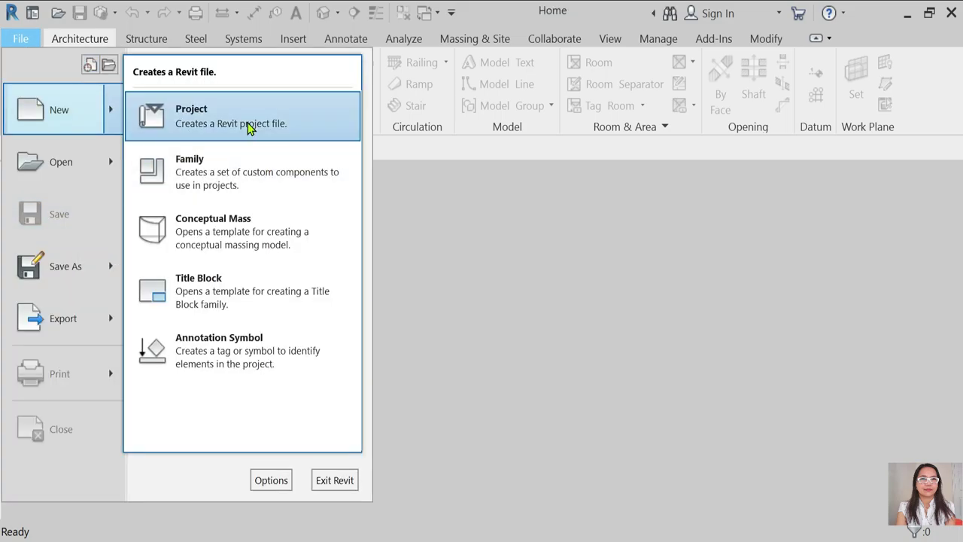
pyautogui.click(251, 123)
pyautogui.click(504, 138)
pyautogui.click(504, 139)
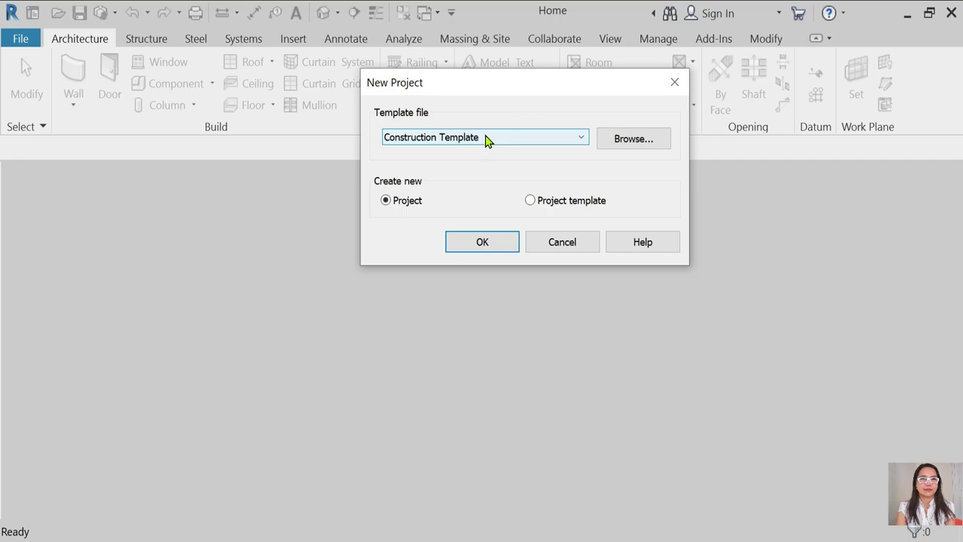
pyautogui.click(486, 140)
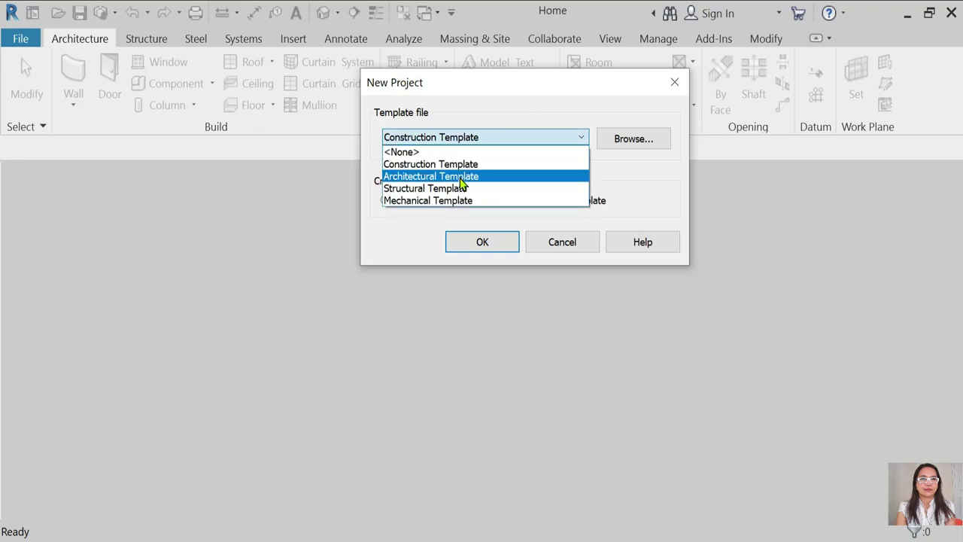
pyautogui.click(477, 245)
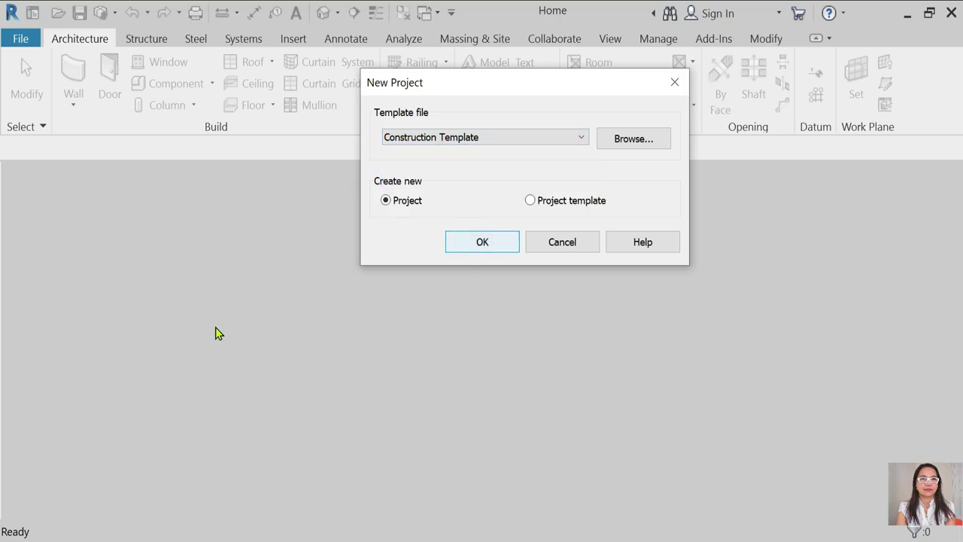
pyautogui.click(568, 143)
pyautogui.click(482, 176)
pyautogui.click(491, 243)
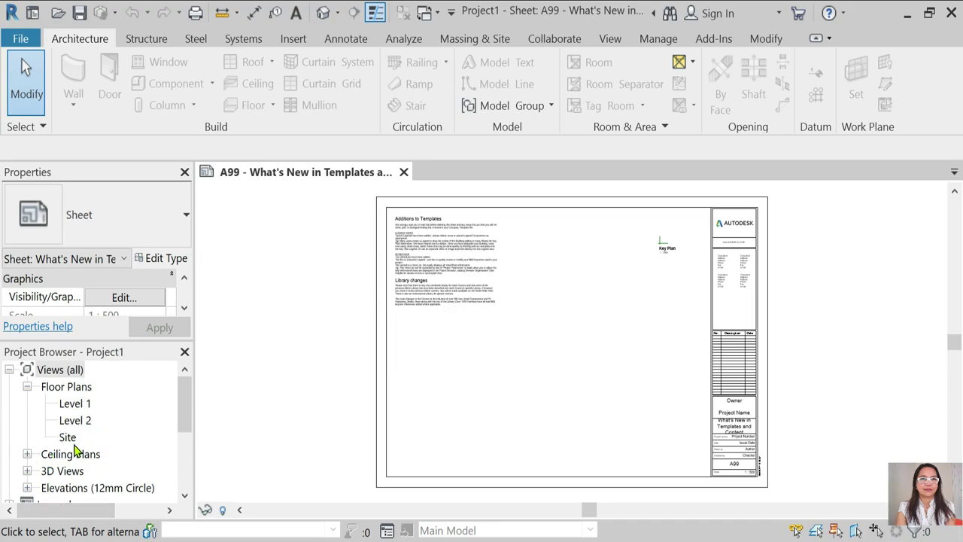
# Expand Elevations in the Project Browser to show the East, North, South and West views.
pyautogui.scroll(-1, 138, 424)
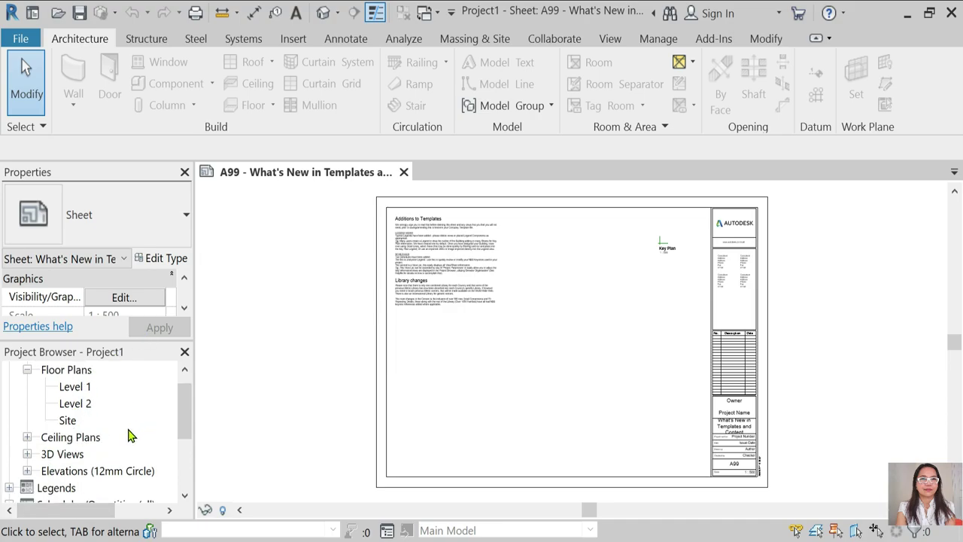
pyautogui.click(70, 407)
pyautogui.scroll(-2, 97, 458)
pyautogui.scroll(-1, 108, 445)
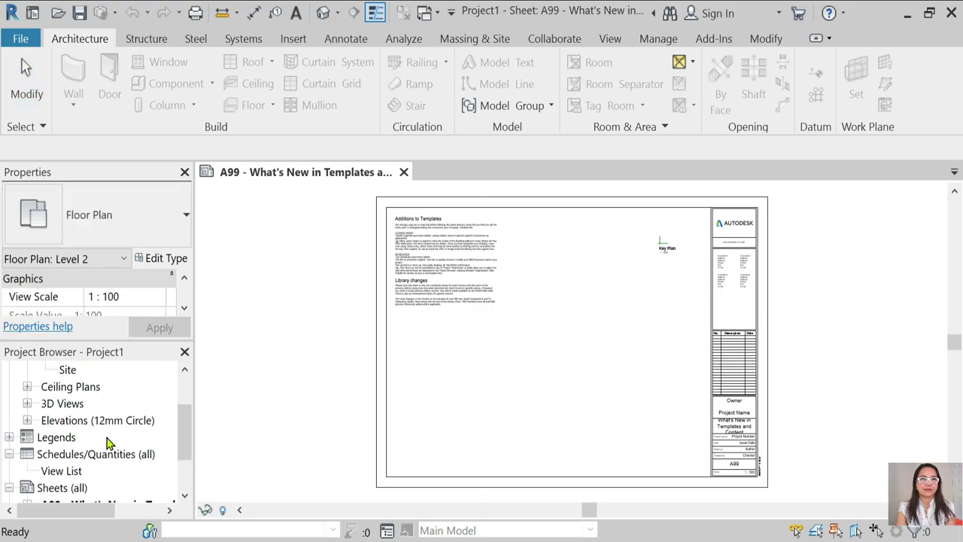
pyautogui.click(27, 421)
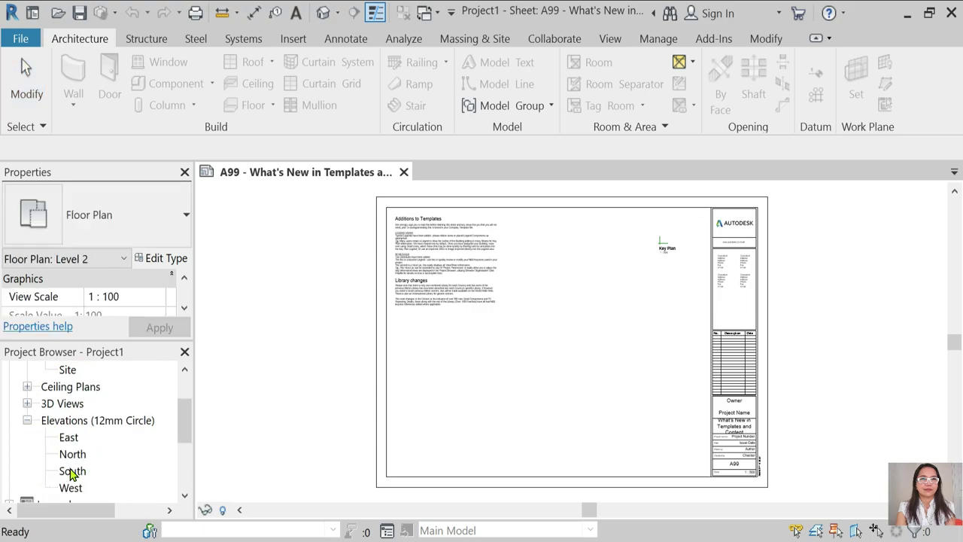
# Open the North elevation and toggle Level 2's right-end bubble on and back off.
pyautogui.doubleClick(68, 451)
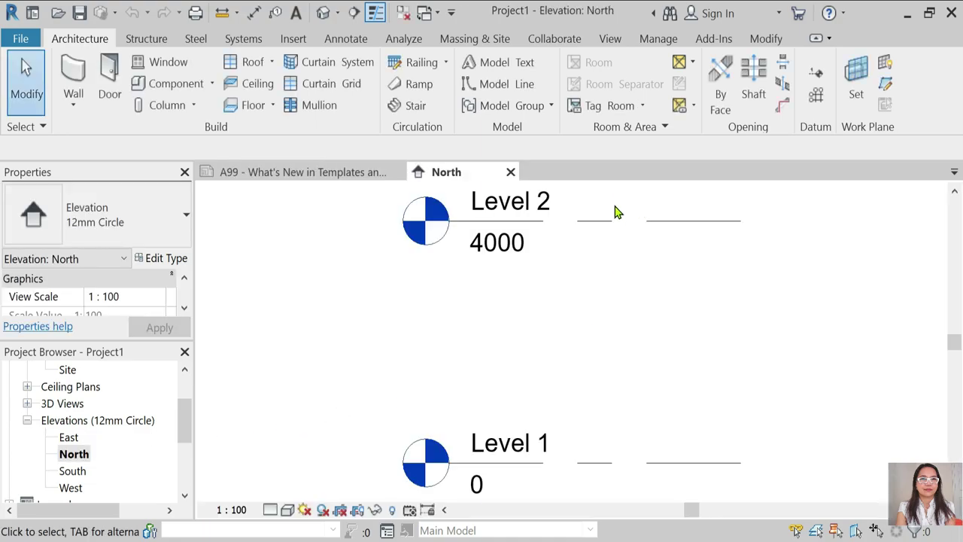
pyautogui.scroll(-3, 374, 331)
pyautogui.scroll(3, 482, 301)
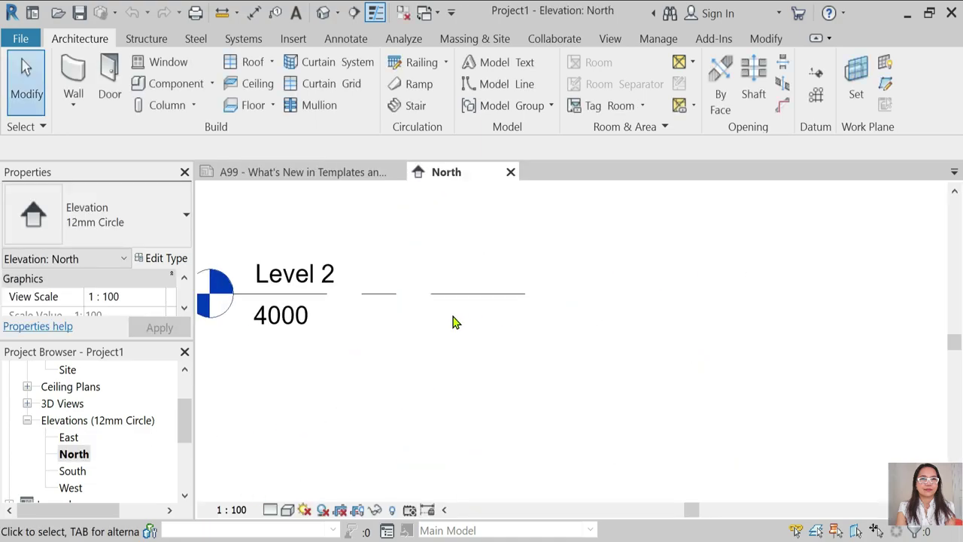
pyautogui.scroll(-2, 456, 315)
pyautogui.click(401, 332)
pyautogui.scroll(-2, 401, 333)
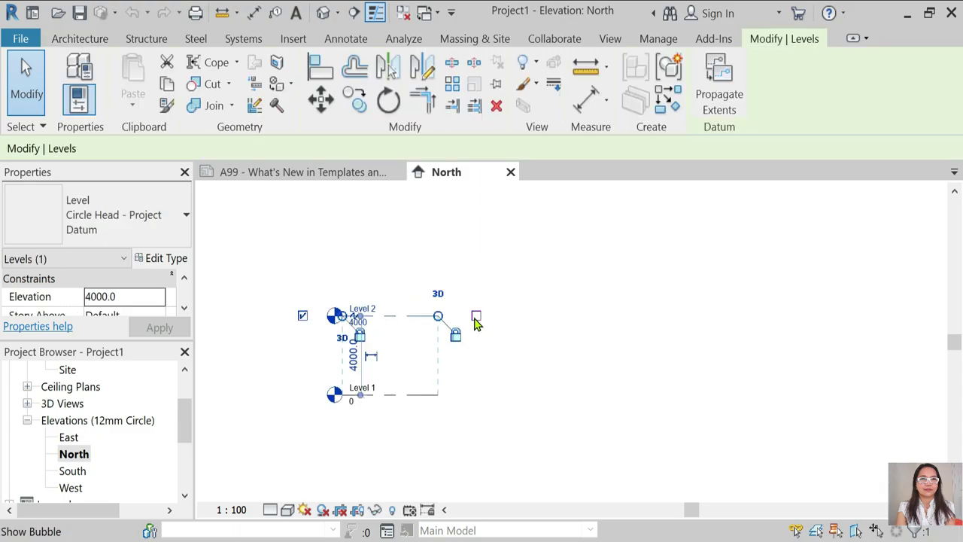
pyautogui.click(476, 315)
pyautogui.press('Escape')
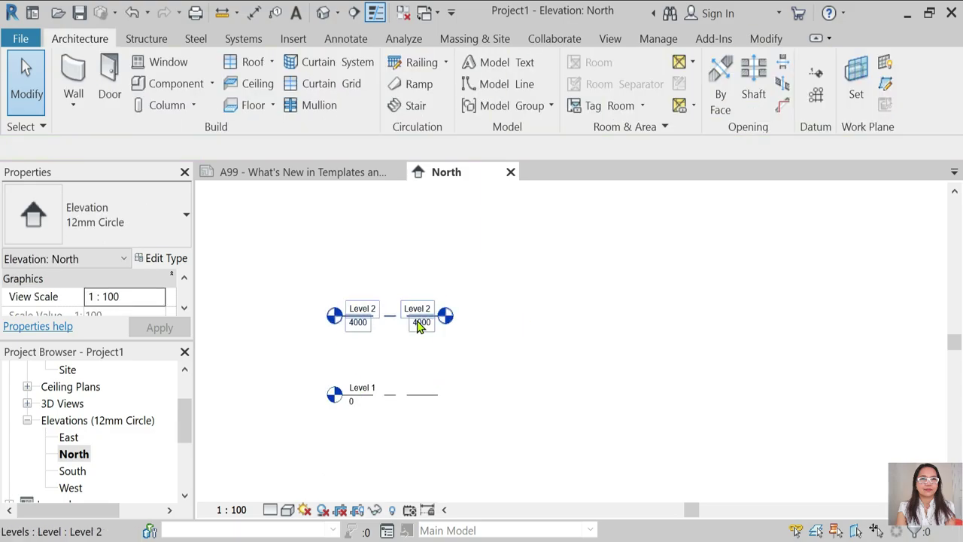
pyautogui.click(391, 320)
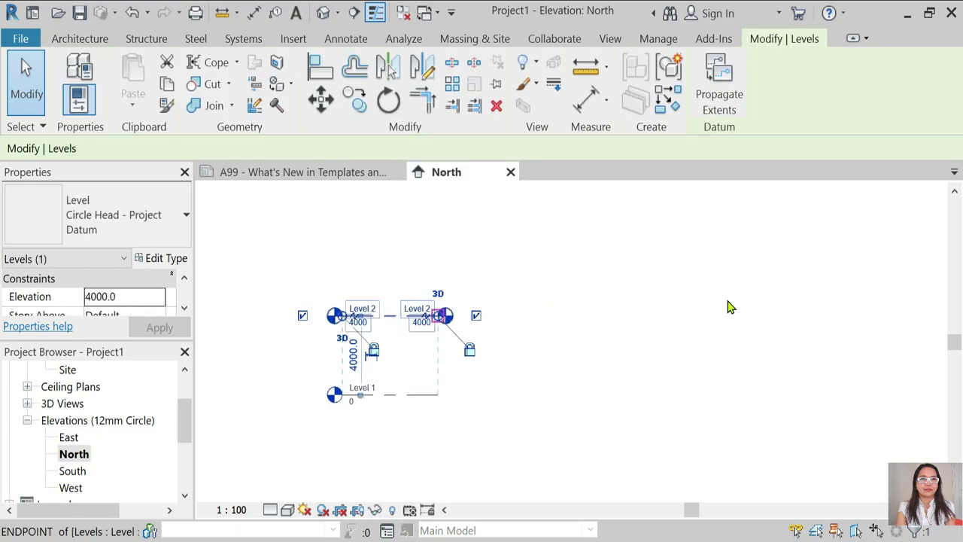
pyautogui.click(695, 340)
pyautogui.click(430, 319)
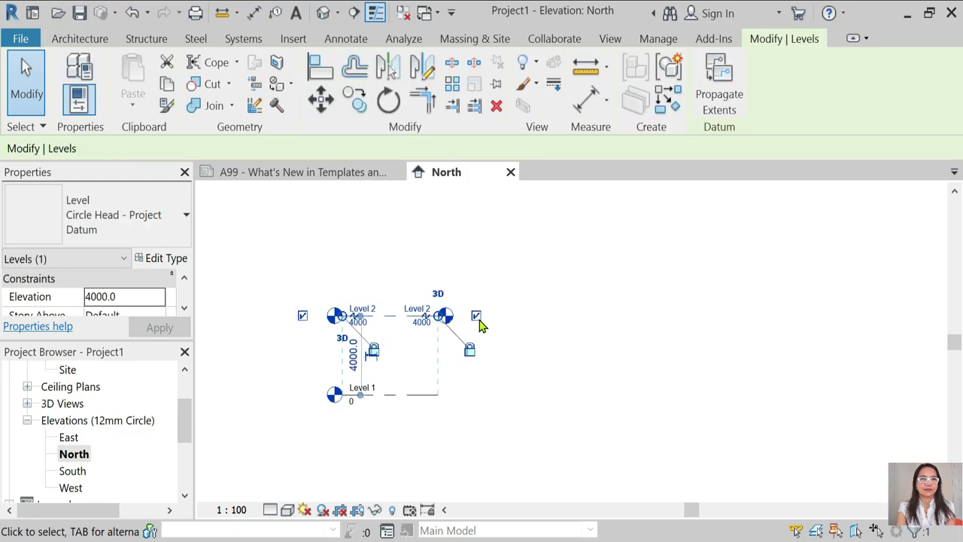
pyautogui.click(476, 316)
# Drag Level 1's end grip right to lengthen the Level 1 and Level 2 lines together.
pyautogui.click(424, 396)
pyautogui.moveTo(438, 394); pyautogui.dragTo(558, 394)
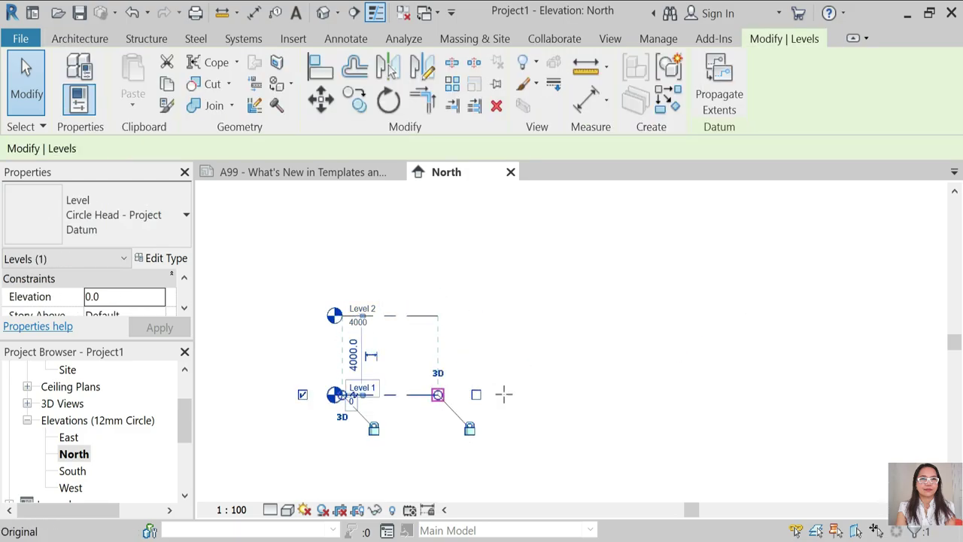
pyautogui.press('Escape')
pyautogui.click(555, 395)
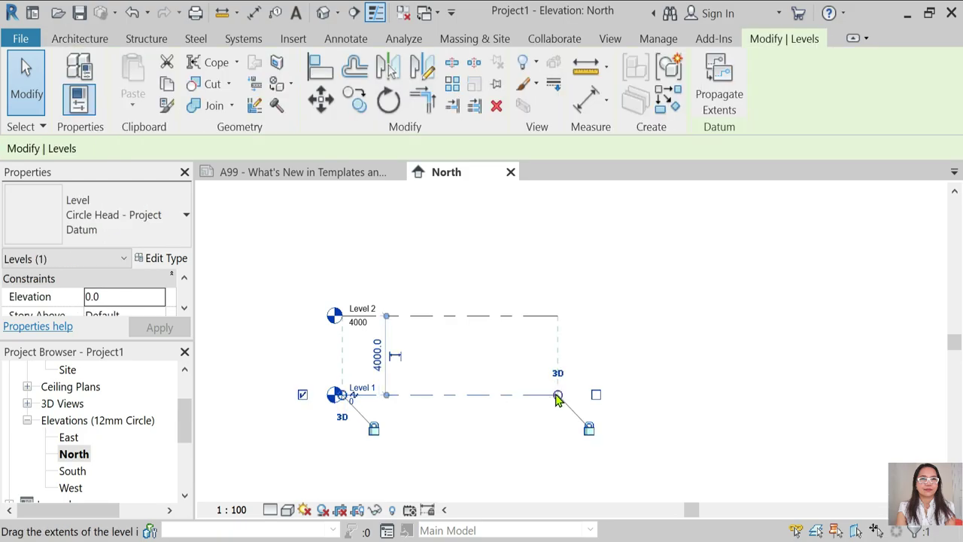
pyautogui.click(802, 317)
pyautogui.click(473, 315)
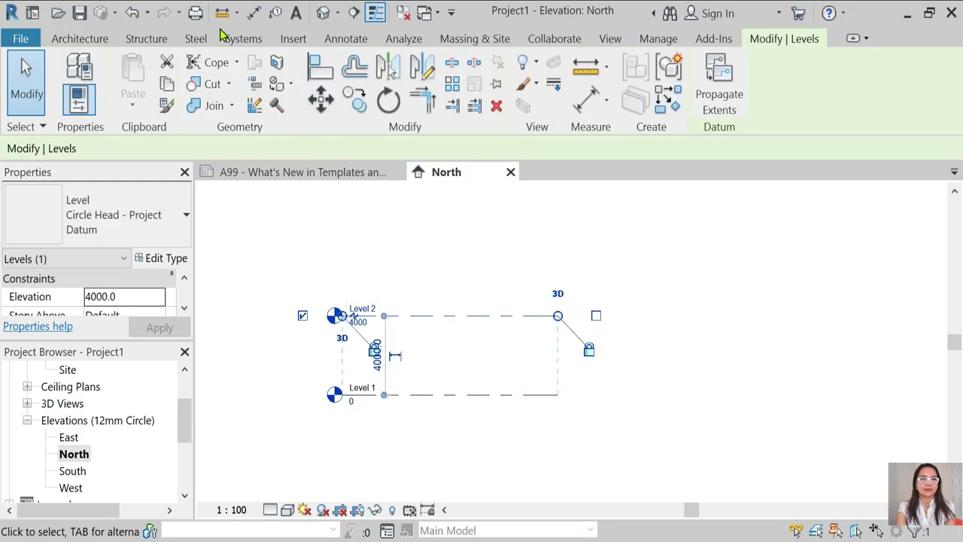
pyautogui.click(360, 106)
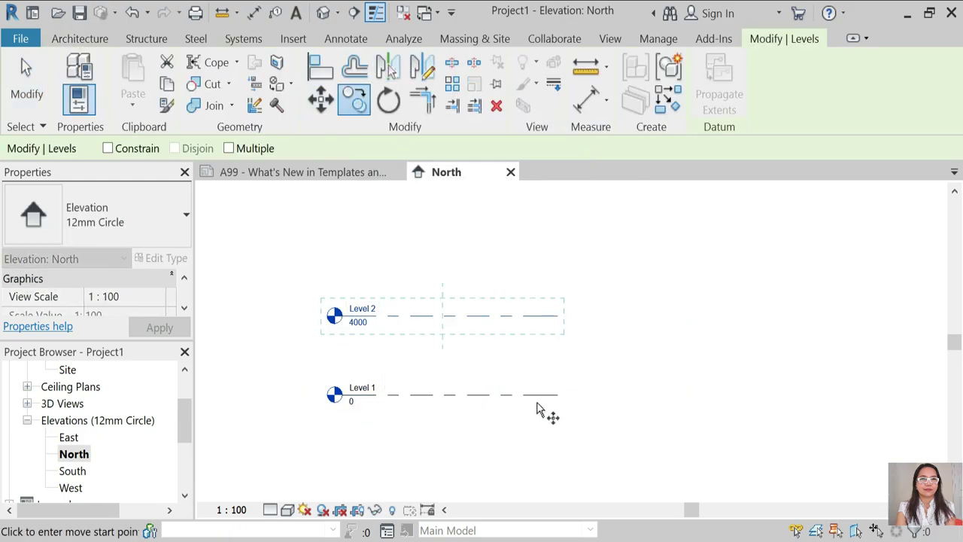
# Copy Level 2 upward in 4000 steps to create Level 3 at 8000 and Level 4 at 12000.
pyautogui.click(533, 395)
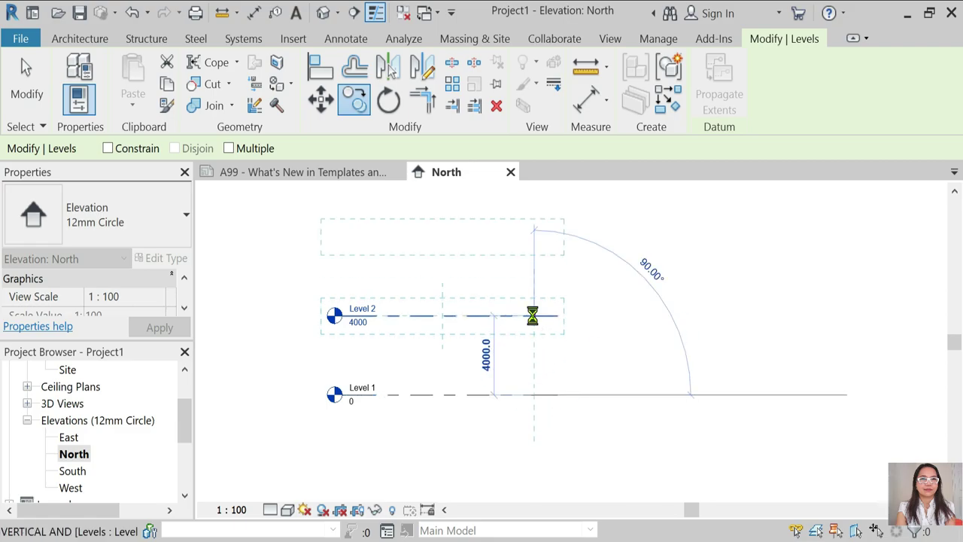
pyautogui.click(533, 316)
pyautogui.scroll(-1, 535, 383)
pyautogui.click(353, 98)
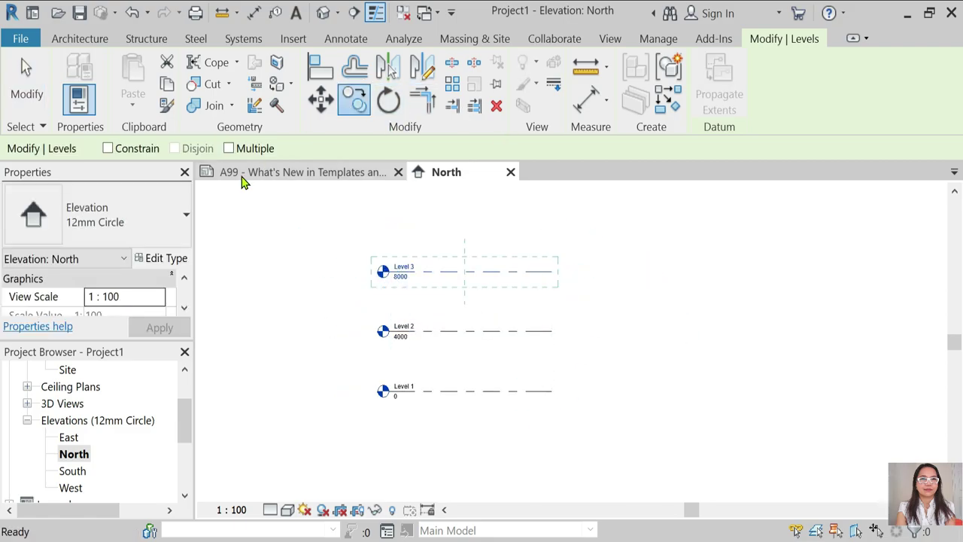
pyautogui.click(228, 149)
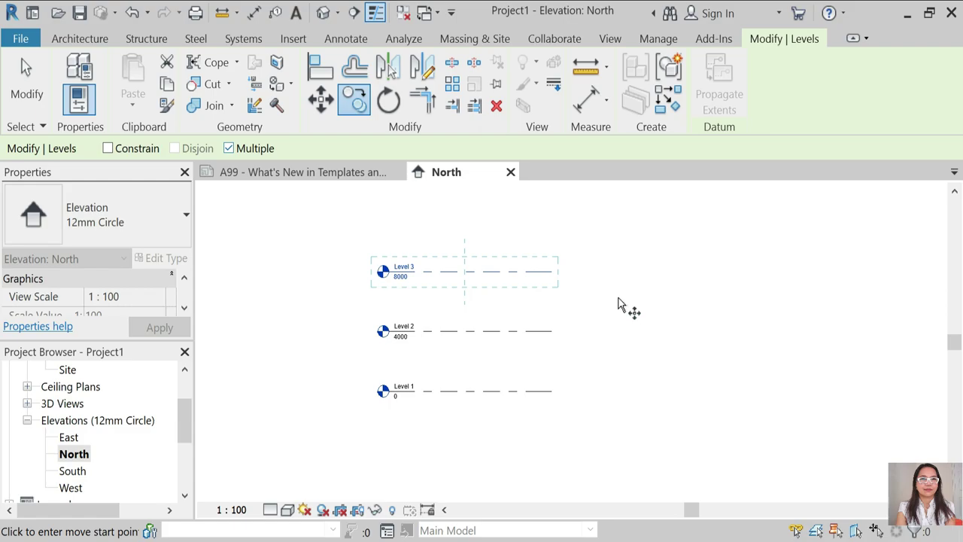
pyautogui.click(532, 332)
pyautogui.click(526, 272)
pyautogui.scroll(-1, 546, 263)
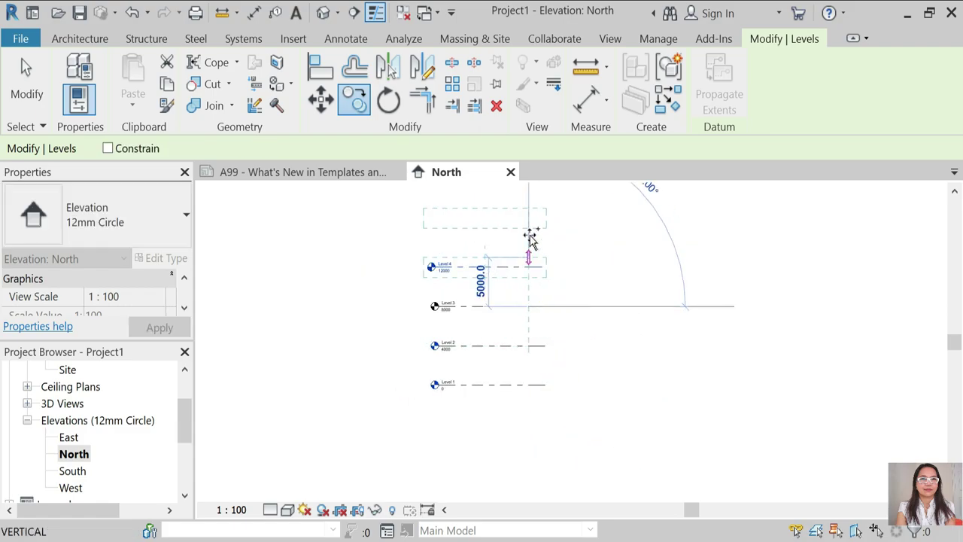
pyautogui.press('Escape')
pyautogui.press('Escape')
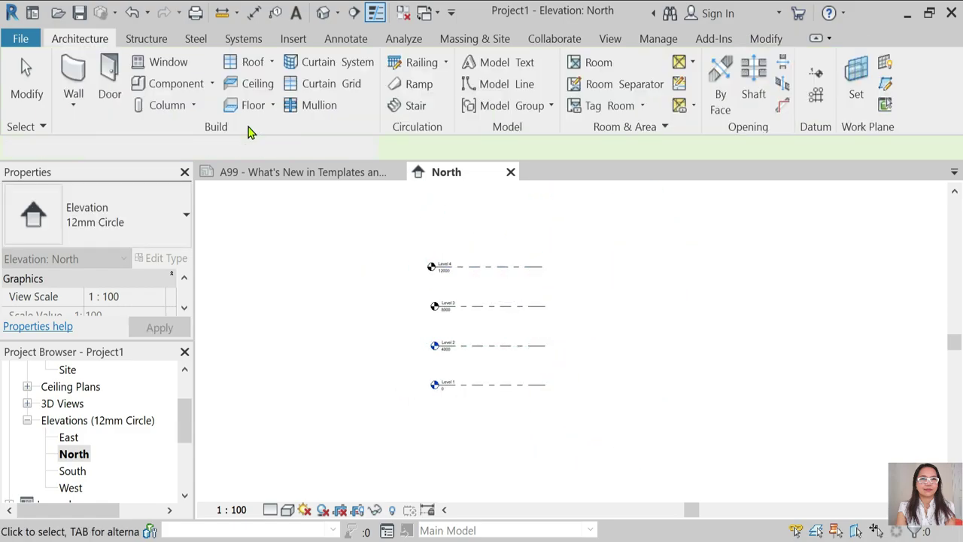
# Rename Level 4 to Roof.
pyautogui.scroll(4, 446, 312)
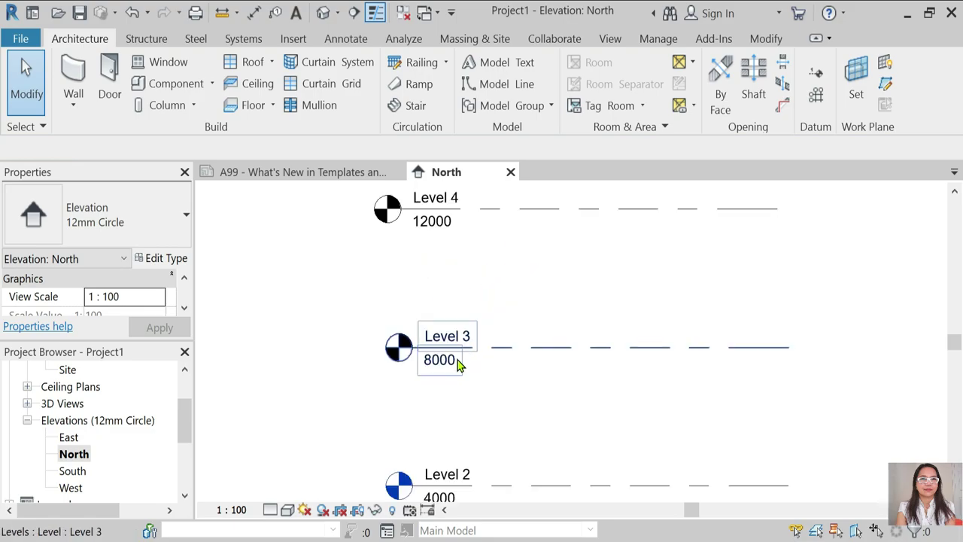
pyautogui.scroll(-1, 359, 391)
pyautogui.scroll(2, 454, 226)
pyautogui.scroll(1, 387, 260)
pyautogui.doubleClick(373, 264)
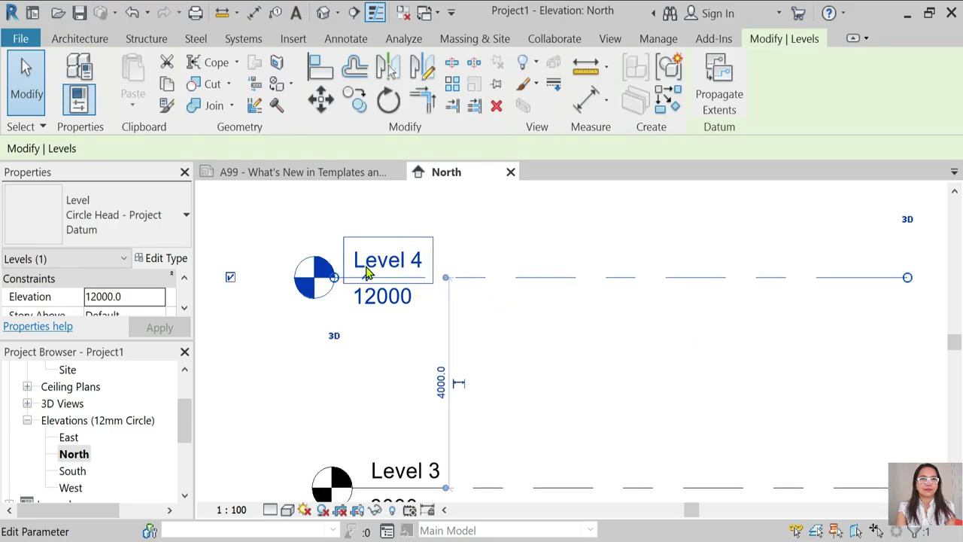
pyautogui.write('Roof')
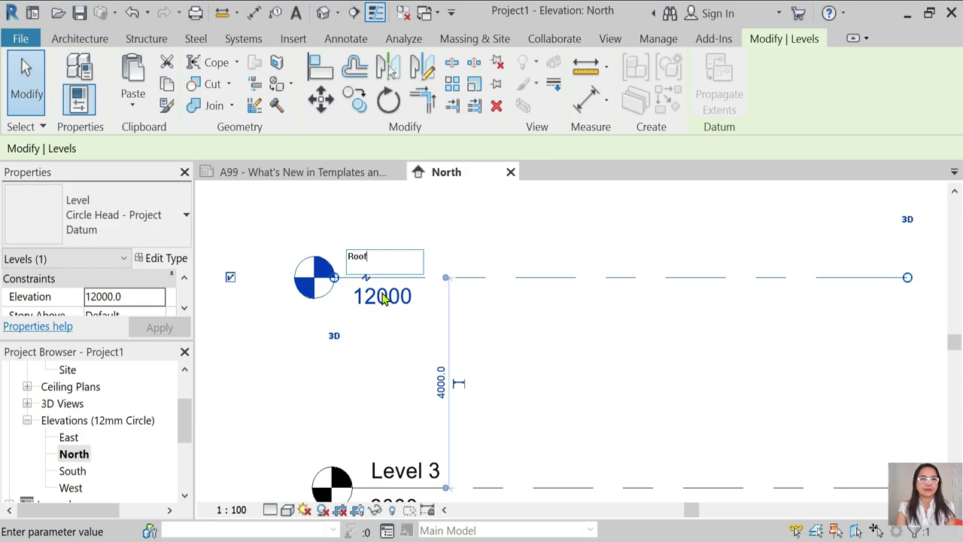
pyautogui.click(384, 298)
pyautogui.click(512, 414)
pyautogui.scroll(-2, 442, 310)
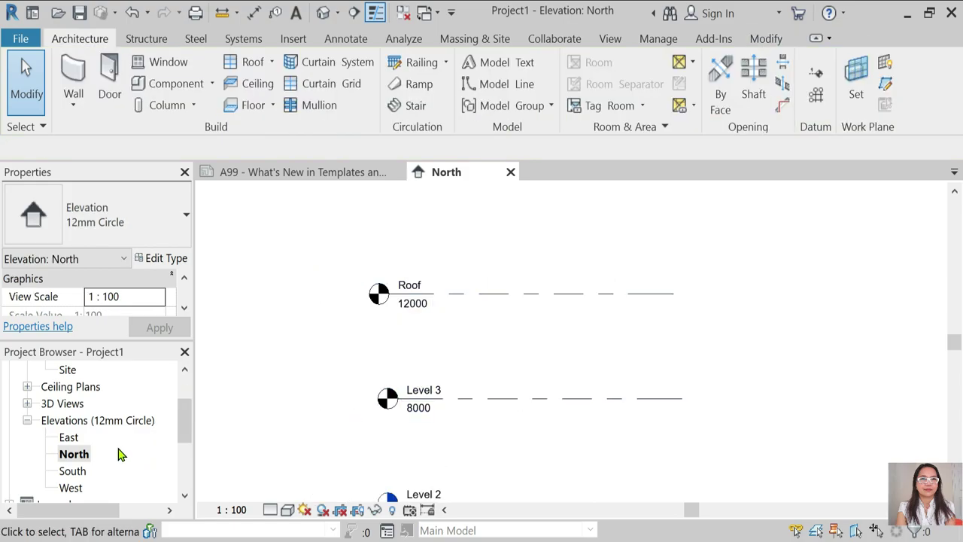
pyautogui.scroll(2, 124, 444)
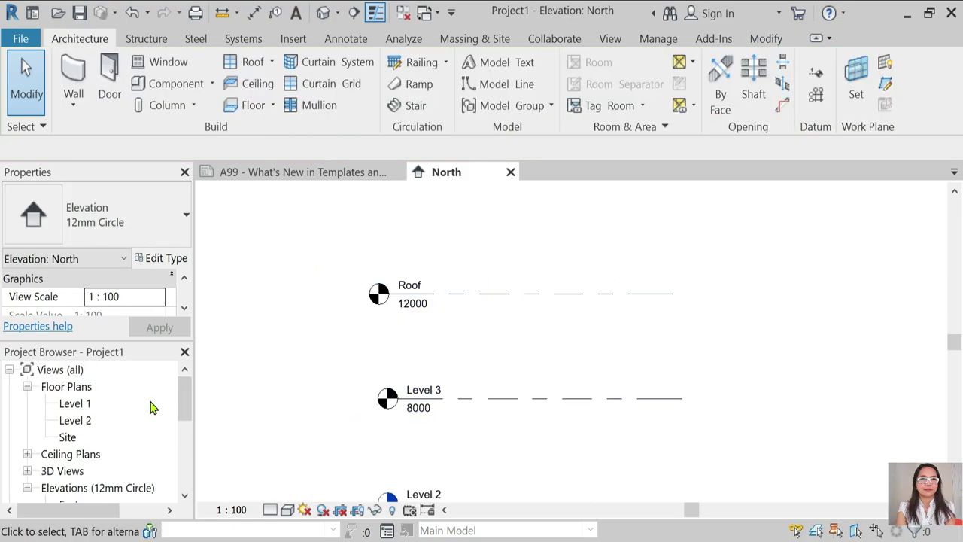
# Locate Level 1 under Floor Plans in the Project Browser and open its plan view.
pyautogui.click(322, 171)
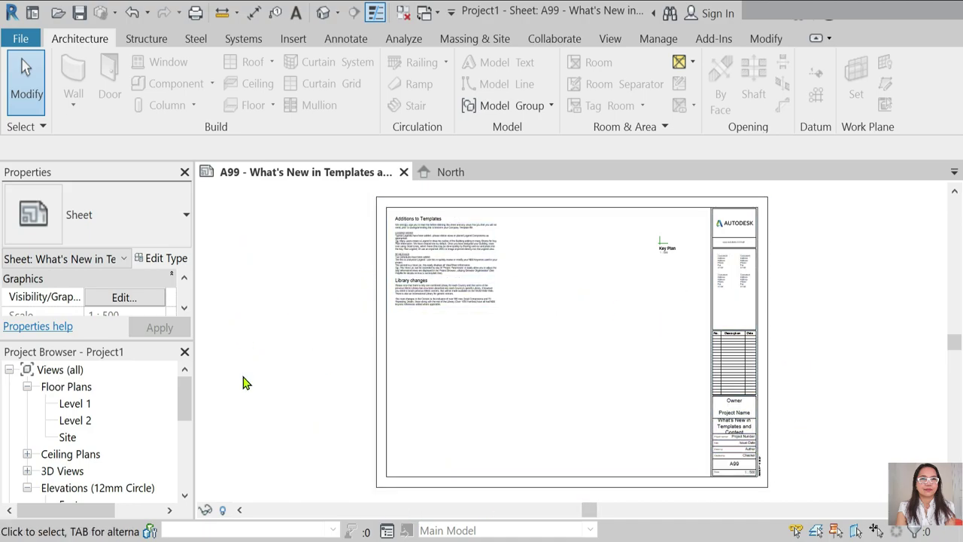
pyautogui.scroll(-1, 79, 459)
pyautogui.scroll(-1, 75, 482)
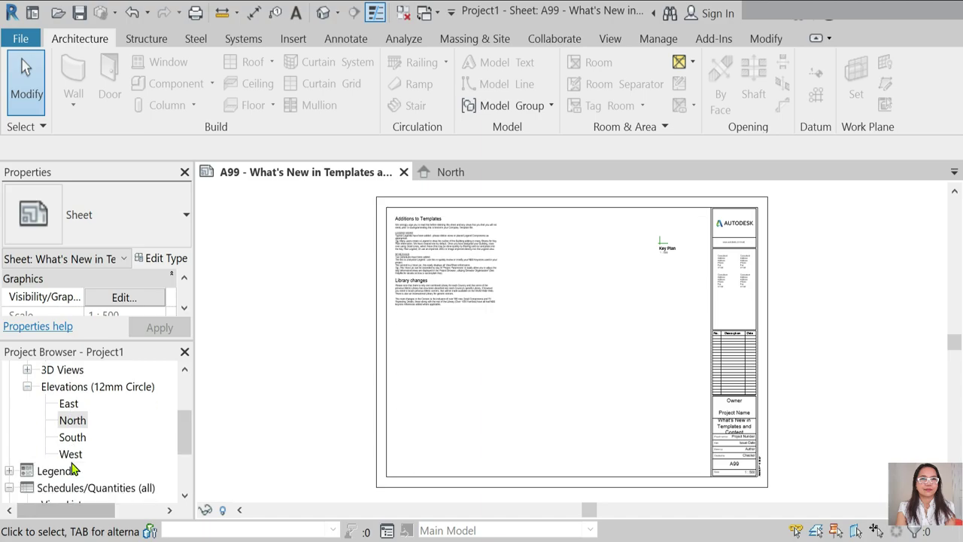
pyautogui.scroll(-1, 45, 489)
pyautogui.scroll(-1, 105, 470)
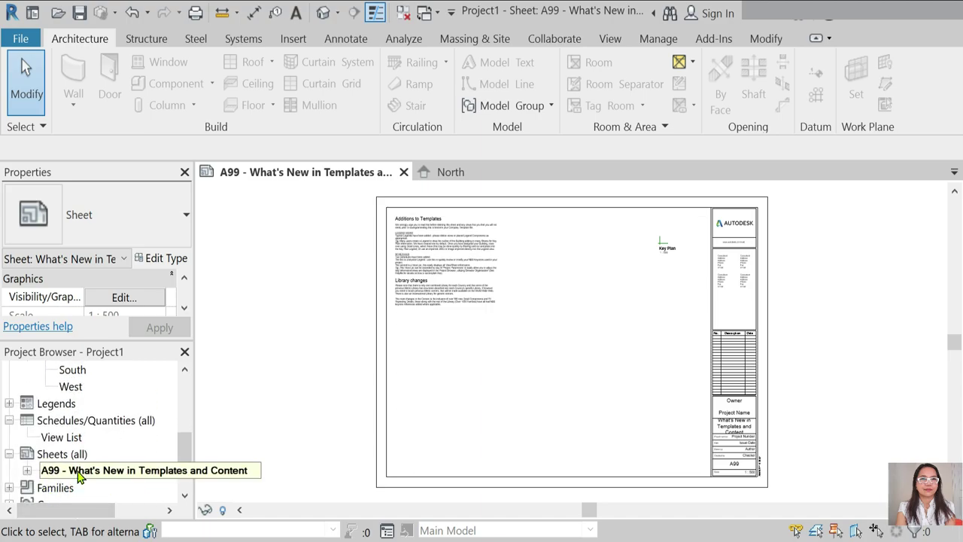
pyautogui.scroll(3, 83, 470)
pyautogui.scroll(2, 120, 414)
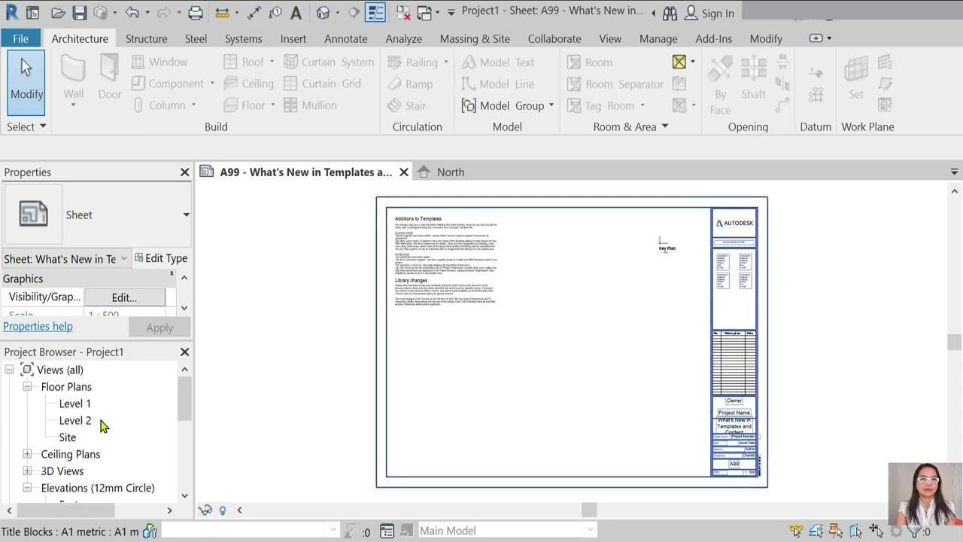
pyautogui.click(78, 405)
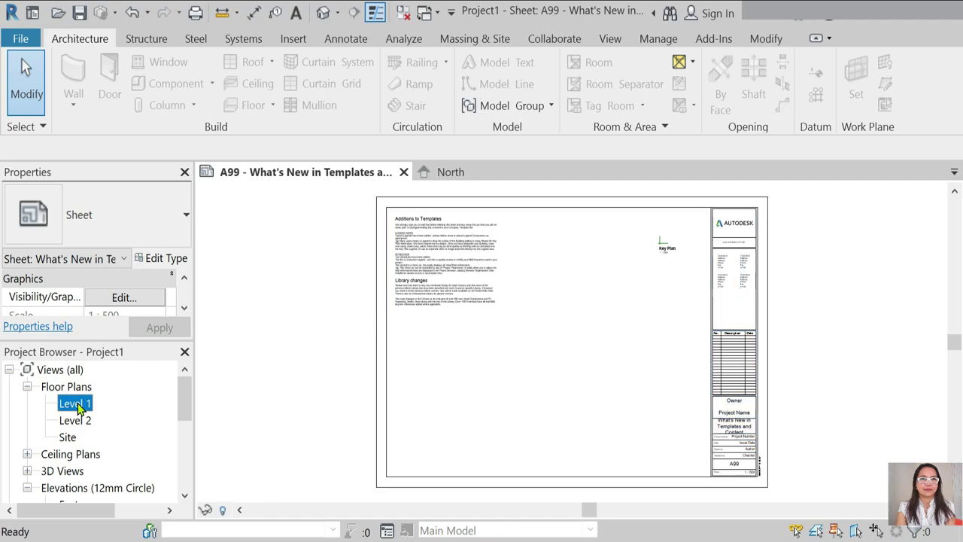
pyautogui.doubleClick(85, 407)
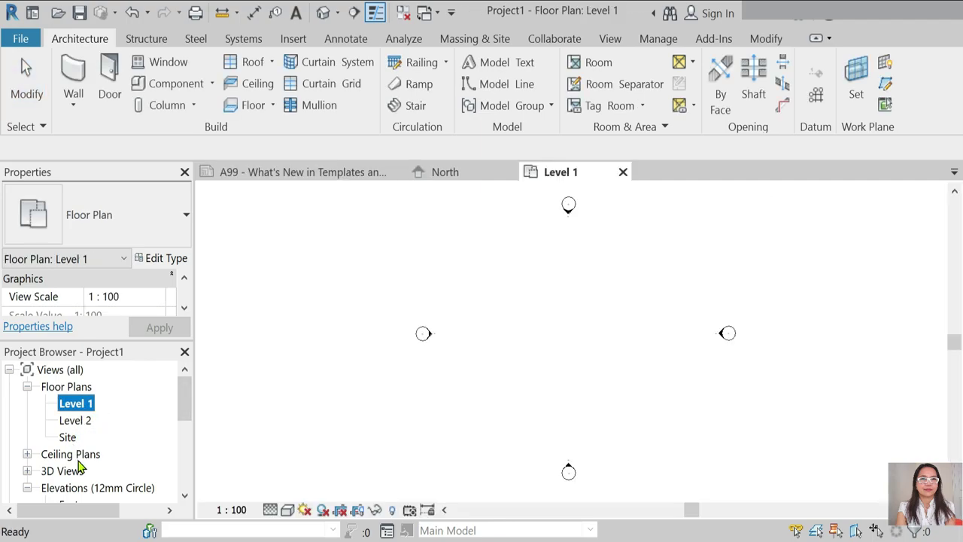
# Add new floor plan views for Level 3 and Roof using View > Plan Views > Floor Plan.
pyautogui.click(611, 39)
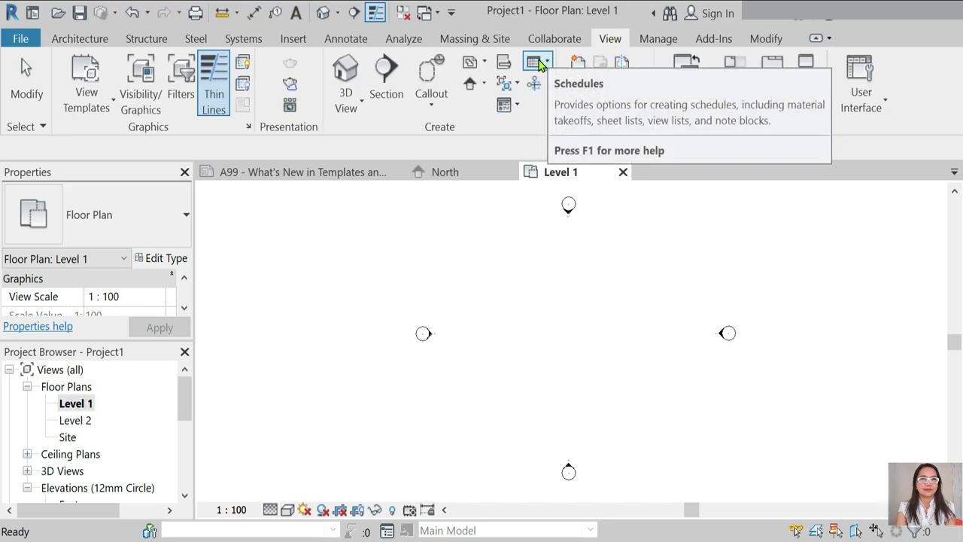
pyautogui.click(486, 64)
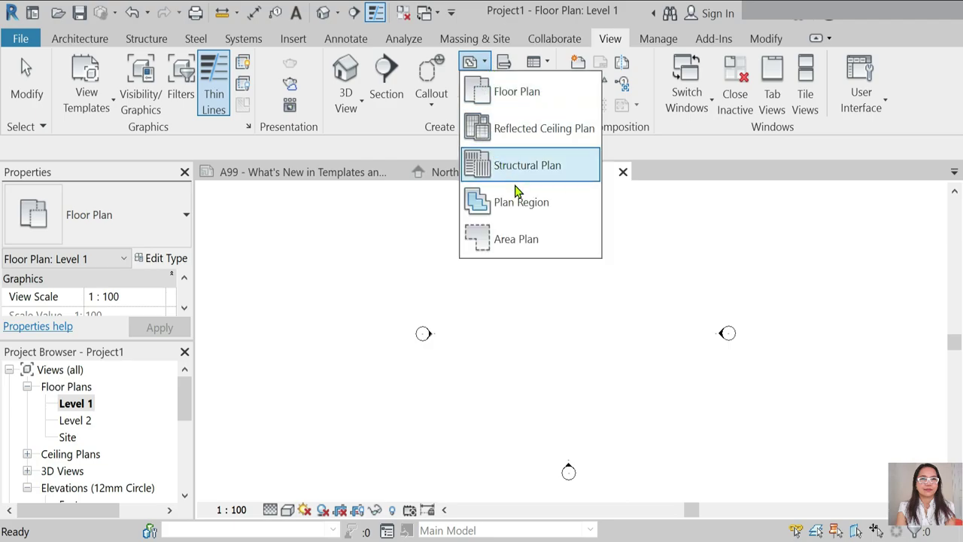
pyautogui.click(517, 91)
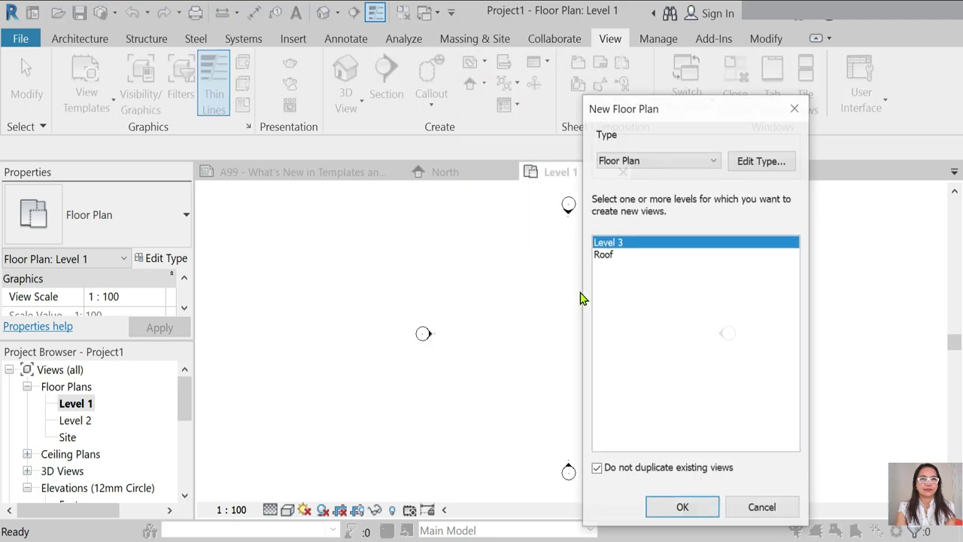
pyautogui.keyDown('shift'); pyautogui.click(606, 256); pyautogui.keyUp('shift')
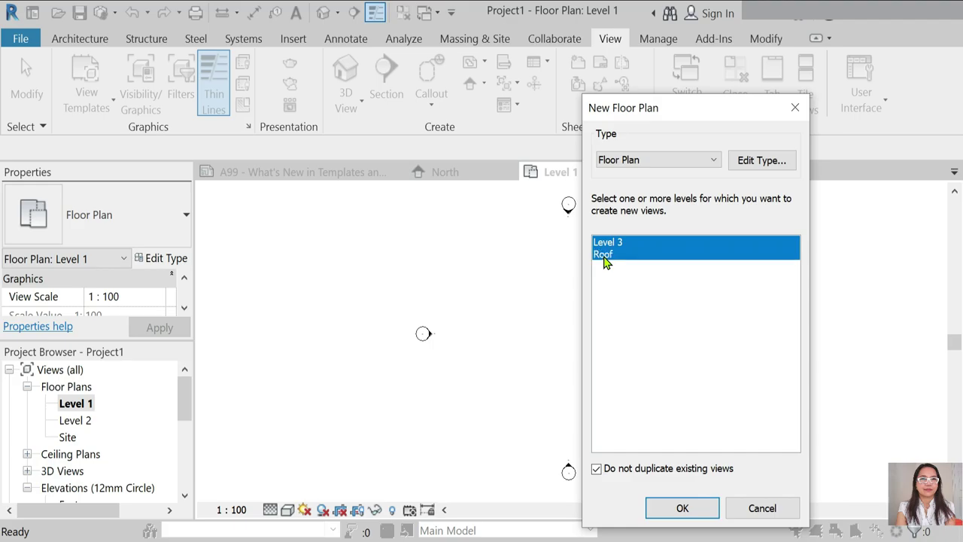
pyautogui.click(683, 508)
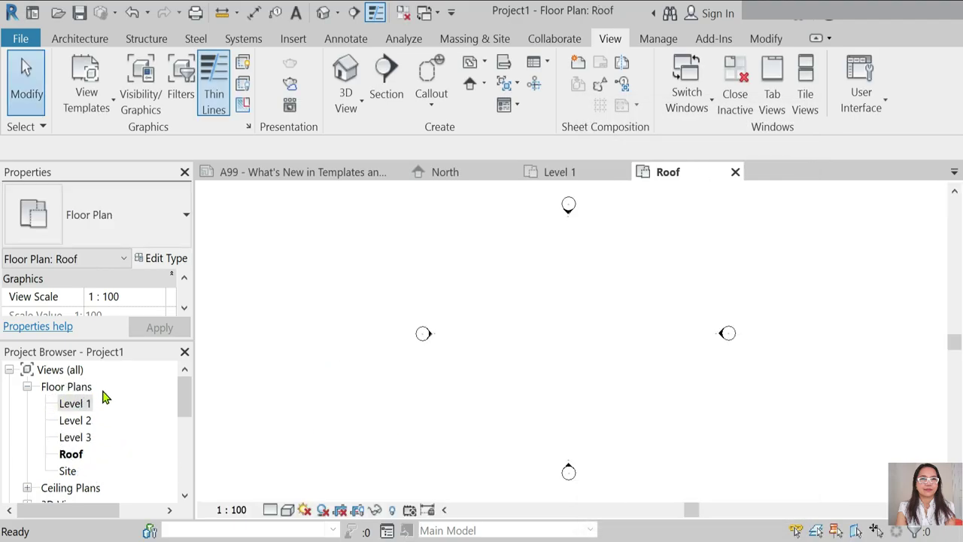
# Check the new plans in the Project Browser, then switch to the North elevation tab.
pyautogui.scroll(-1, 96, 444)
pyautogui.click(27, 437)
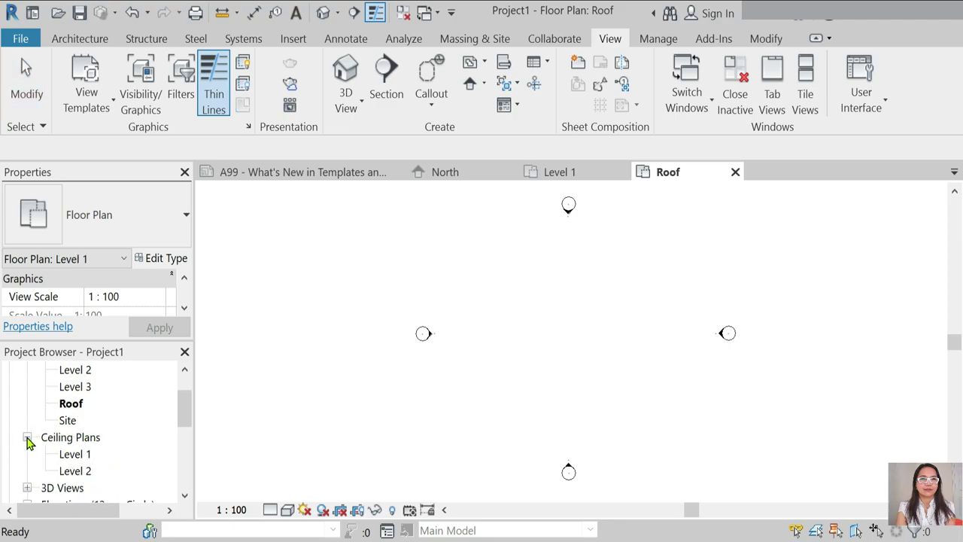
pyautogui.click(27, 437)
pyautogui.scroll(1, 120, 431)
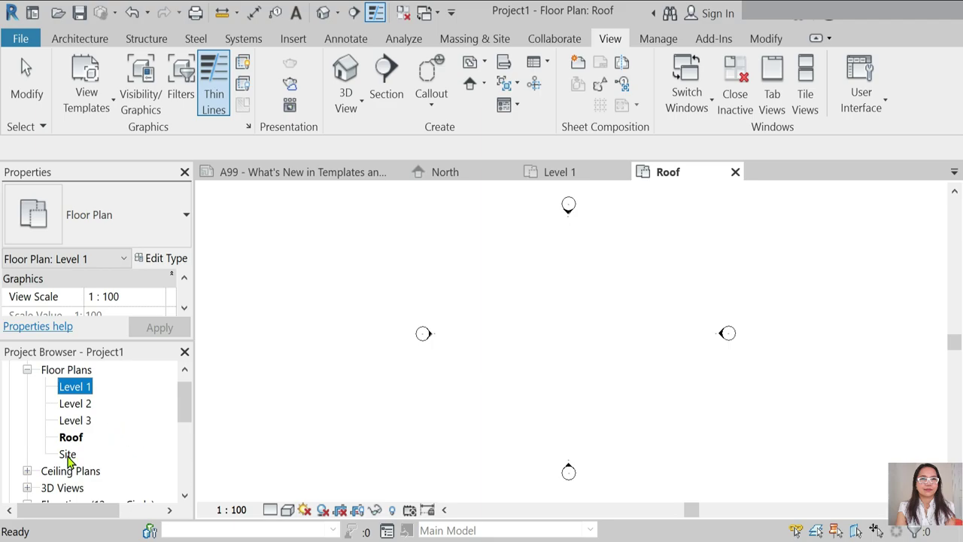
pyautogui.scroll(1, 112, 403)
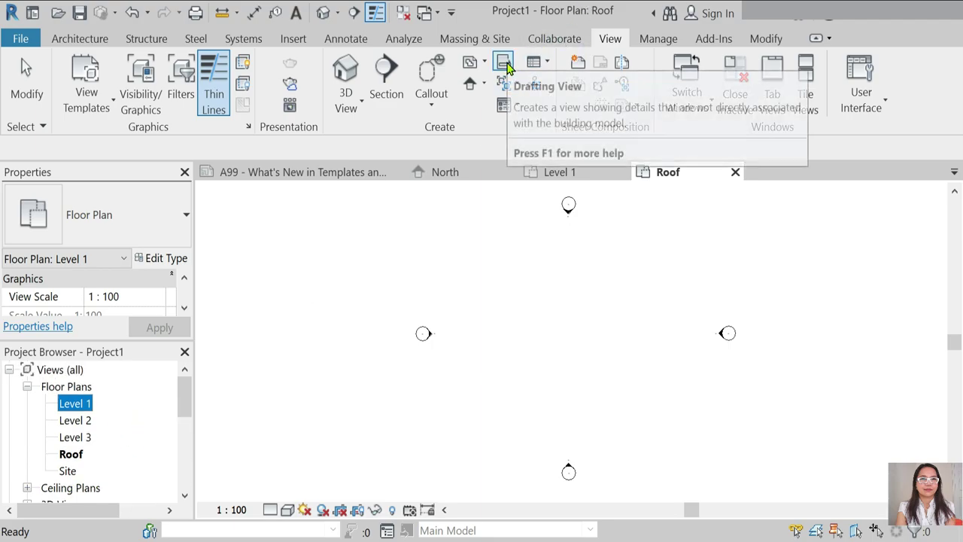
pyautogui.click(369, 256)
pyautogui.scroll(-2, 388, 337)
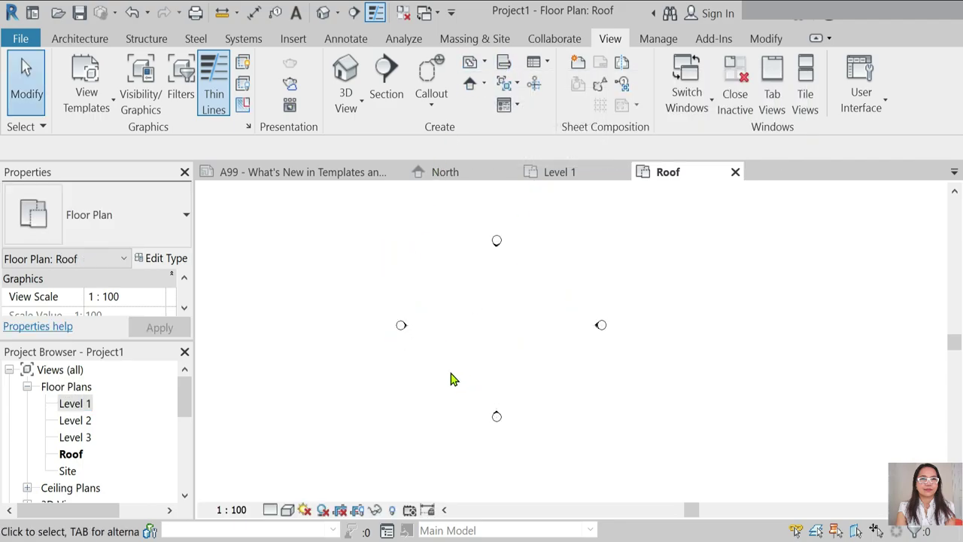
pyautogui.scroll(1, 451, 379)
pyautogui.scroll(3, 499, 291)
pyautogui.scroll(-1, 504, 235)
pyautogui.scroll(-1, 505, 236)
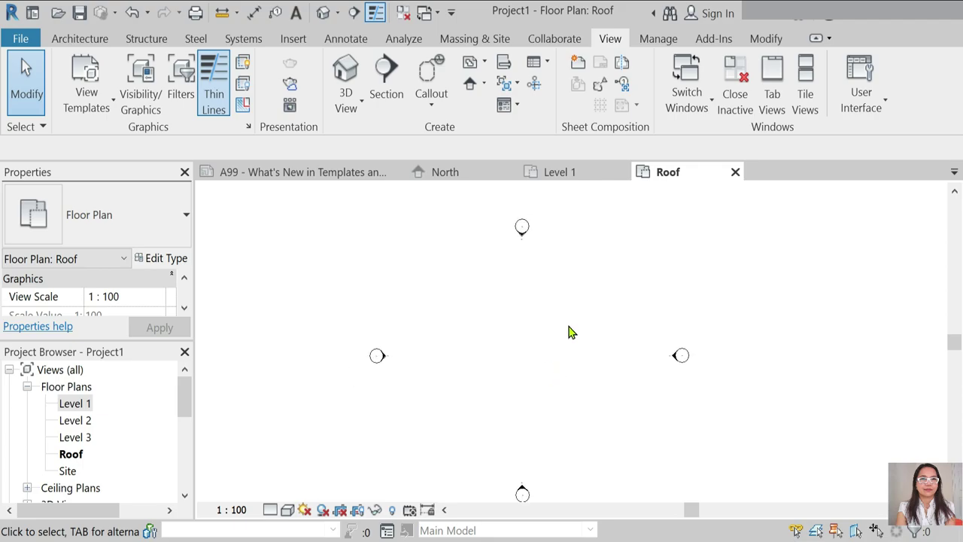
pyautogui.click(83, 39)
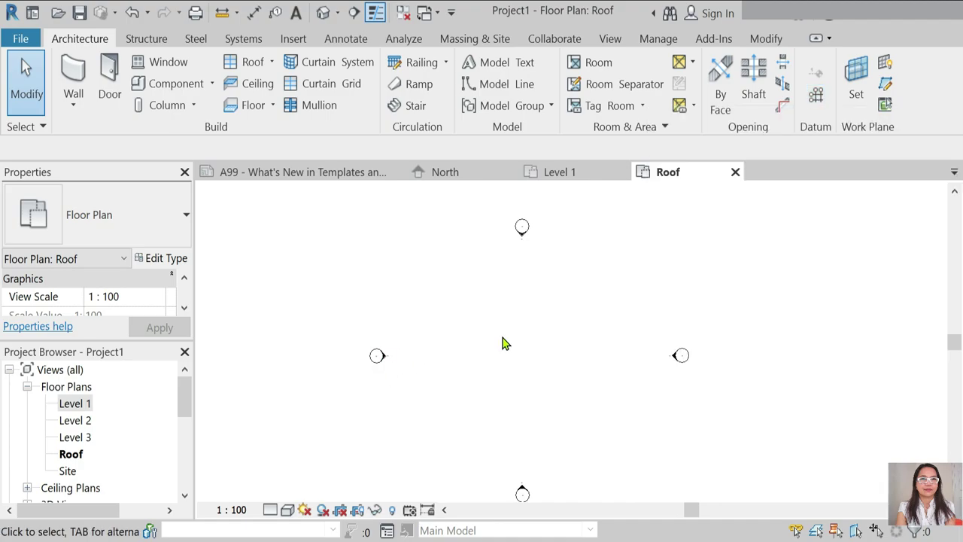
pyautogui.click(418, 170)
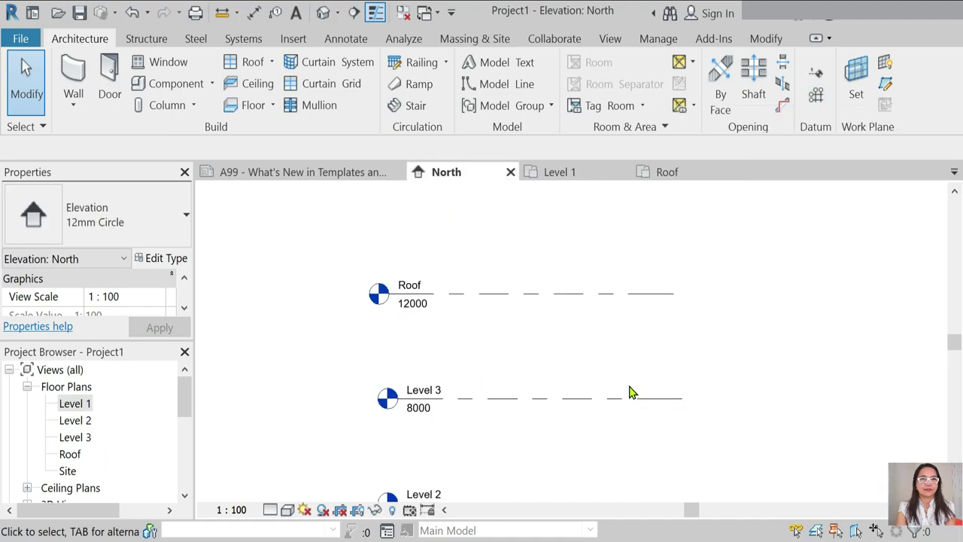
# From the Level 1 plan, import Project 40X60- PLANNING.pdf from the Downloads folder.
pyautogui.click(592, 176)
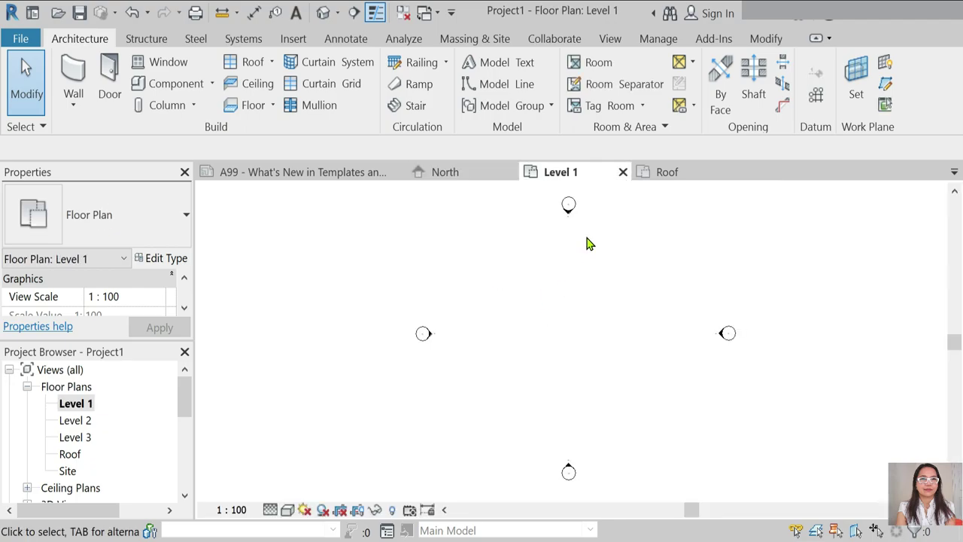
pyautogui.click(293, 39)
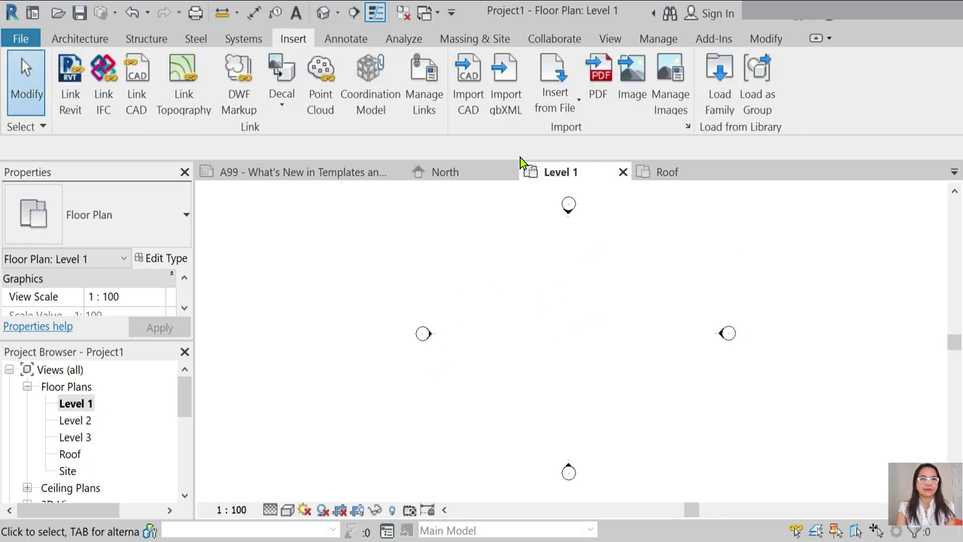
pyautogui.click(598, 87)
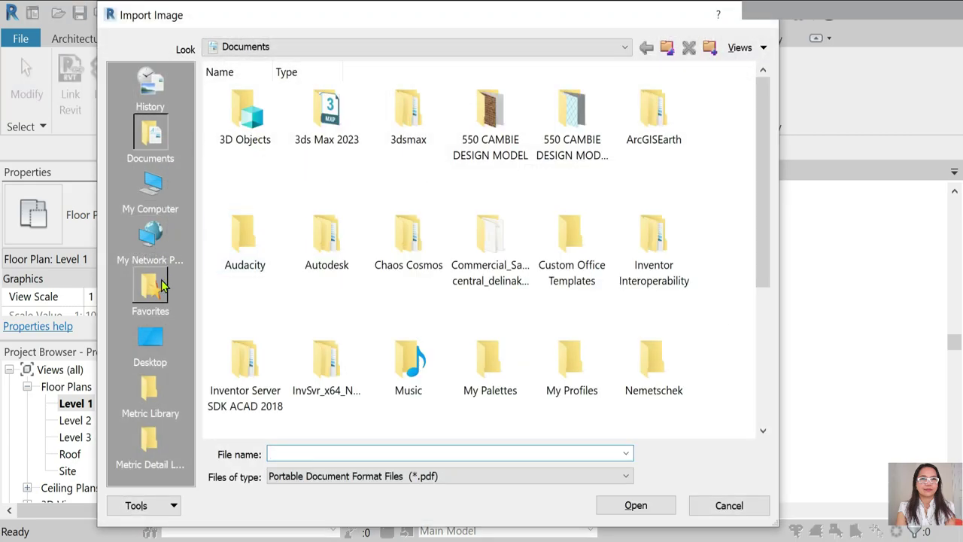
pyautogui.click(154, 350)
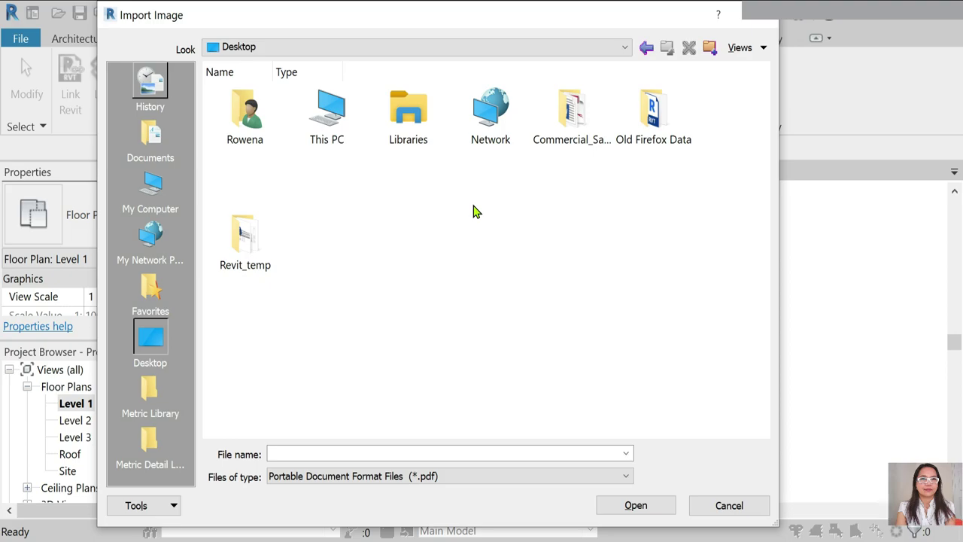
pyautogui.click(151, 187)
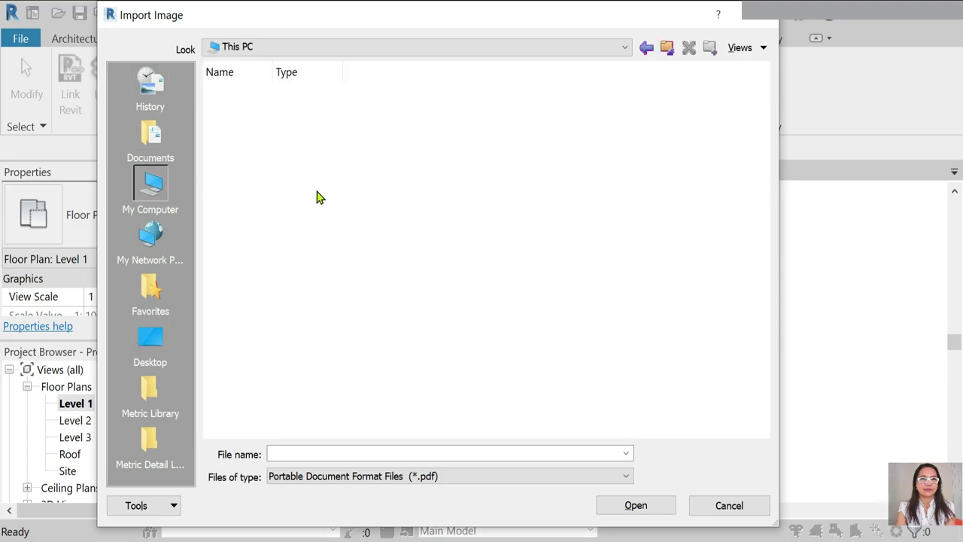
pyautogui.doubleClick(490, 109)
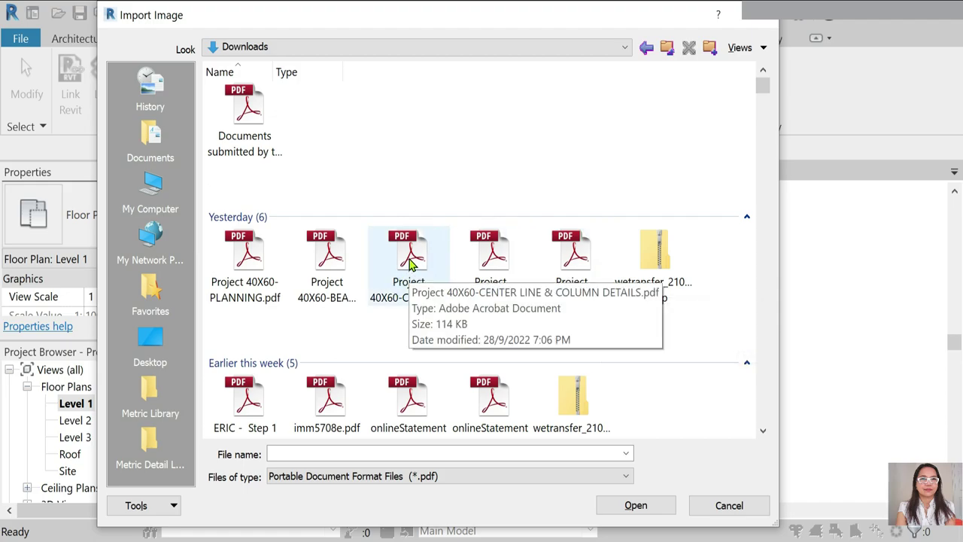
pyautogui.click(327, 265)
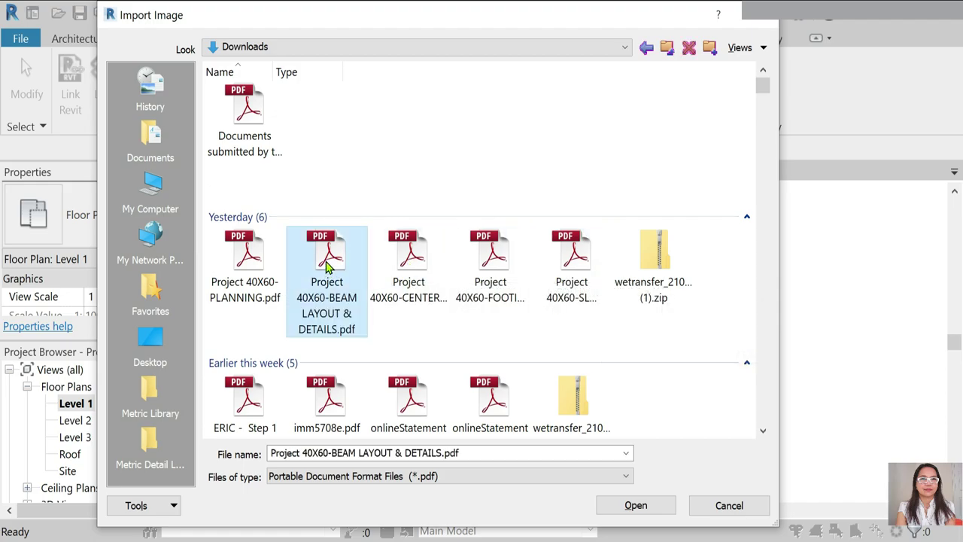
pyautogui.click(248, 263)
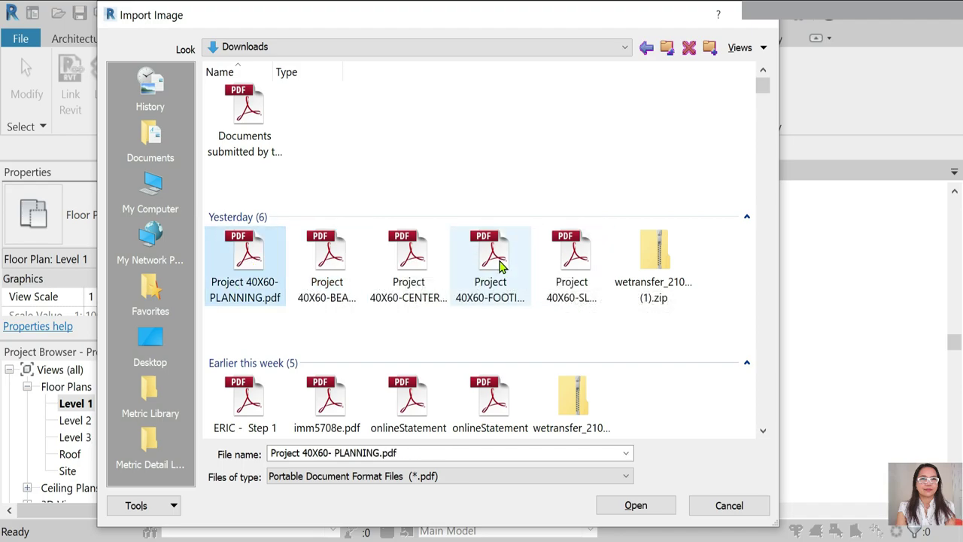
pyautogui.click(635, 505)
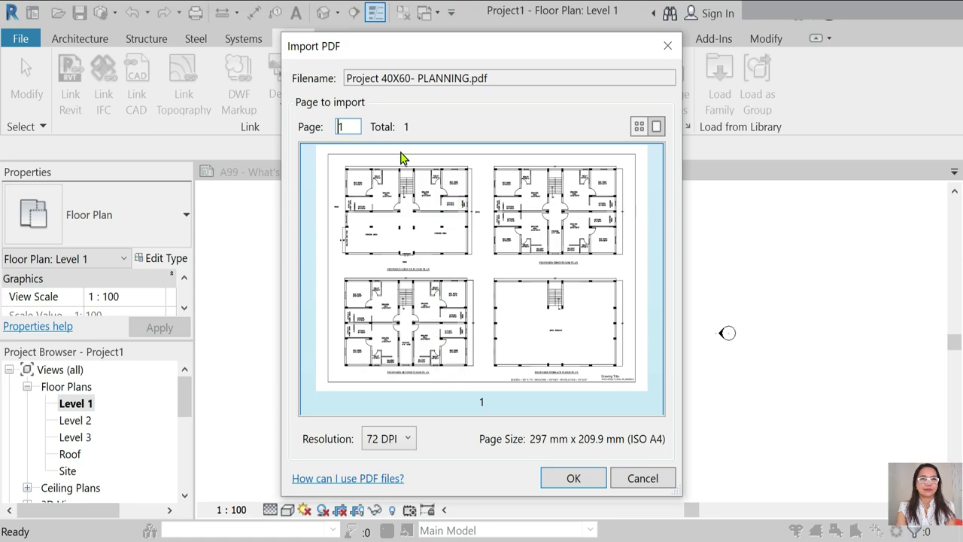
# Set the PDF import resolution to 150 DPI and confirm the import.
pyautogui.click(409, 439)
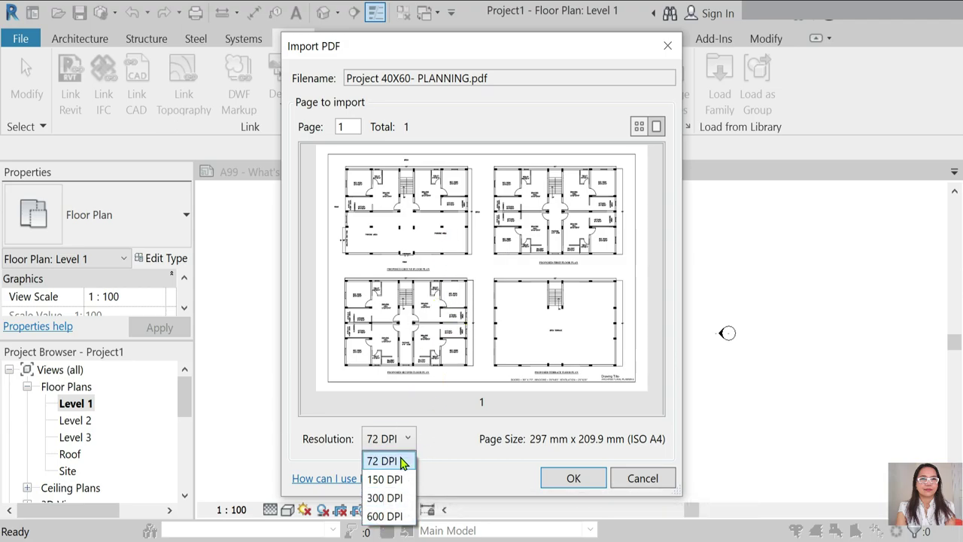
pyautogui.click(398, 478)
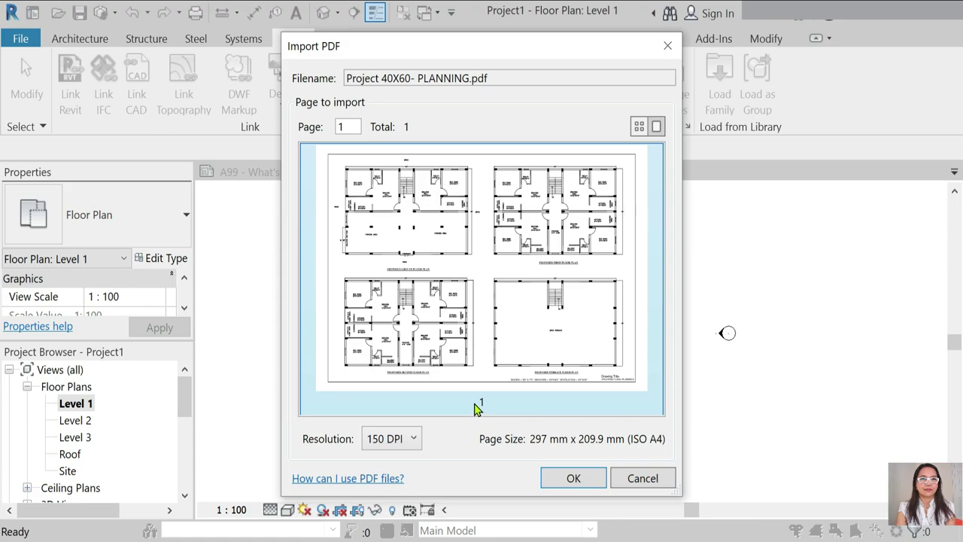
pyautogui.click(418, 442)
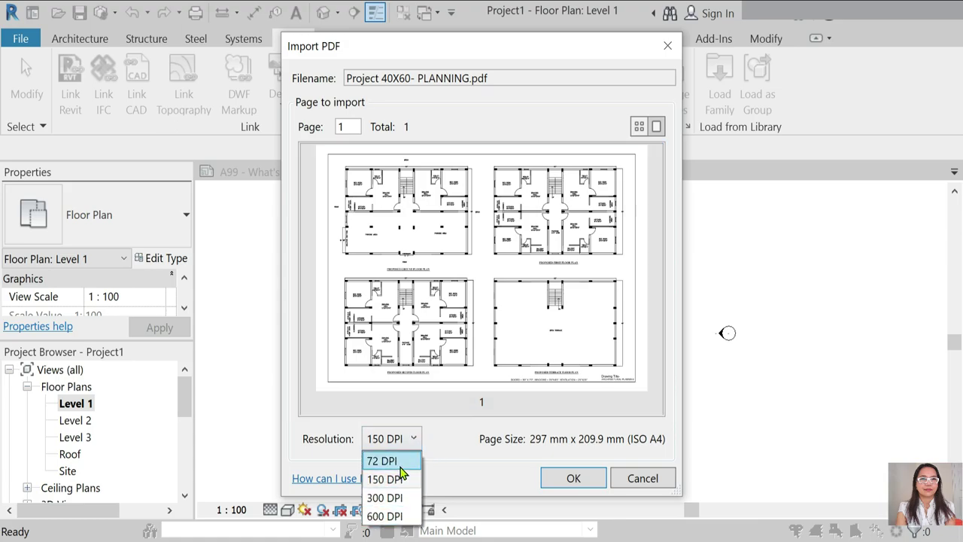
pyautogui.click(388, 479)
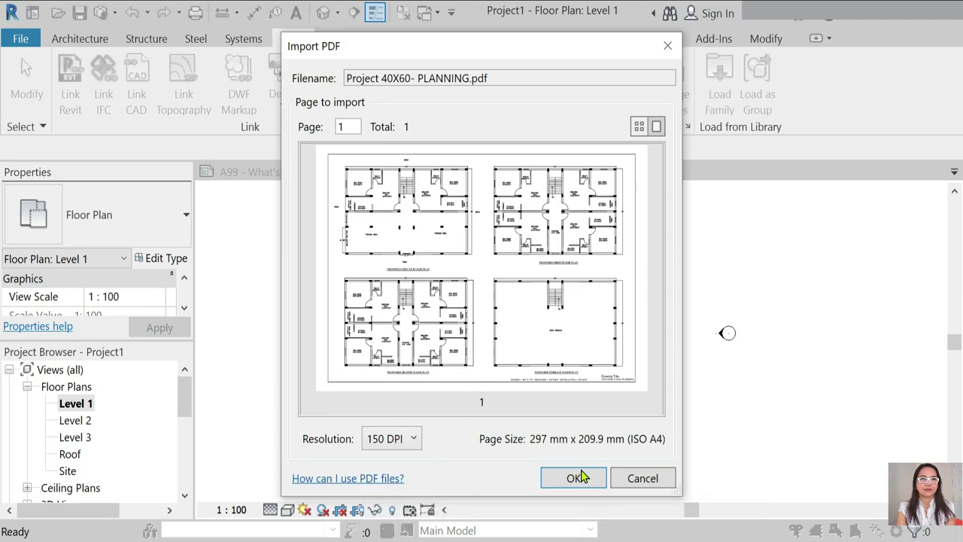
pyautogui.click(573, 479)
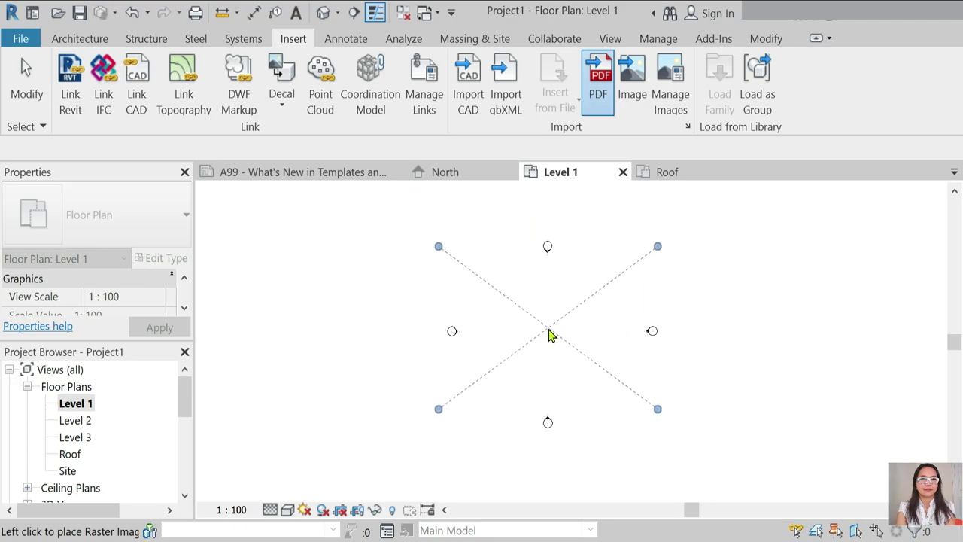
pyautogui.click(549, 319)
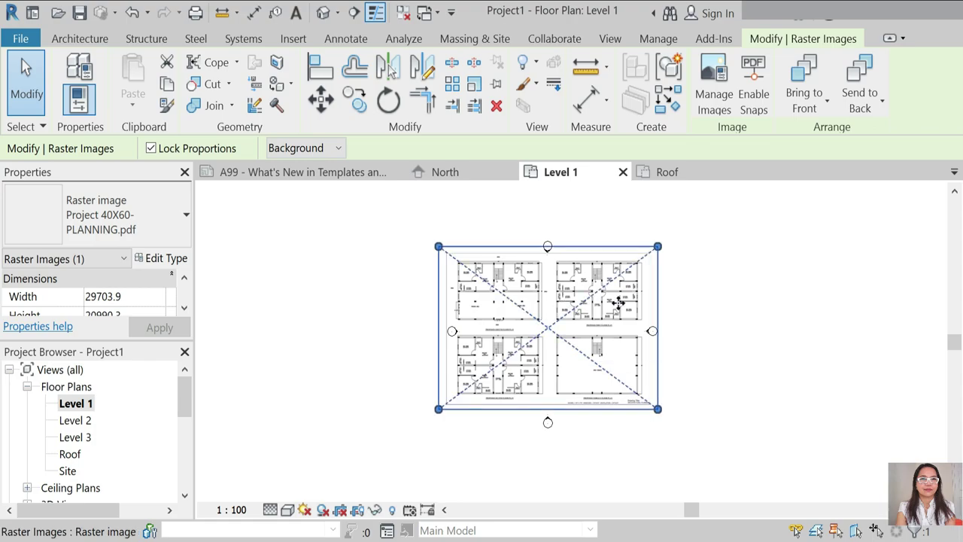
pyautogui.scroll(4, 485, 271)
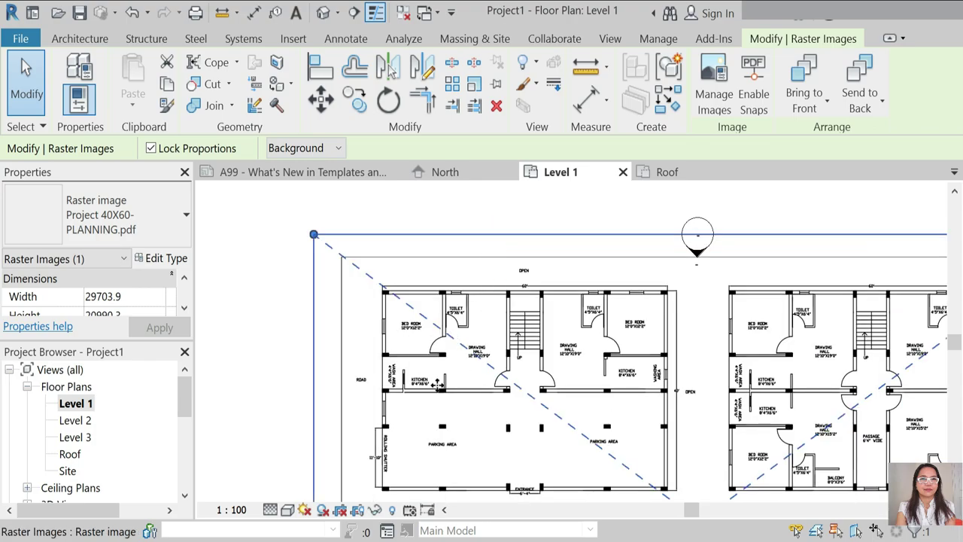
pyautogui.scroll(-2, 436, 384)
pyautogui.scroll(3, 452, 343)
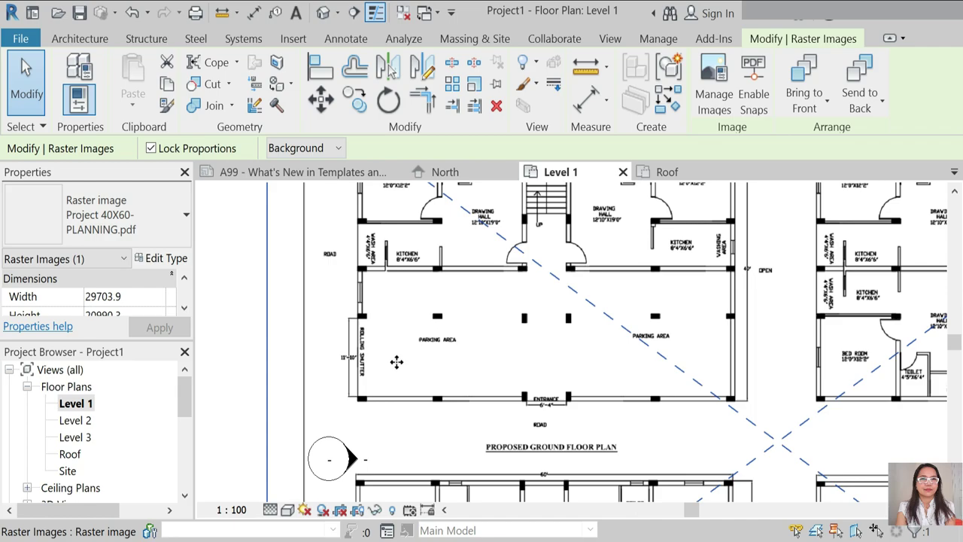
pyautogui.scroll(-2, 397, 362)
pyautogui.scroll(2, 637, 271)
pyautogui.scroll(1, 647, 281)
pyautogui.scroll(-1, 467, 283)
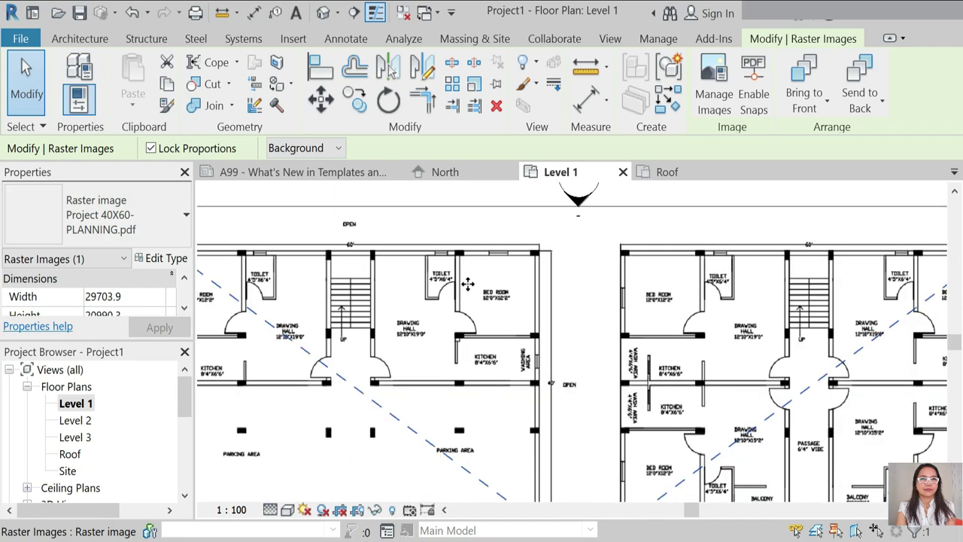
pyautogui.scroll(-2, 468, 283)
pyautogui.scroll(4, 454, 254)
pyautogui.scroll(2, 436, 286)
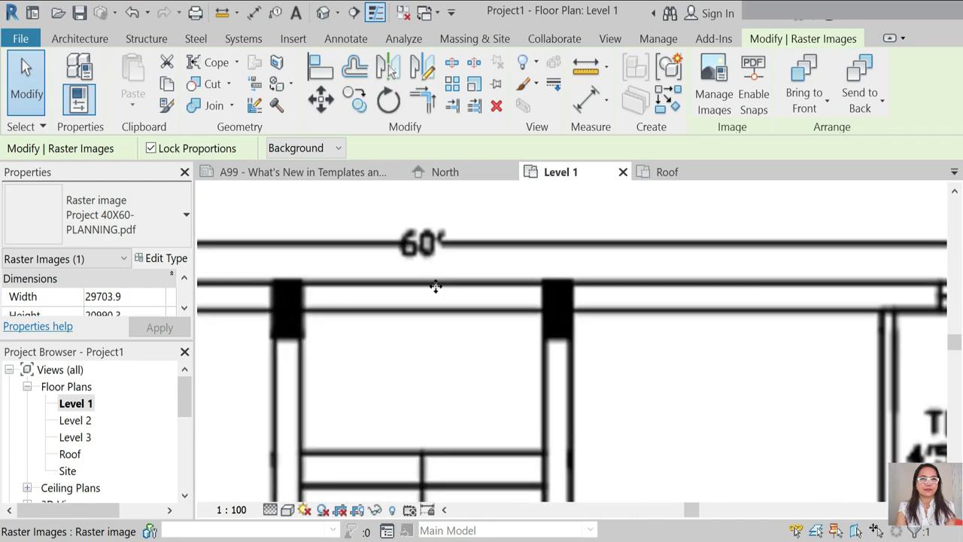
pyautogui.scroll(-5, 468, 280)
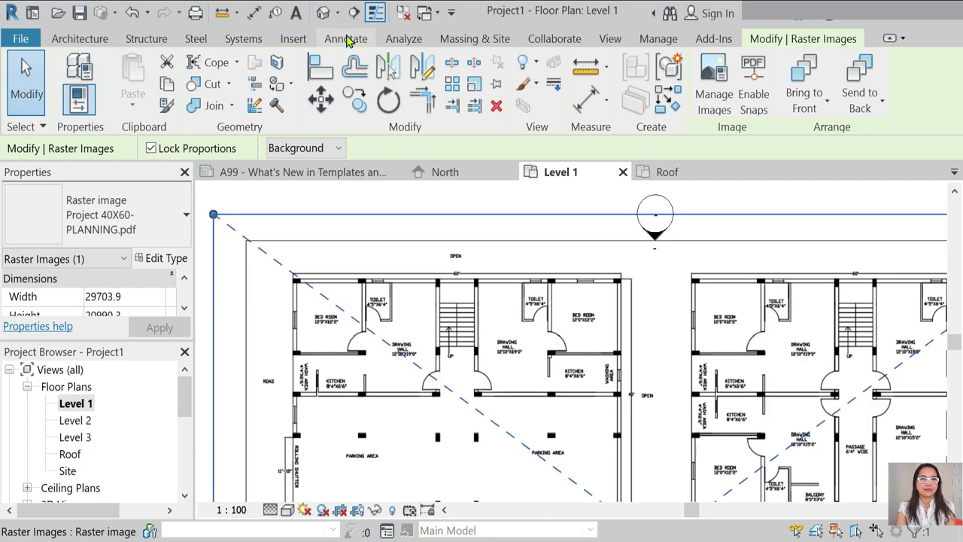
# Draw a vertical detail line at the left plan's top wall corner and copy it to the wall's other end.
pyautogui.click(346, 38)
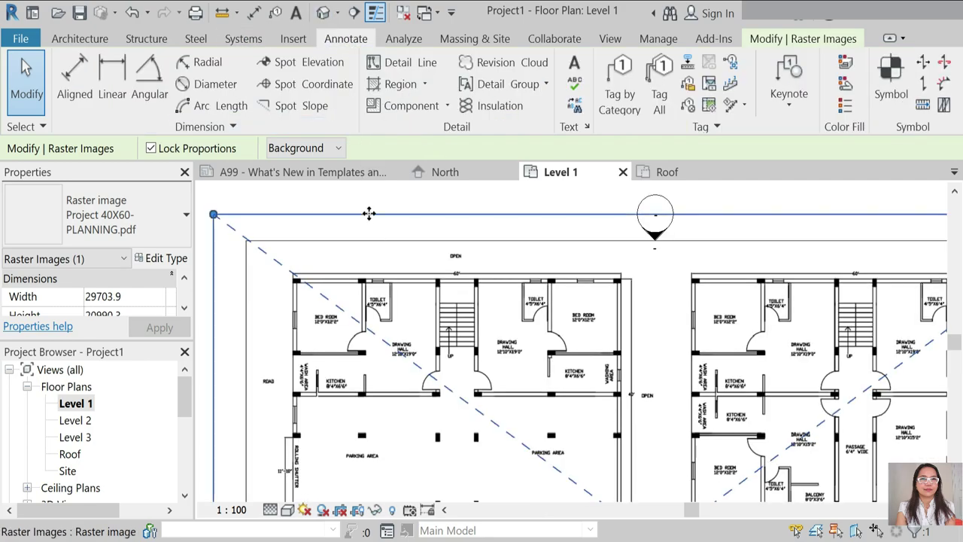
pyautogui.click(401, 67)
pyautogui.scroll(3, 290, 285)
pyautogui.scroll(2, 305, 268)
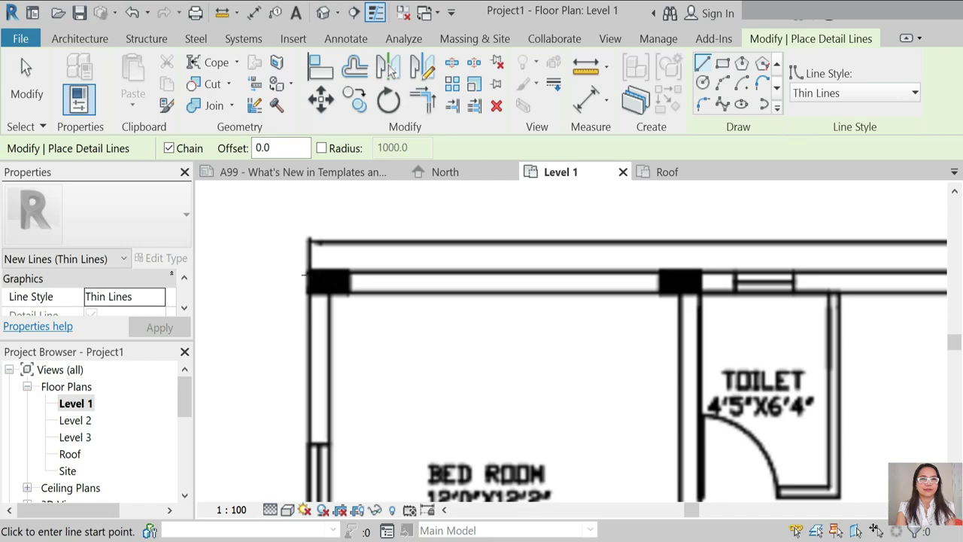
pyautogui.click(305, 273)
pyautogui.scroll(-3, 316, 249)
pyautogui.scroll(-2, 316, 244)
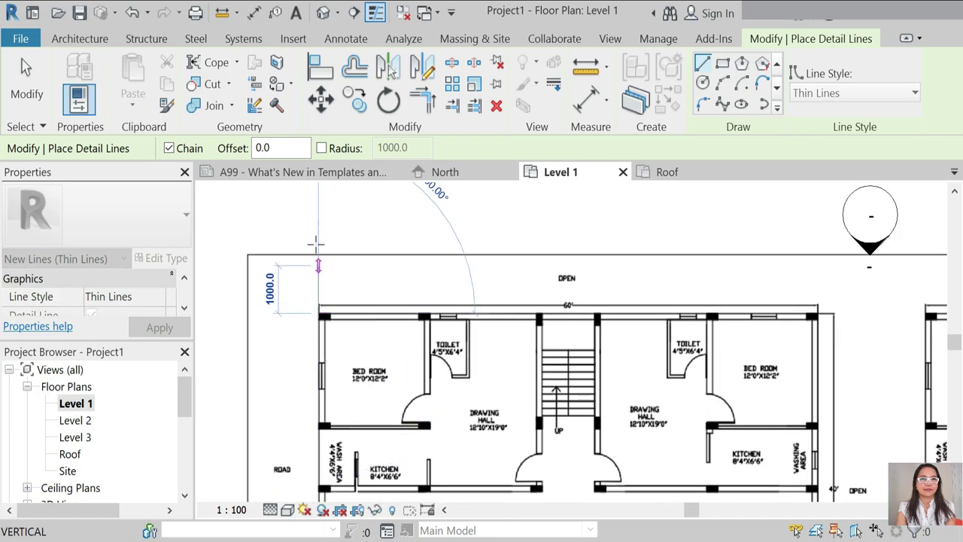
pyautogui.click(318, 216)
pyautogui.press('Escape')
pyautogui.press('Escape')
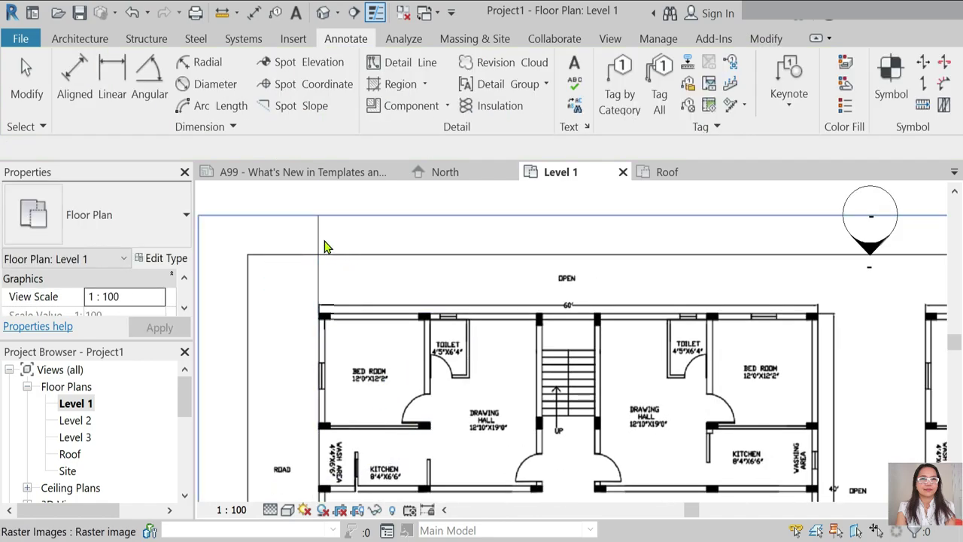
pyautogui.click(318, 230)
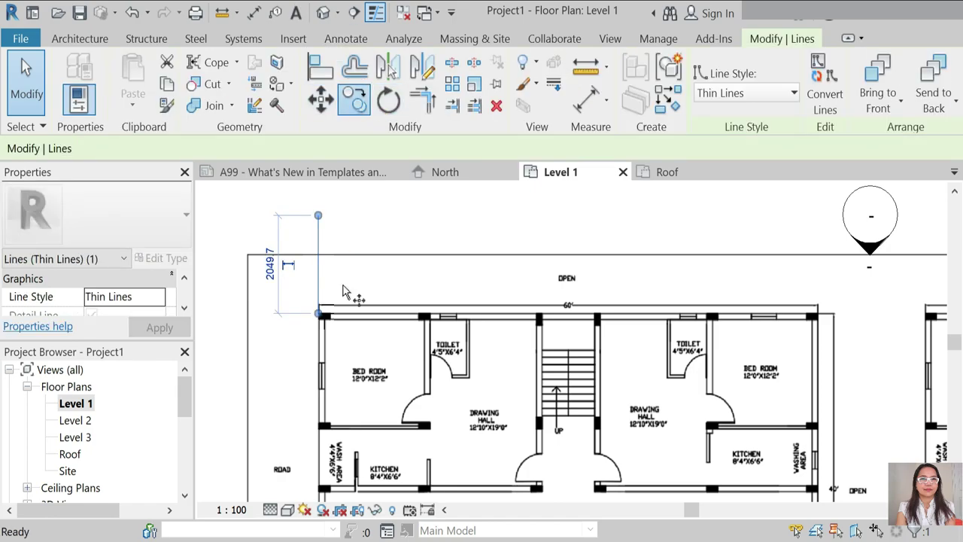
pyautogui.click(323, 316)
pyautogui.scroll(3, 829, 409)
pyautogui.scroll(3, 734, 271)
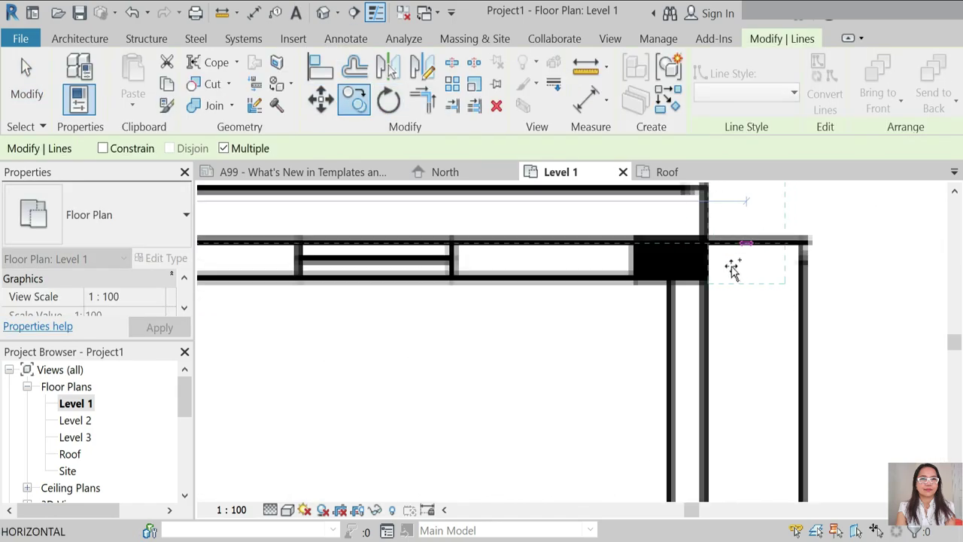
pyautogui.scroll(-3, 705, 249)
pyautogui.scroll(-2, 676, 340)
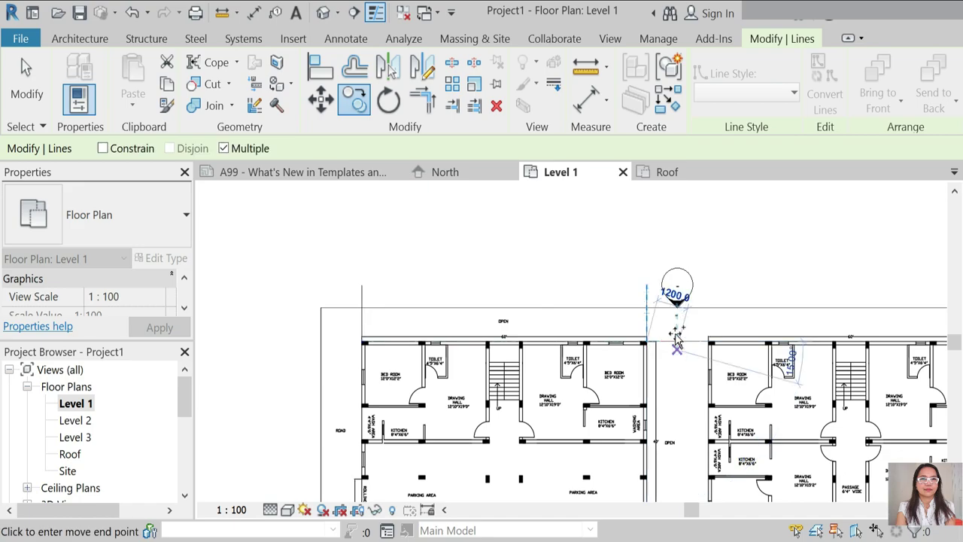
pyautogui.press('Escape')
pyautogui.press('Escape')
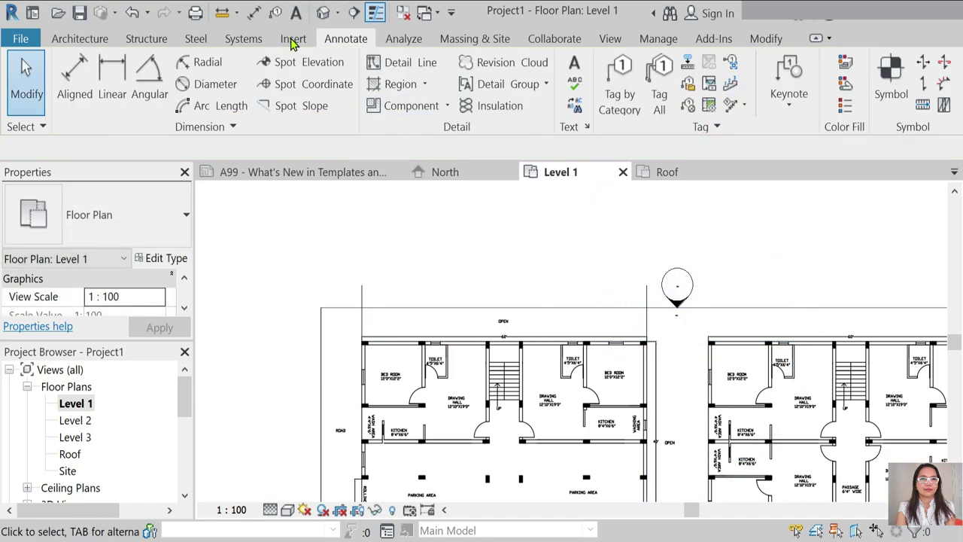
# Add a 10960 aligned dimension between the two vertical lines above the plan.
pyautogui.click(253, 15)
pyautogui.click(362, 295)
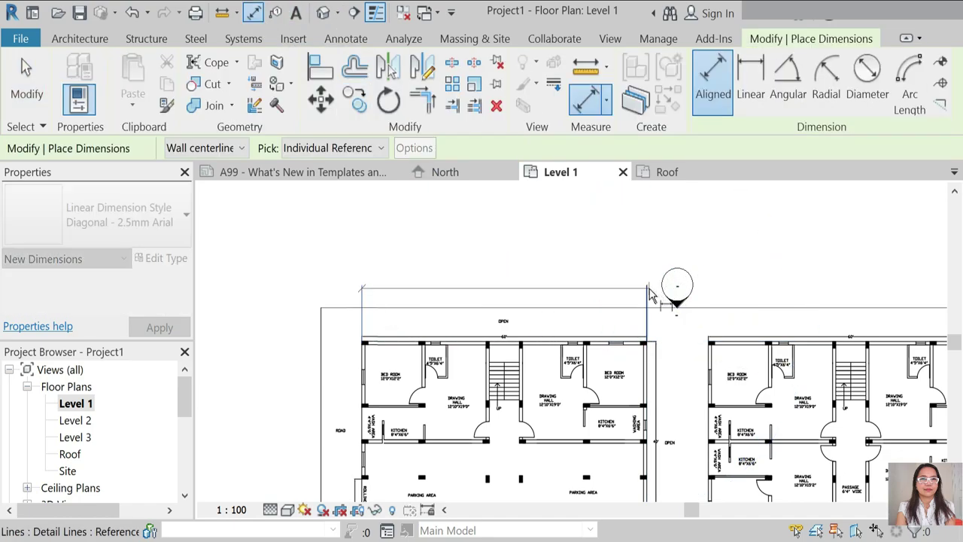
pyautogui.click(646, 292)
pyautogui.click(575, 274)
pyautogui.press('Escape')
pyautogui.press('Escape')
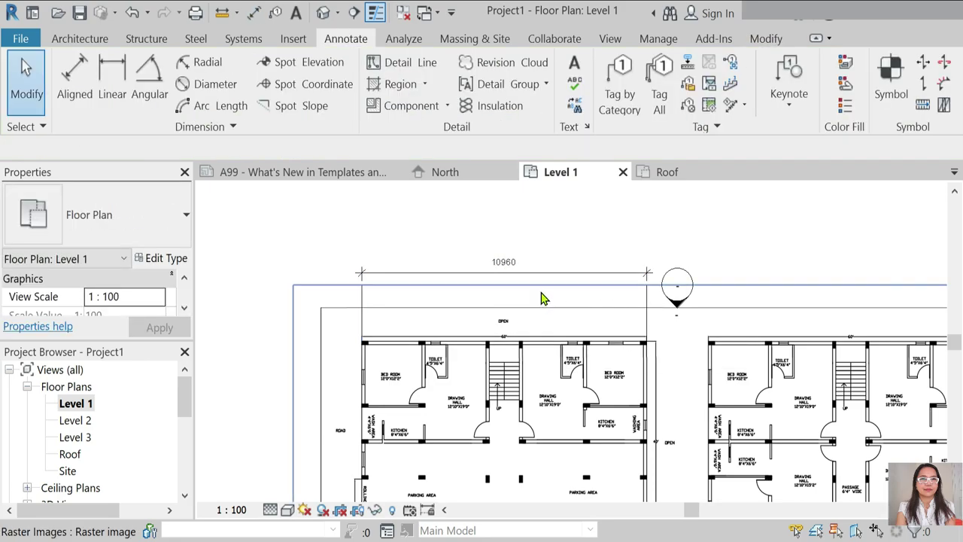
# Set Project Units length format to feet and fractional inches, so the wall dimension reads 35' - 11 1/2".
pyautogui.press('n')
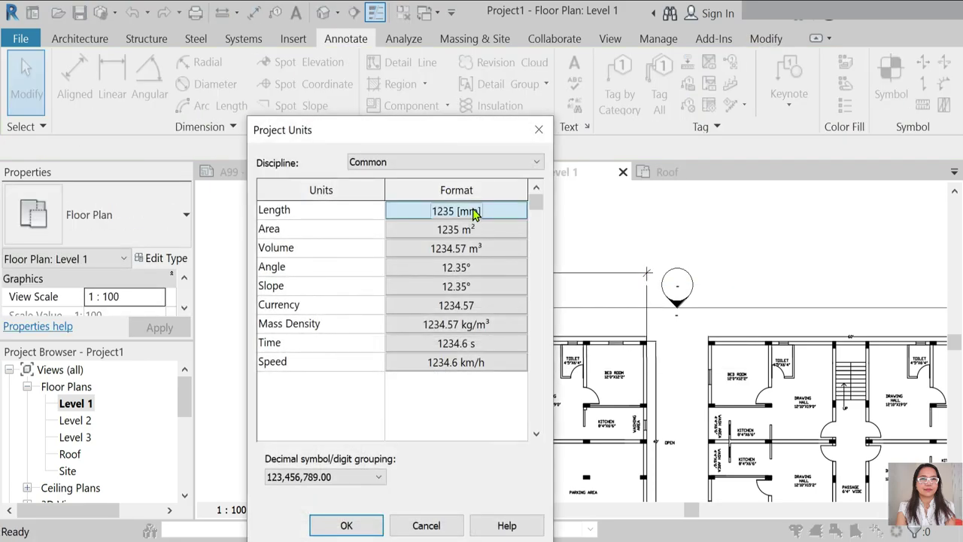
pyautogui.click(420, 209)
pyautogui.click(790, 255)
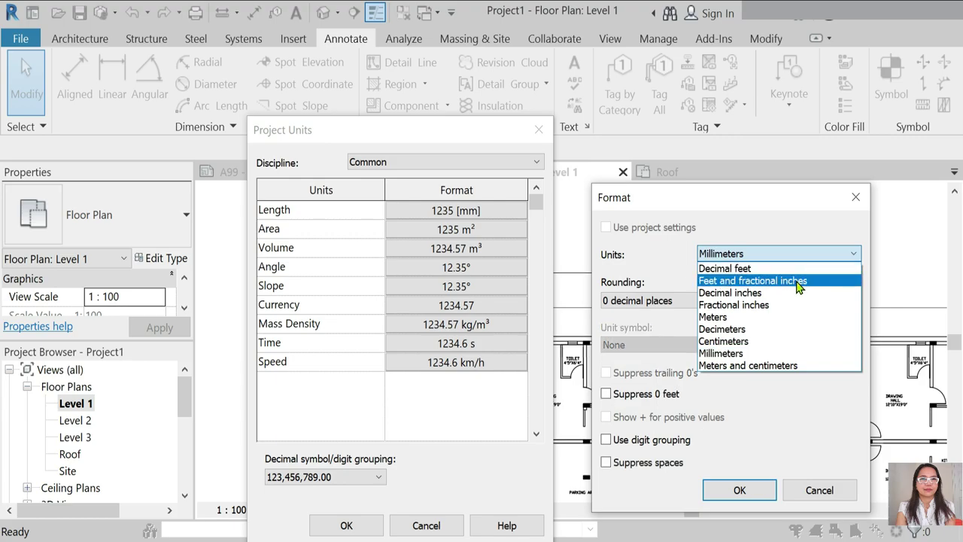
pyautogui.click(796, 280)
pyautogui.click(760, 493)
pyautogui.click(357, 525)
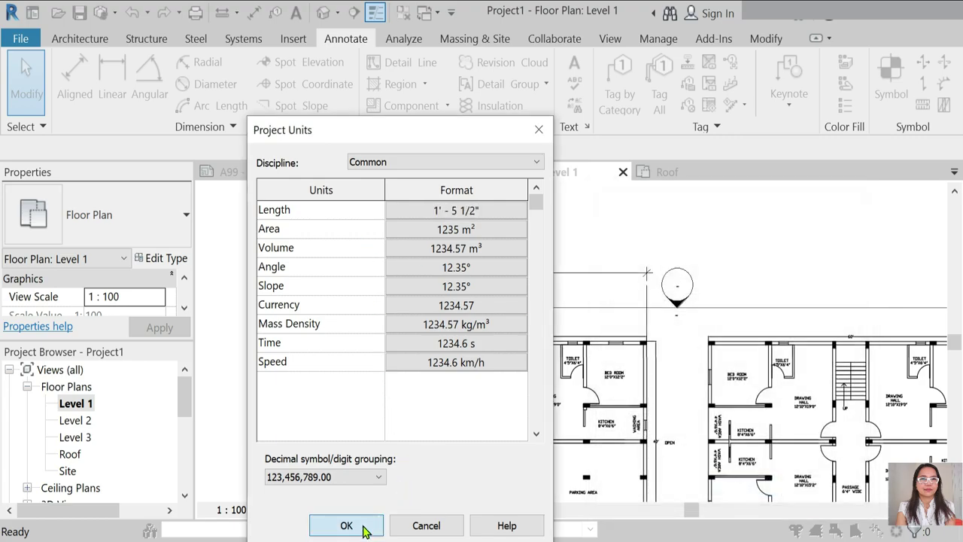
pyautogui.scroll(3, 500, 286)
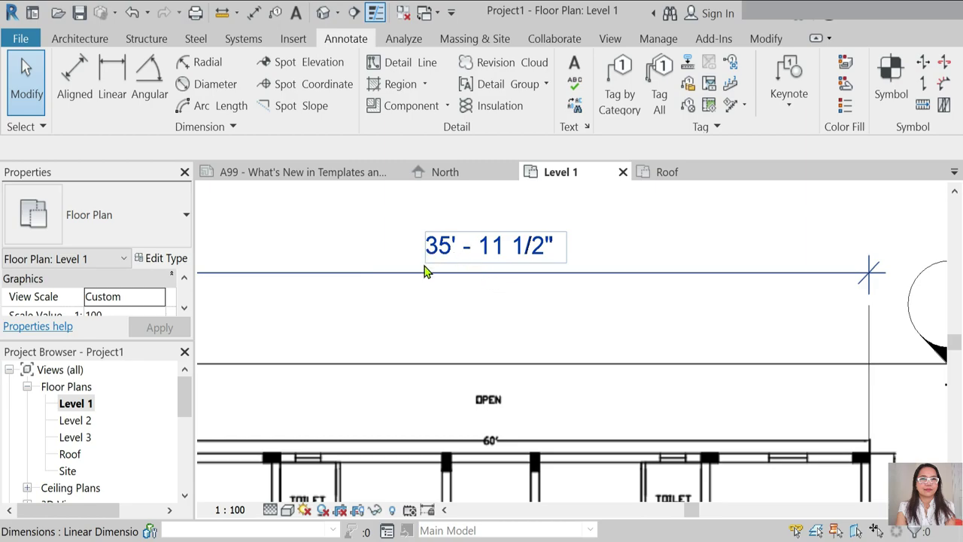
pyautogui.scroll(-2, 452, 274)
pyautogui.scroll(-2, 260, 301)
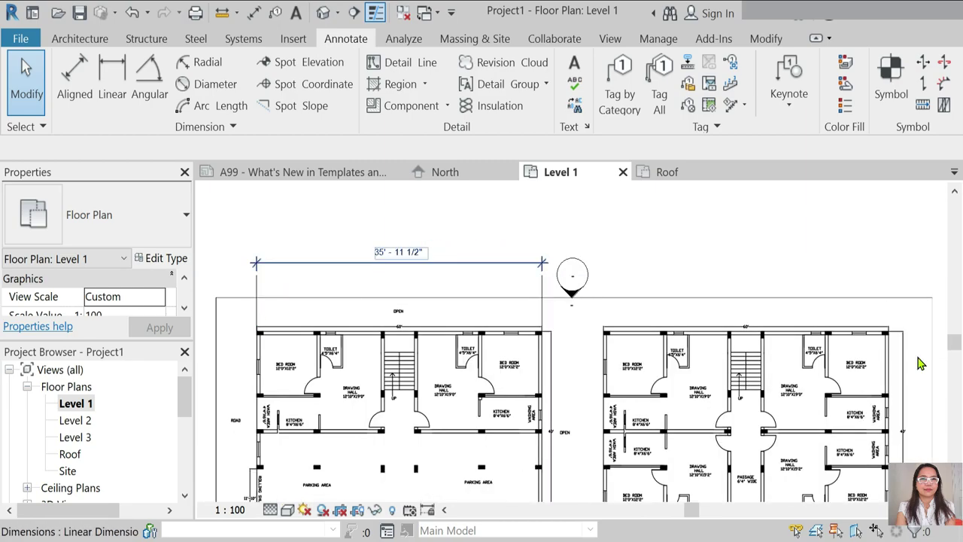
pyautogui.press('Escape')
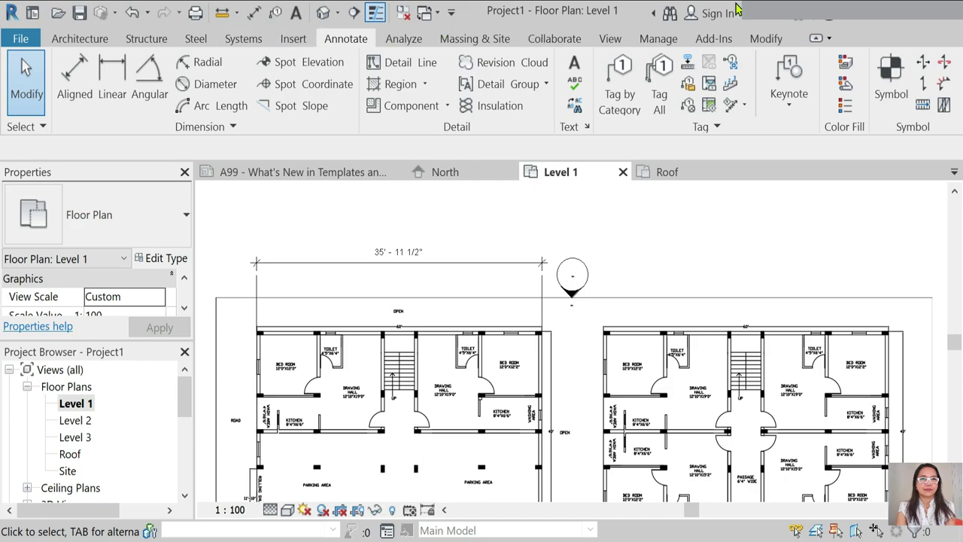
pyautogui.click(764, 45)
# Start the Offset tool with OF, then cancel it.
pyautogui.press('o')
pyautogui.press('f')
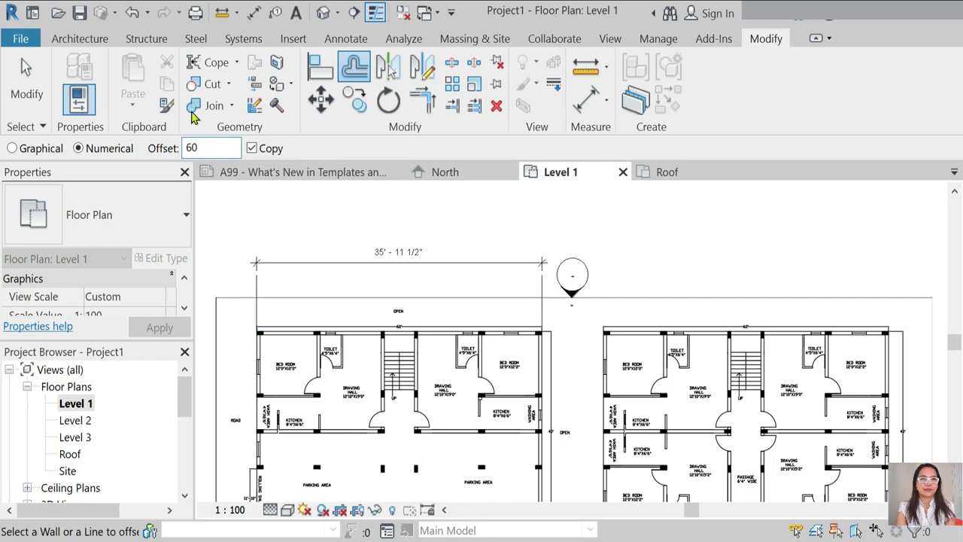
pyautogui.scroll(-1, 331, 290)
pyautogui.scroll(-1, 331, 290)
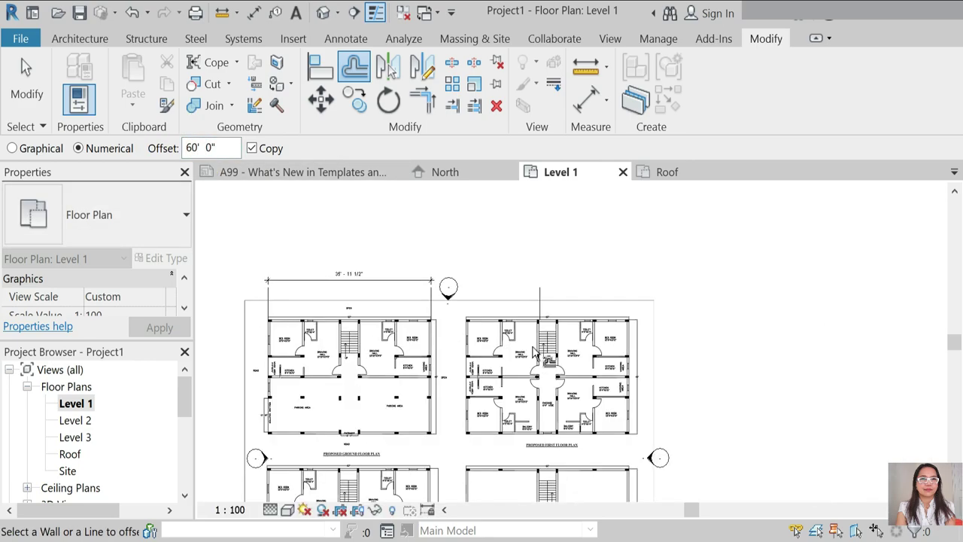
pyautogui.scroll(1, 395, 286)
pyautogui.press('Escape')
# Scale the imported floor-plan image so the 35' - 11 1/2" wall length becomes 60'.
pyautogui.click(522, 399)
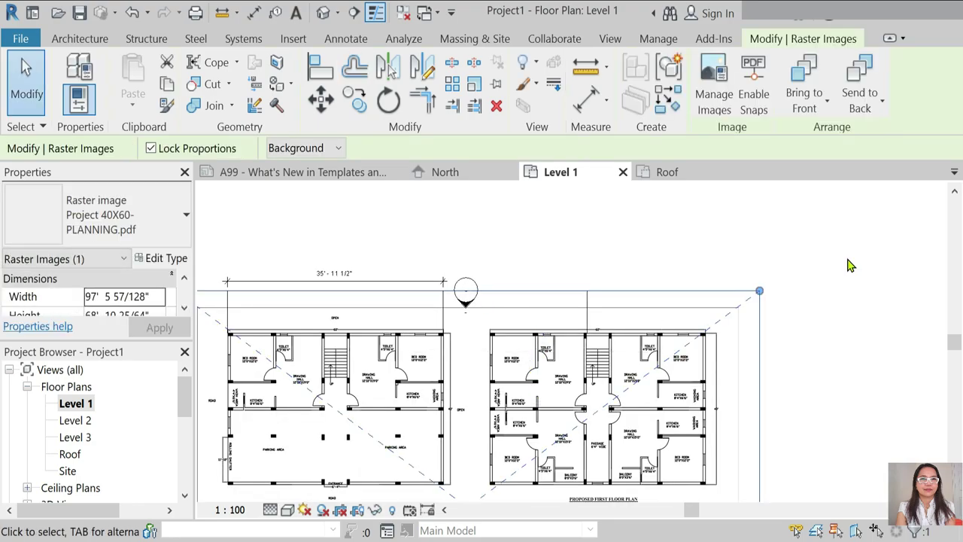
pyautogui.scroll(-1, 738, 252)
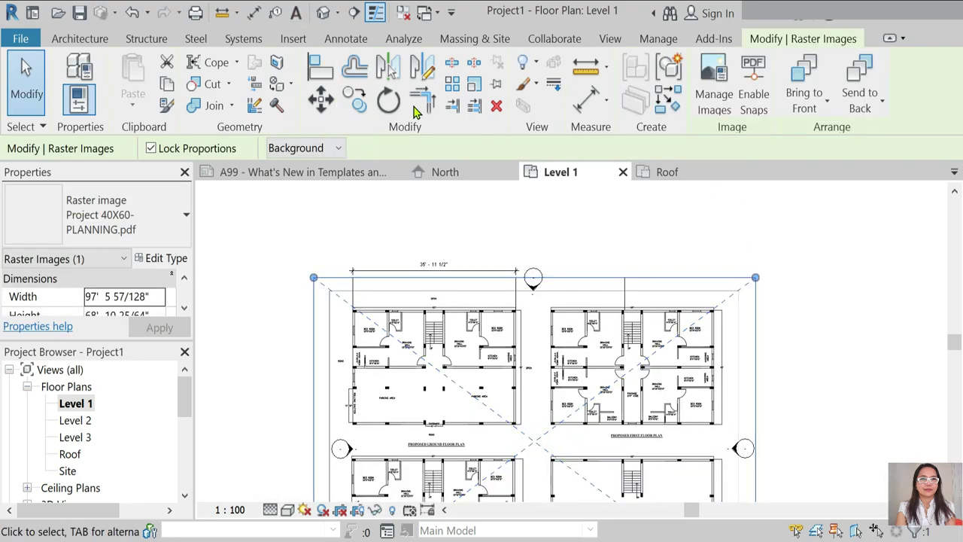
pyautogui.click(473, 85)
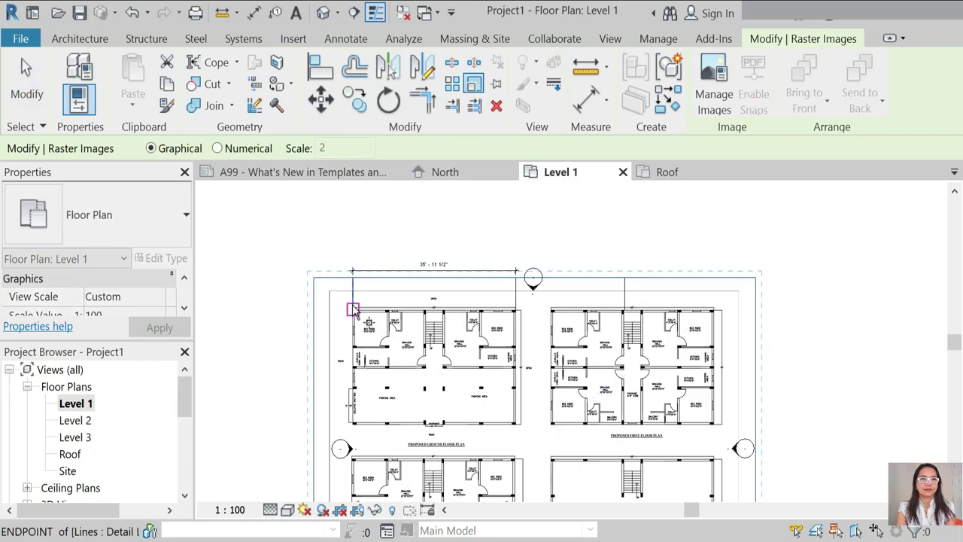
pyautogui.click(353, 309)
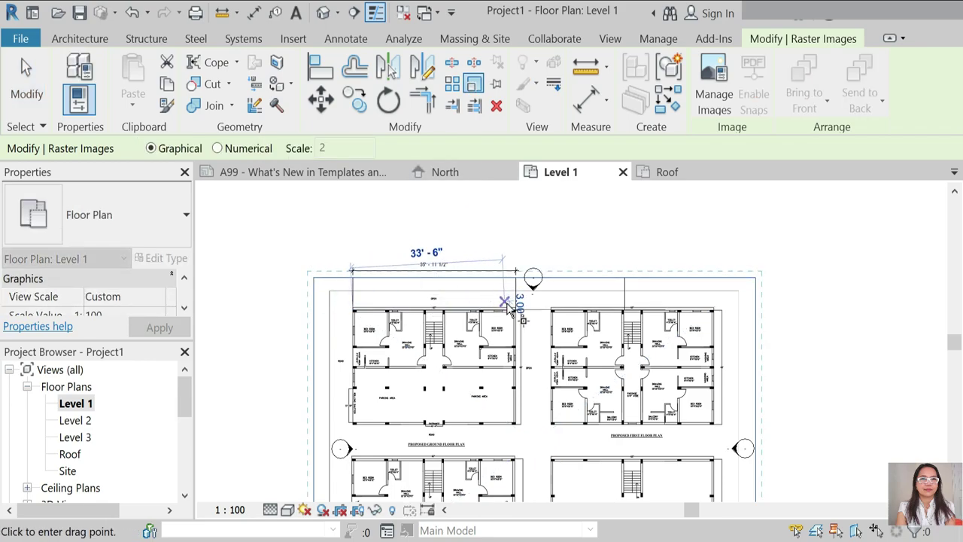
pyautogui.click(516, 309)
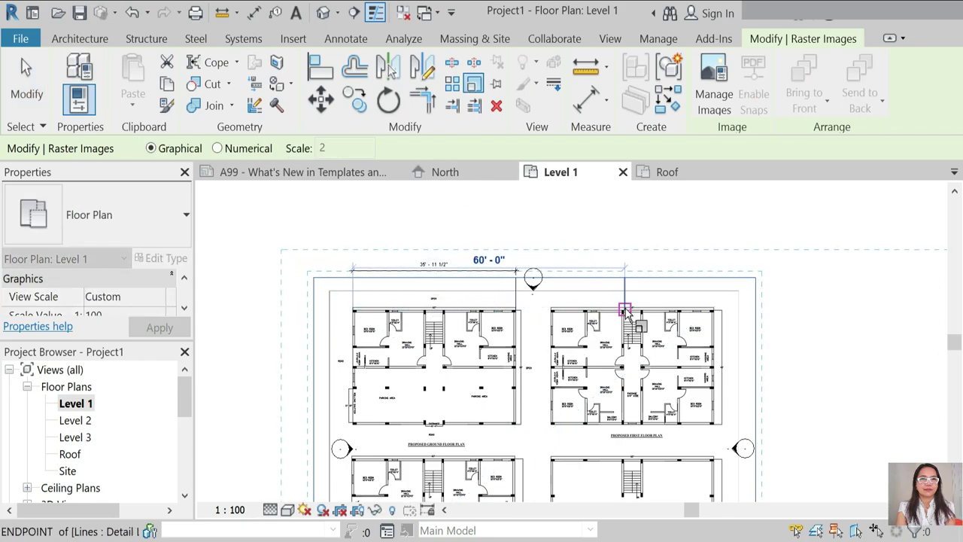
pyautogui.click(625, 309)
# Window-select the scaled floor-plan image, then deselect it.
pyautogui.scroll(-2, 584, 348)
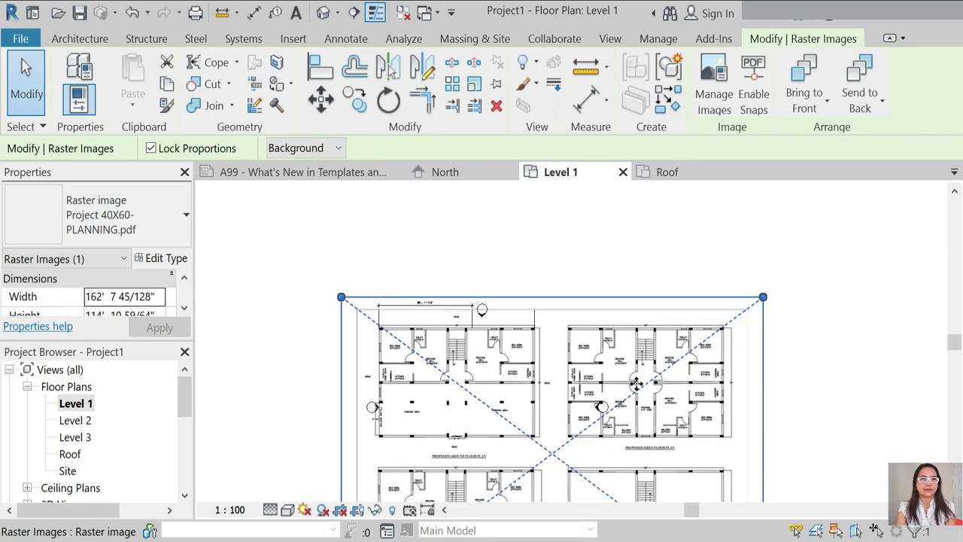
pyautogui.scroll(2, 557, 335)
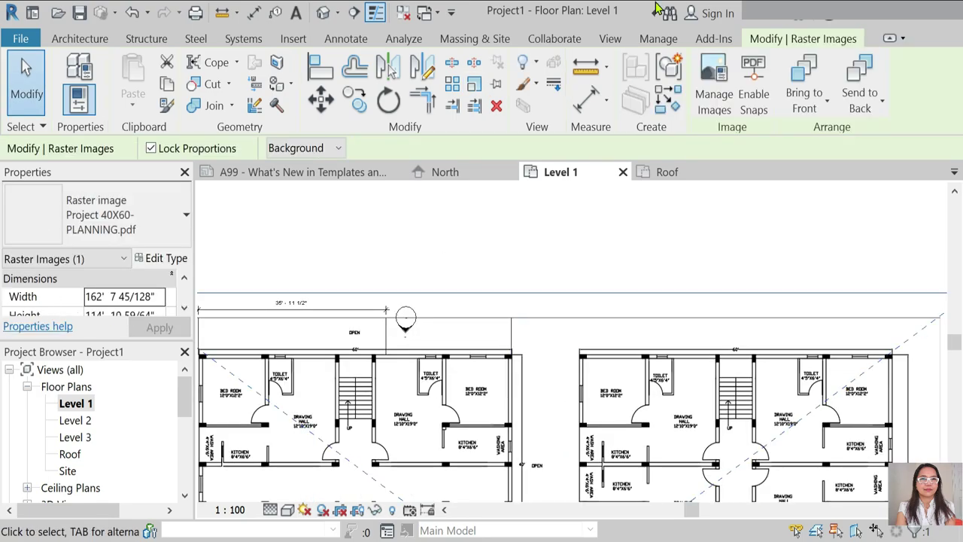
pyautogui.scroll(-2, 542, 264)
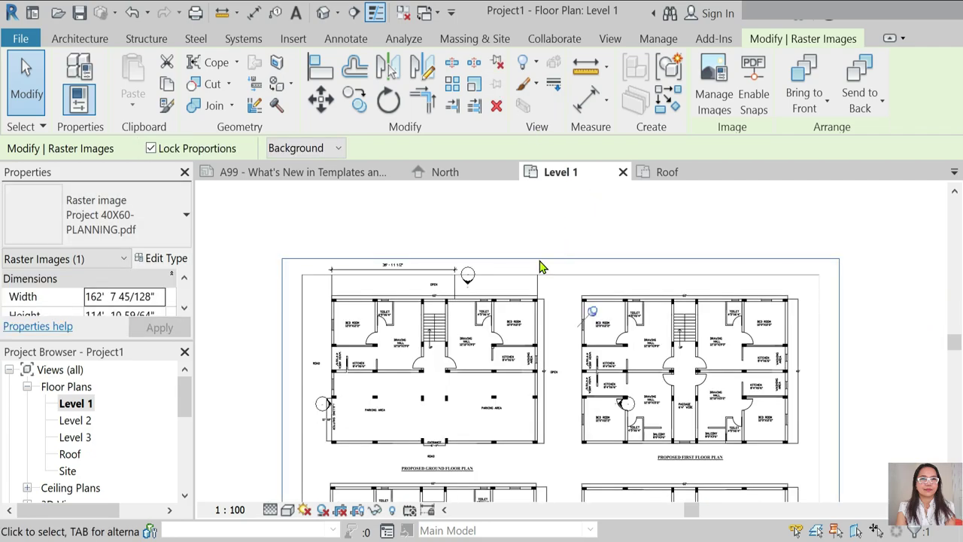
pyautogui.scroll(-3, 550, 271)
pyautogui.moveTo(508, 200); pyautogui.dragTo(532, 238)
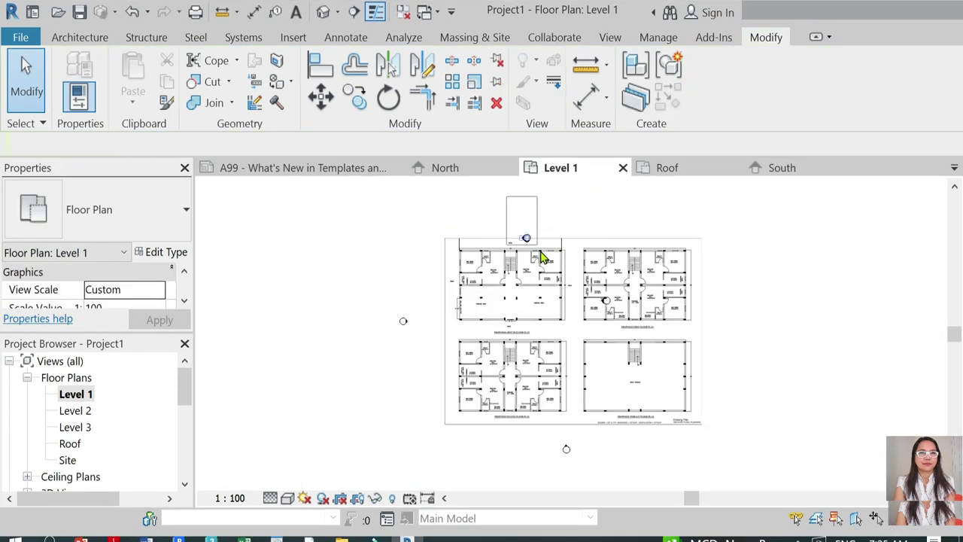
pyautogui.click(710, 219)
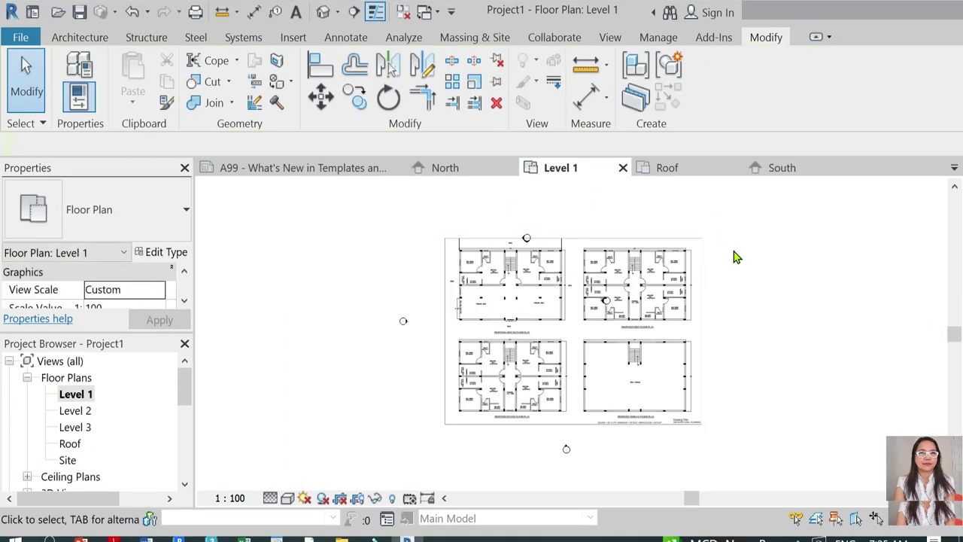
# Hide the Raster Images category in Level 1's Visibility/Graphic Overrides.
pyautogui.press('v')
pyautogui.press('g')
pyautogui.press('r')
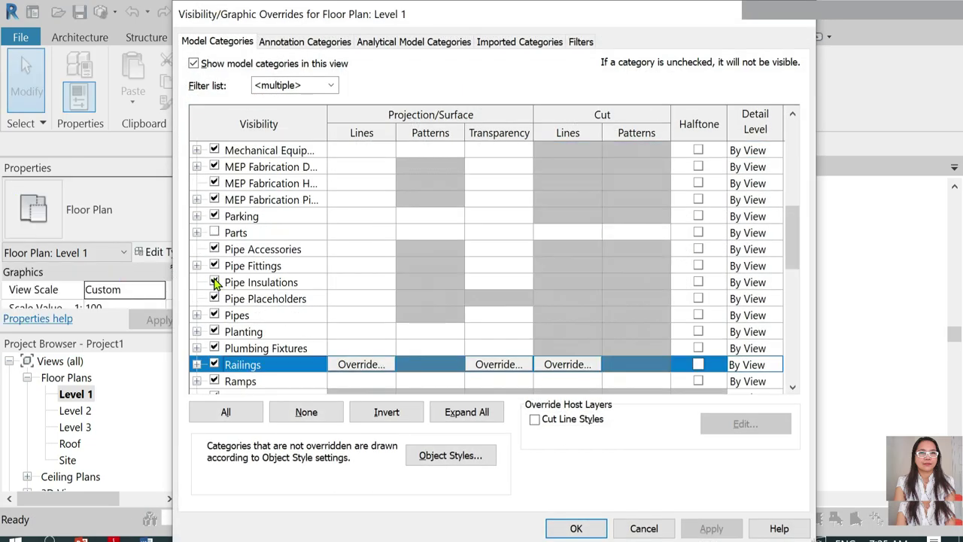
pyautogui.scroll(-2, 277, 340)
pyautogui.click(215, 316)
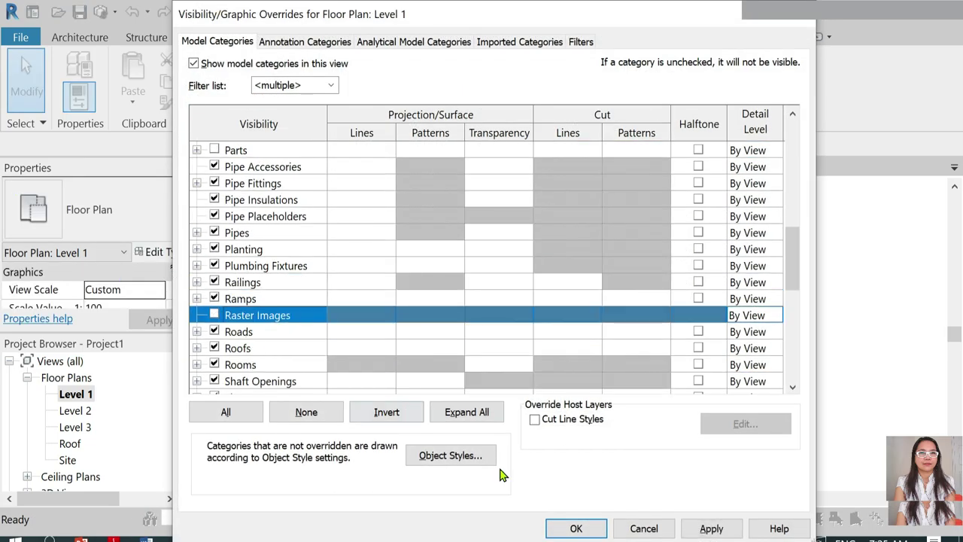
pyautogui.click(571, 529)
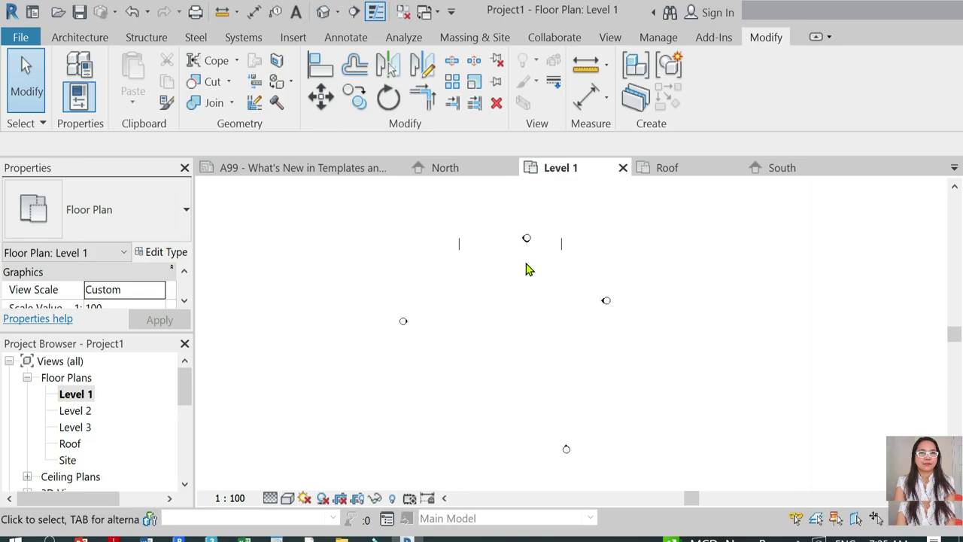
# Open the Elevation 2 - a view from its marker and close it again.
pyautogui.moveTo(493, 204); pyautogui.dragTo(553, 282)
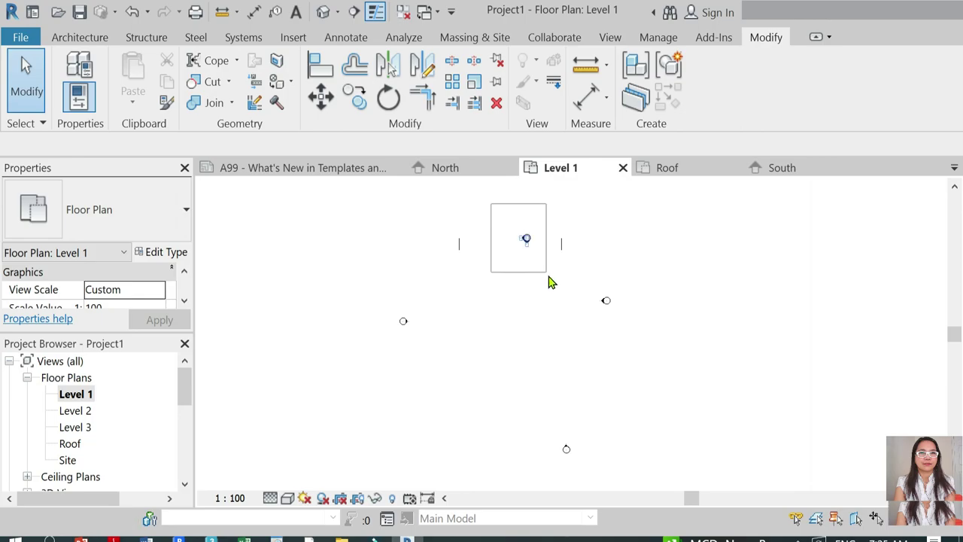
pyautogui.doubleClick(526, 238)
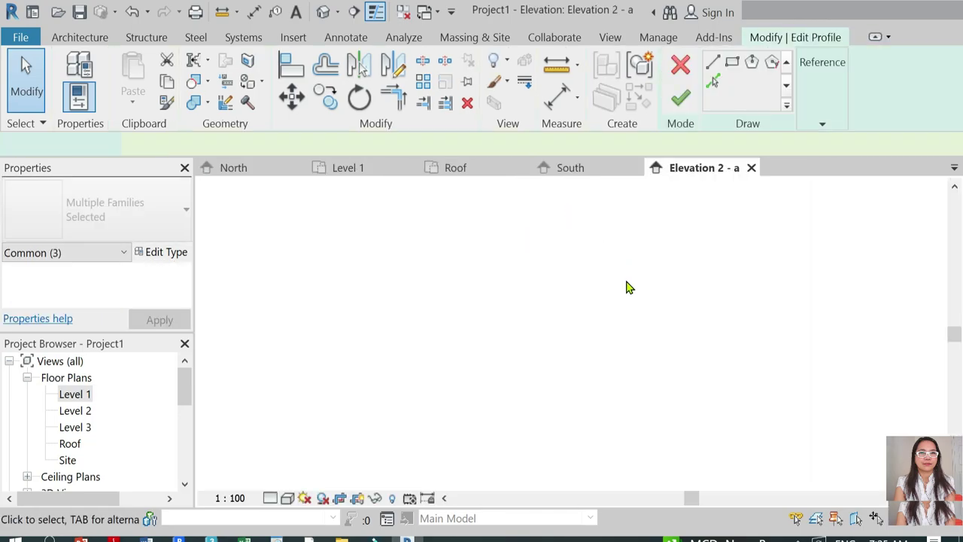
pyautogui.click(751, 167)
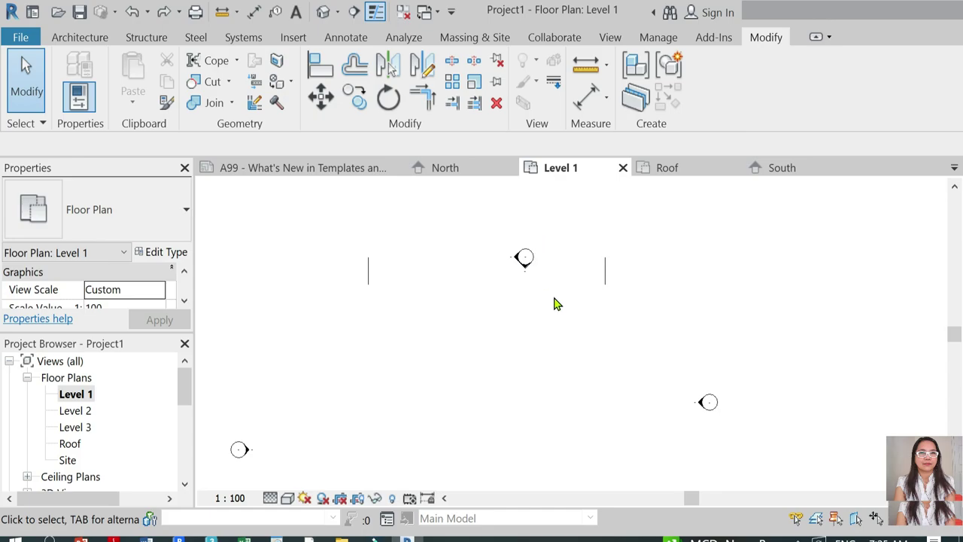
# Drag the three elevation markers into new positions around the building.
pyautogui.moveTo(525, 258); pyautogui.dragTo(486, 221)
pyautogui.scroll(-1, 480, 374)
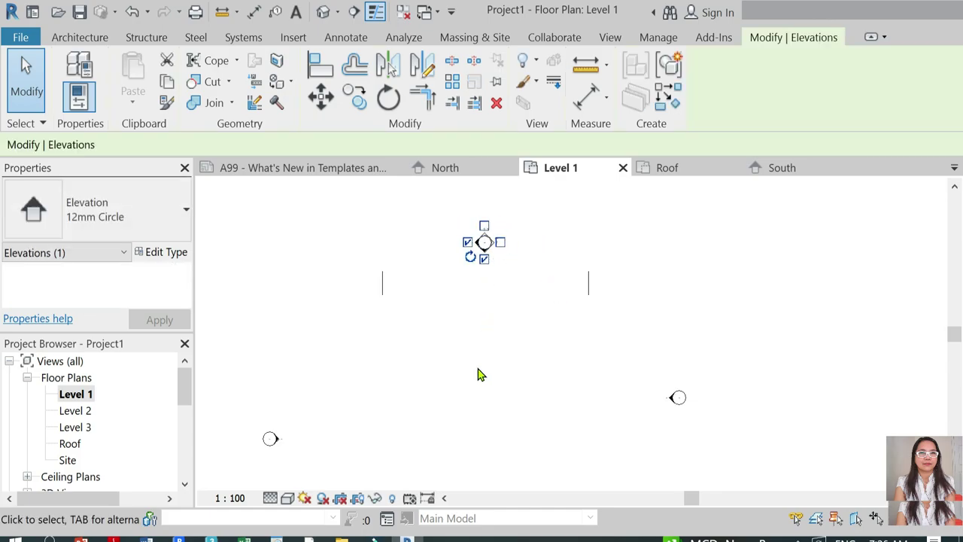
pyautogui.scroll(-1, 481, 374)
pyautogui.moveTo(483, 272); pyautogui.dragTo(530, 247)
pyautogui.click(555, 210)
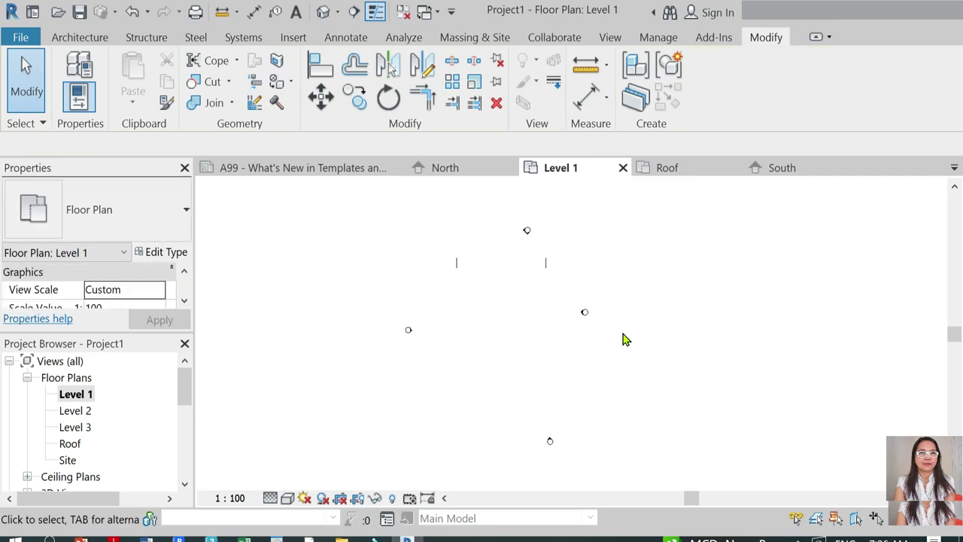
pyautogui.moveTo(585, 312); pyautogui.dragTo(637, 325)
pyautogui.scroll(-2, 512, 273)
pyautogui.scroll(1, 522, 398)
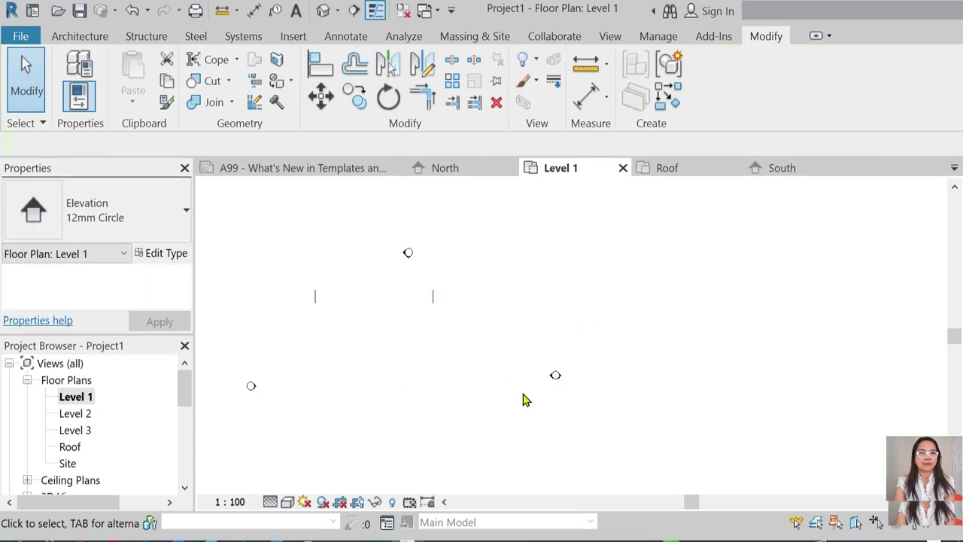
pyautogui.click(464, 351)
# Turn the Raster Images category back on so the floor-plan image shows again.
pyautogui.press('g')
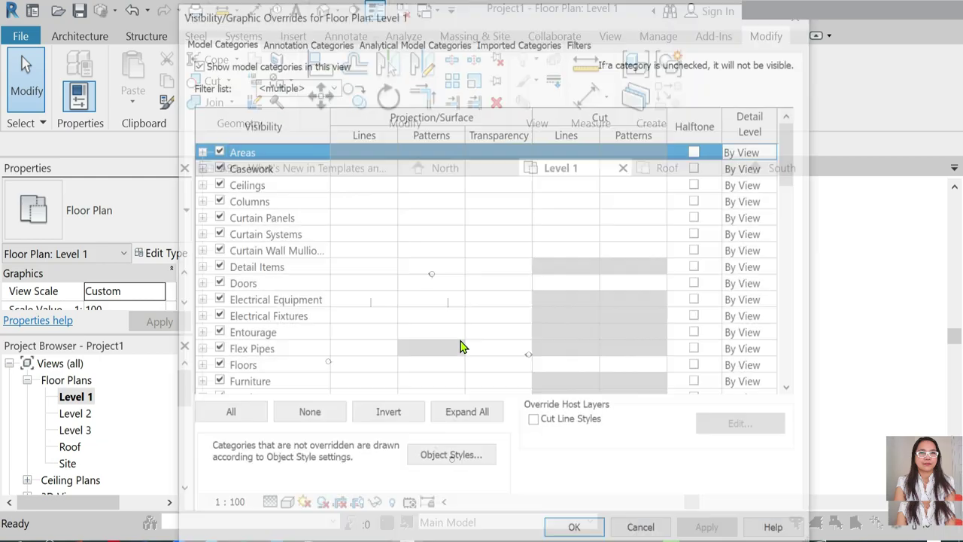
pyautogui.press('r')
pyautogui.scroll(-2, 241, 346)
pyautogui.click(221, 337)
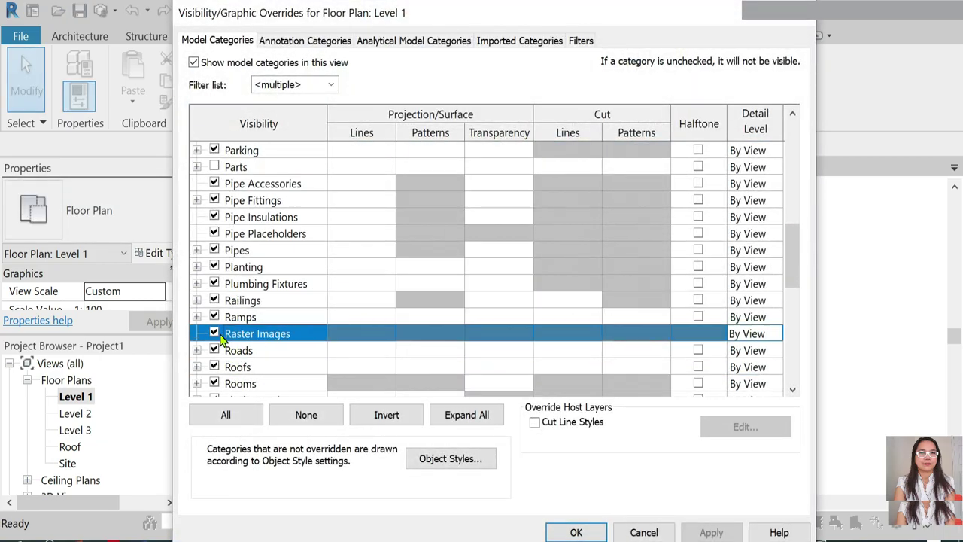
pyautogui.click(600, 531)
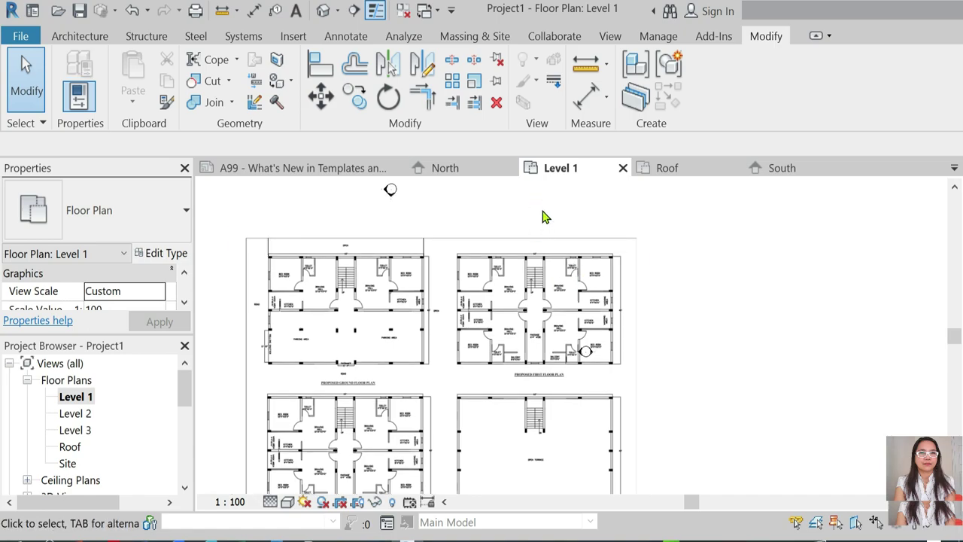
# Select the traced floor-plan image, then reopen Visibility/Graphic Overrides with VG.
pyautogui.click(602, 301)
pyautogui.scroll(-3, 474, 284)
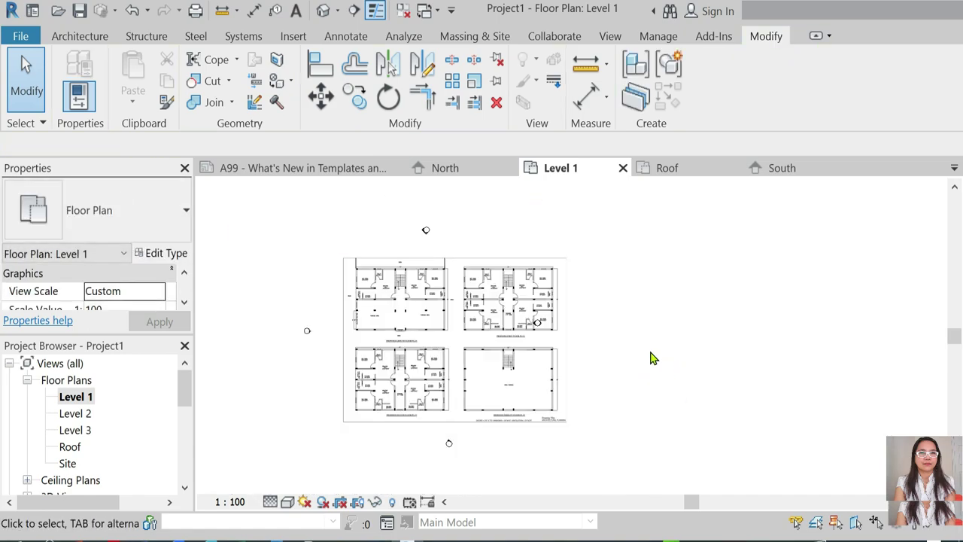
pyautogui.moveTo(656, 333); pyautogui.dragTo(691, 347)
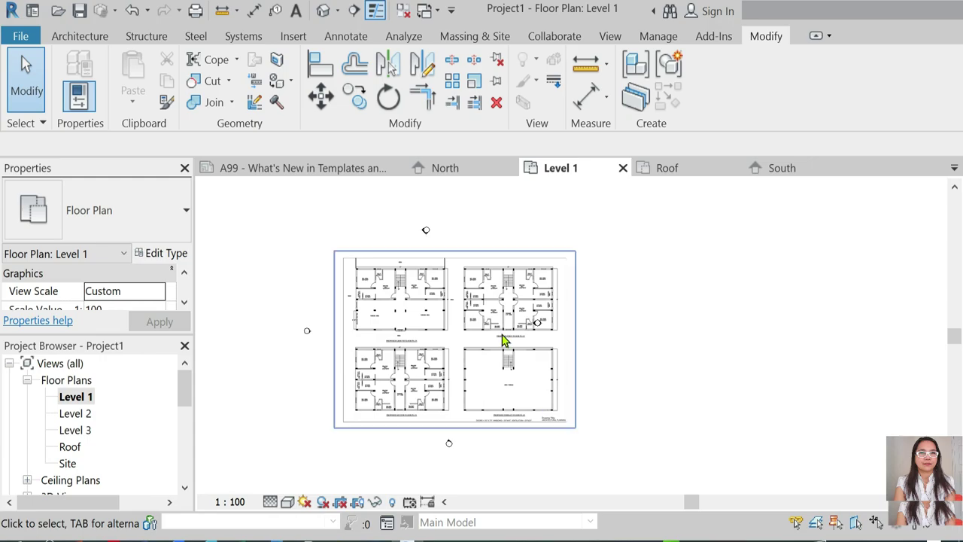
pyautogui.click(602, 346)
pyautogui.press('Escape')
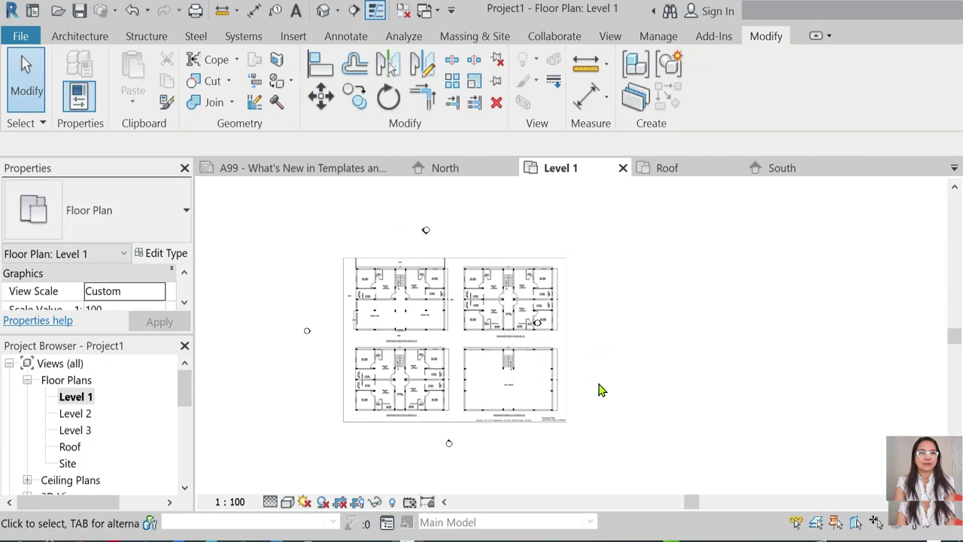
pyautogui.press('g')
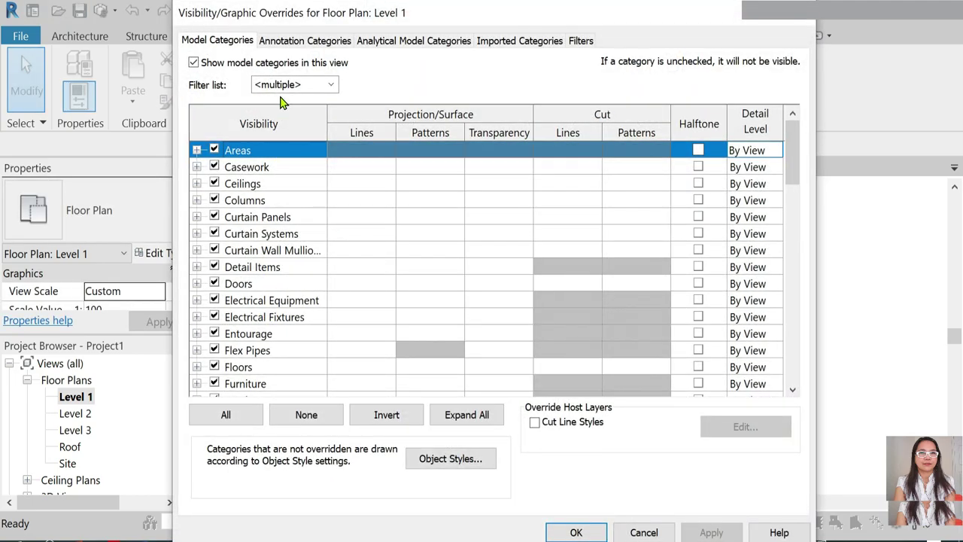
# Hide the Elevations annotation category so the elevation markers disappear from Level 1.
pyautogui.click(290, 43)
pyautogui.click(277, 283)
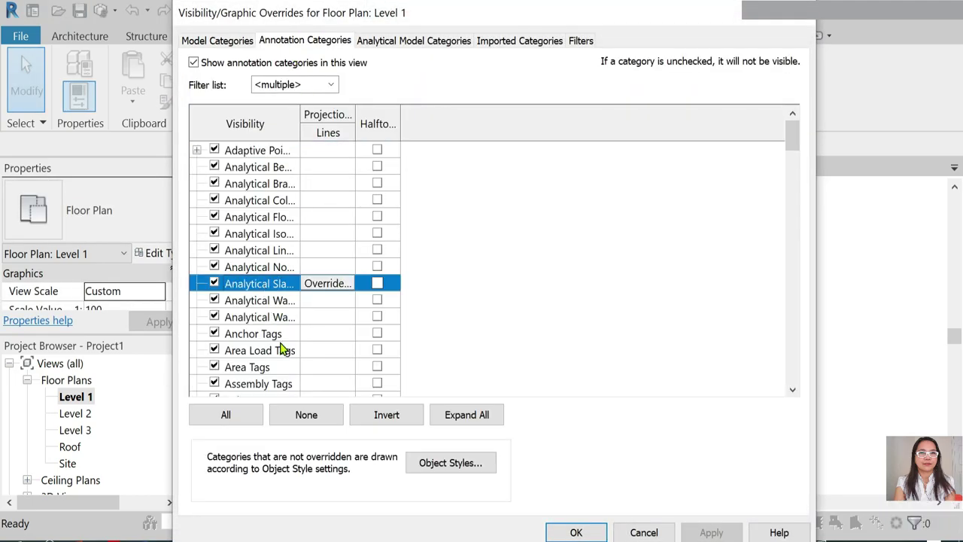
pyautogui.scroll(-5, 287, 351)
pyautogui.click(282, 366)
pyautogui.scroll(-2, 272, 321)
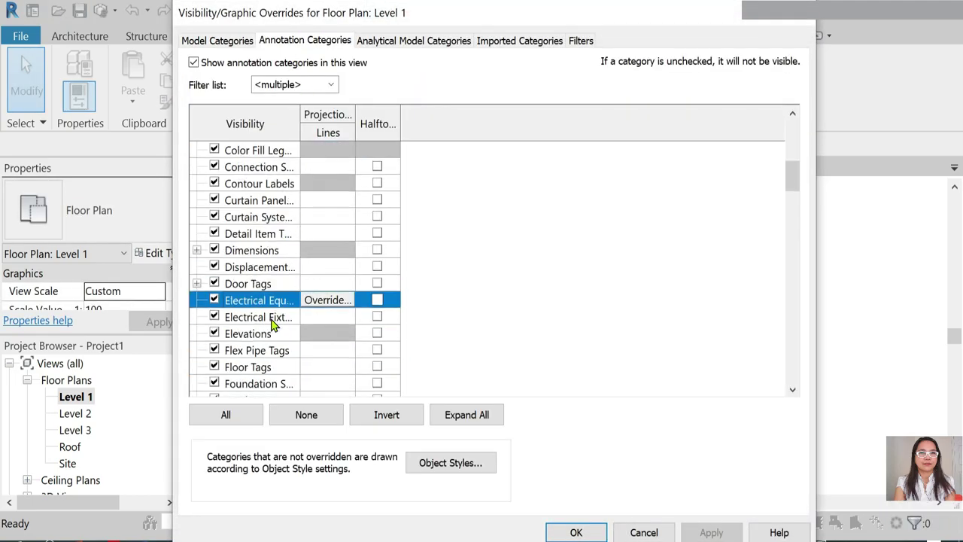
pyautogui.click(214, 333)
pyautogui.click(576, 532)
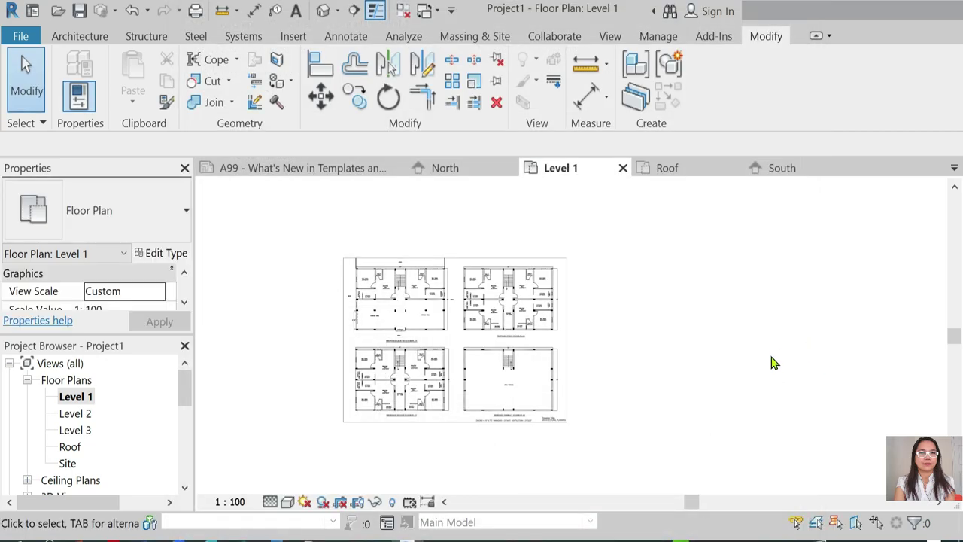
pyautogui.scroll(1, 618, 297)
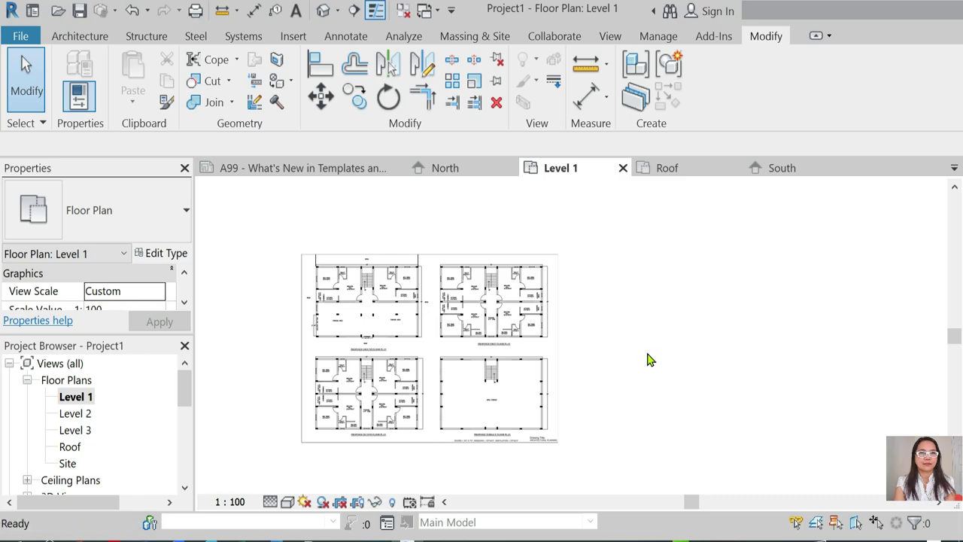
# Turn on the Site category's Project Base Point and Survey Point in Visibility/Graphic Overrides.
pyautogui.press('v')
pyautogui.press('v')
pyautogui.click(260, 317)
pyautogui.scroll(-10, 260, 317)
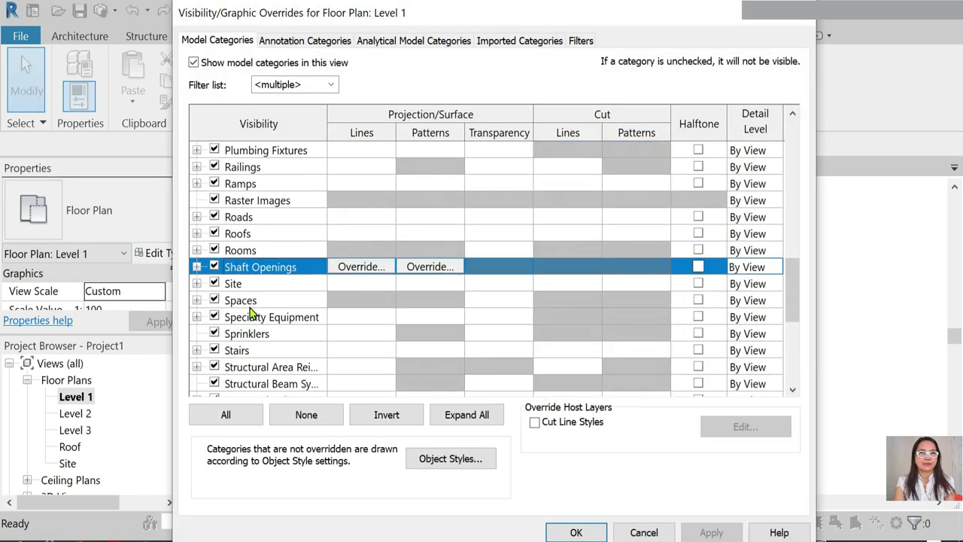
pyautogui.click(197, 284)
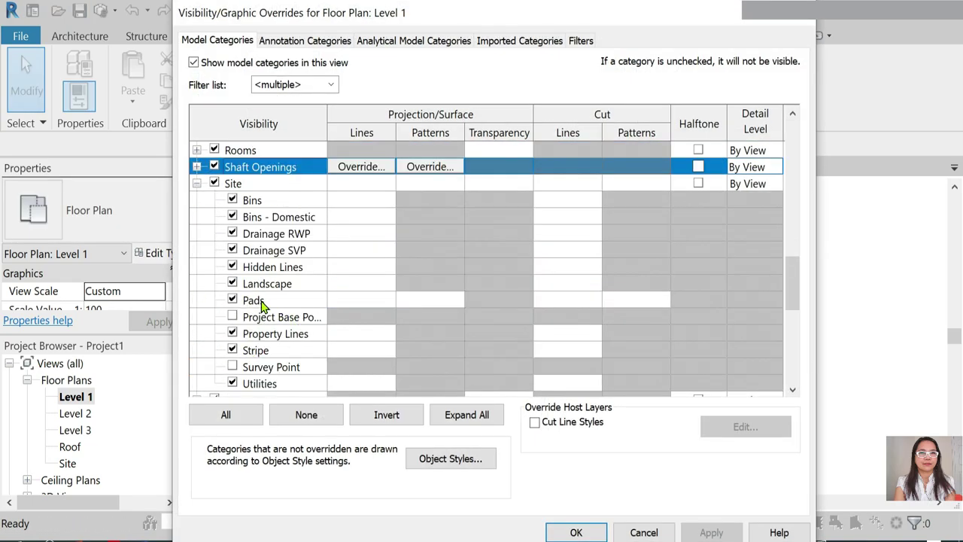
pyautogui.click(233, 318)
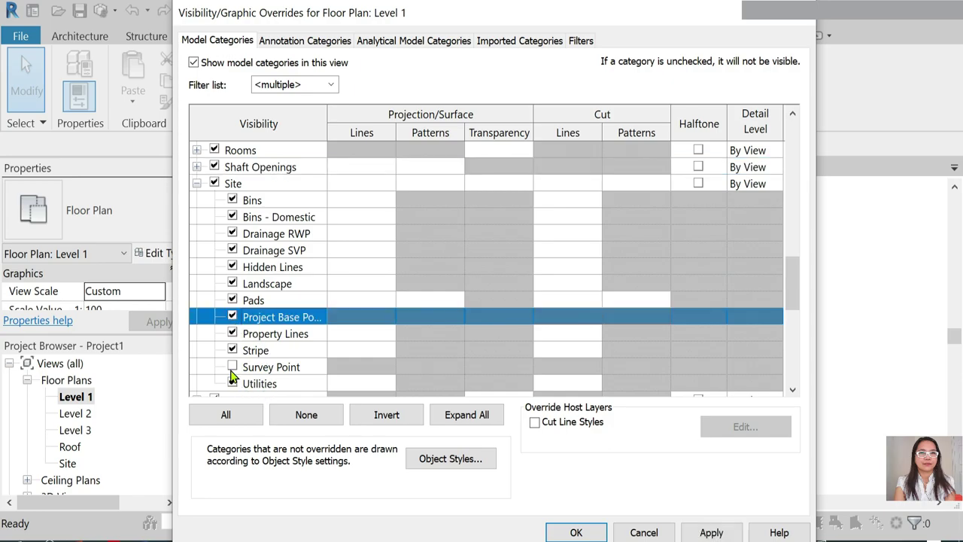
pyautogui.click(232, 367)
pyautogui.click(577, 532)
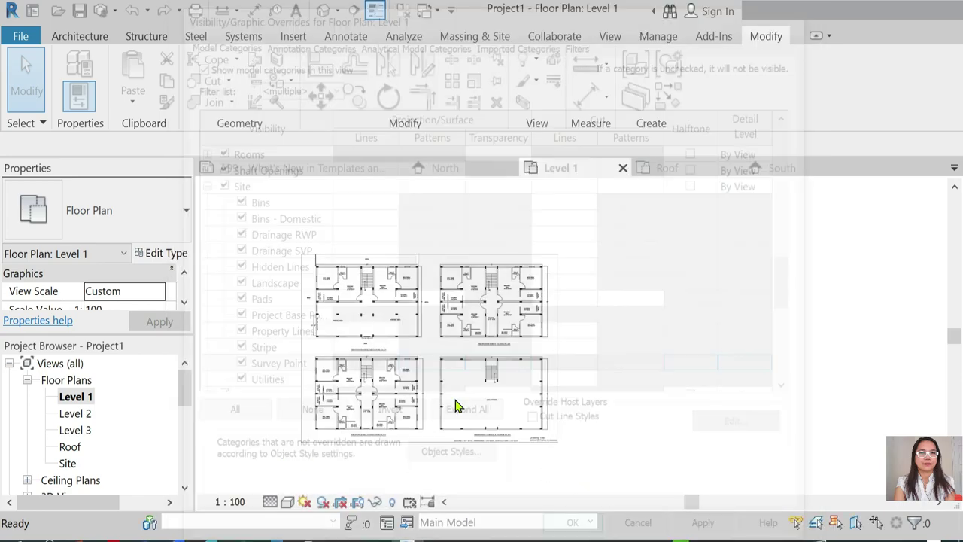
pyautogui.scroll(3, 385, 321)
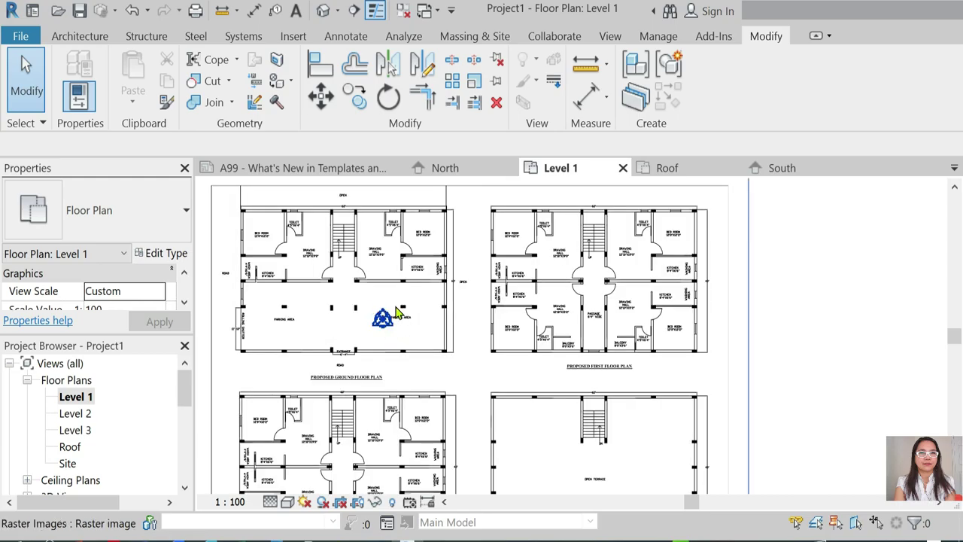
pyautogui.scroll(-3, 445, 307)
pyautogui.scroll(2, 344, 344)
pyautogui.scroll(2, 236, 344)
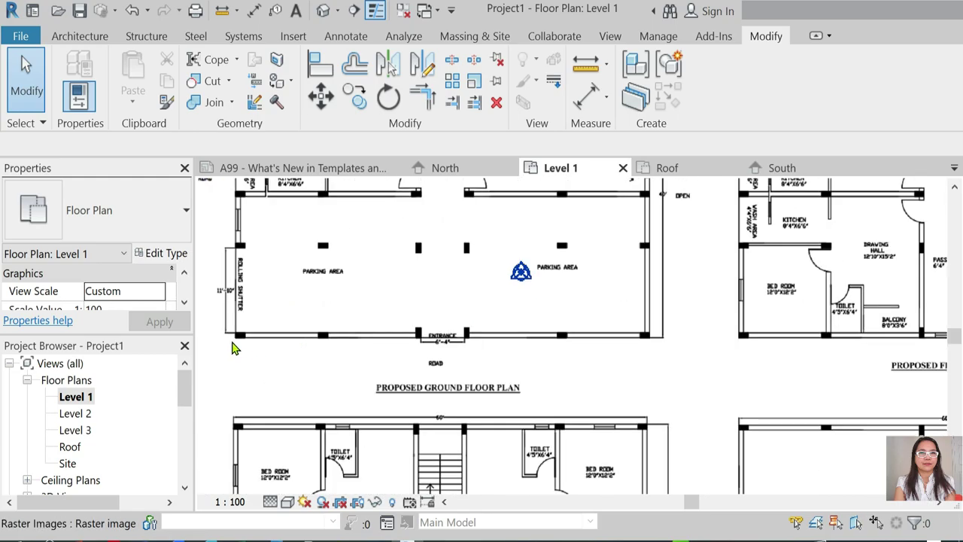
pyautogui.scroll(2, 245, 338)
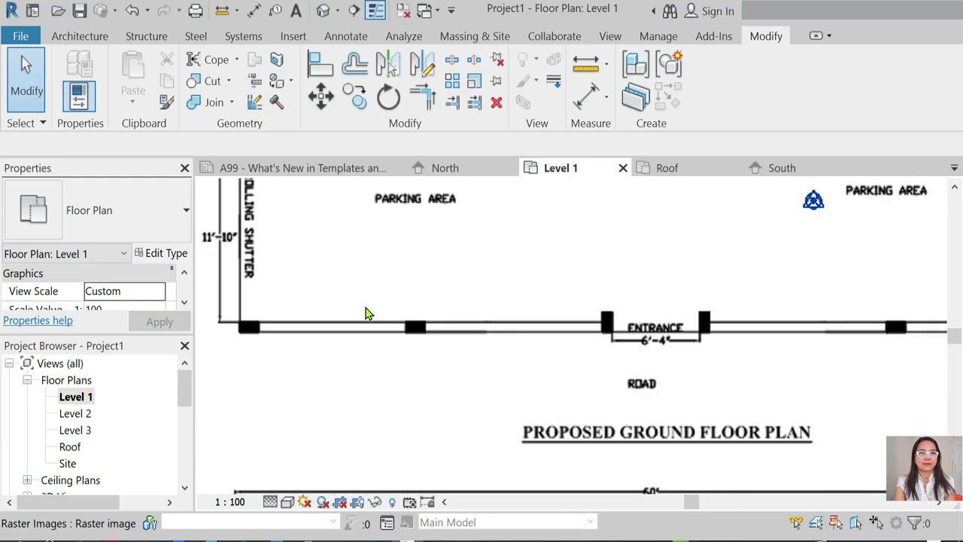
pyautogui.scroll(-3, 368, 324)
pyautogui.scroll(-1, 380, 328)
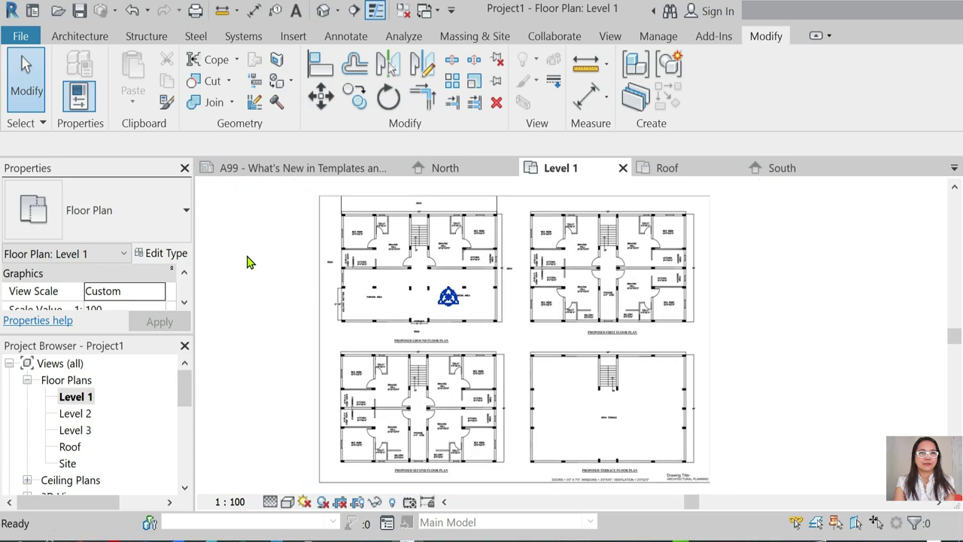
pyautogui.scroll(-1, 386, 304)
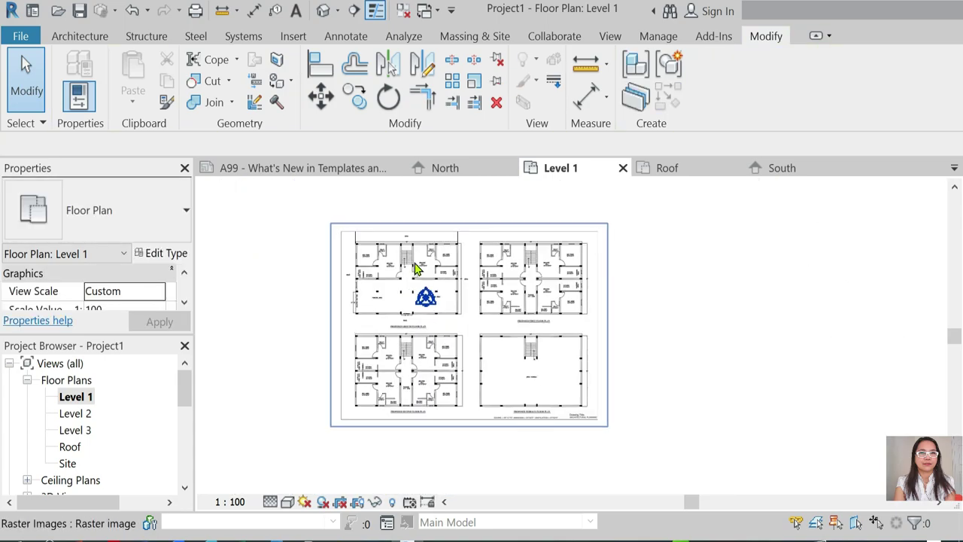
# Start the Grid tool, trying and then cancelling a multi-segment grid sketch.
pyautogui.click(75, 36)
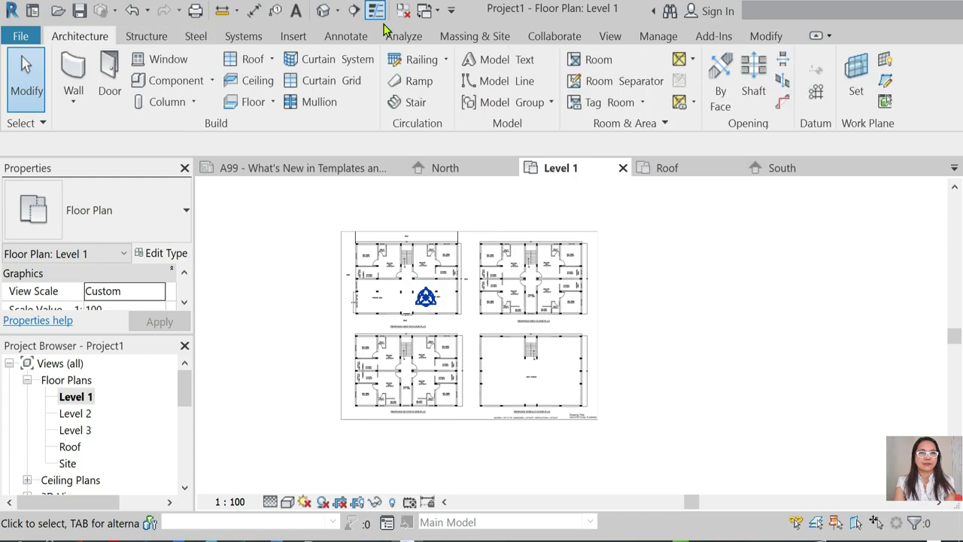
pyautogui.click(822, 95)
pyautogui.click(818, 87)
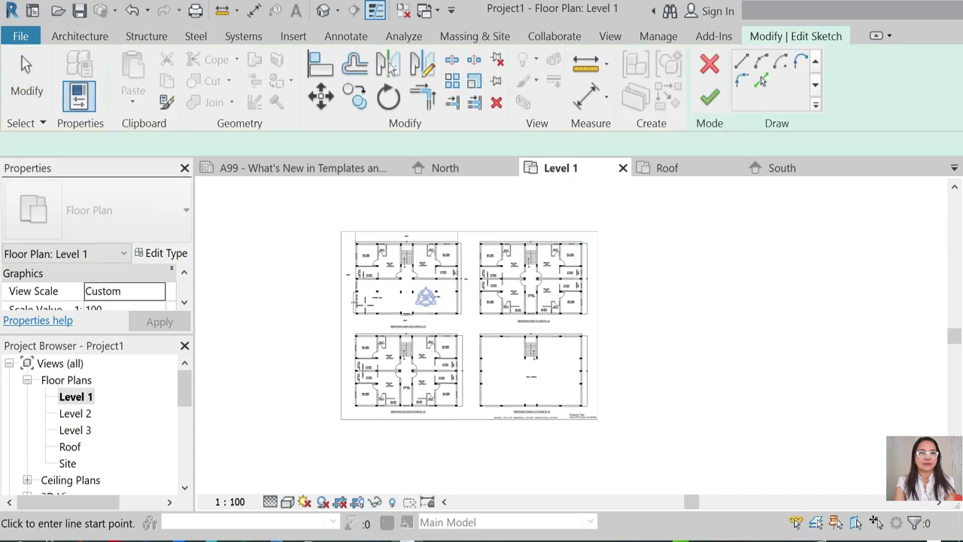
pyautogui.scroll(5, 325, 343)
pyautogui.scroll(1, 328, 341)
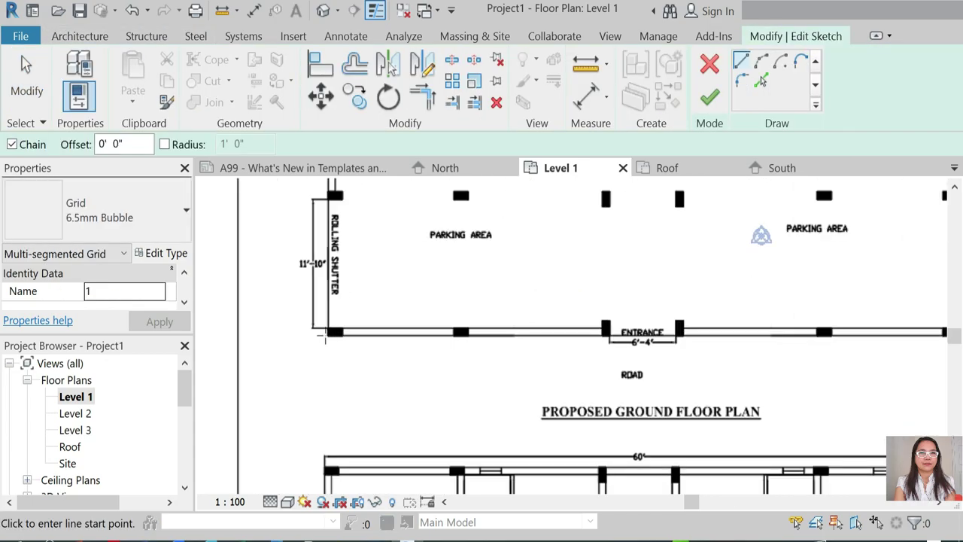
pyautogui.scroll(2, 329, 335)
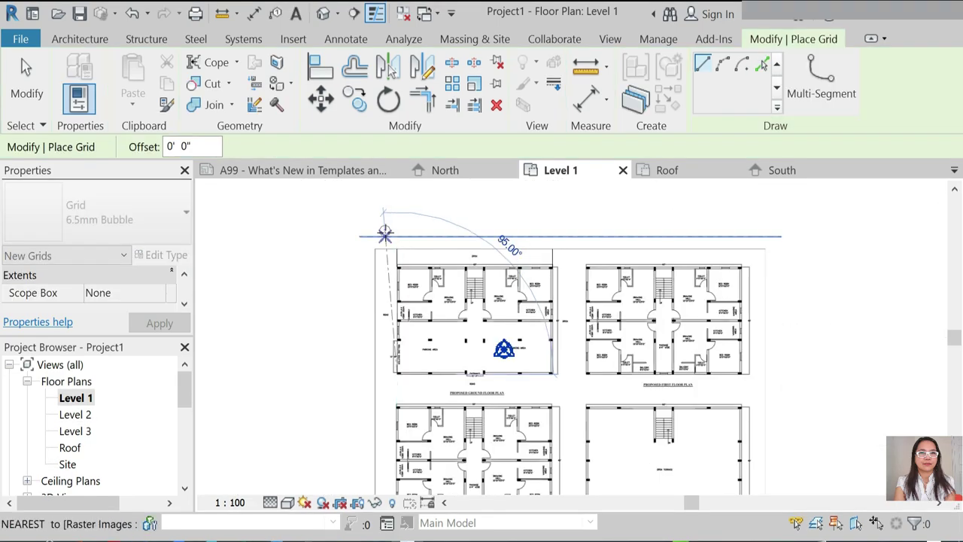
pyautogui.press('Escape')
pyautogui.scroll(-6, 383, 226)
pyautogui.scroll(2, 387, 376)
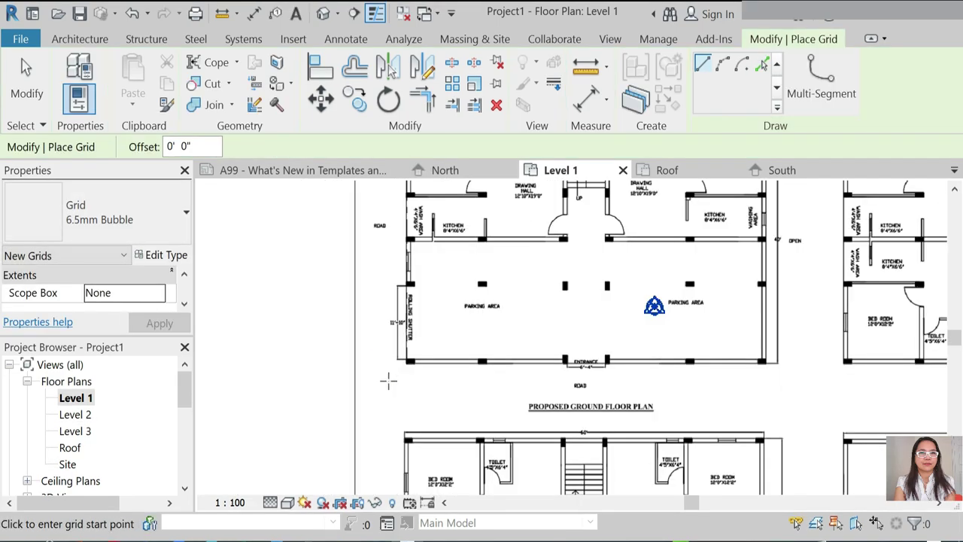
pyautogui.scroll(3, 423, 357)
# Draw a grid leftward from the lower-left wall corner and rename its bubble A.
pyautogui.click(425, 346)
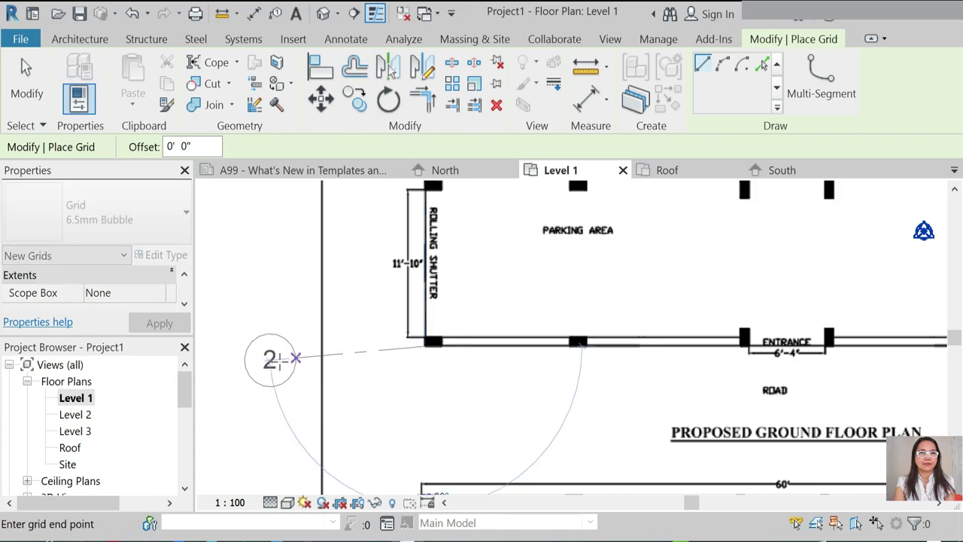
pyautogui.click(251, 345)
pyautogui.press('Escape')
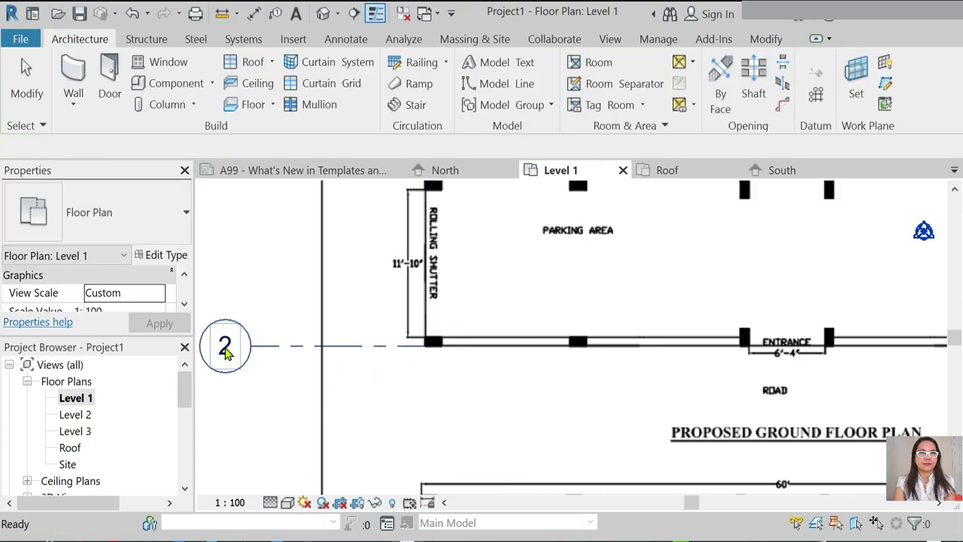
pyautogui.click(251, 345)
pyautogui.click(226, 352)
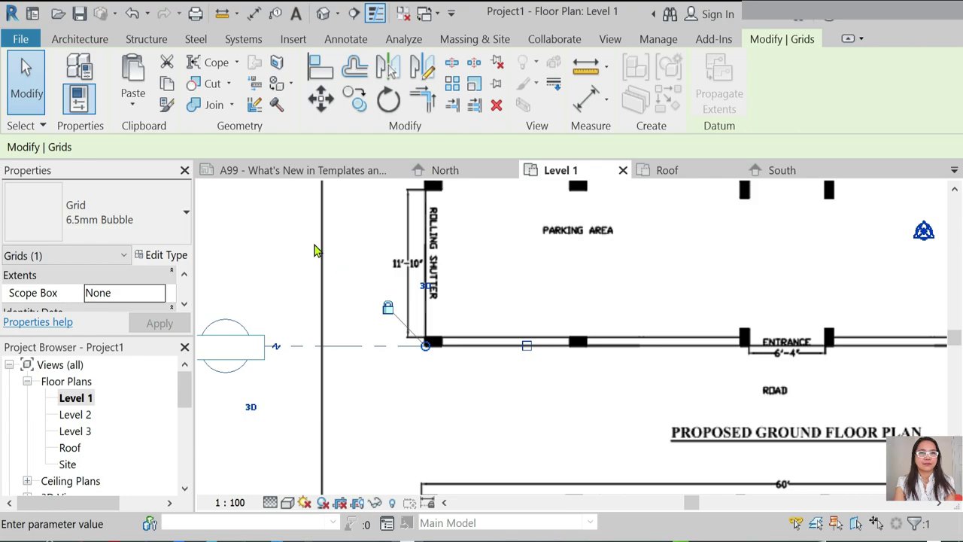
pyautogui.write('A')
pyautogui.press('Return')
pyautogui.click(408, 333)
pyautogui.click(406, 346)
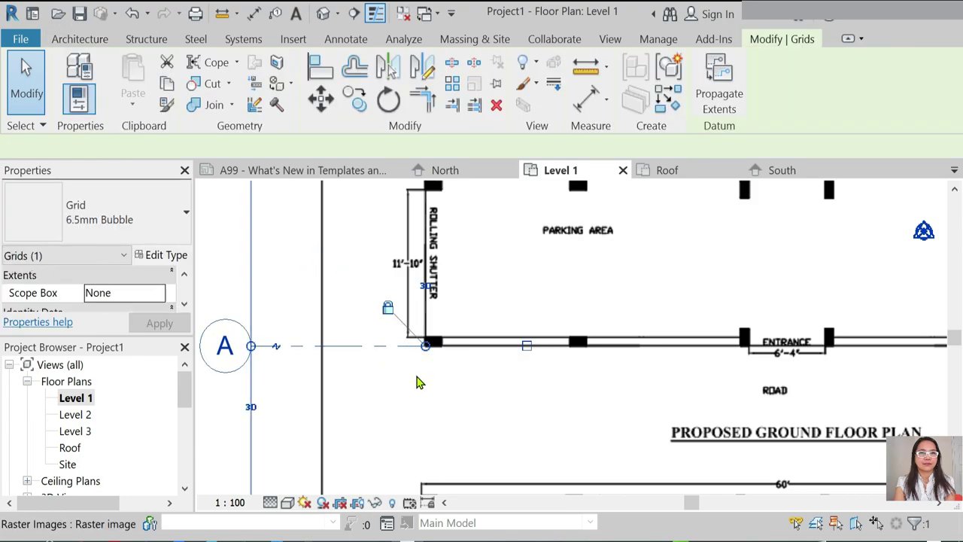
pyautogui.scroll(-5, 419, 382)
pyautogui.press('Escape')
# Turn off Raster Images visibility via VG to hide the traced plan image.
pyautogui.press('v')
pyautogui.press('g')
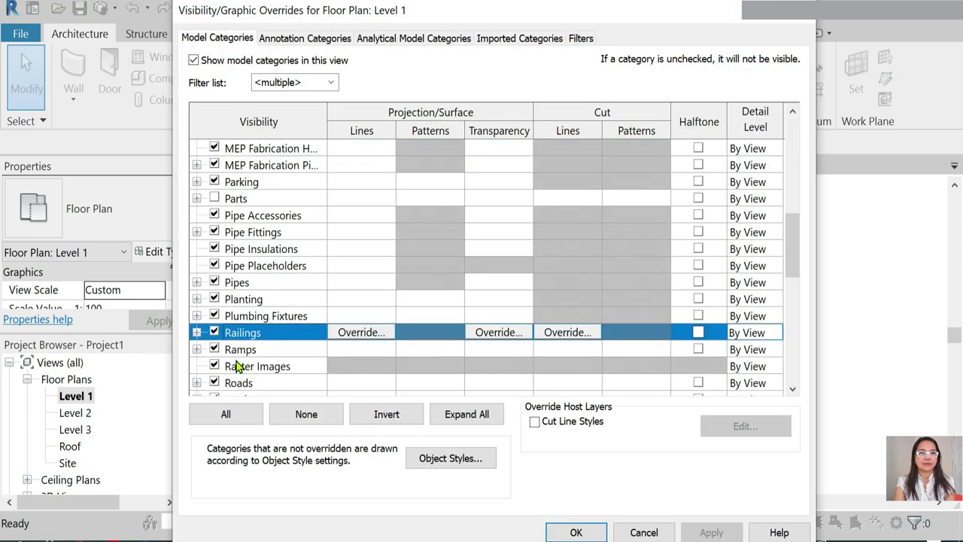
pyautogui.scroll(-2, 226, 353)
pyautogui.scroll(-1, 226, 346)
pyautogui.click(214, 265)
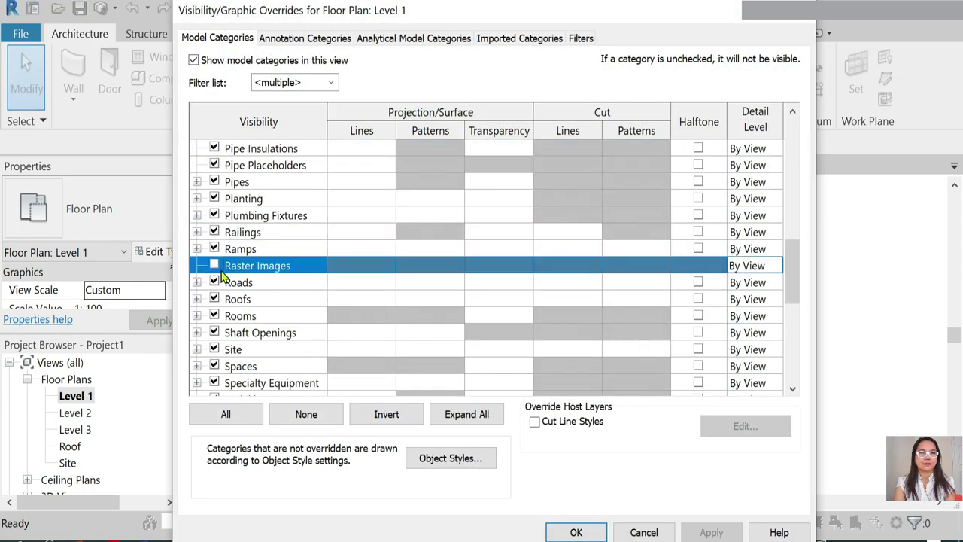
pyautogui.click(215, 267)
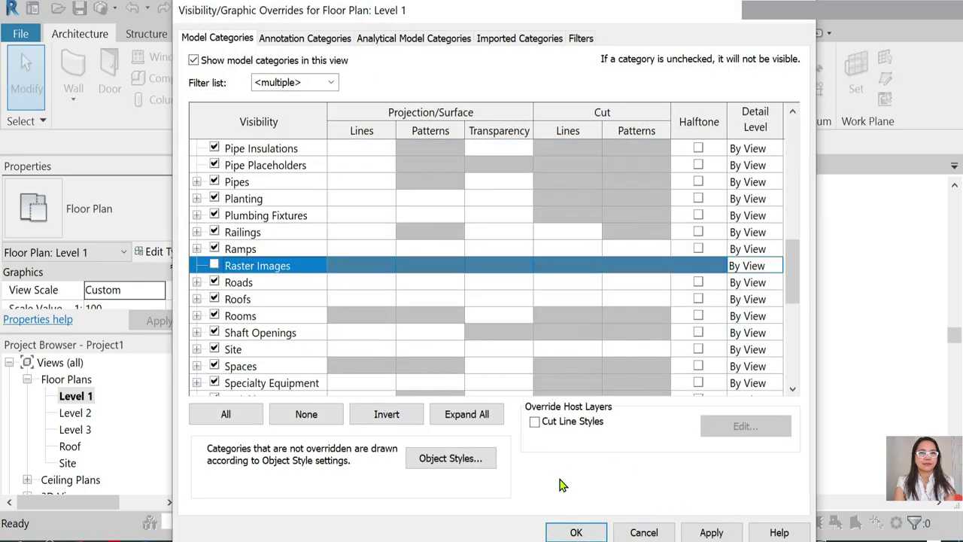
pyautogui.click(576, 532)
pyautogui.scroll(5, 460, 332)
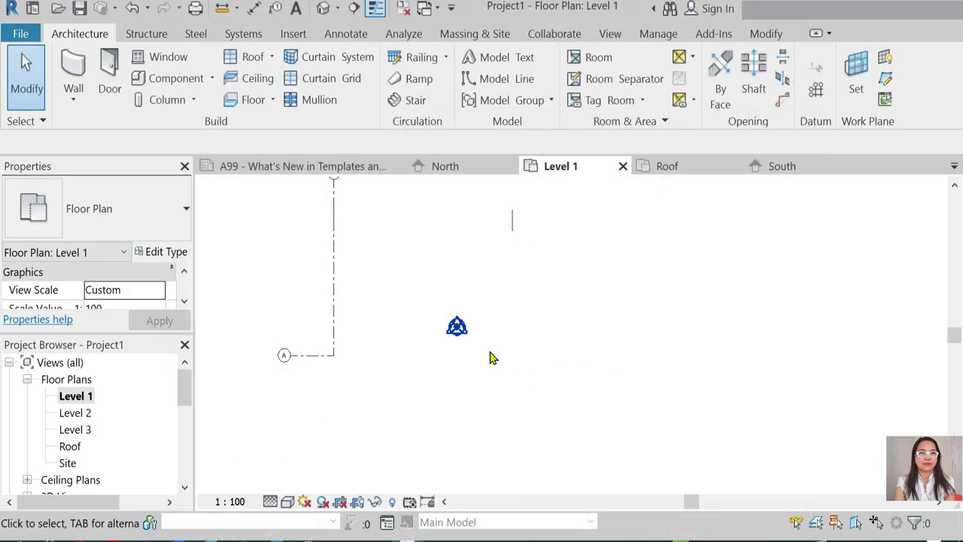
# Drag the vertical grid's bottom end down so it extends below grid A.
pyautogui.click(331, 357)
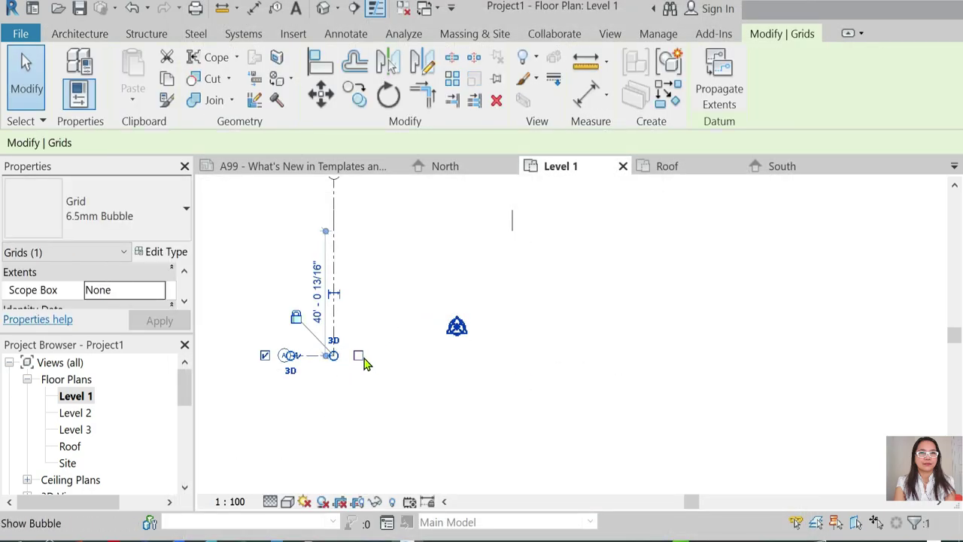
pyautogui.scroll(3, 340, 362)
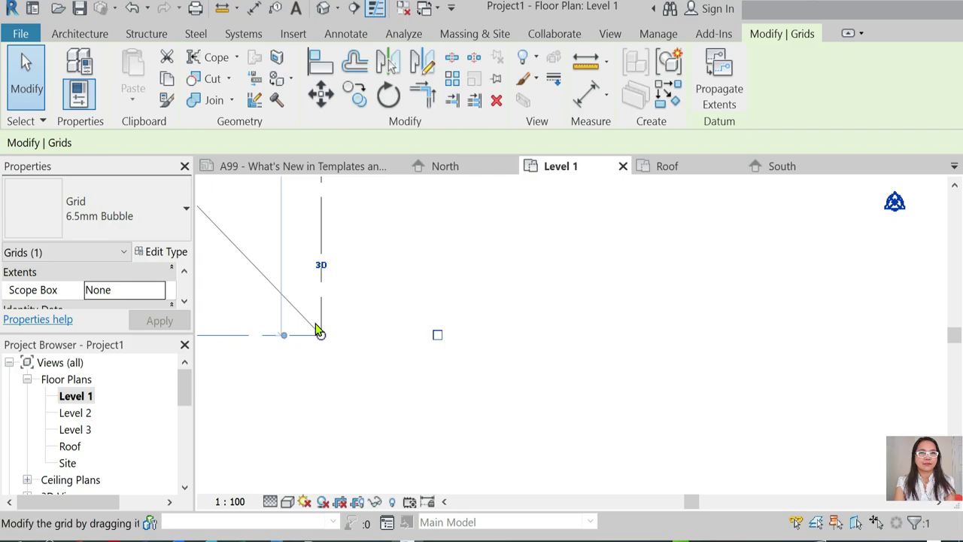
pyautogui.scroll(-3, 319, 332)
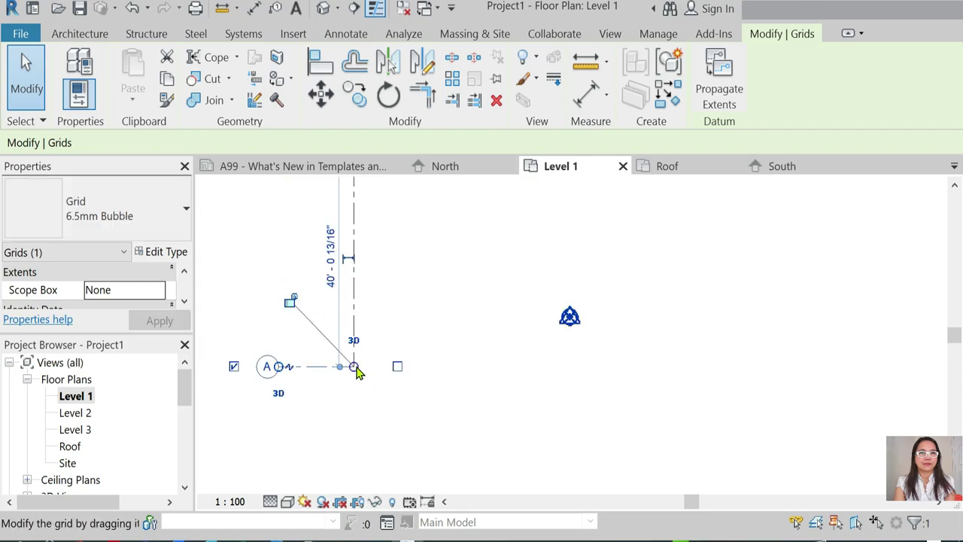
pyautogui.click(323, 381)
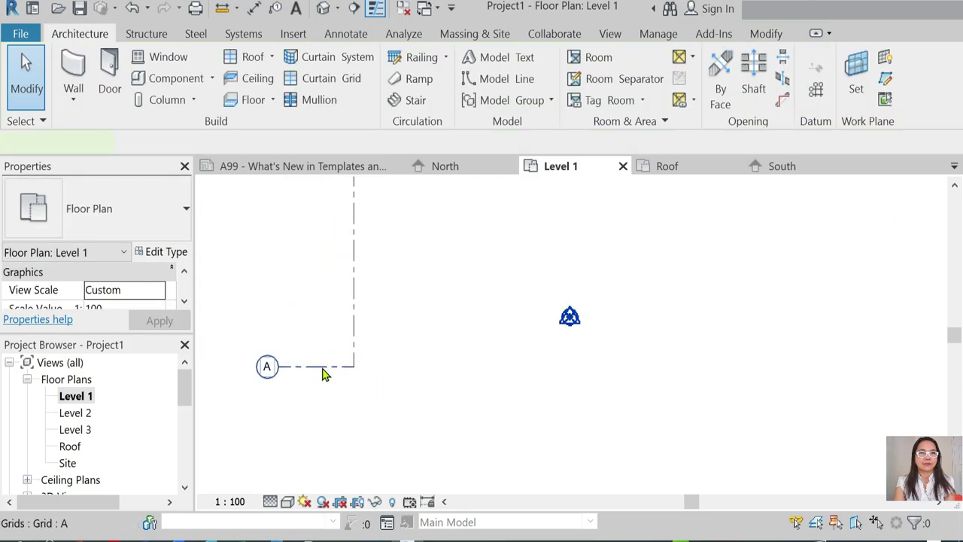
pyautogui.click(362, 372)
pyautogui.click(417, 374)
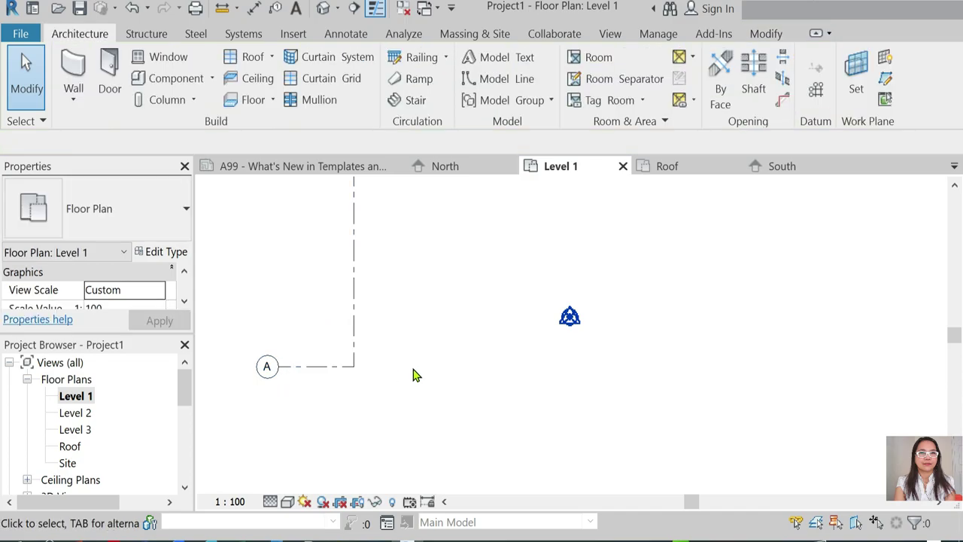
pyautogui.click(355, 312)
pyautogui.moveTo(353, 366); pyautogui.dragTo(354, 456)
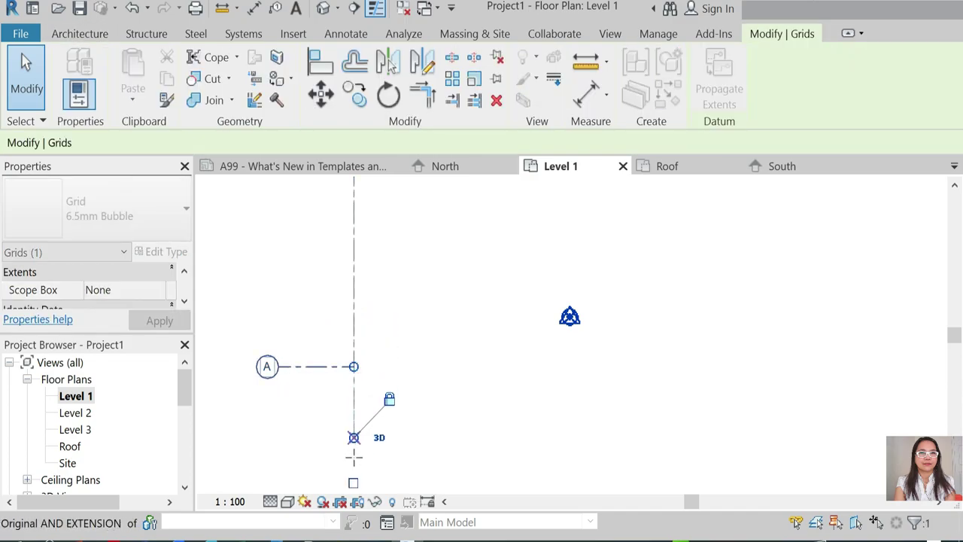
# Unlock grid A's end alignment and lengthen it left and far right past the site marker.
pyautogui.click(340, 371)
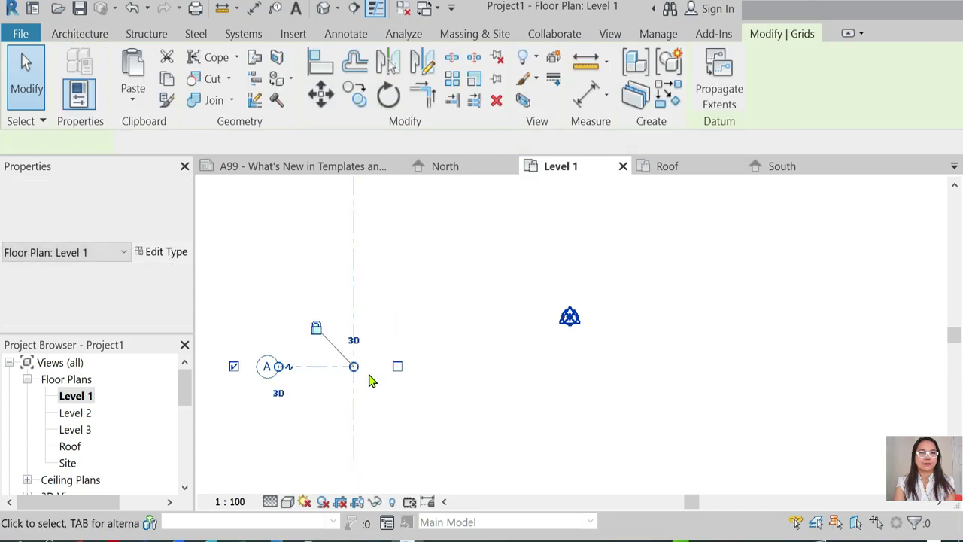
pyautogui.click(317, 329)
pyautogui.click(384, 370)
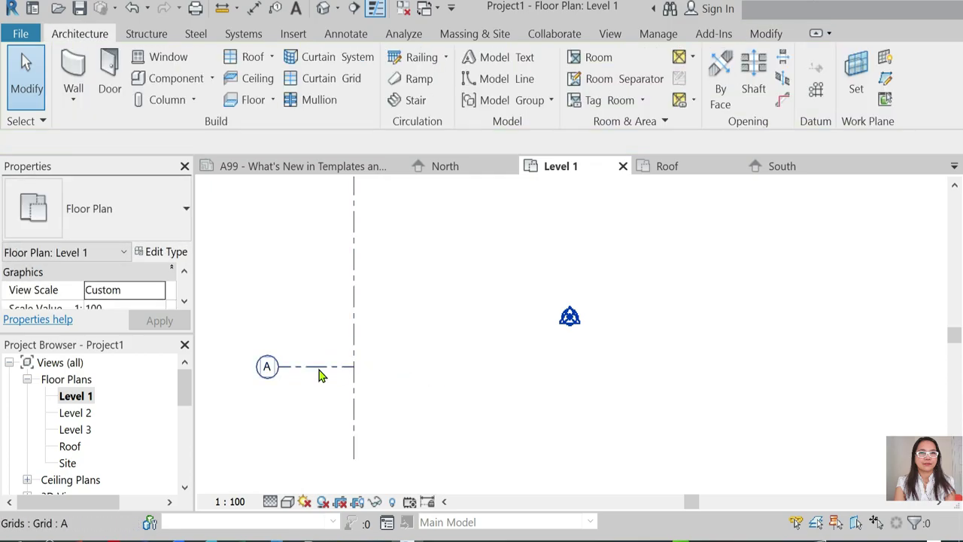
pyautogui.click(318, 369)
pyautogui.moveTo(277, 371); pyautogui.dragTo(207, 371)
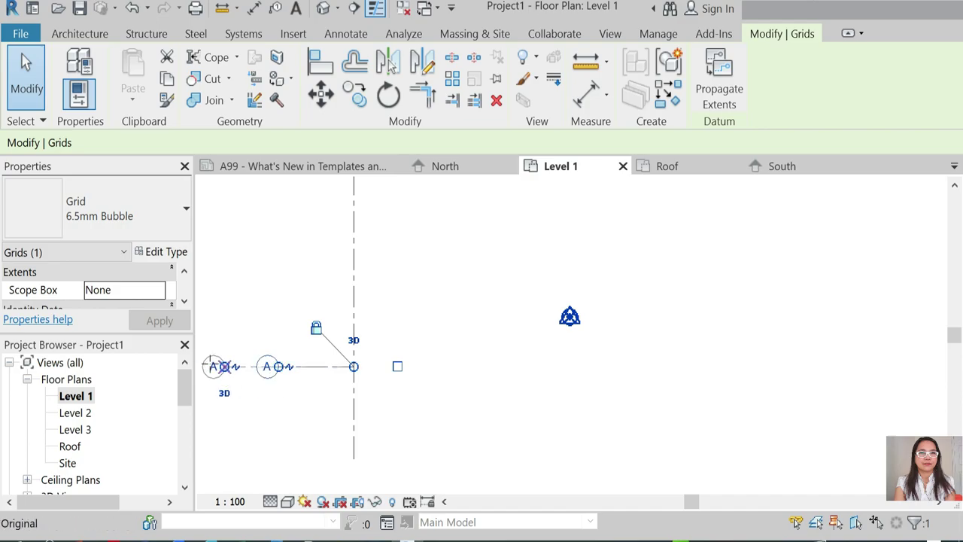
pyautogui.moveTo(359, 374); pyautogui.dragTo(806, 368)
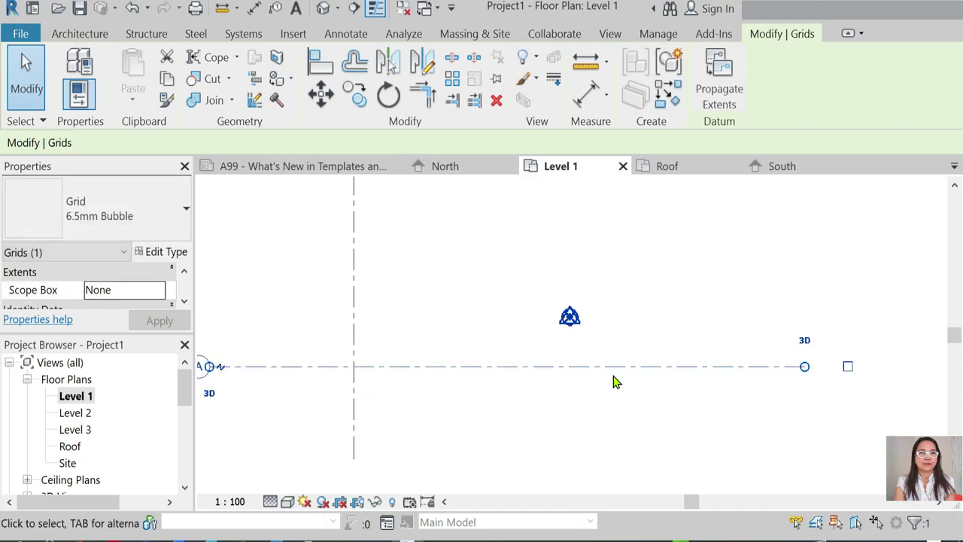
pyautogui.click(526, 295)
pyautogui.moveTo(523, 280); pyautogui.dragTo(660, 352)
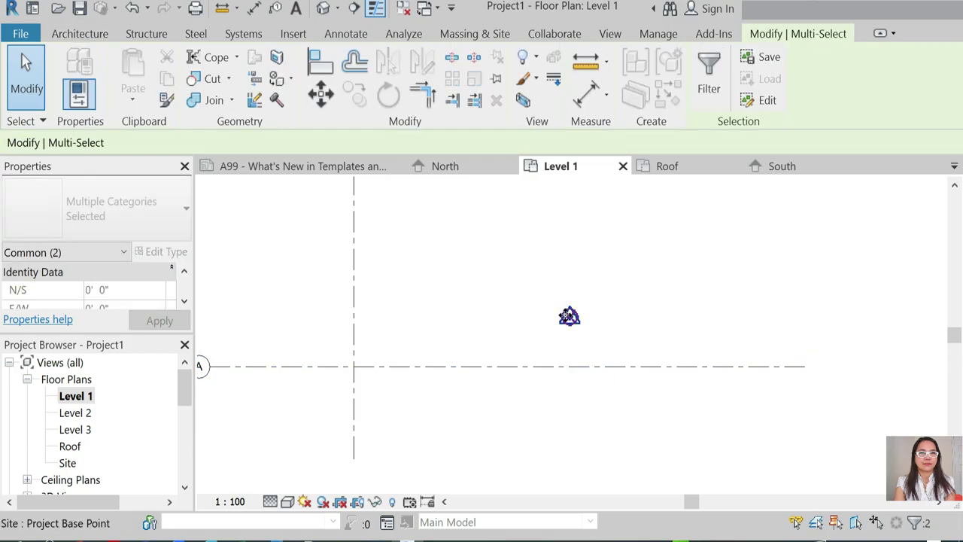
pyautogui.moveTo(570, 317); pyautogui.dragTo(354, 367)
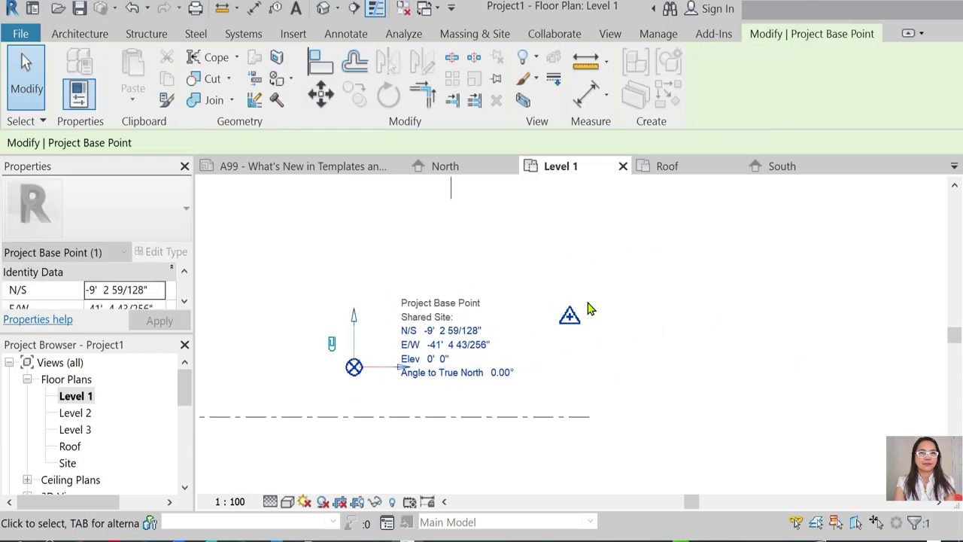
pyautogui.click(600, 317)
pyautogui.hotkey('ctrl', 'z')
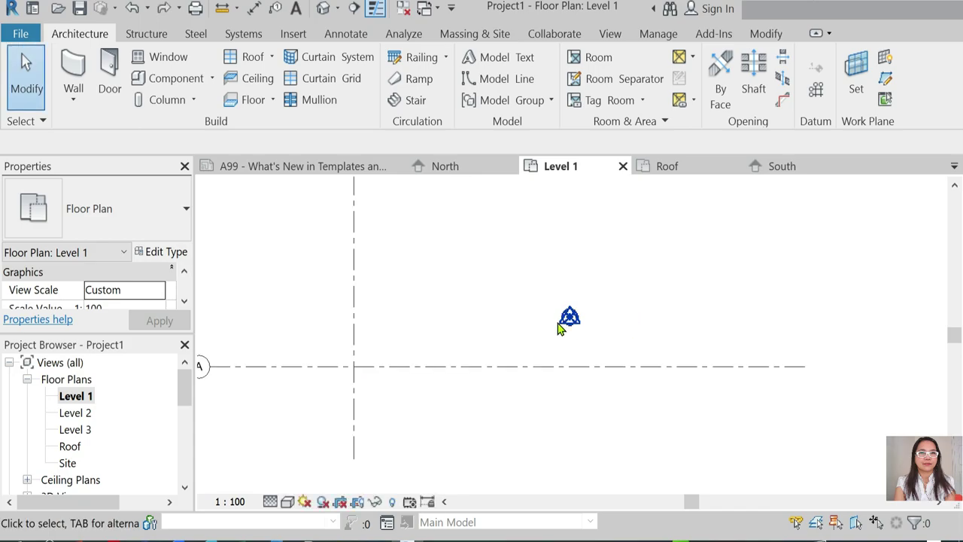
pyautogui.click(570, 316)
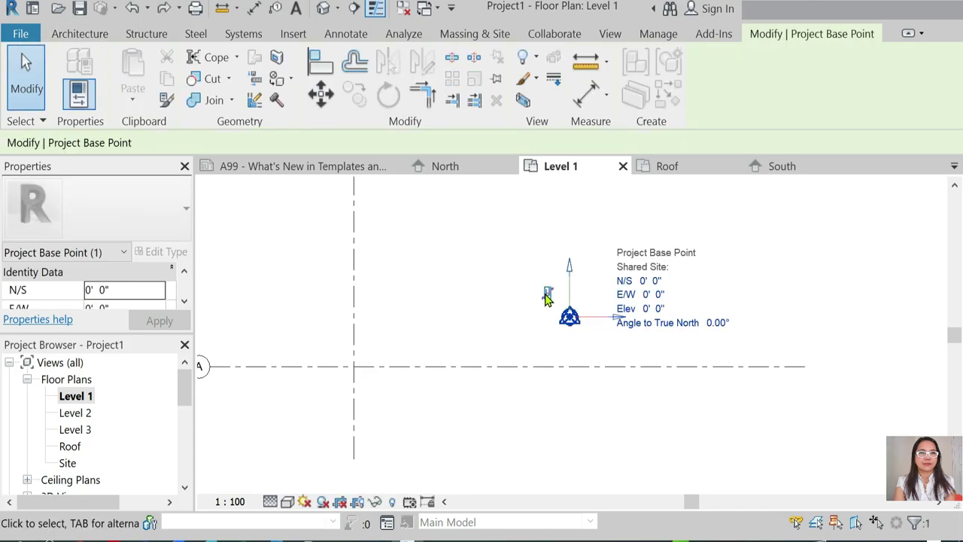
pyautogui.moveTo(570, 316); pyautogui.dragTo(353, 367)
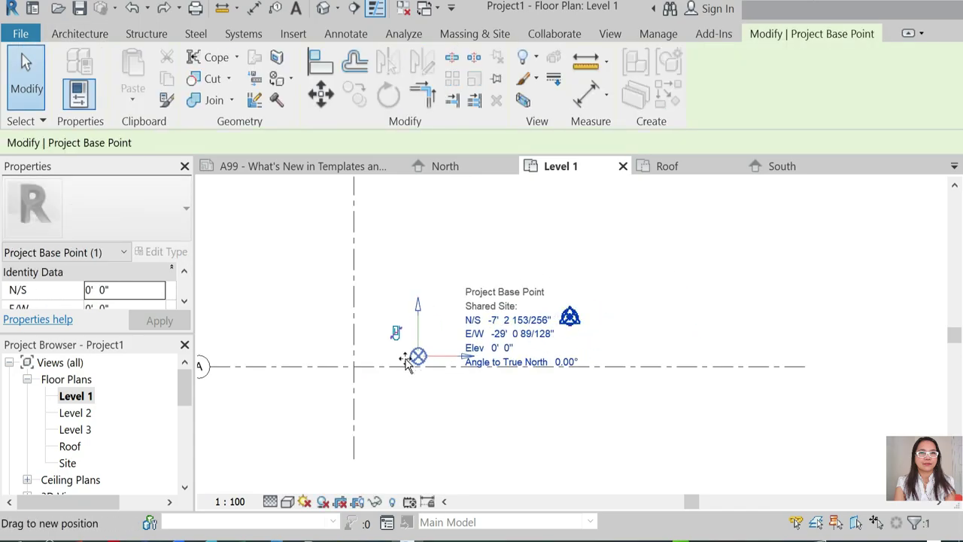
pyautogui.press('Escape')
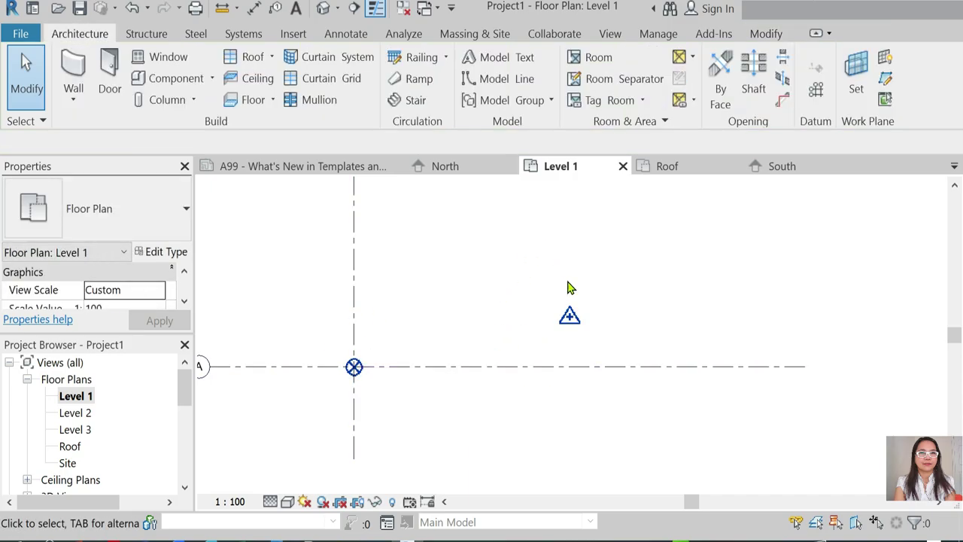
pyautogui.click(622, 340)
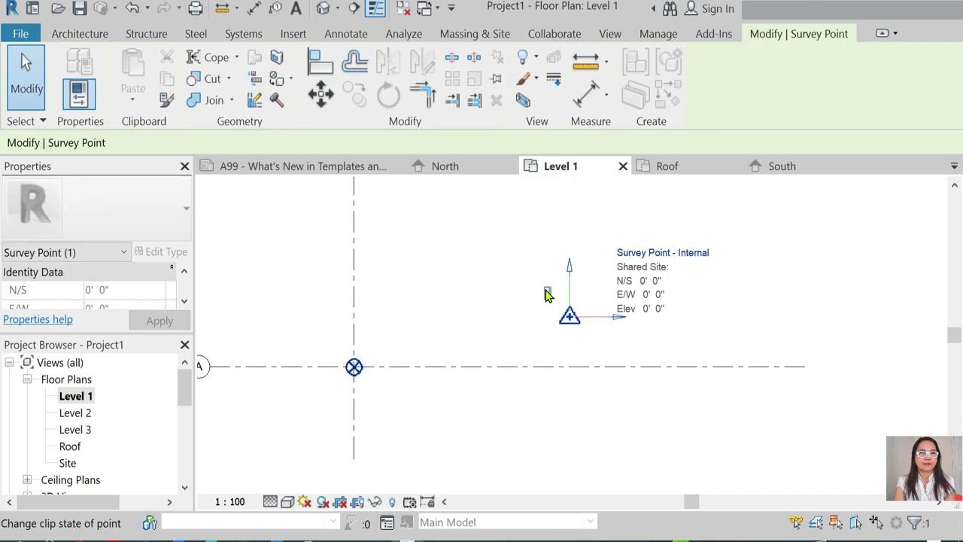
pyautogui.moveTo(570, 314); pyautogui.dragTo(354, 367)
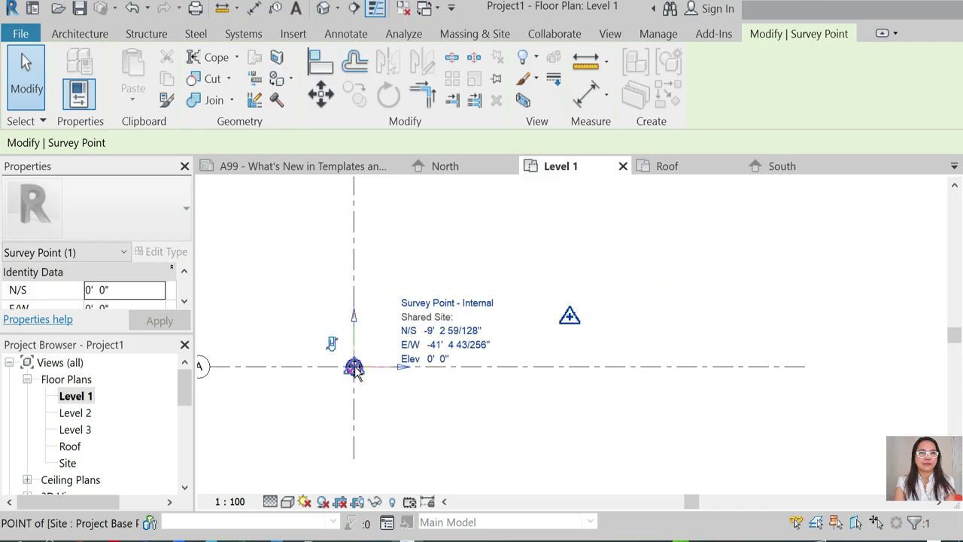
pyautogui.press('Escape')
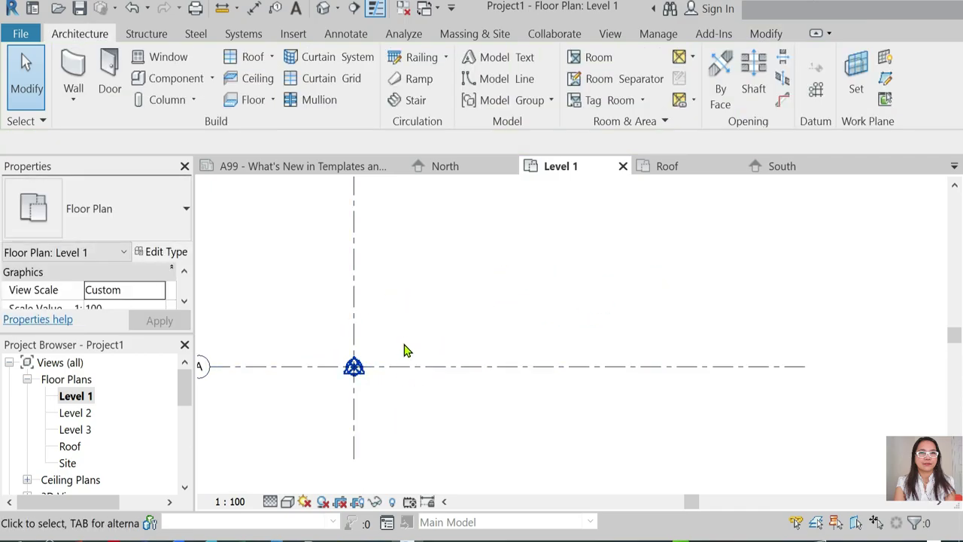
pyautogui.scroll(-1, 404, 350)
pyautogui.scroll(-1, 394, 339)
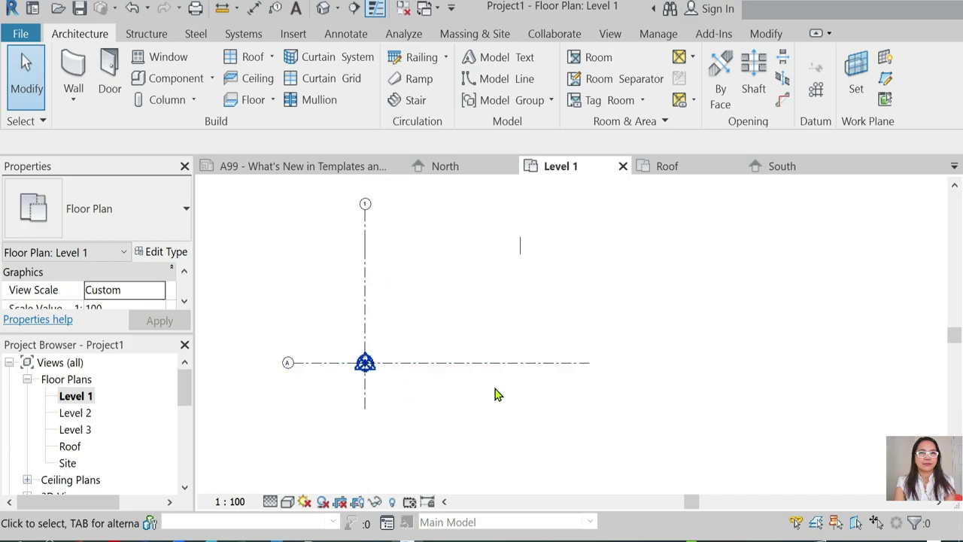
# Uncheck Site's Project Base Point and Survey Point and recheck Raster Images for Level 1.
pyautogui.press('v')
pyautogui.press('v')
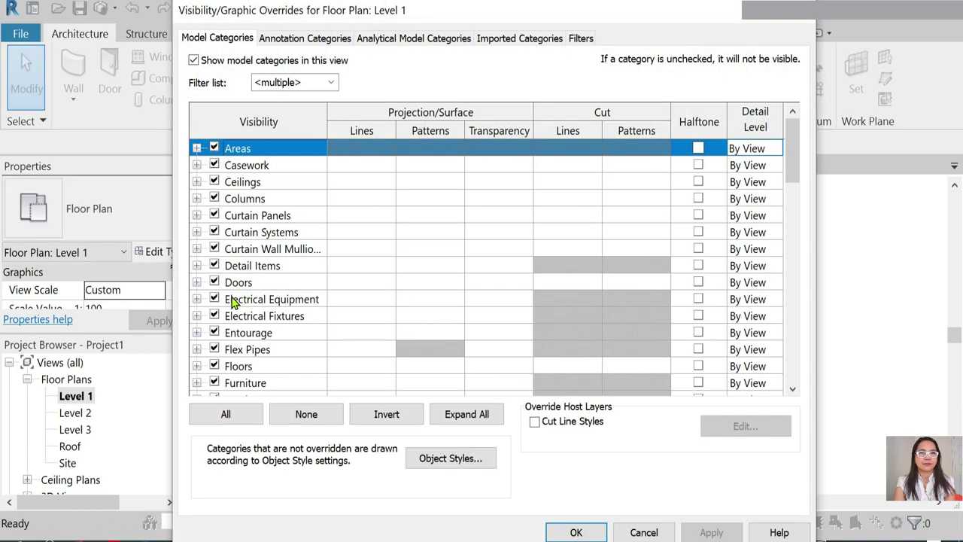
pyautogui.scroll(-2, 230, 301)
pyautogui.scroll(-4, 272, 316)
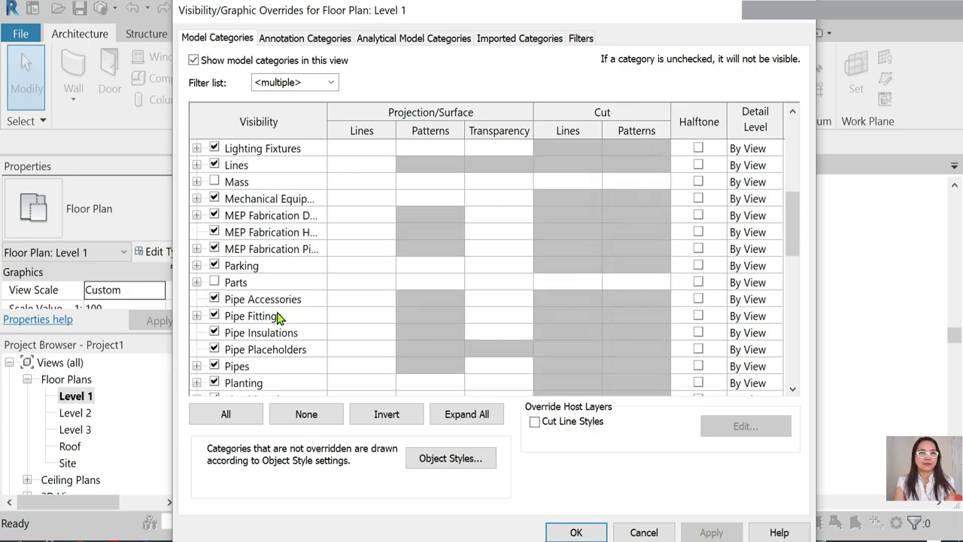
pyautogui.scroll(-3, 271, 325)
pyautogui.scroll(-1, 265, 332)
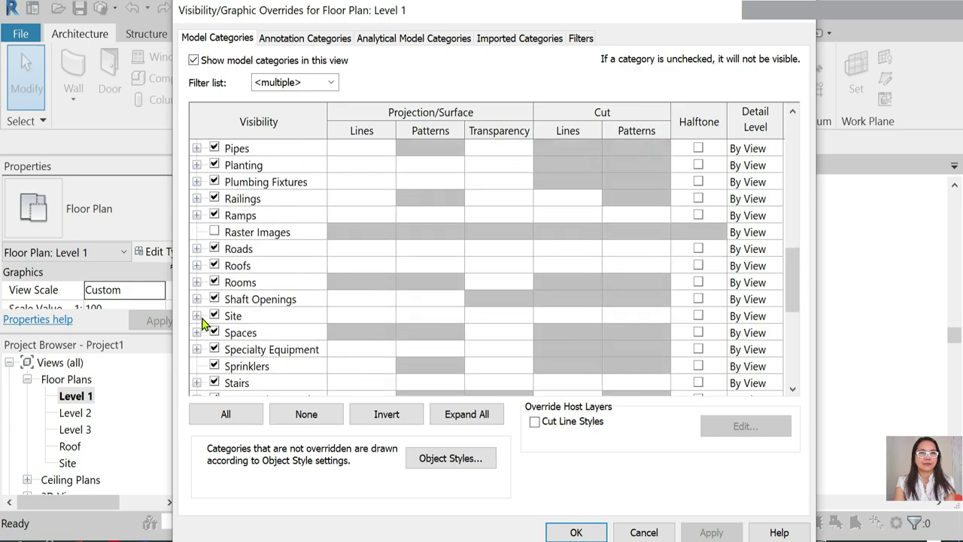
pyautogui.click(197, 316)
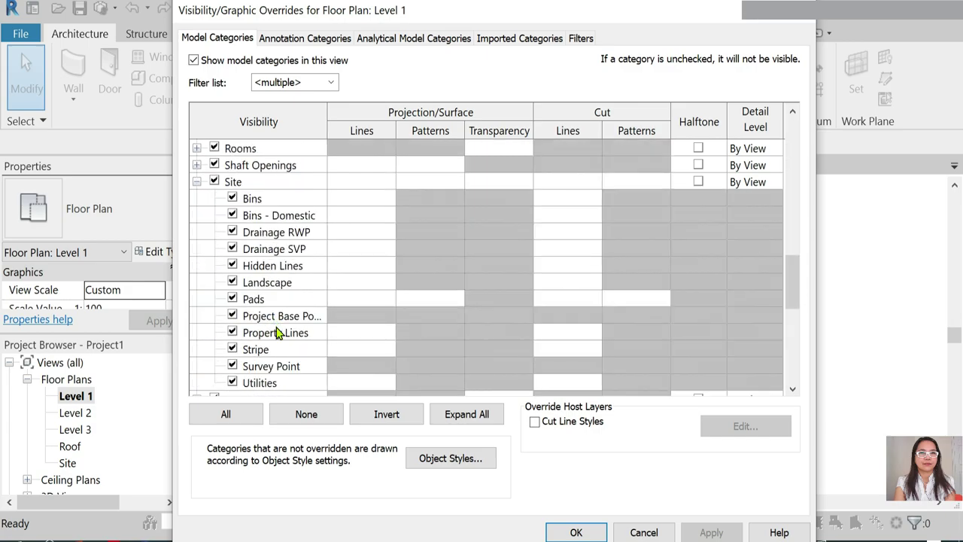
pyautogui.click(232, 316)
pyautogui.click(233, 366)
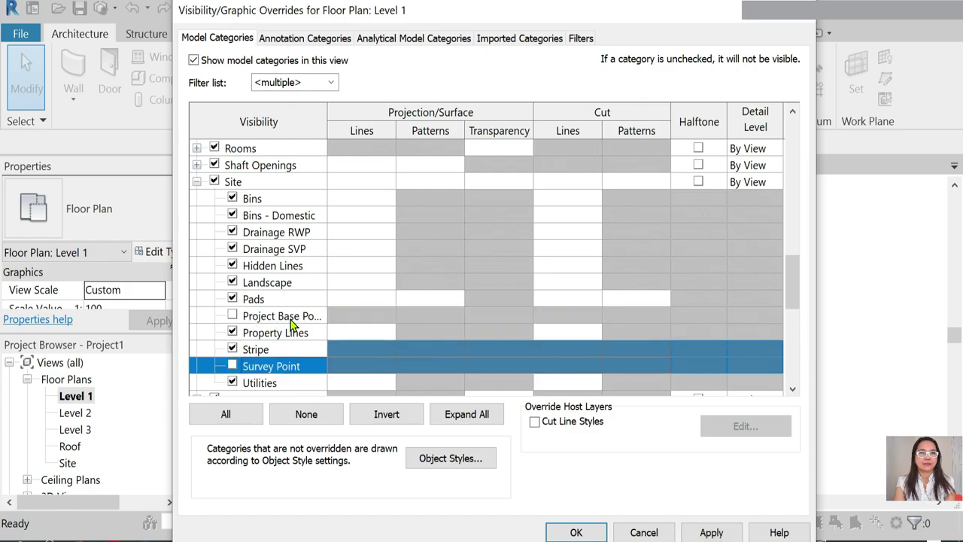
pyautogui.scroll(-3, 286, 340)
pyautogui.scroll(5, 259, 325)
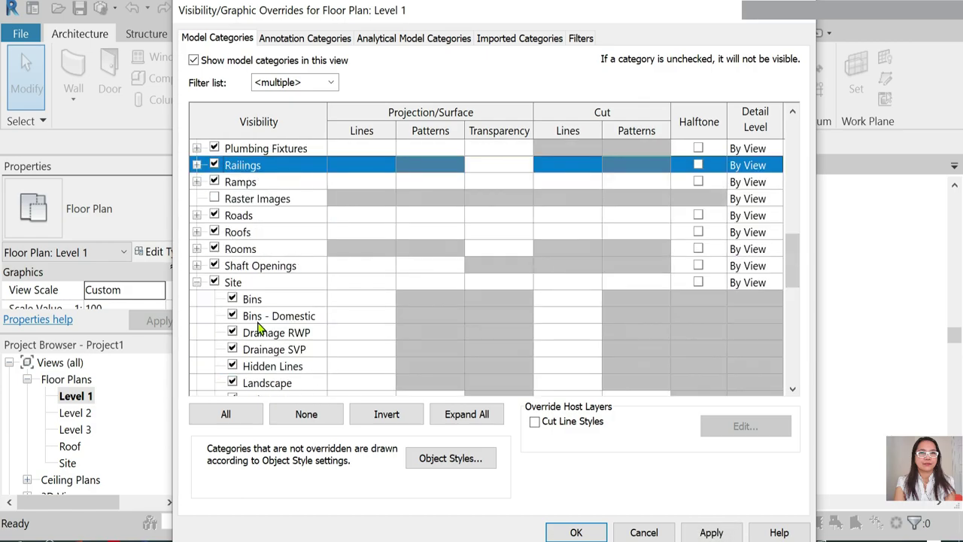
pyautogui.click(215, 199)
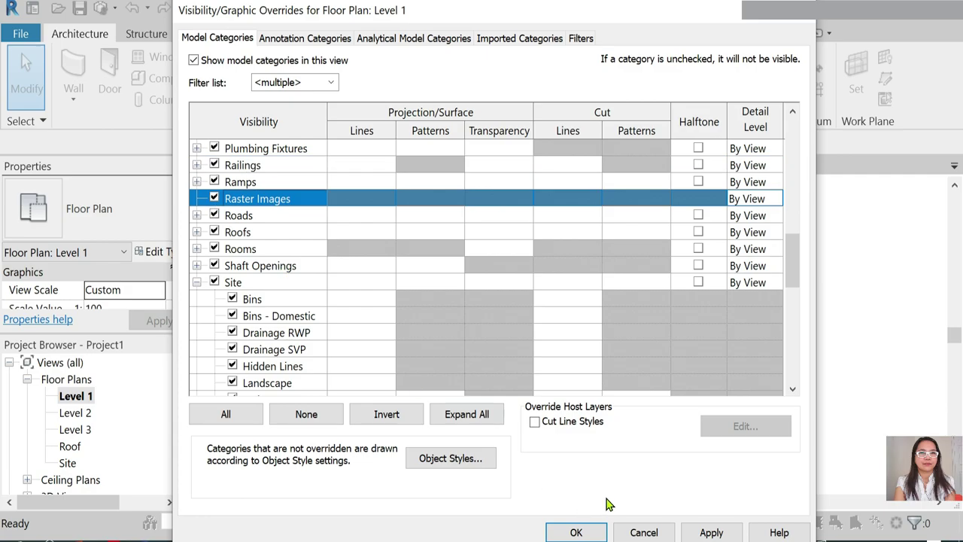
pyautogui.click(576, 532)
# Zoom in to grid 1 in FLOOR PLAN - Tutorial.rvt and start Aligned Dimension with DI.
pyautogui.scroll(-3, 560, 276)
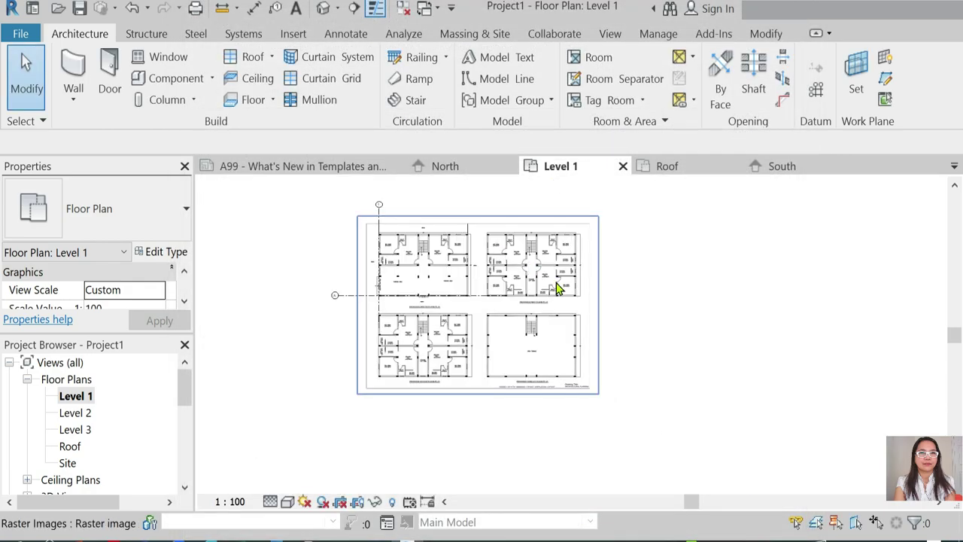
pyautogui.scroll(1, 510, 261)
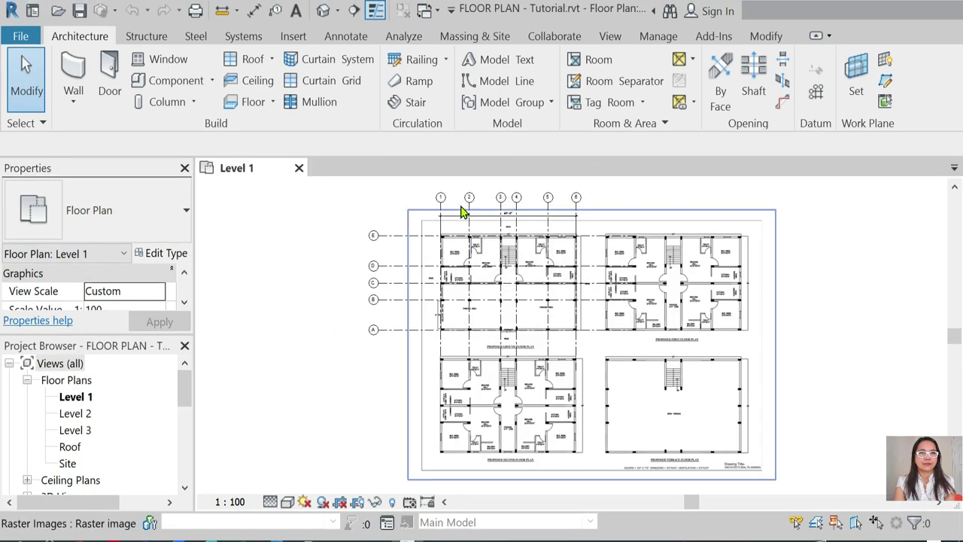
pyautogui.scroll(3, 462, 209)
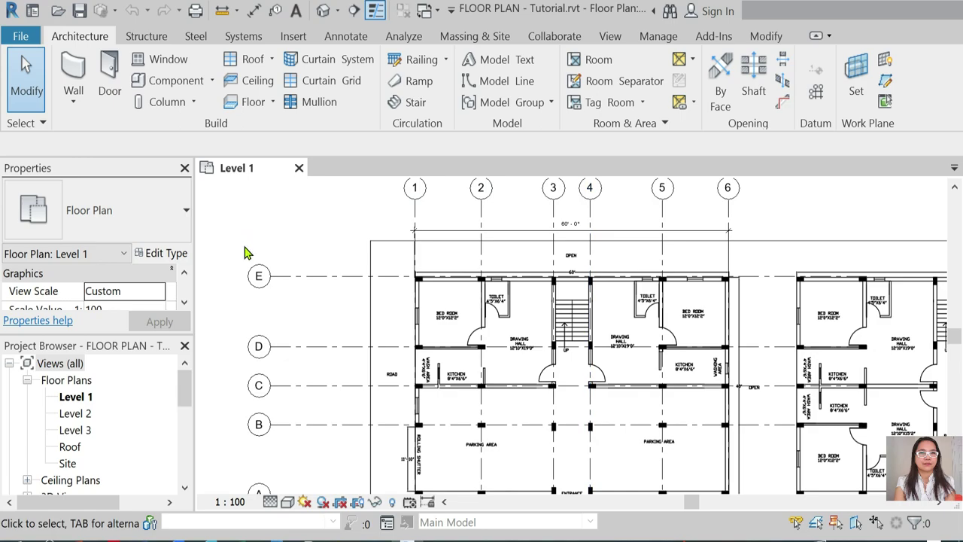
pyautogui.scroll(-1, 369, 369)
pyautogui.scroll(-1, 392, 217)
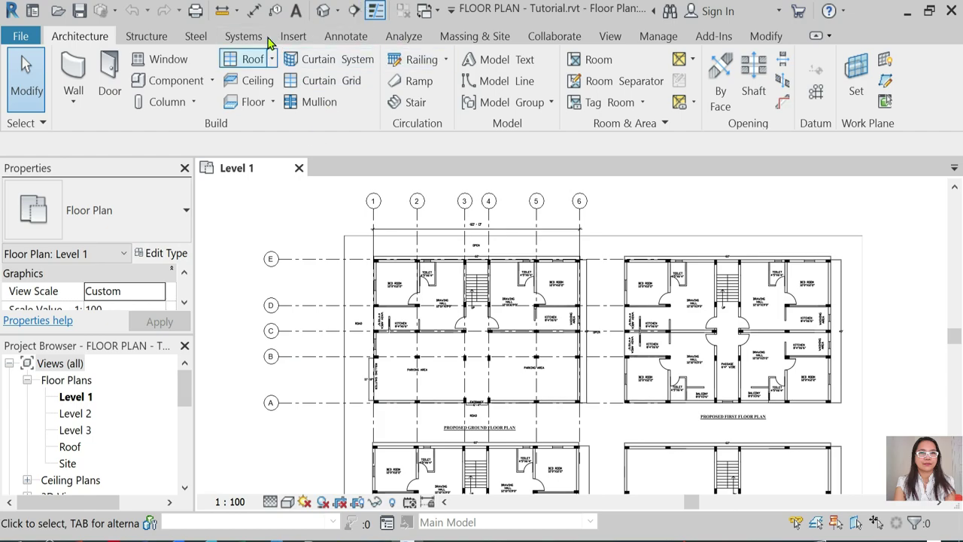
pyautogui.scroll(4, 384, 207)
pyautogui.press('d')
pyautogui.press('i')
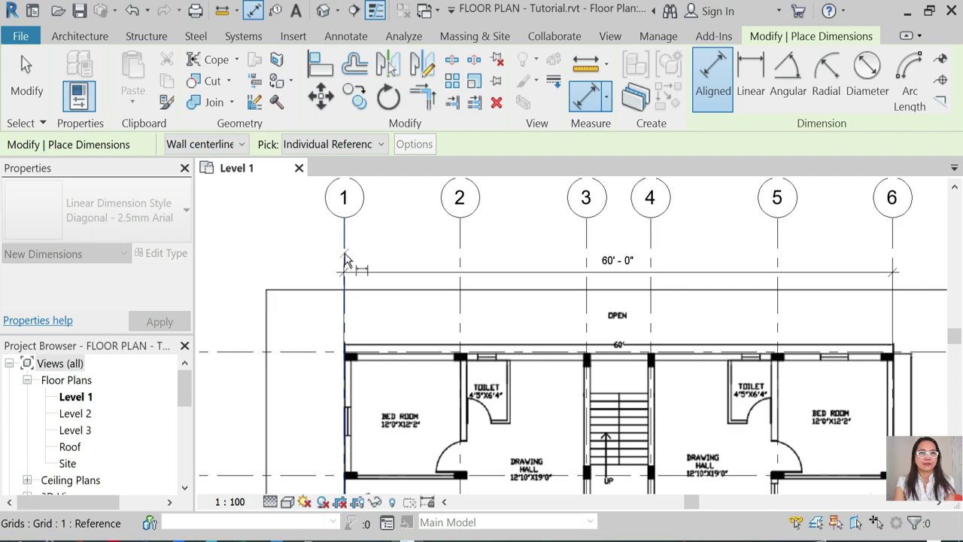
# Place an aligned dimension string across grids 1 through 6 above the plan.
pyautogui.click(345, 259)
pyautogui.click(459, 254)
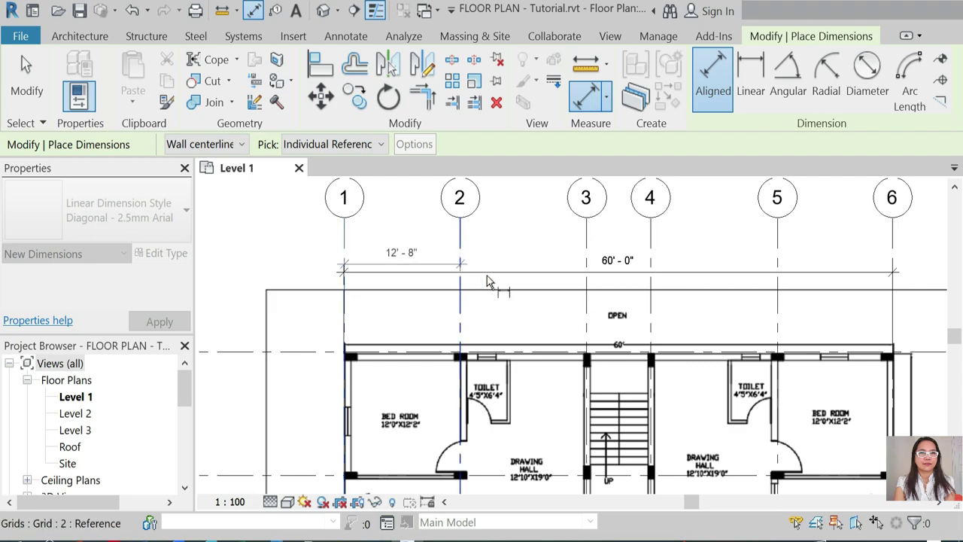
pyautogui.click(587, 252)
pyautogui.click(650, 254)
pyautogui.click(780, 257)
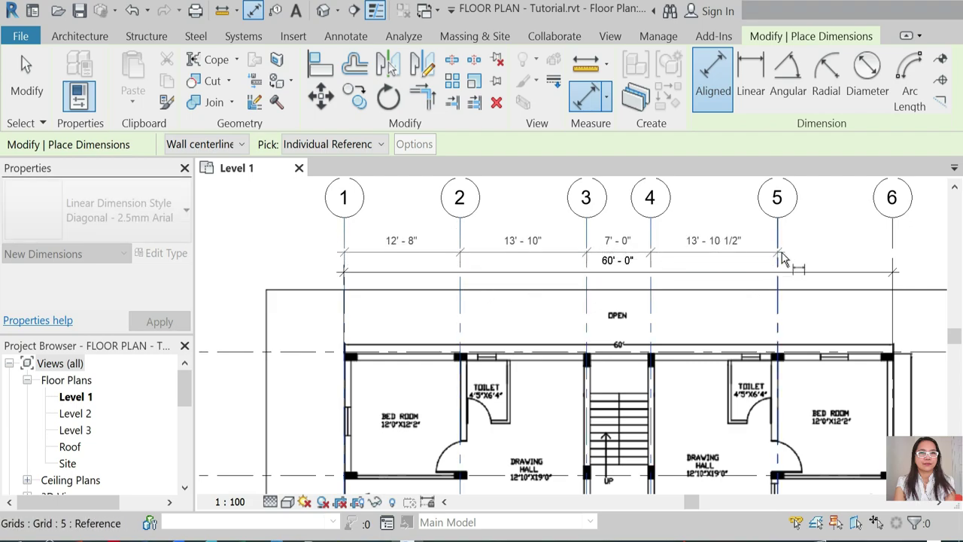
pyautogui.click(894, 253)
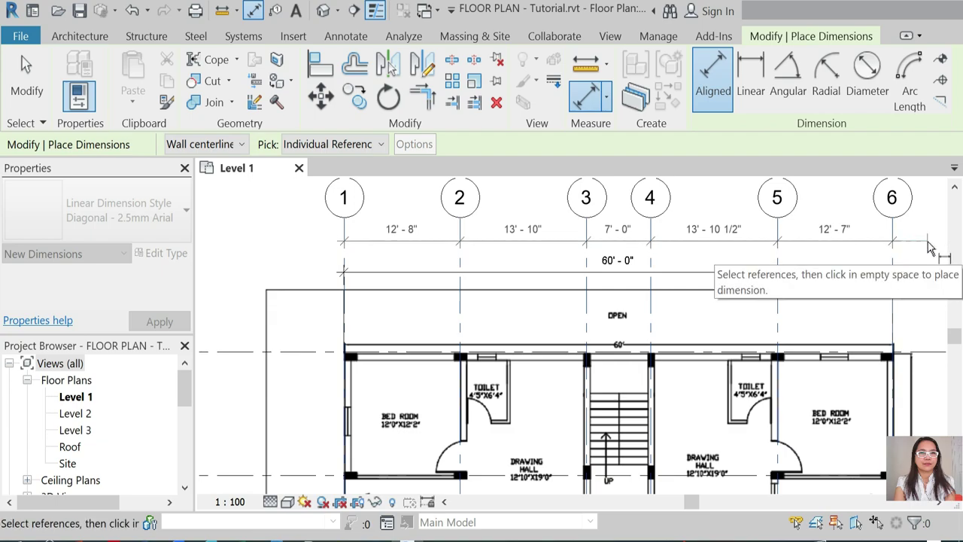
pyautogui.click(384, 252)
pyautogui.scroll(-2, 384, 252)
pyautogui.scroll(2, 279, 308)
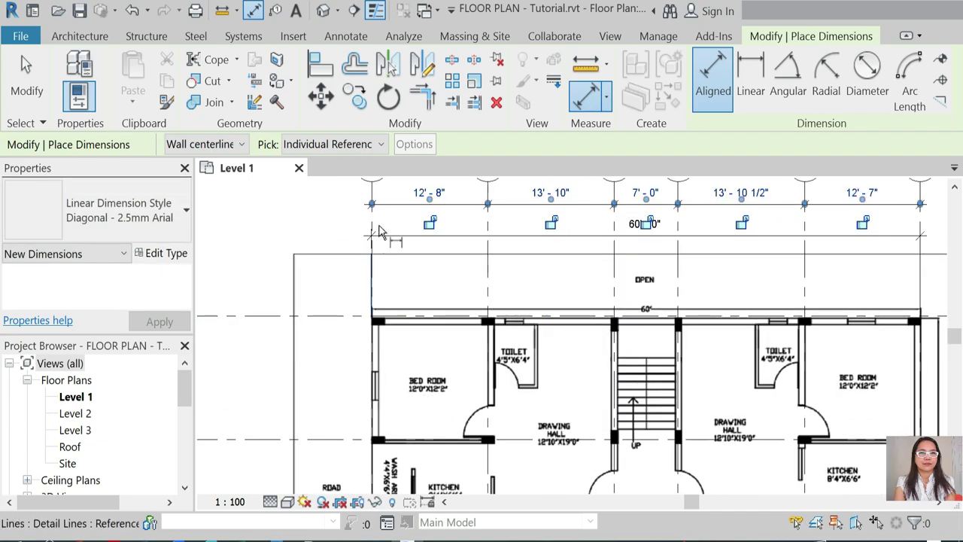
pyautogui.scroll(-3, 322, 327)
# Place a vertical dimension string across grids E, D, C, B and A left of the grids.
pyautogui.click(328, 277)
pyautogui.click(331, 336)
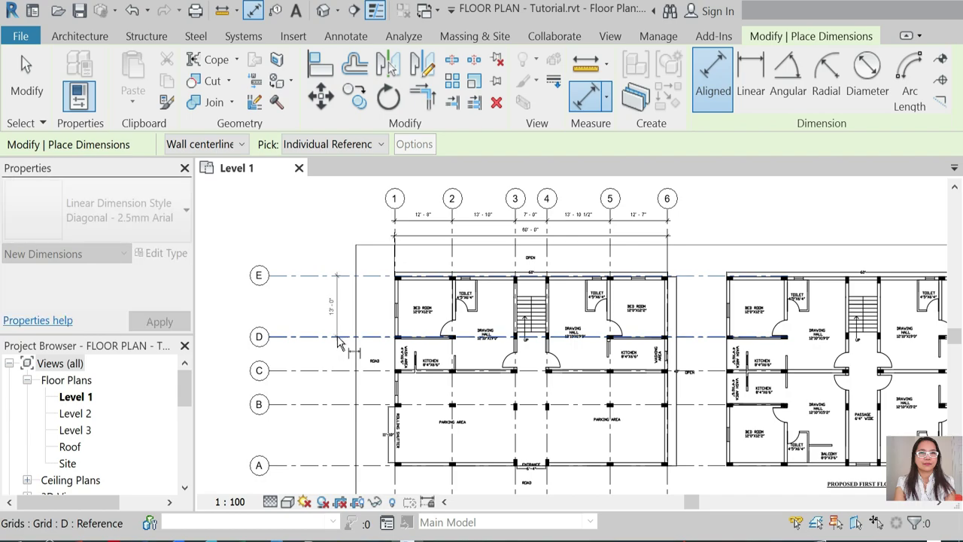
pyautogui.click(331, 371)
pyautogui.click(335, 407)
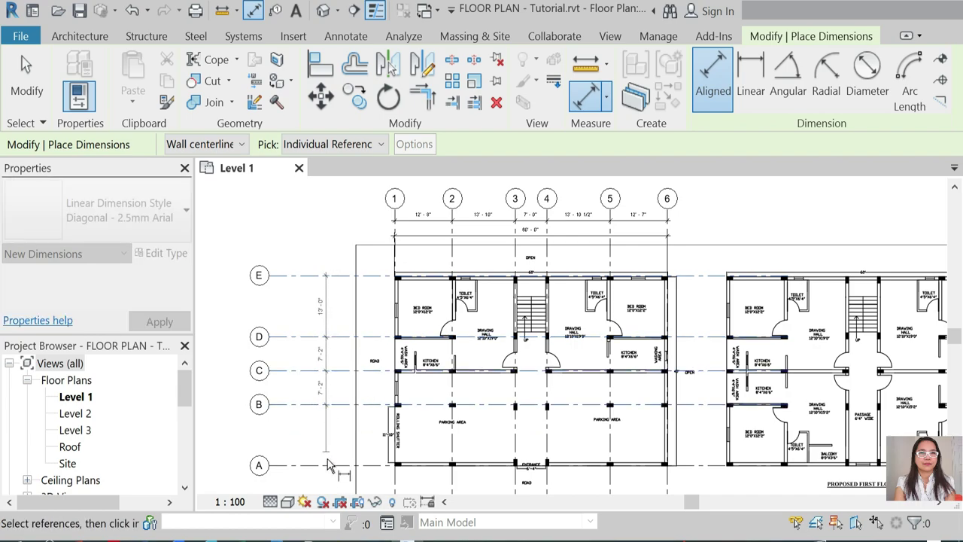
pyautogui.click(322, 464)
pyautogui.scroll(-2, 322, 451)
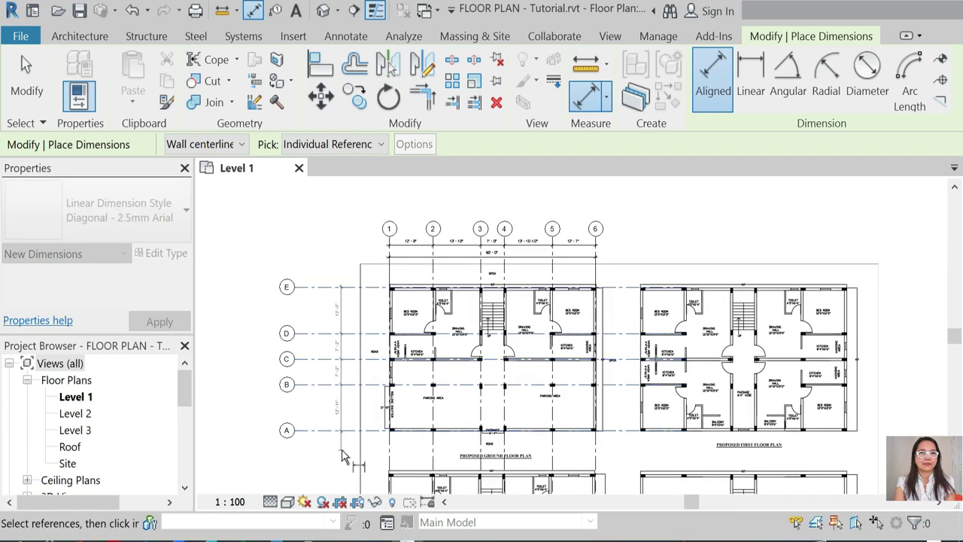
pyautogui.click(343, 461)
pyautogui.scroll(3, 271, 279)
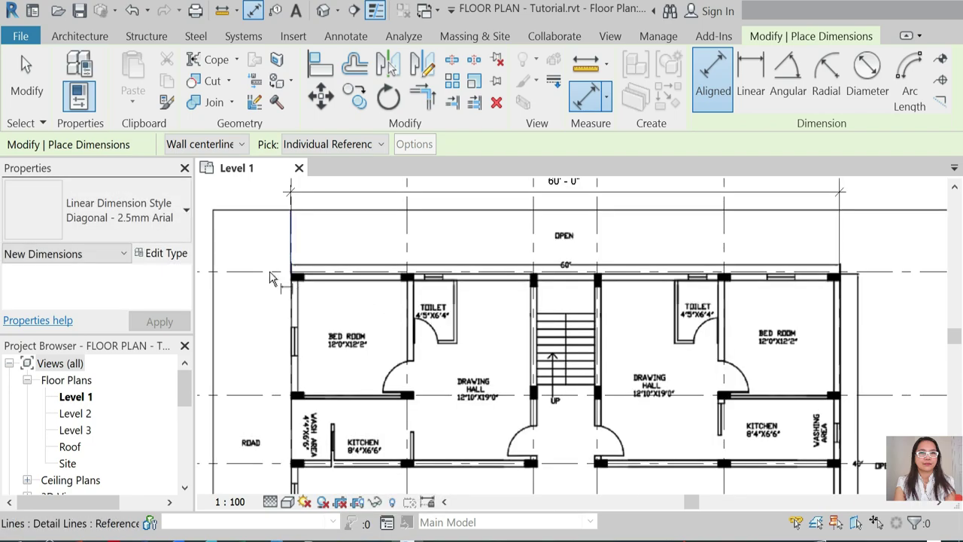
pyautogui.scroll(-2, 406, 264)
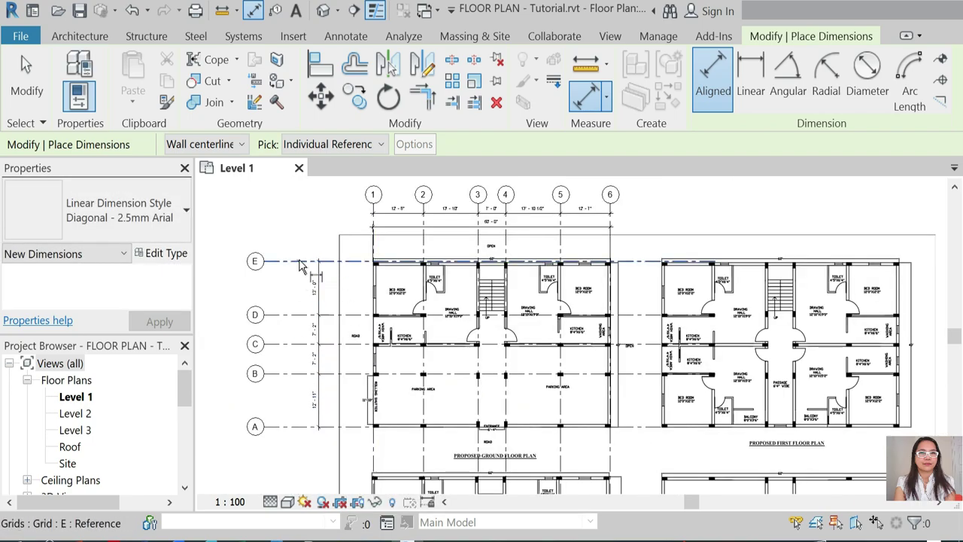
# Add the overall 40'-3" dimension from grid E to grid A and finish dimensioning.
pyautogui.click(305, 343)
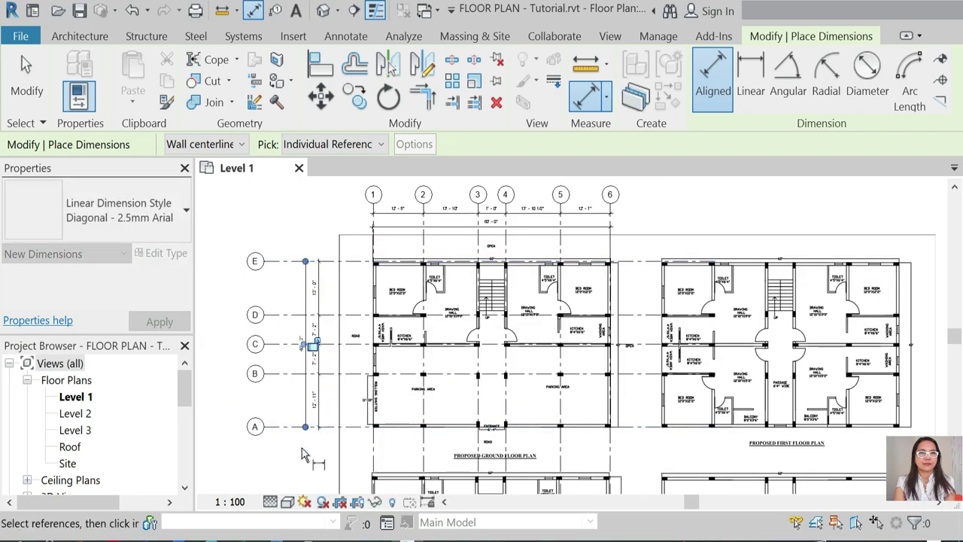
pyautogui.scroll(2, 388, 448)
pyautogui.scroll(2, 386, 450)
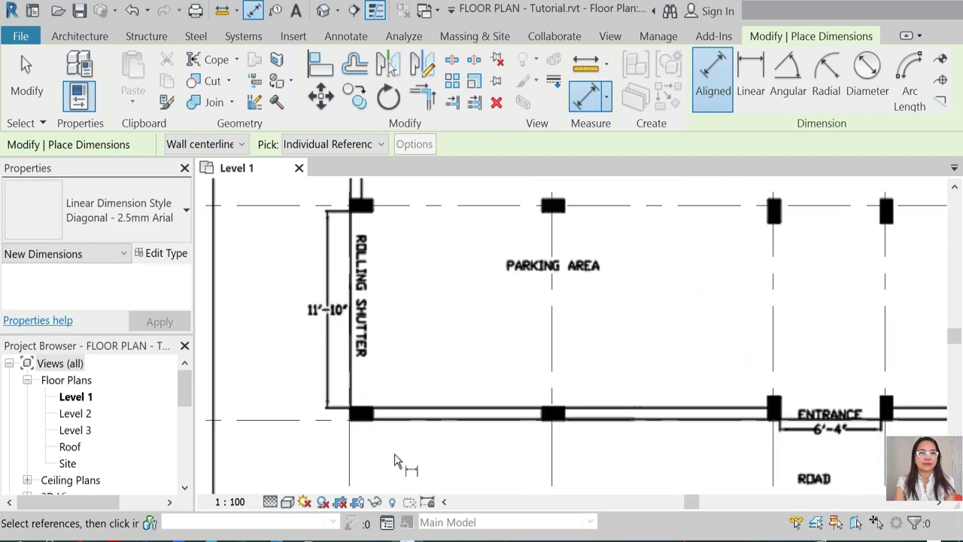
pyautogui.scroll(-3, 398, 460)
pyautogui.scroll(4, 402, 221)
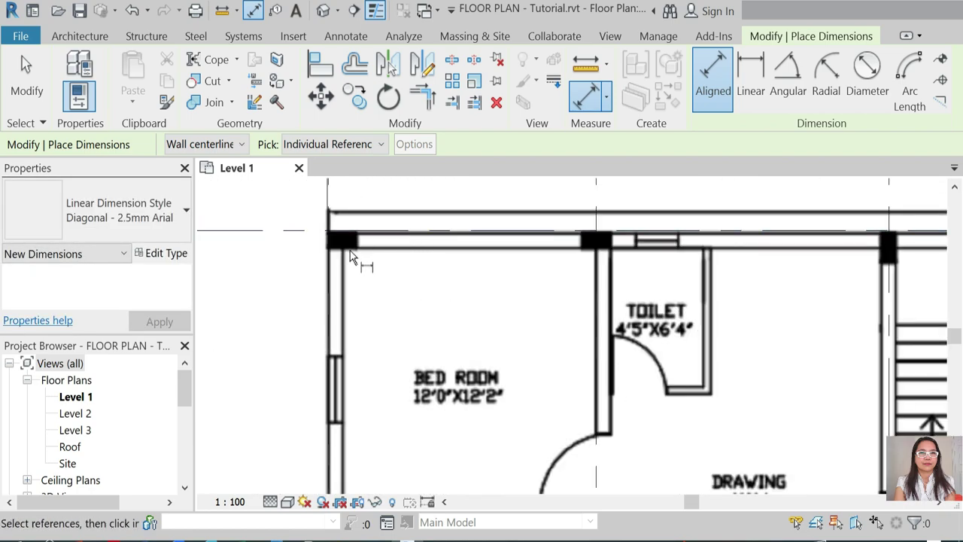
pyautogui.scroll(-3, 350, 252)
pyautogui.press('Escape')
pyautogui.press('Escape')
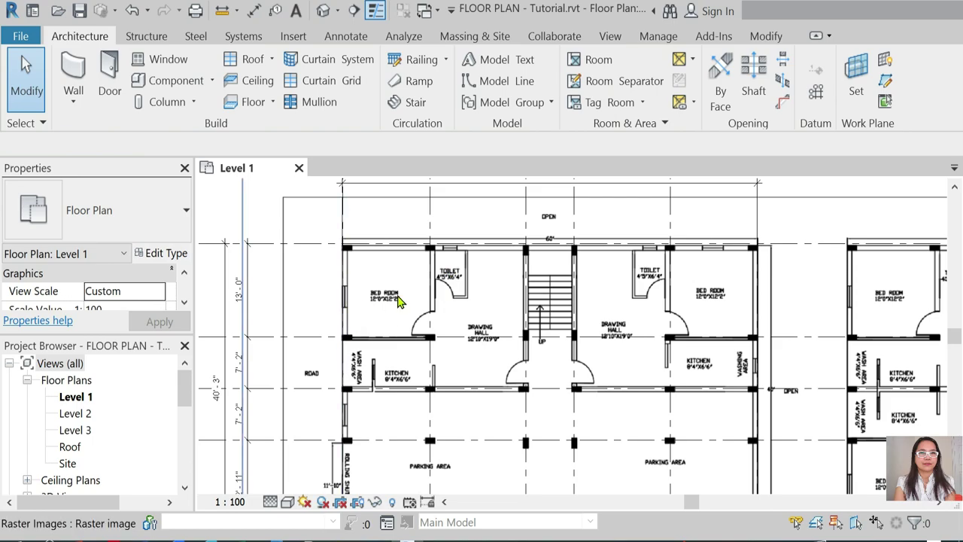
pyautogui.scroll(2, 376, 273)
pyautogui.scroll(1, 353, 271)
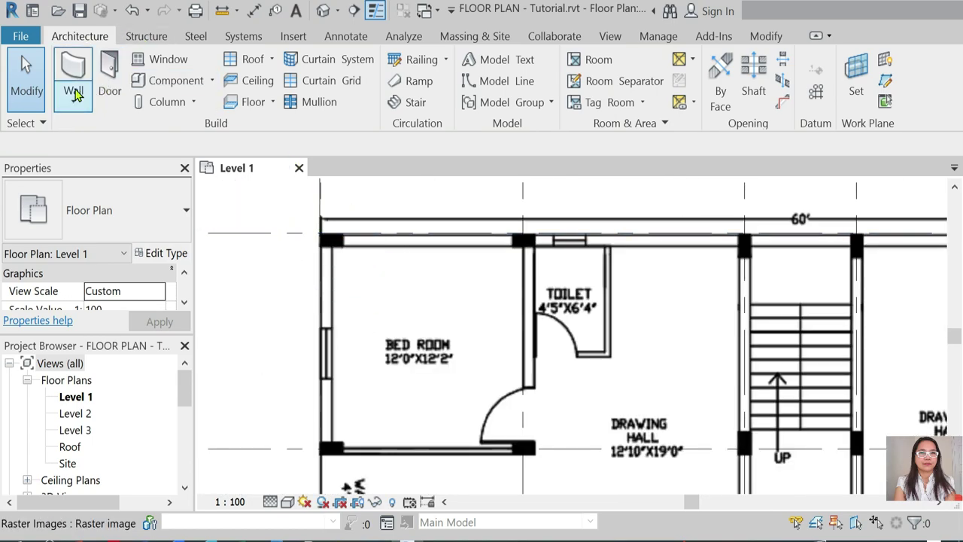
pyautogui.click(195, 103)
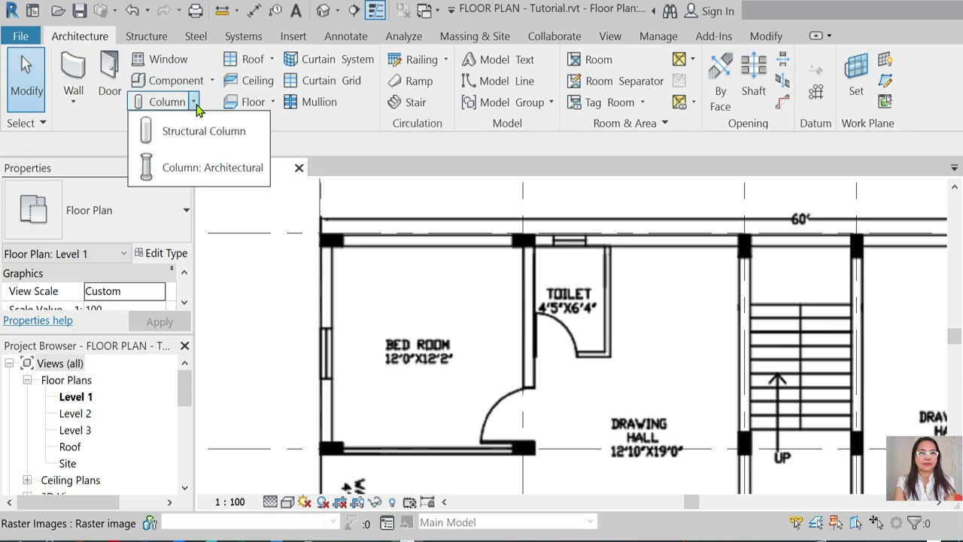
pyautogui.click(217, 171)
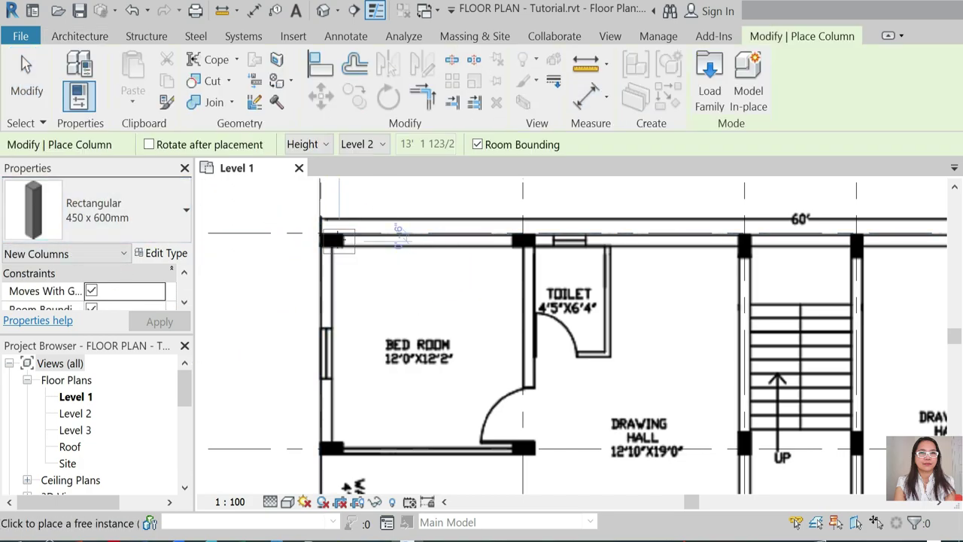
pyautogui.click(135, 222)
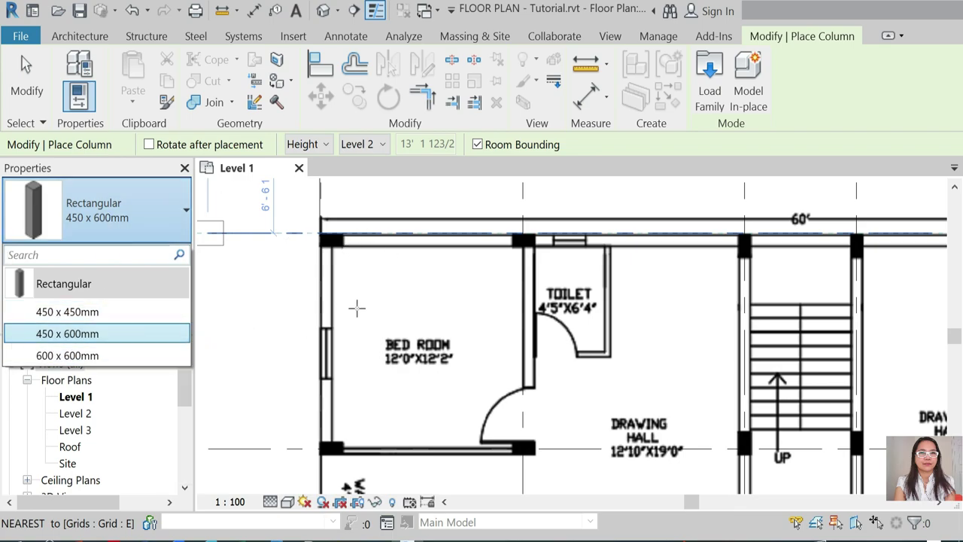
pyautogui.write('`')
pyautogui.press('Escape')
pyautogui.press('Escape')
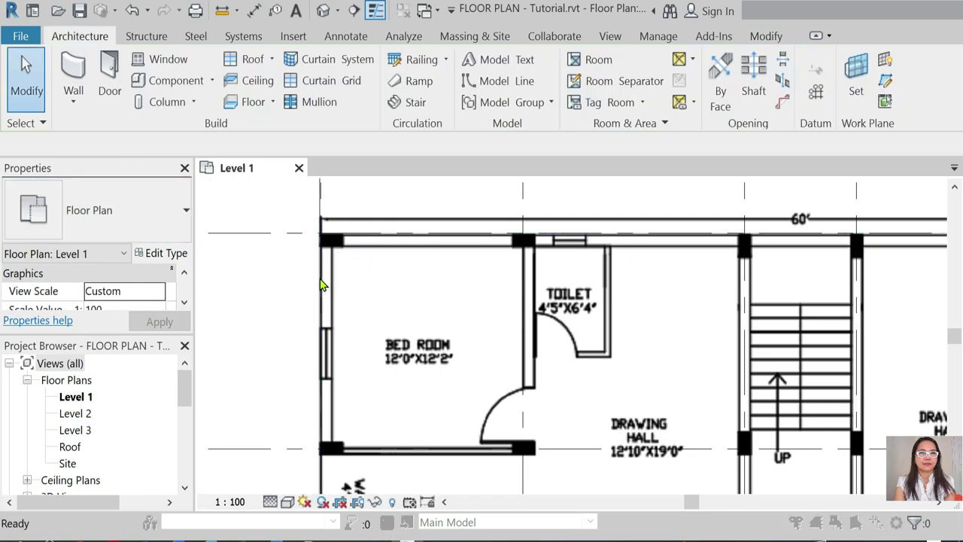
# Use UN to change the Length format to Millimeters with 0 decimal places.
pyautogui.press('u')
pyautogui.press('n')
pyautogui.click(467, 207)
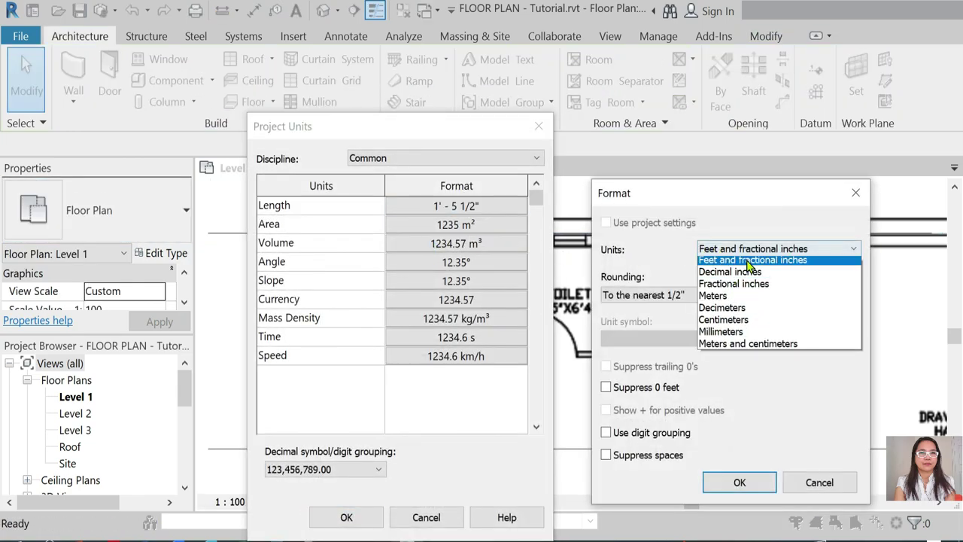
pyautogui.click(715, 250)
pyautogui.click(721, 347)
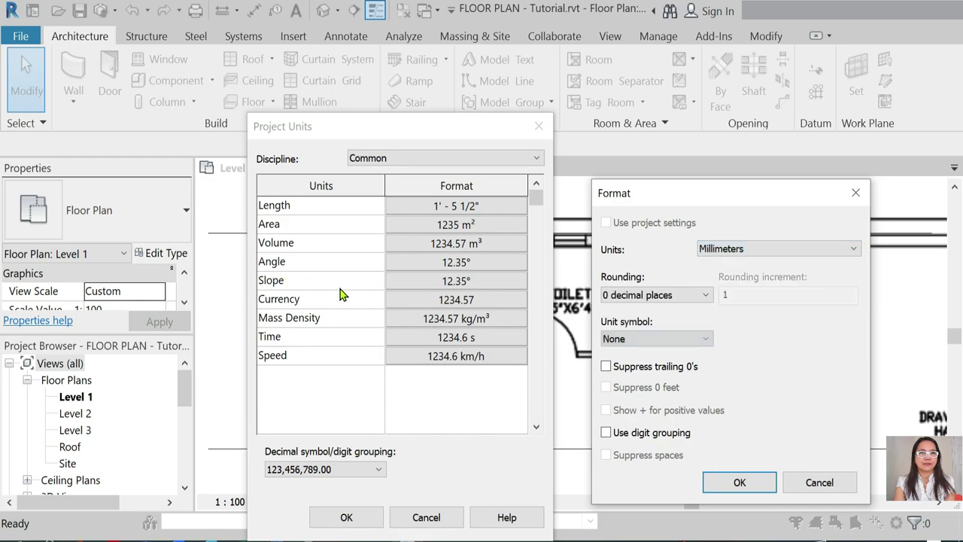
pyautogui.click(727, 486)
pyautogui.click(349, 517)
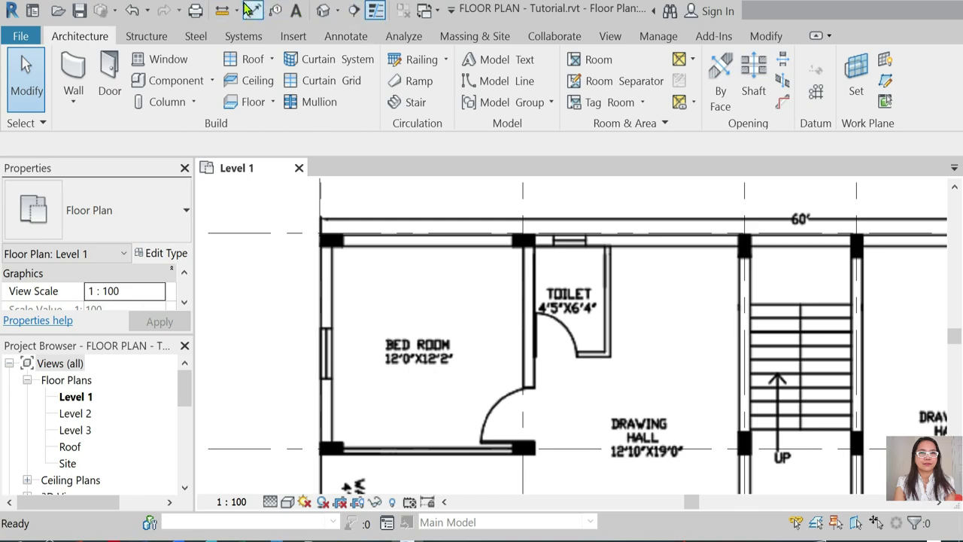
pyautogui.scroll(5, 318, 232)
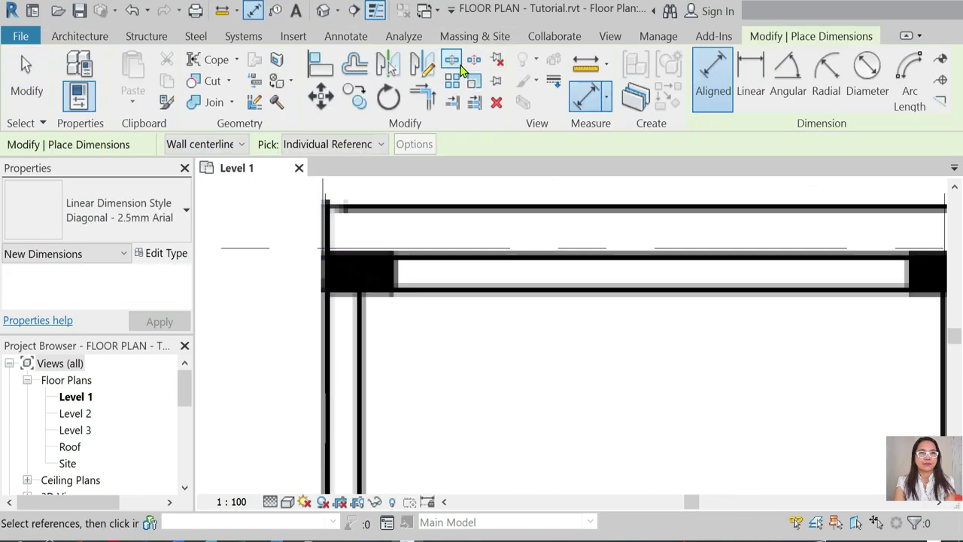
pyautogui.press('Escape')
pyautogui.press('Escape')
pyautogui.click(345, 37)
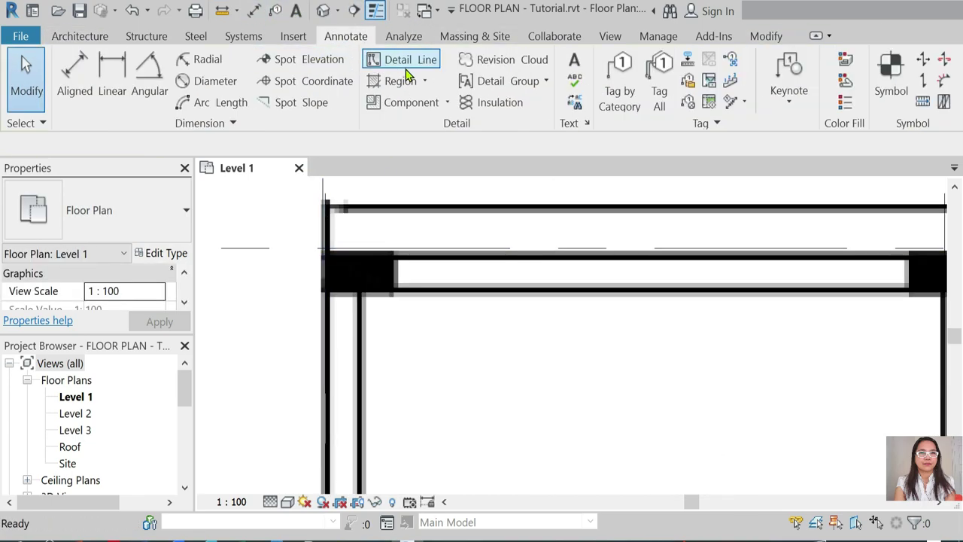
pyautogui.click(404, 62)
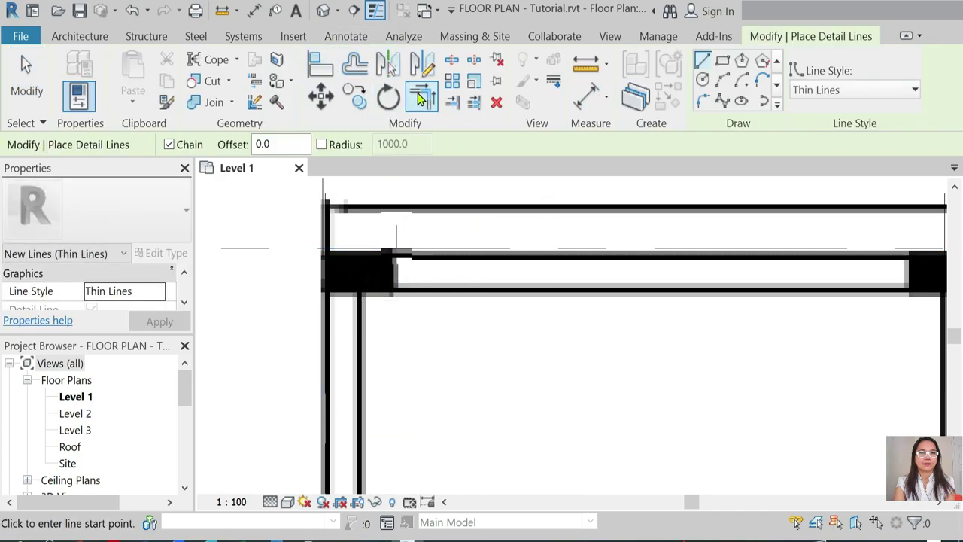
pyautogui.click(586, 96)
pyautogui.click(323, 237)
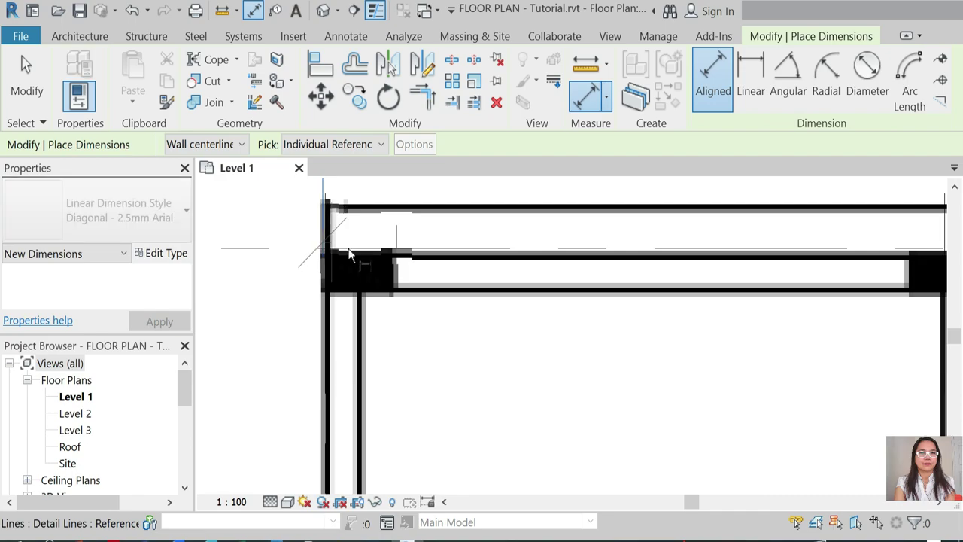
pyautogui.click(396, 239)
pyautogui.click(402, 269)
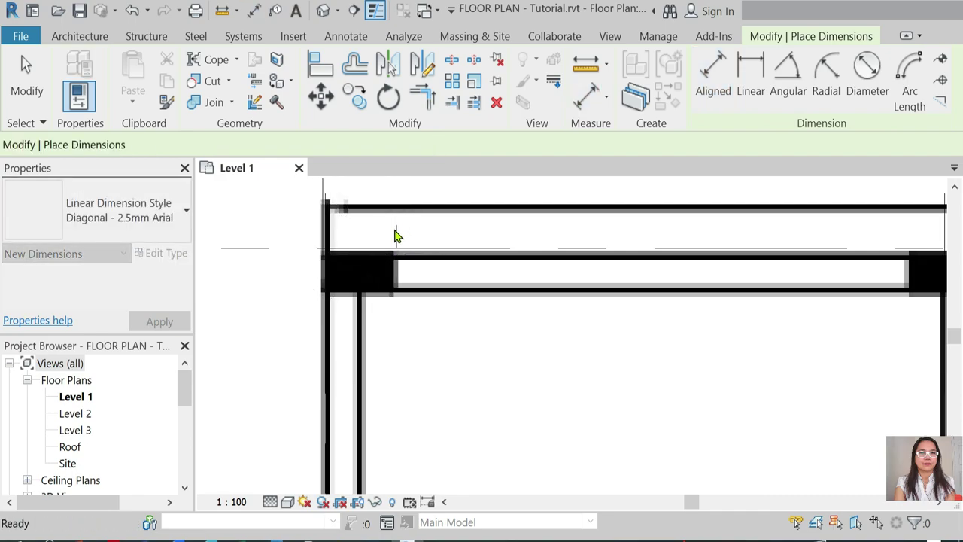
pyautogui.press('Escape')
pyautogui.click(397, 231)
pyautogui.click(411, 307)
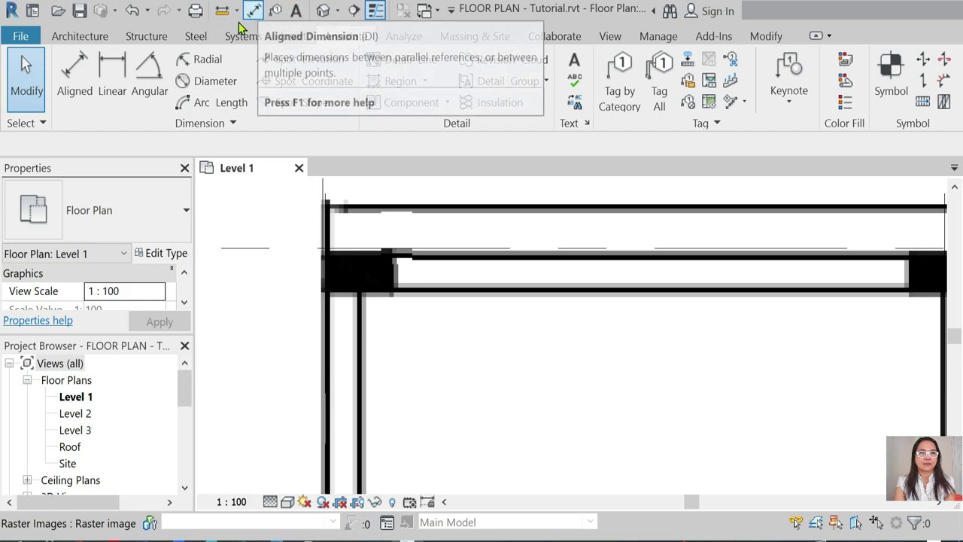
pyautogui.click(407, 59)
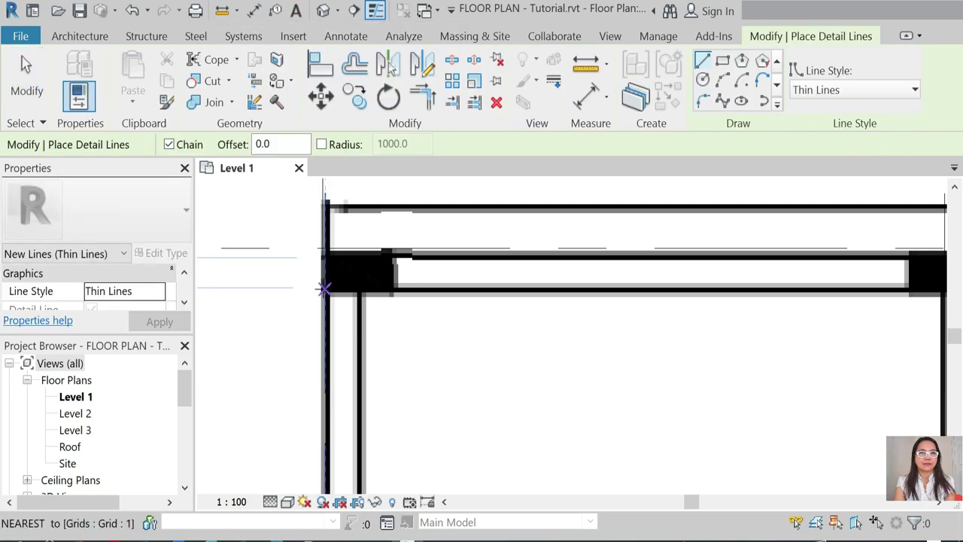
pyautogui.click(323, 287)
pyautogui.click(290, 287)
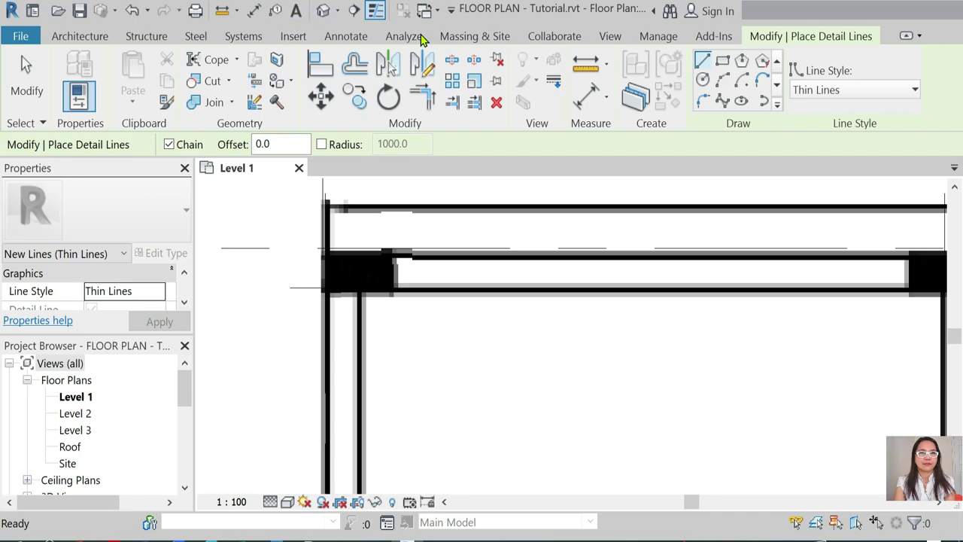
pyautogui.click(587, 70)
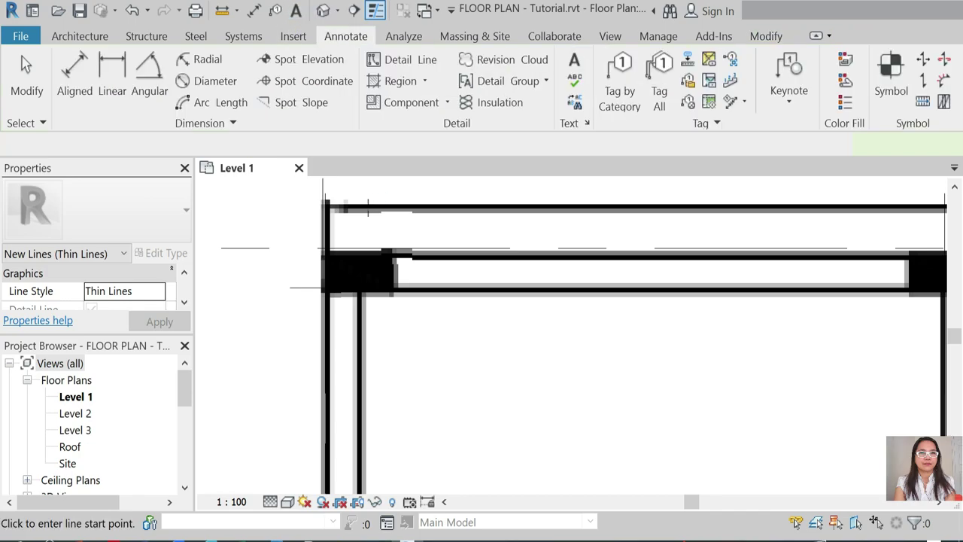
pyautogui.click(313, 249)
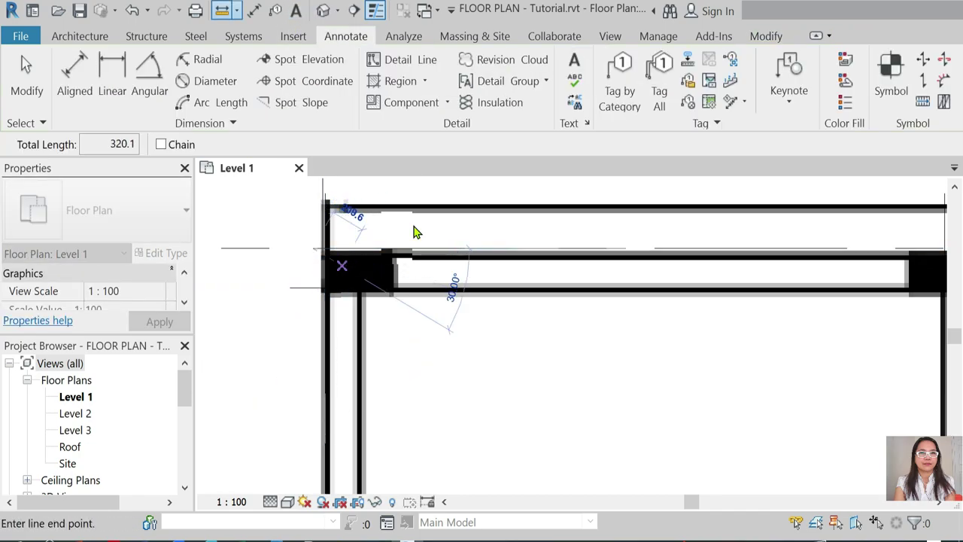
pyautogui.press('Escape')
pyautogui.press('Escape')
pyautogui.press('d')
pyautogui.press('i')
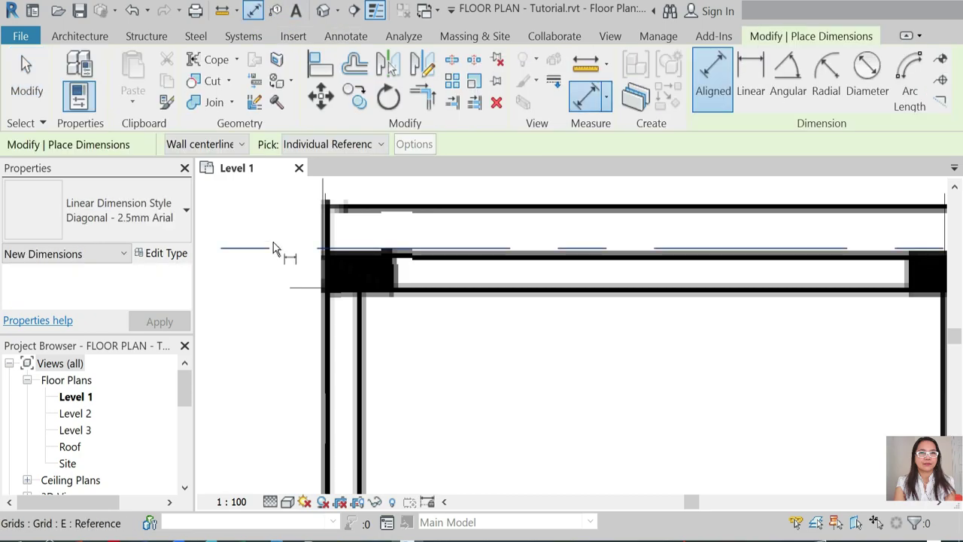
pyautogui.click(292, 293)
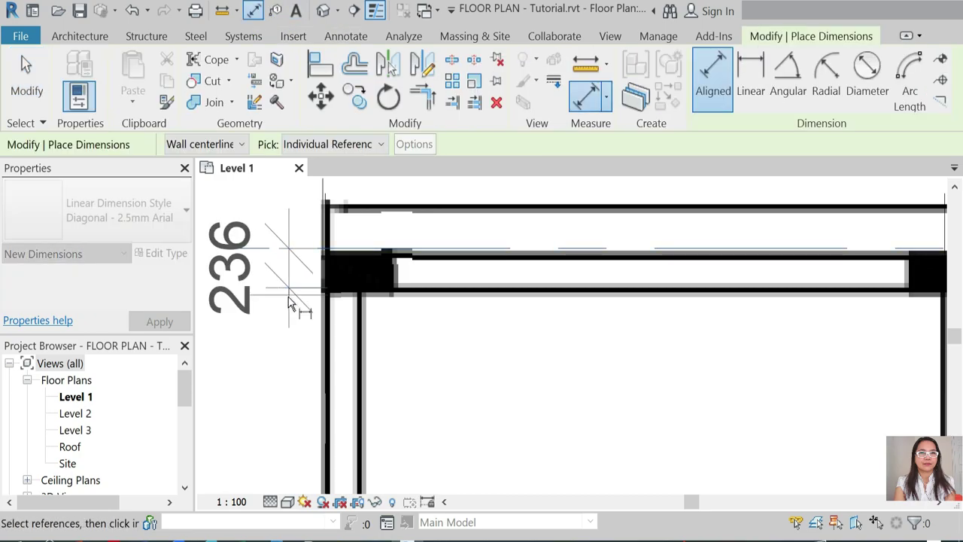
pyautogui.press('Escape')
pyautogui.press('Escape')
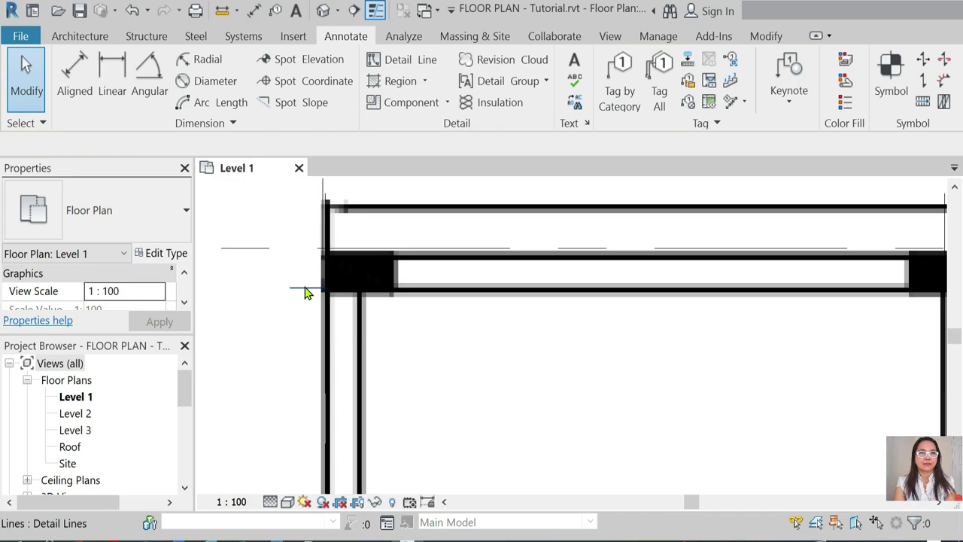
pyautogui.click(307, 290)
pyautogui.press('Delete')
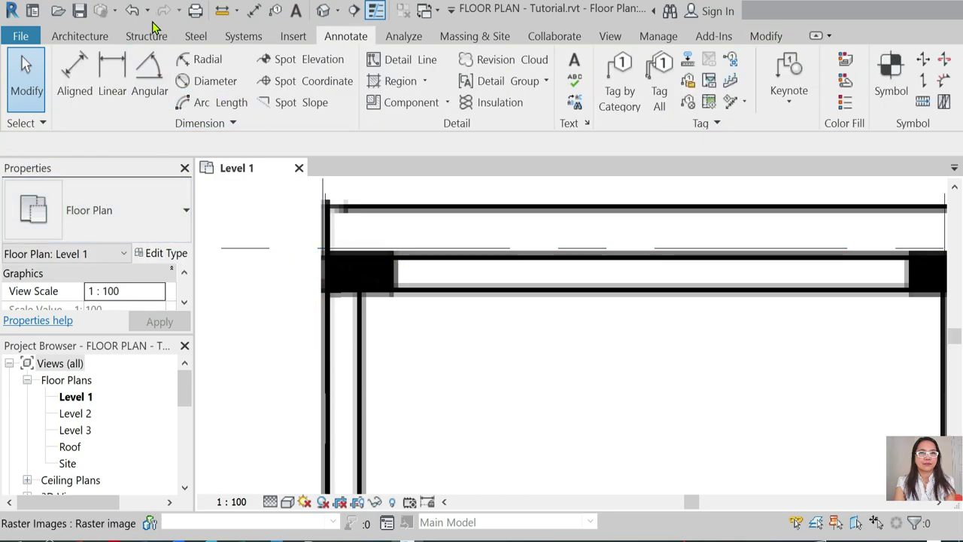
pyautogui.click(80, 38)
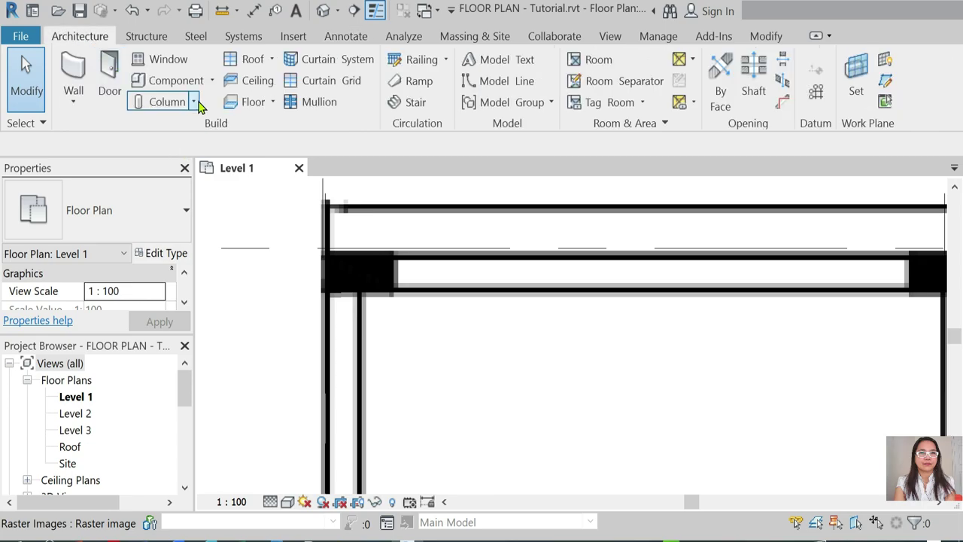
# Duplicate the architectural column type as 250 x 450mm with Depth 250 and Width 450, and browse its Material.
pyautogui.click(194, 101)
pyautogui.click(201, 179)
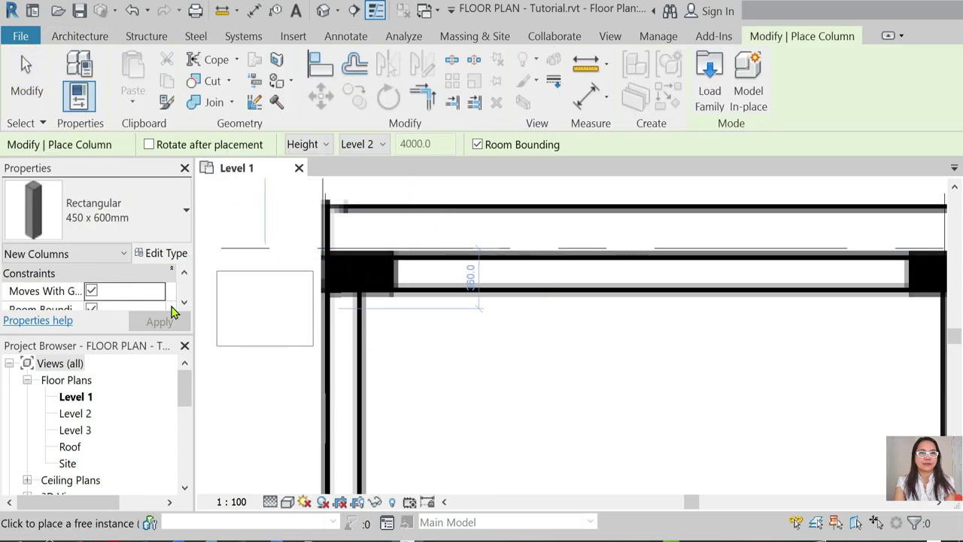
pyautogui.click(161, 253)
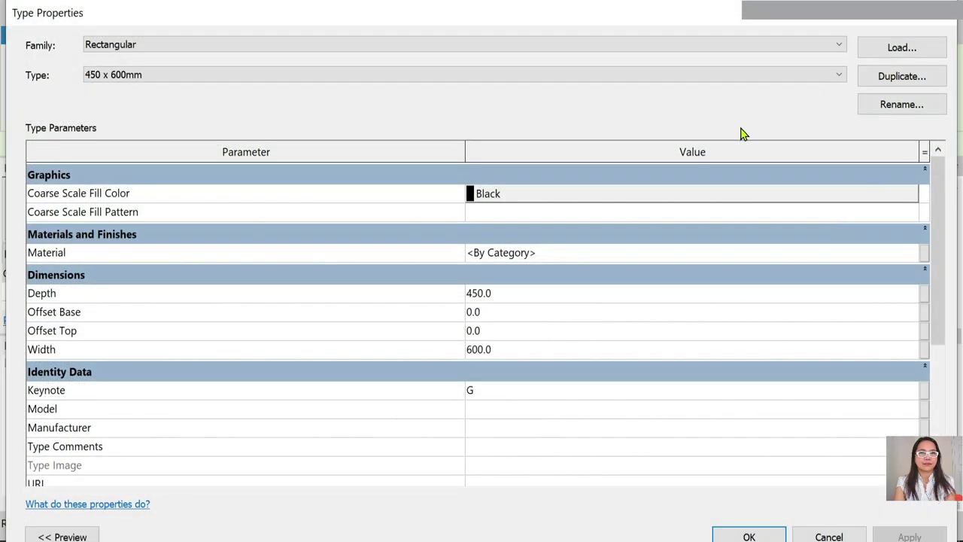
pyautogui.click(910, 76)
pyautogui.write('250 x 450mm')
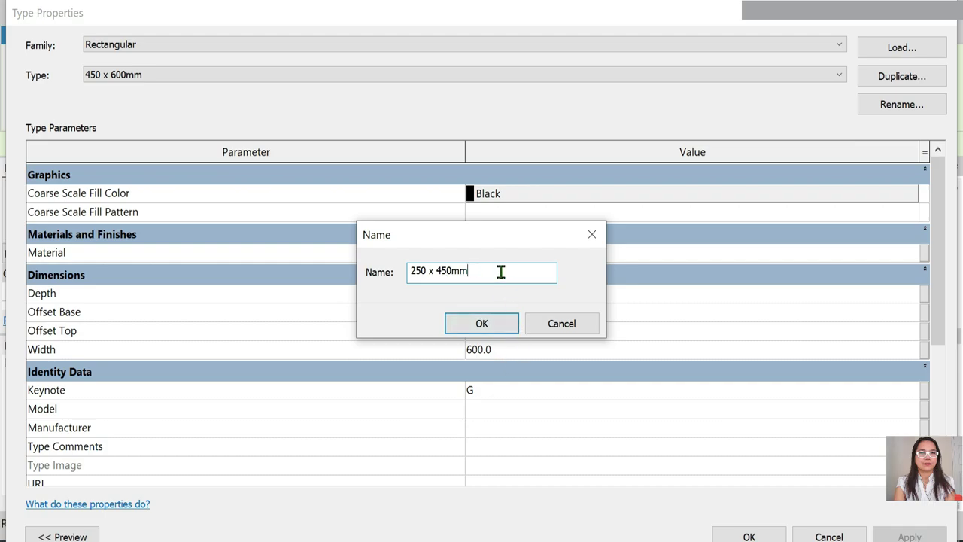
pyautogui.click(489, 324)
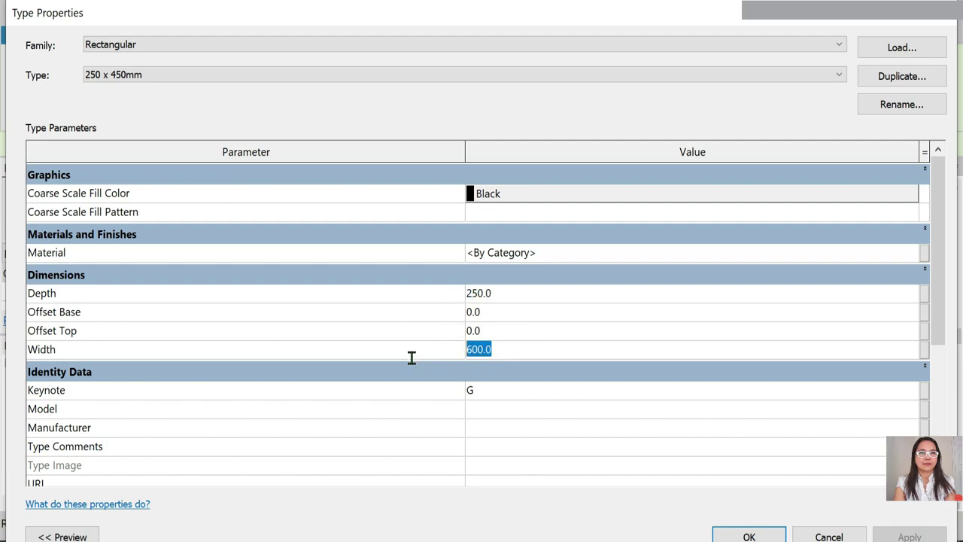
pyautogui.write('450')
pyautogui.click(907, 255)
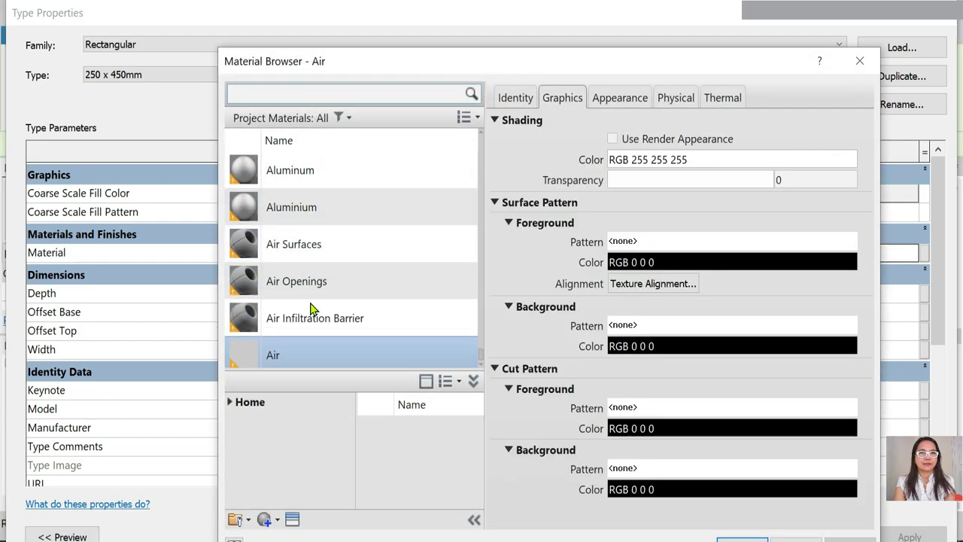
# Filter the Material Browser list to show only Concrete materials.
pyautogui.scroll(1, 313, 226)
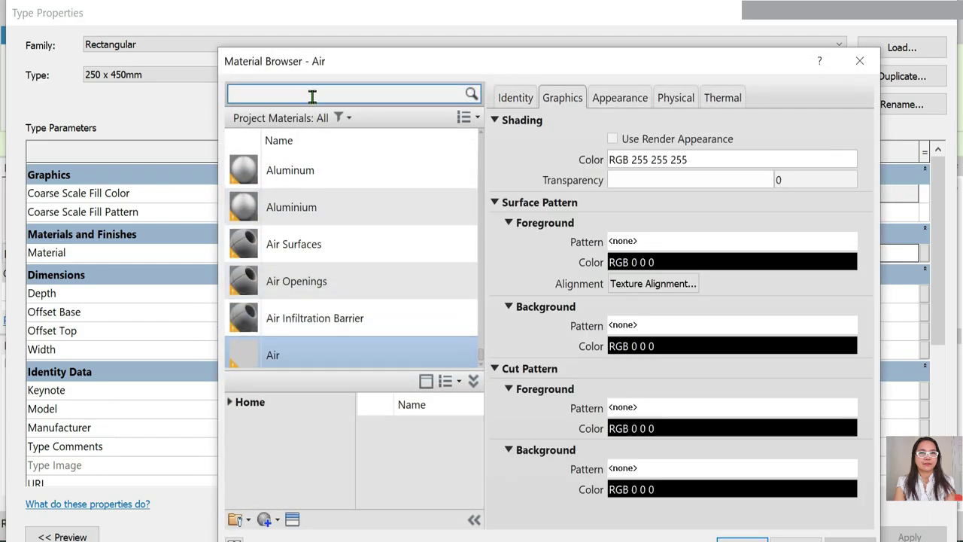
pyautogui.scroll(5, 418, 268)
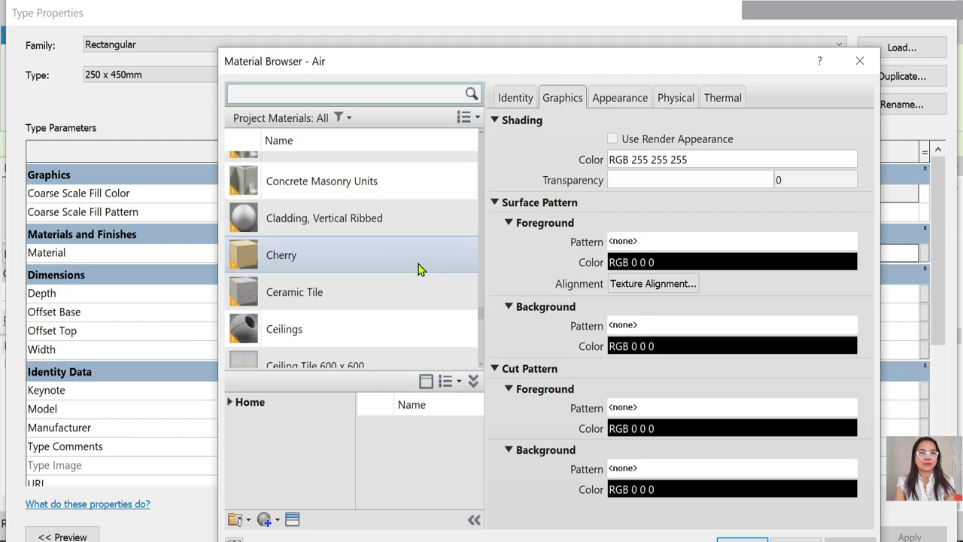
pyautogui.scroll(3, 419, 267)
pyautogui.scroll(3, 418, 267)
pyautogui.scroll(3, 418, 267)
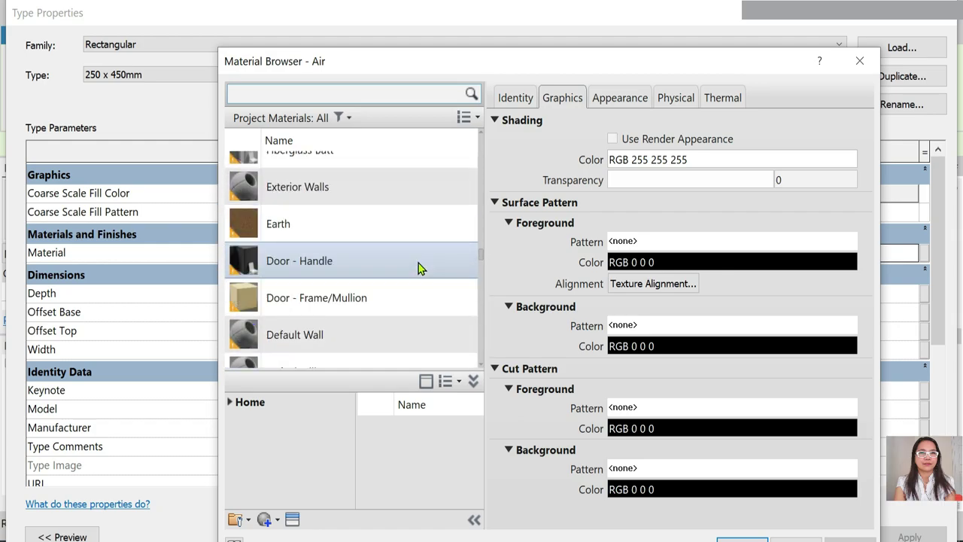
pyautogui.scroll(3, 420, 269)
pyautogui.scroll(-2, 420, 268)
pyautogui.scroll(-4, 420, 269)
pyautogui.scroll(-2, 420, 268)
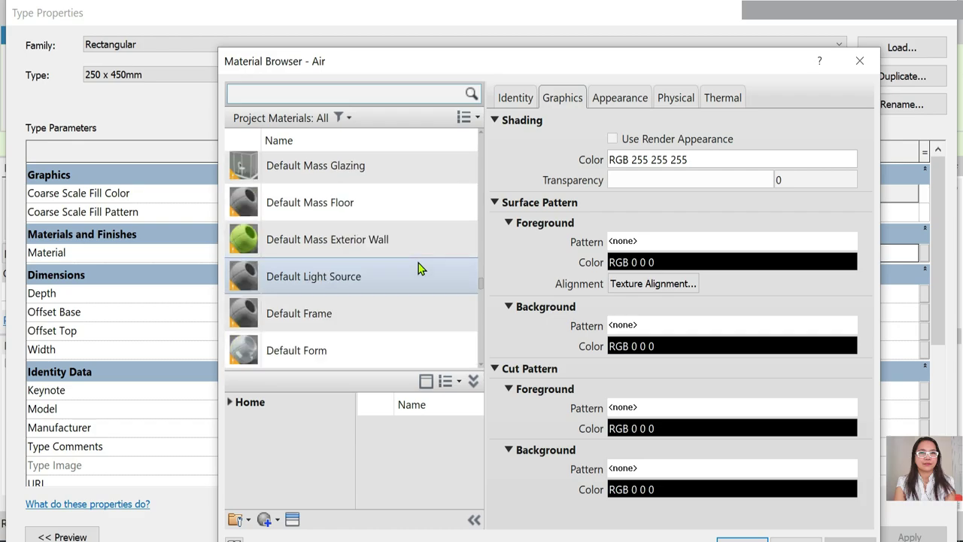
pyautogui.click(464, 118)
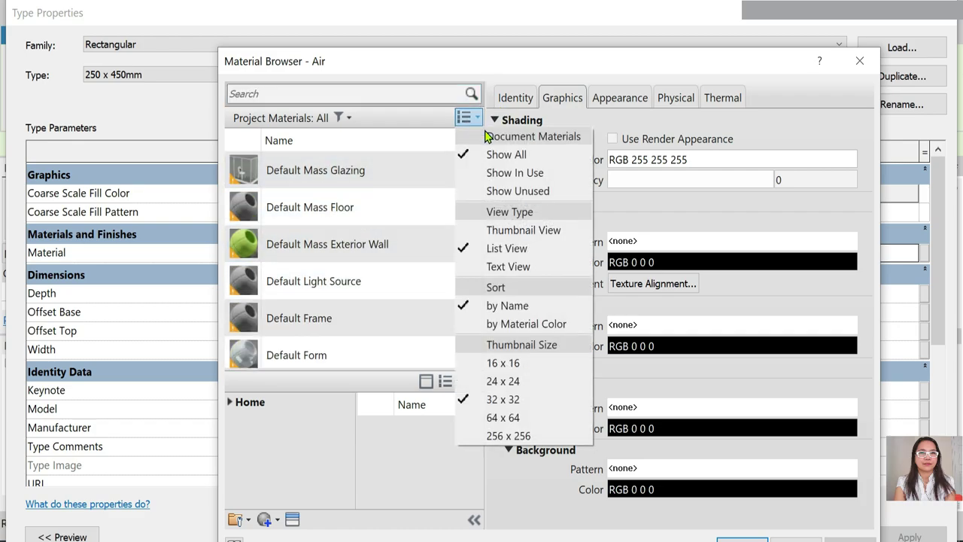
pyautogui.click(434, 125)
pyautogui.click(347, 118)
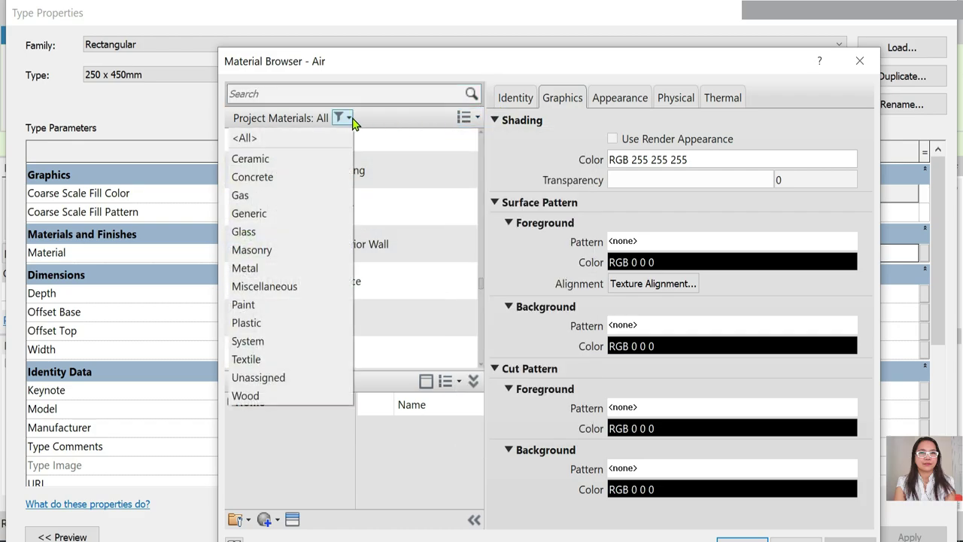
pyautogui.click(296, 178)
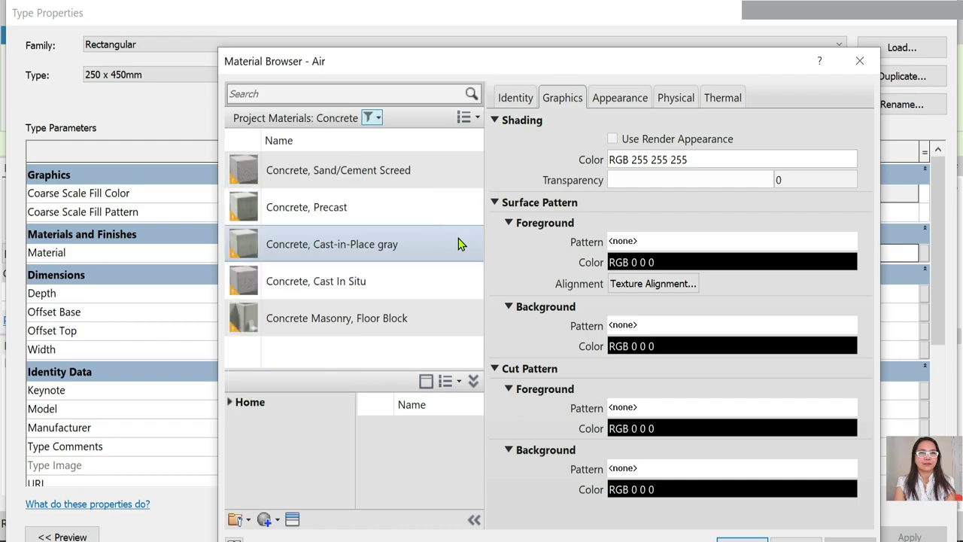
# Assign Concrete, Cast-in-Place gray with Use Render Appearance and confirm.
pyautogui.click(335, 246)
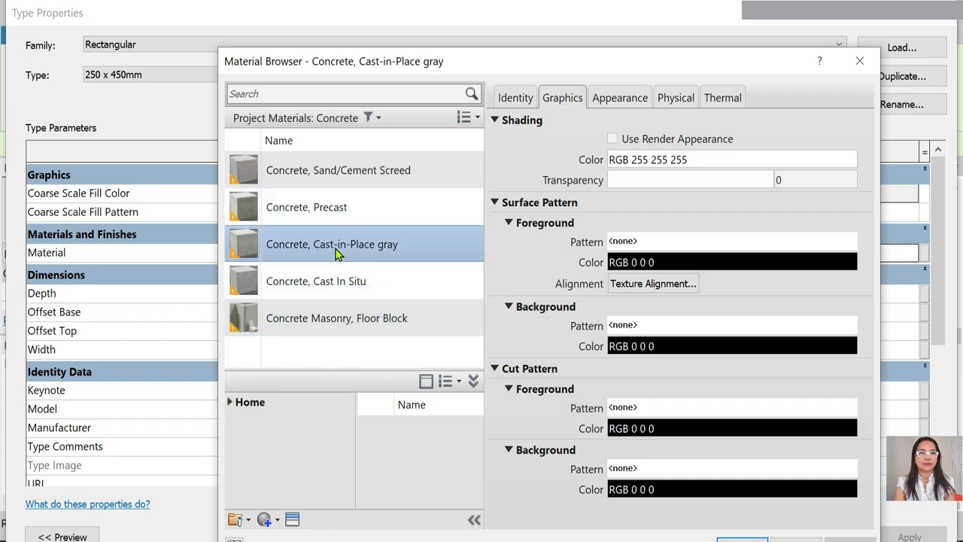
pyautogui.click(612, 139)
pyautogui.press('Return')
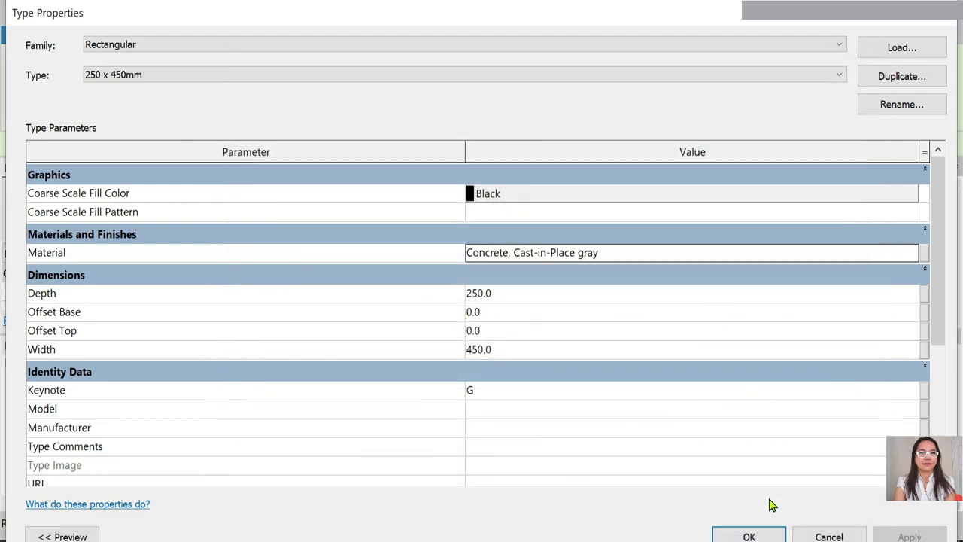
# Accept the 250 x 450mm column type settings with OK, back in the Level 1 plan.
pyautogui.click(750, 536)
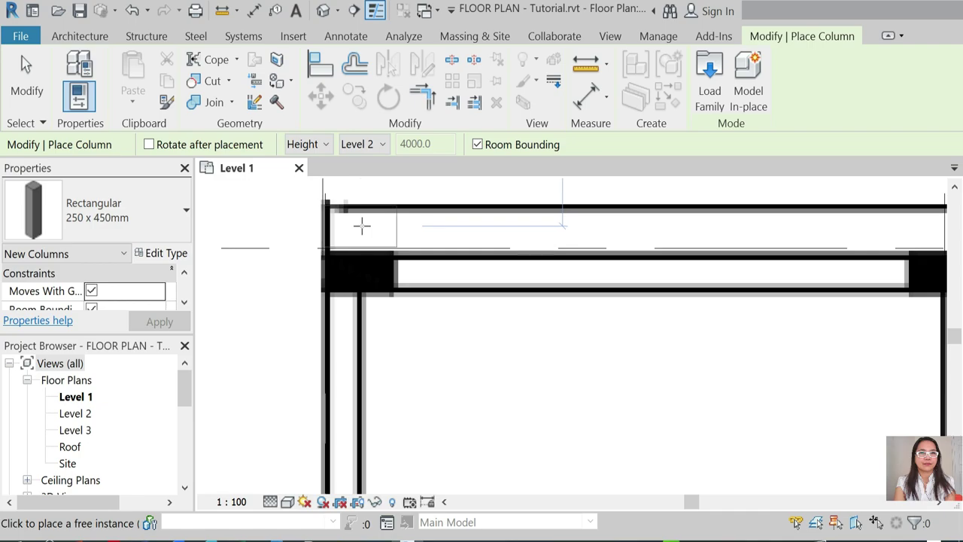
pyautogui.scroll(3, 362, 225)
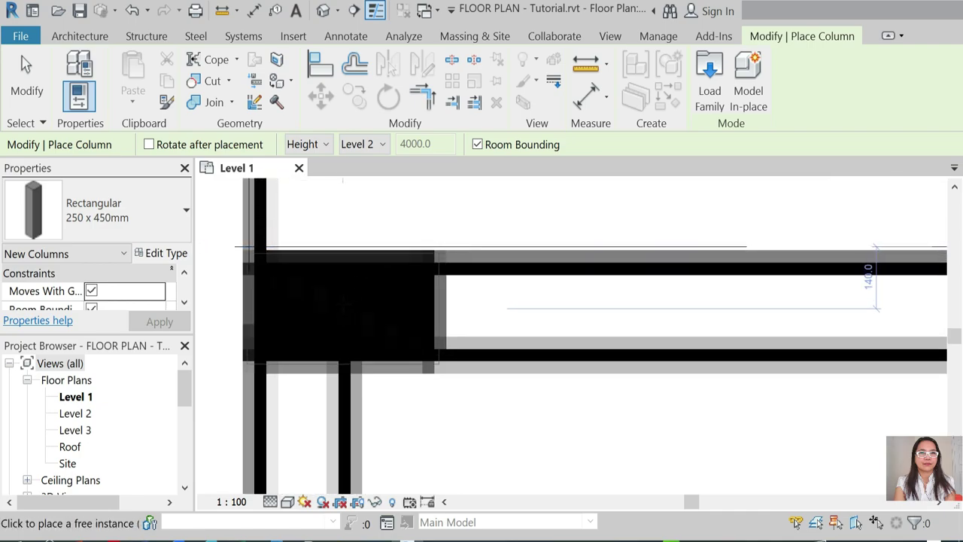
# Cancel column placement and align the raster plan's edges to the horizontal and vertical grids.
pyautogui.press('Escape')
pyautogui.scroll(2, 346, 234)
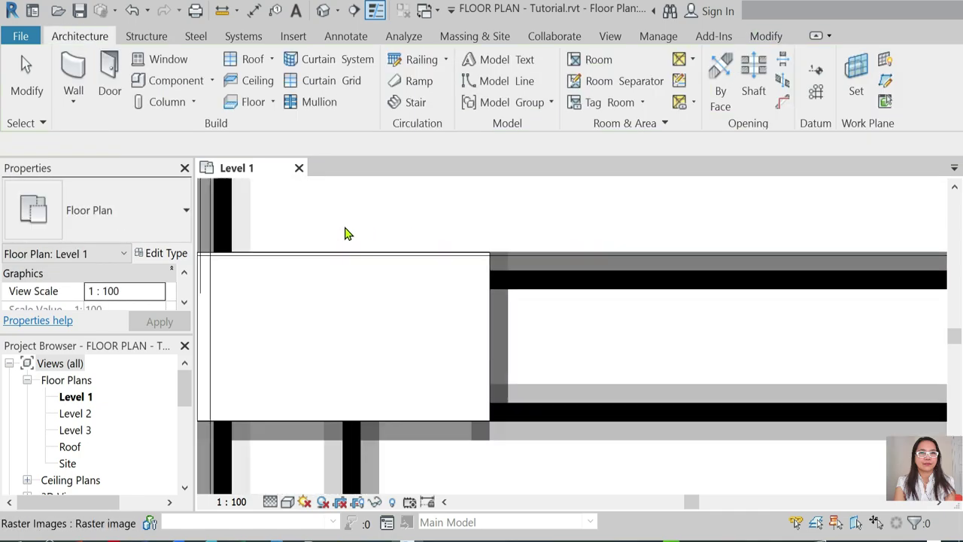
pyautogui.scroll(1, 346, 233)
pyautogui.click(776, 36)
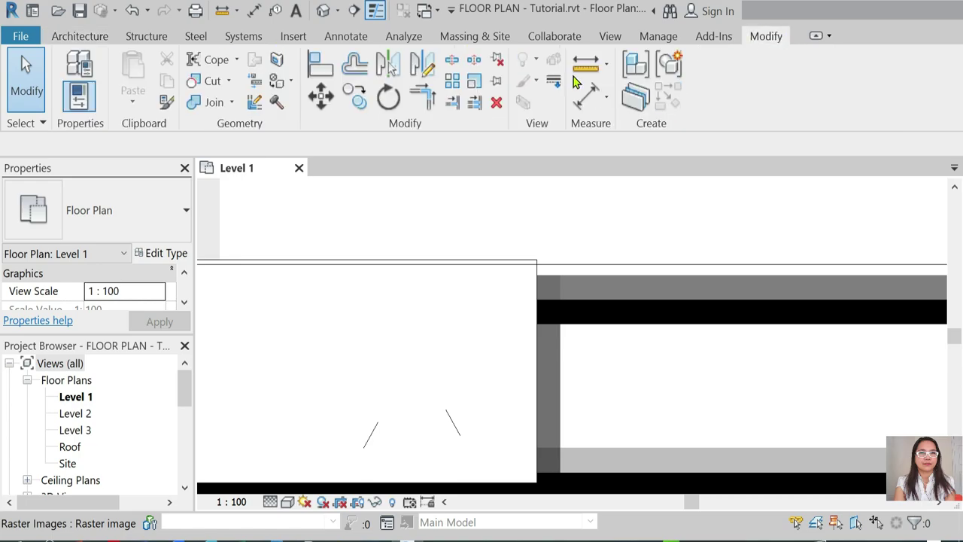
pyautogui.click(320, 64)
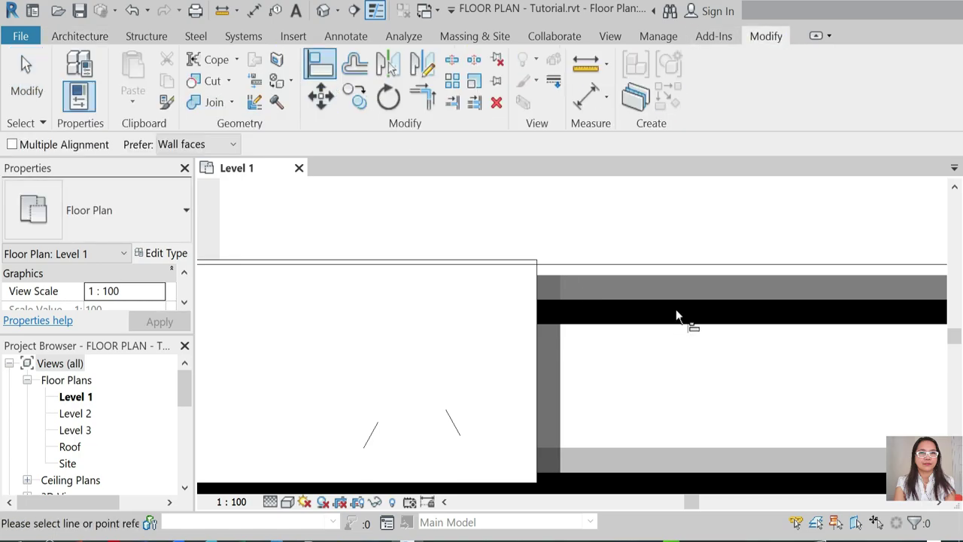
pyautogui.click(473, 264)
pyautogui.click(648, 261)
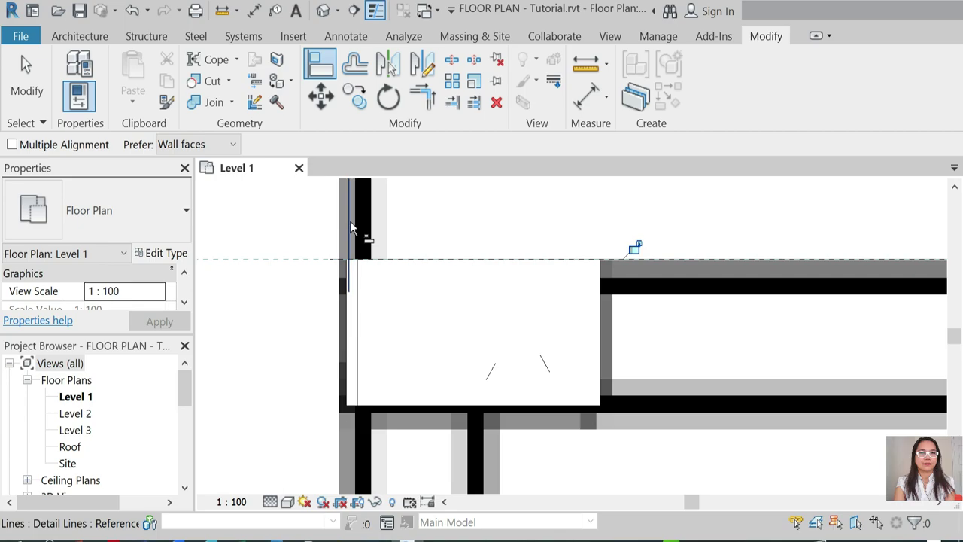
pyautogui.click(351, 222)
pyautogui.click(348, 314)
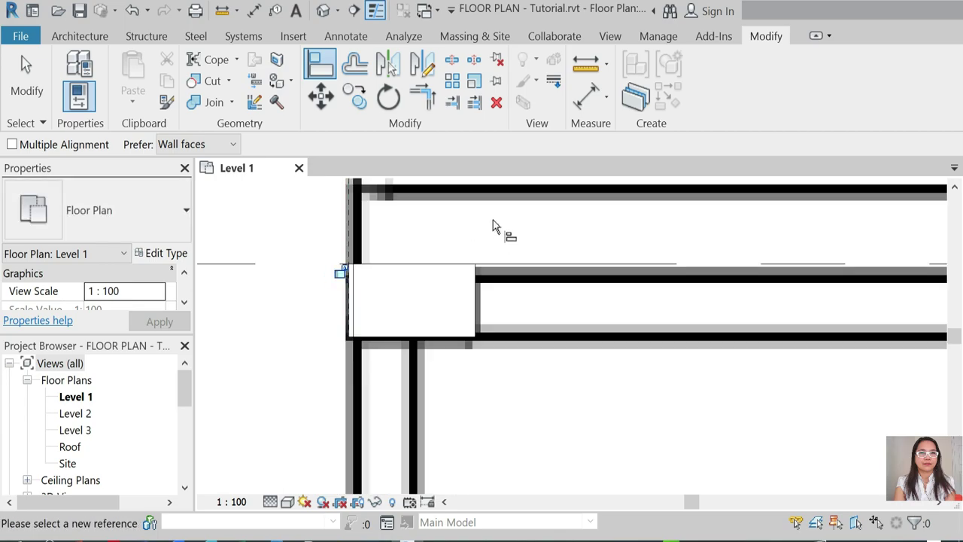
pyautogui.press('Escape')
pyautogui.press('Escape')
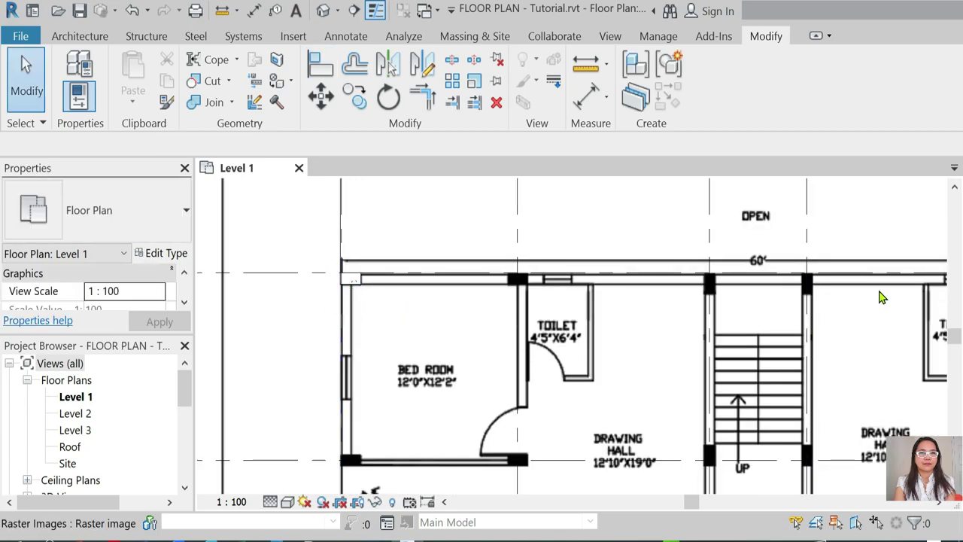
# Move the upper-left corner column onto the stairwell grid with MV.
pyautogui.scroll(-1, 312, 279)
pyautogui.scroll(-1, 312, 279)
pyautogui.scroll(2, 362, 275)
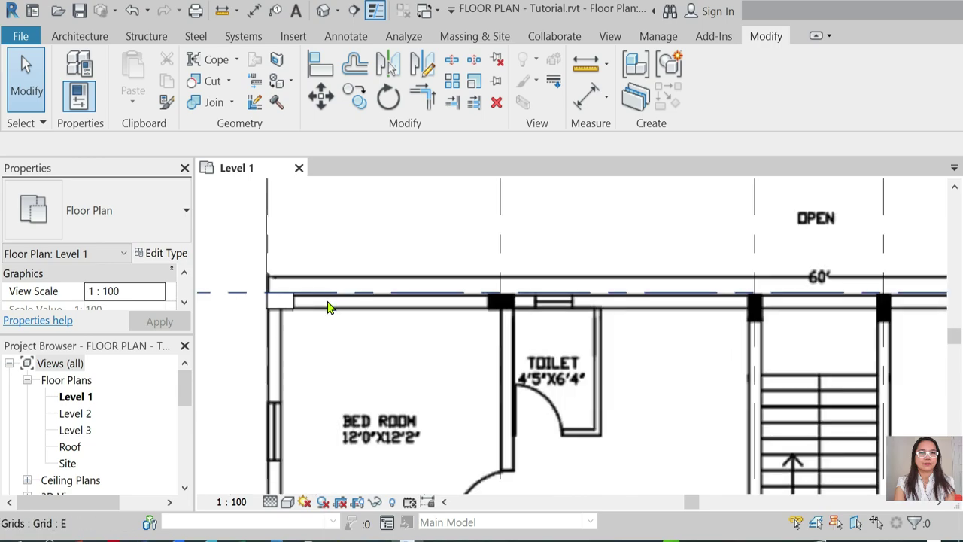
pyautogui.click(286, 303)
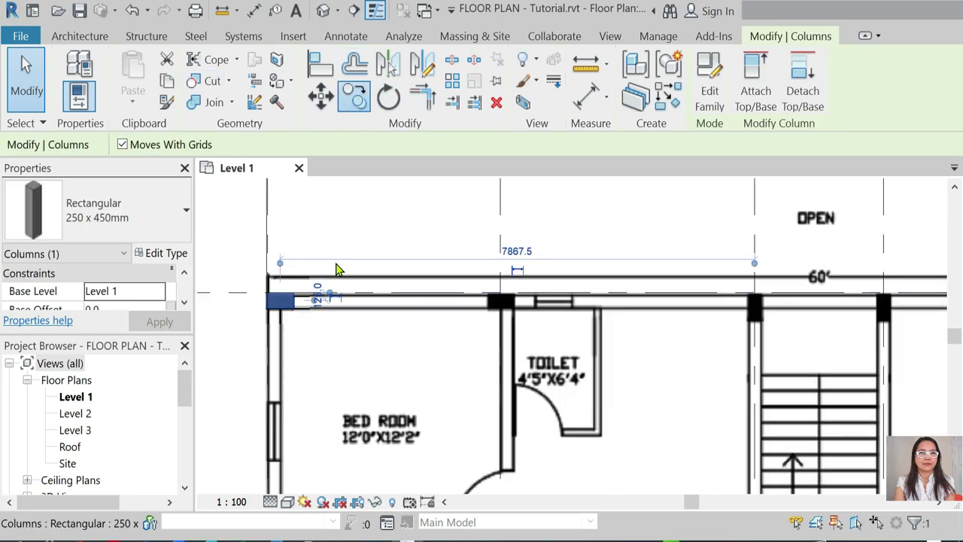
pyautogui.press('m')
pyautogui.press('v')
pyautogui.click(280, 303)
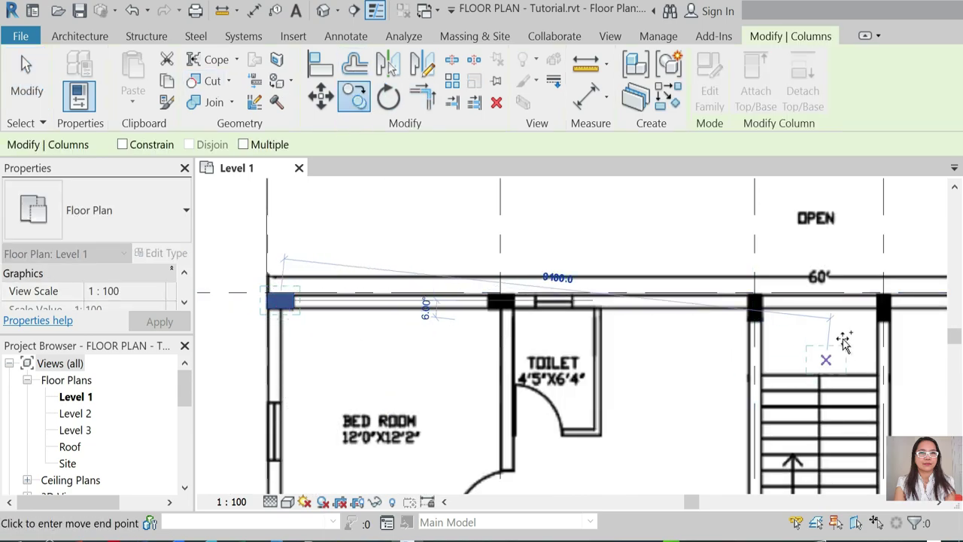
pyautogui.scroll(1, 802, 328)
pyautogui.scroll(1, 753, 316)
pyautogui.click(685, 303)
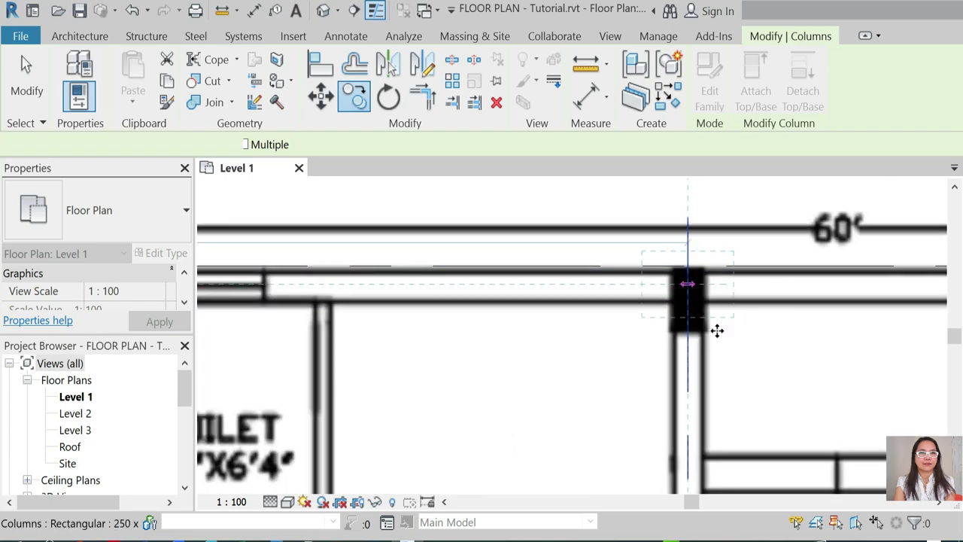
# Rotate the column 90° and align its edge to the wall face.
pyautogui.click(390, 98)
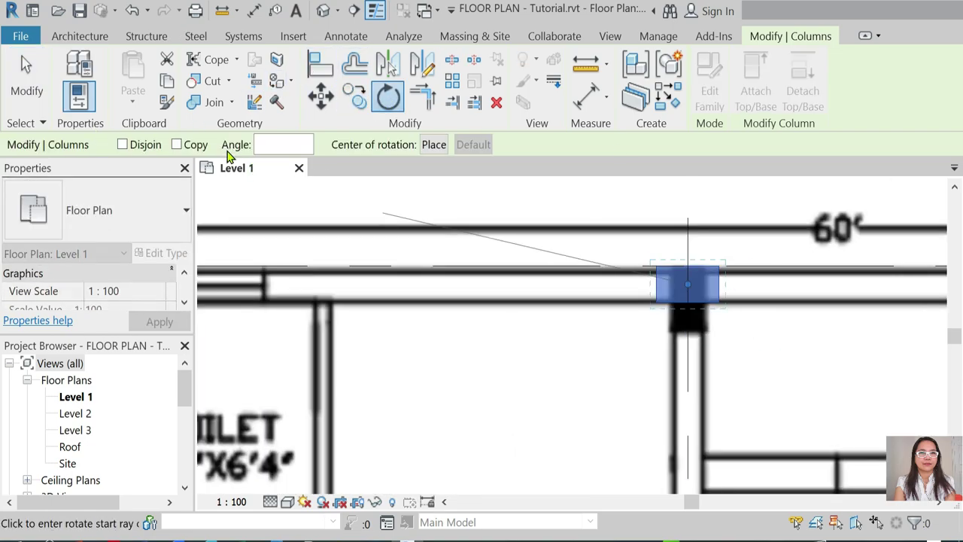
pyautogui.write('90')
pyautogui.press('Return')
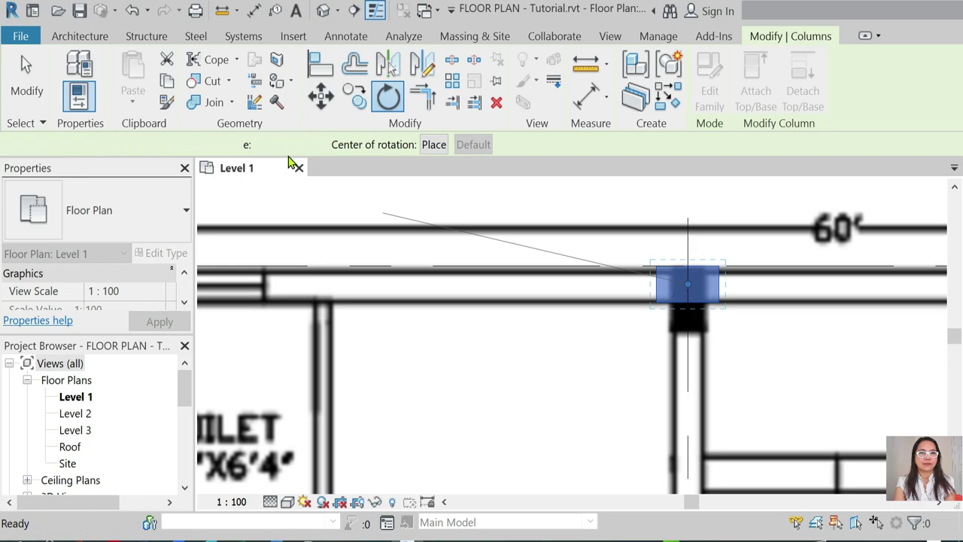
pyautogui.click(320, 64)
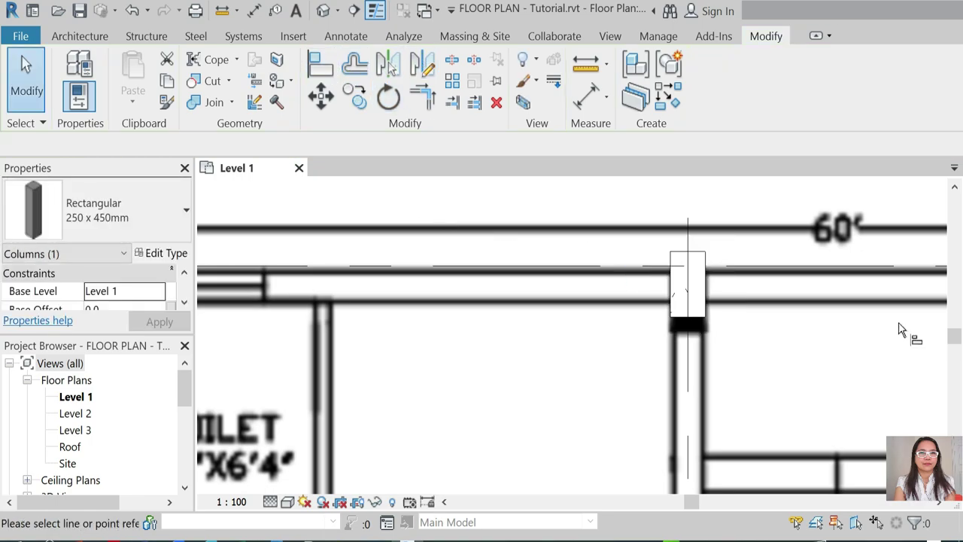
pyautogui.click(752, 268)
pyautogui.click(686, 254)
pyautogui.press('Escape')
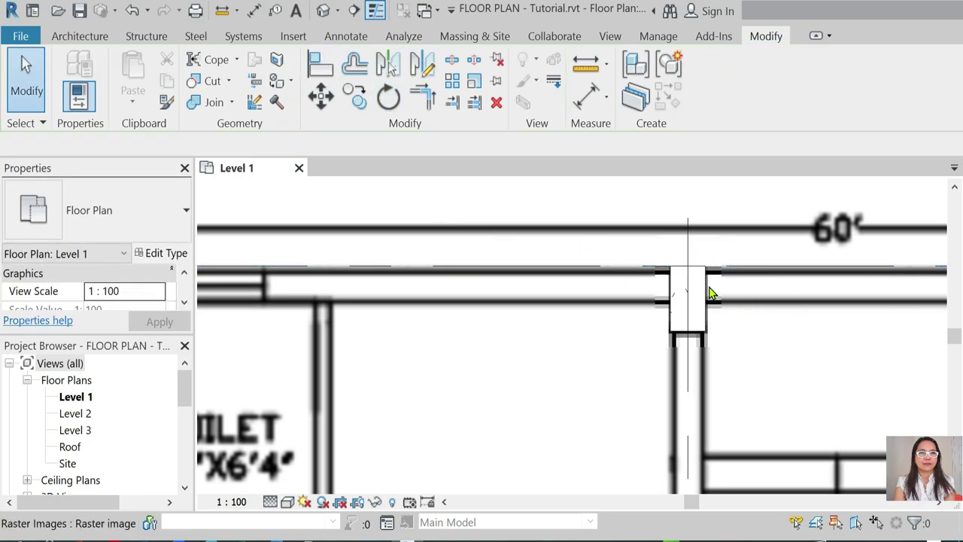
# Move the column onto the grid E intersection along the top wall.
pyautogui.click(689, 297)
pyautogui.click(334, 106)
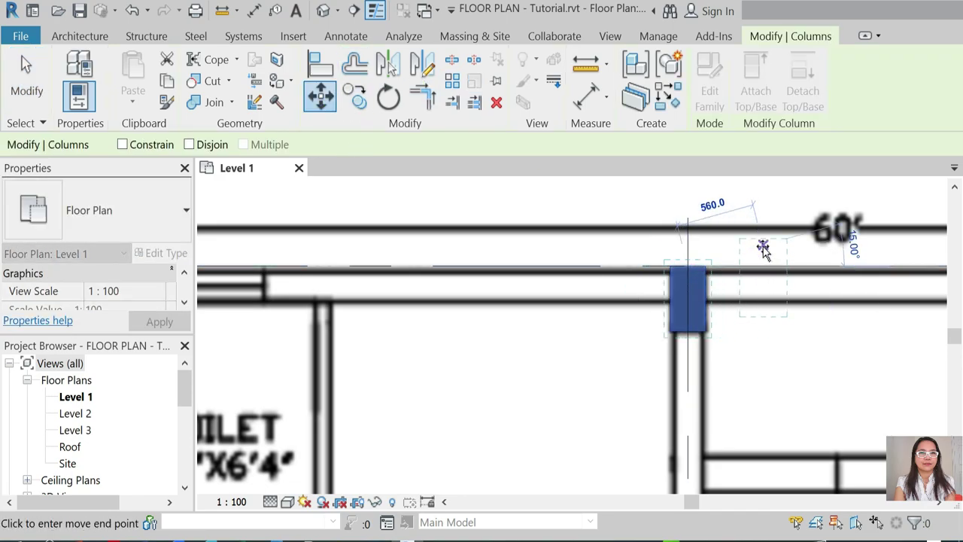
pyautogui.click(761, 252)
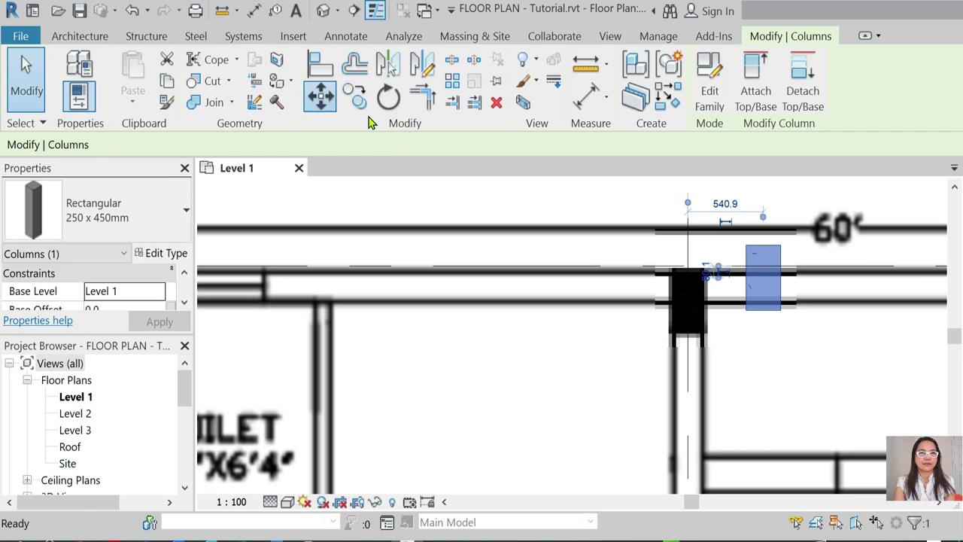
pyautogui.click(320, 95)
pyautogui.click(764, 252)
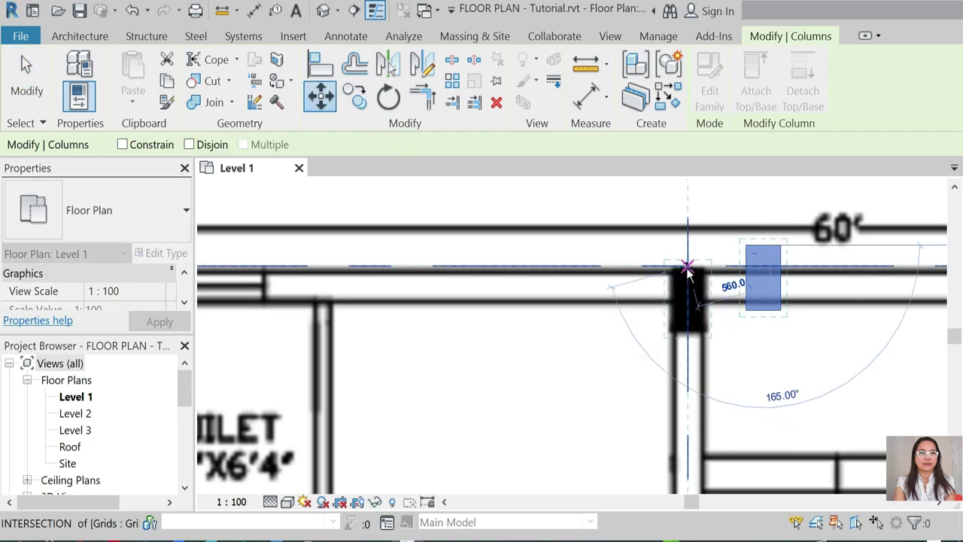
pyautogui.click(686, 268)
pyautogui.click(822, 363)
pyautogui.scroll(-3, 698, 363)
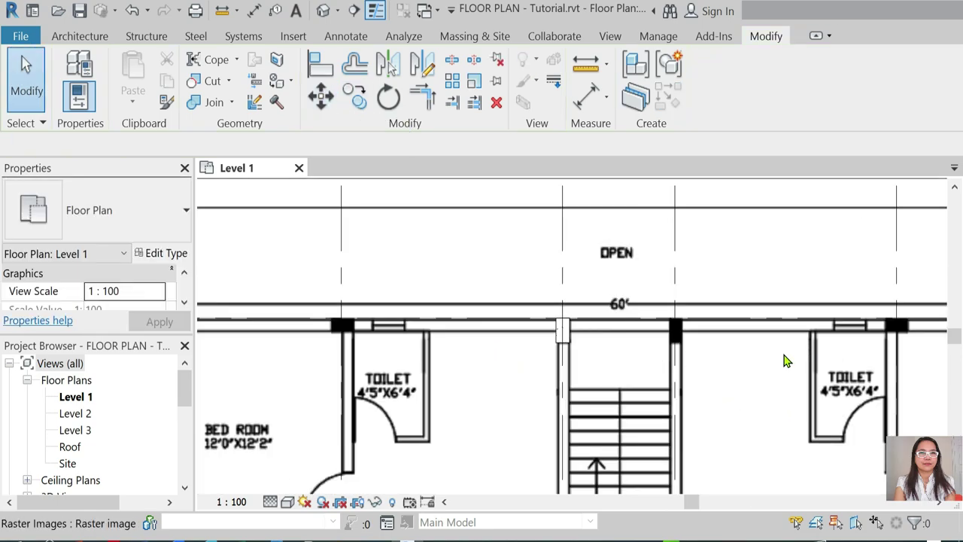
# Zoom out of the Level 1 plan and switch to the Default 3D View.
pyautogui.scroll(1, 785, 361)
pyautogui.scroll(-2, 605, 254)
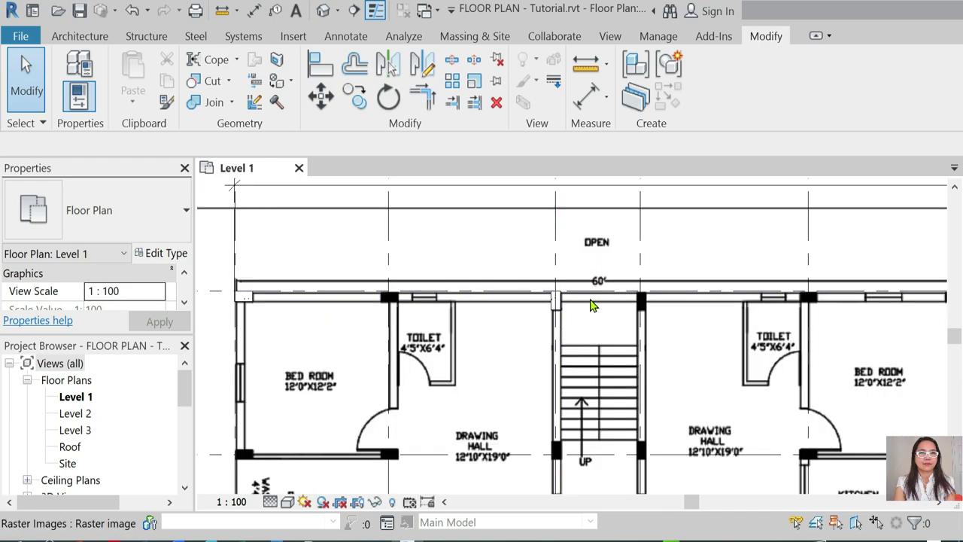
pyautogui.scroll(-2, 660, 349)
pyautogui.scroll(-1, 659, 349)
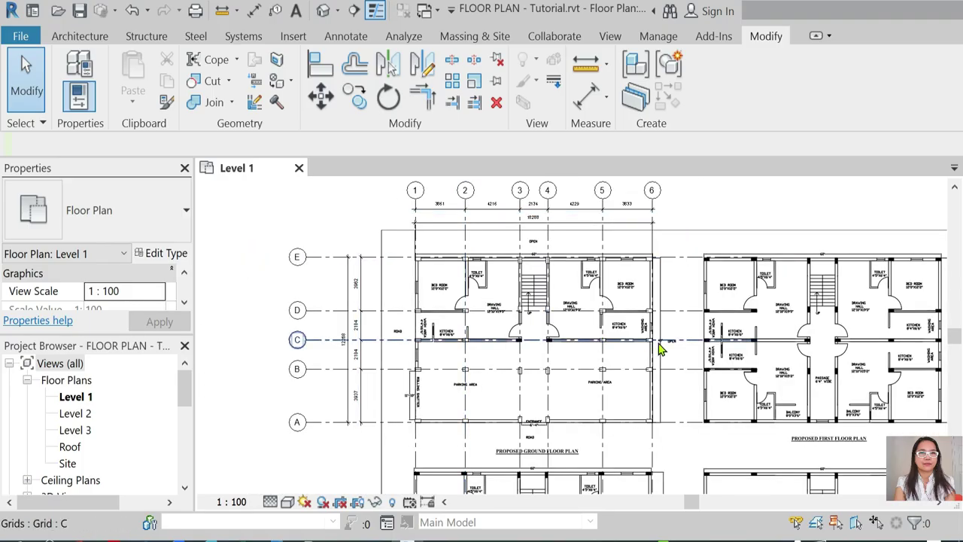
pyautogui.scroll(1, 659, 349)
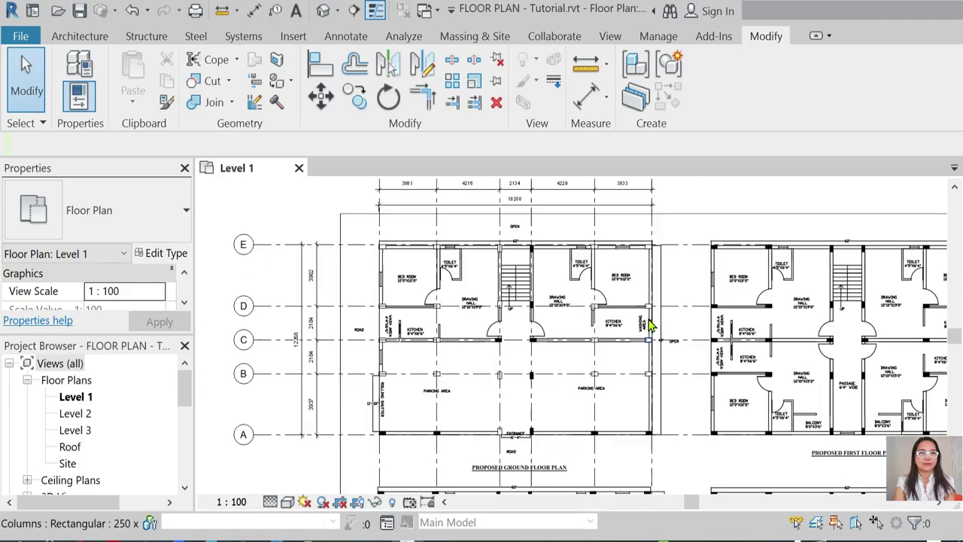
pyautogui.click(326, 10)
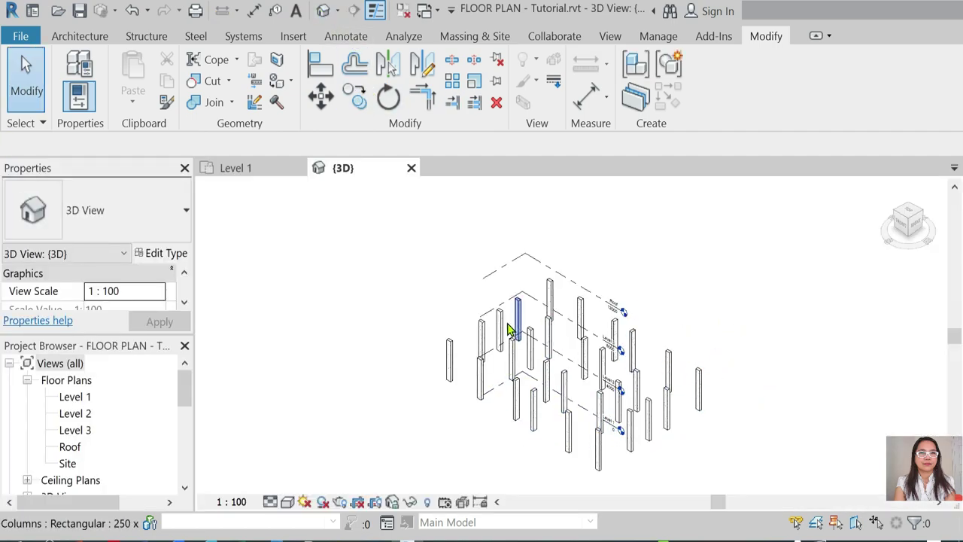
# Change the lone left column's Top Level from Level 2 to Roof.
pyautogui.click(449, 371)
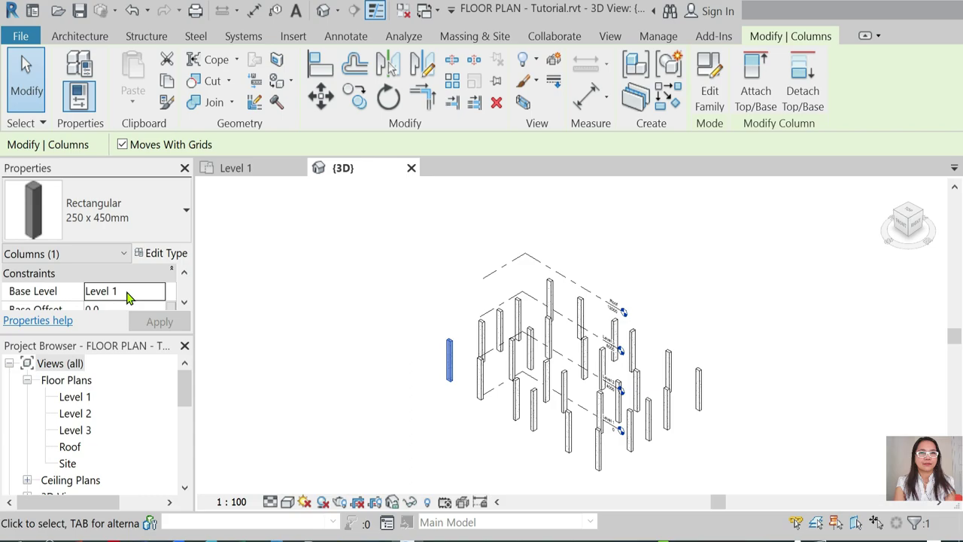
pyautogui.scroll(-1, 128, 297)
pyautogui.scroll(-3, 129, 300)
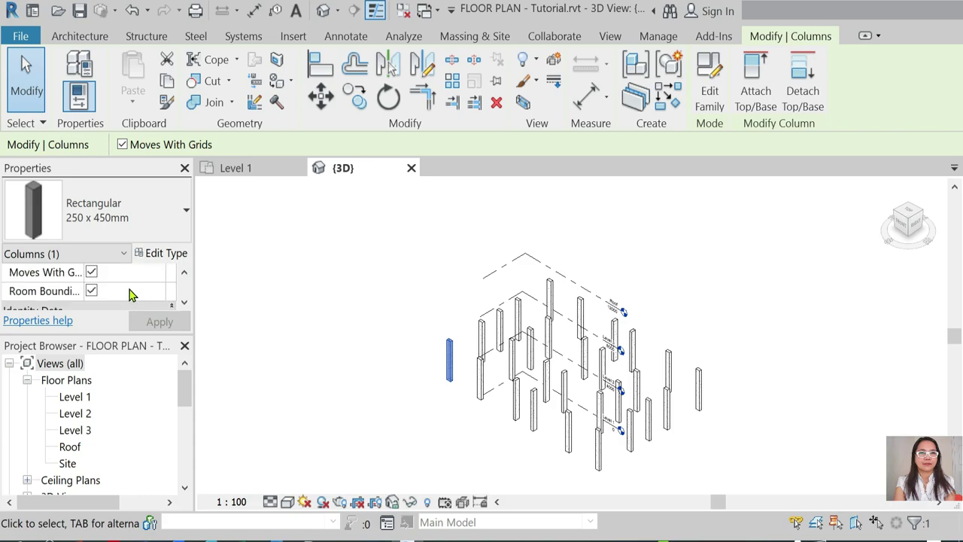
pyautogui.scroll(3, 129, 295)
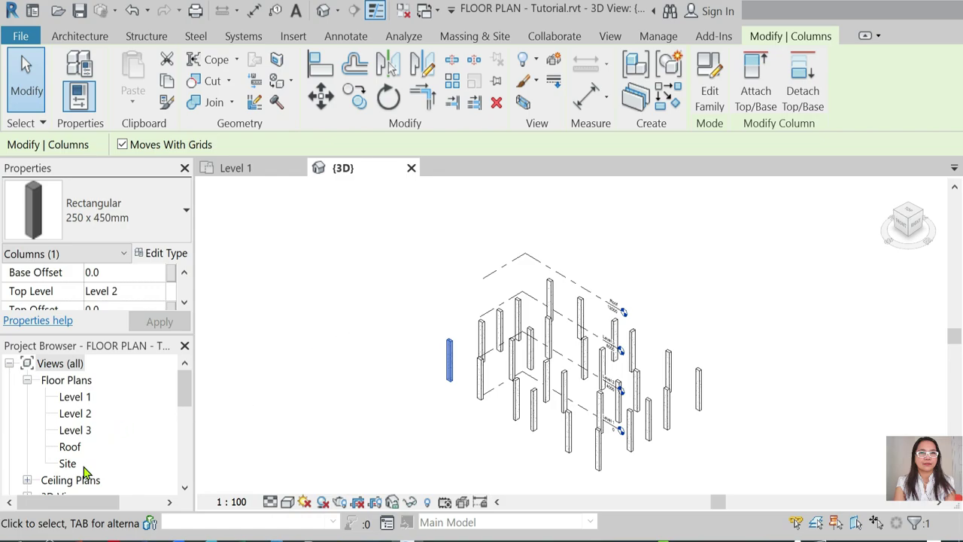
pyautogui.click(151, 291)
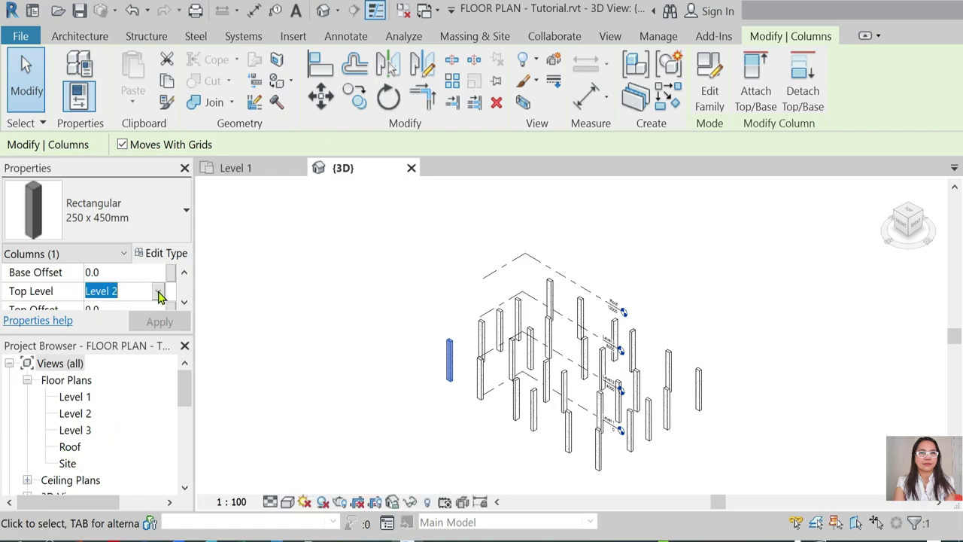
pyautogui.click(157, 291)
pyautogui.click(111, 358)
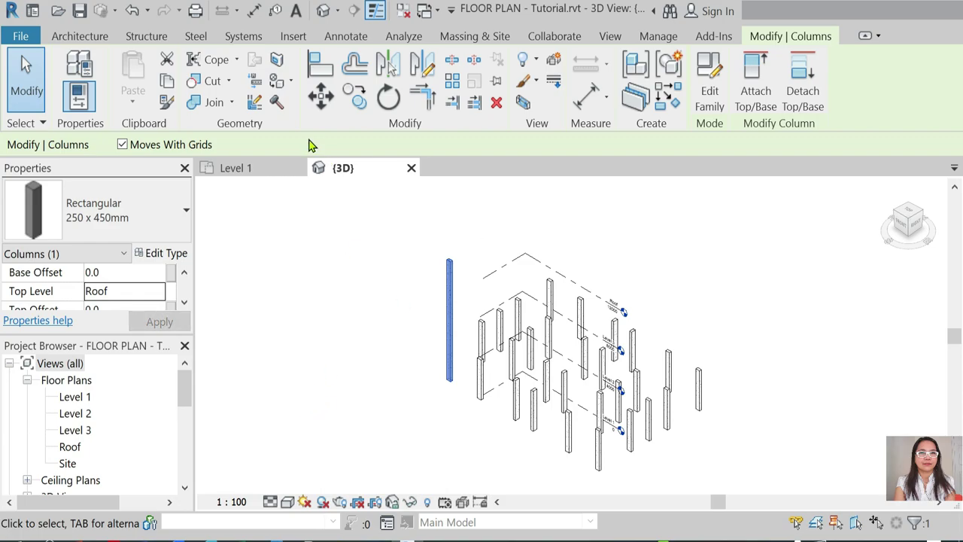
pyautogui.press('Escape')
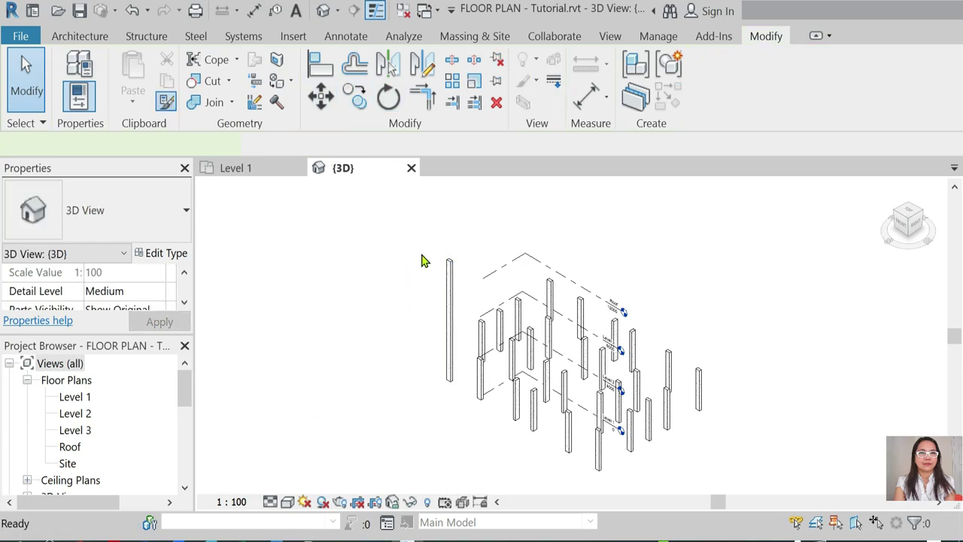
# Use Match Type (MA) to copy the tall column's type onto another column.
pyautogui.press('m')
pyautogui.press('a')
pyautogui.click(450, 308)
pyautogui.scroll(2, 504, 323)
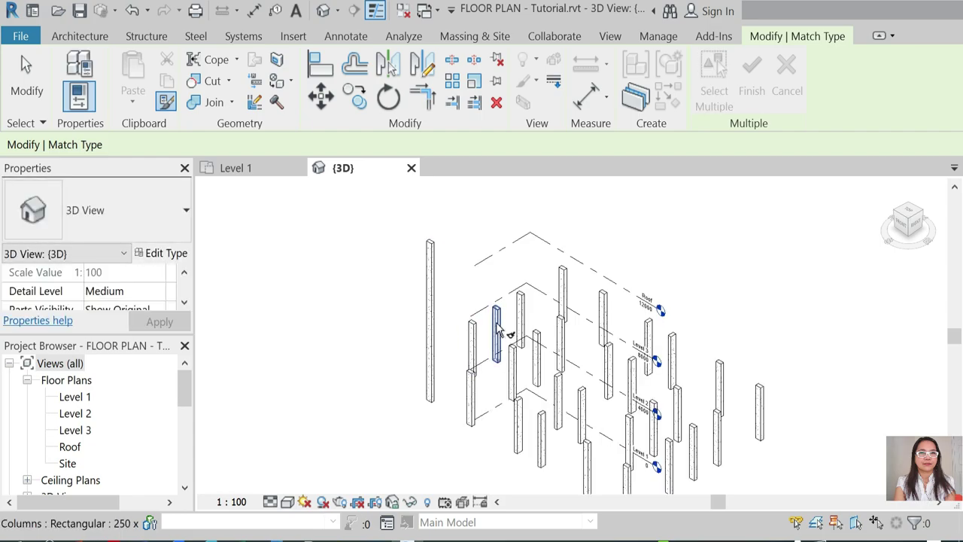
pyautogui.click(497, 331)
pyautogui.press('Escape')
pyautogui.scroll(-2, 479, 337)
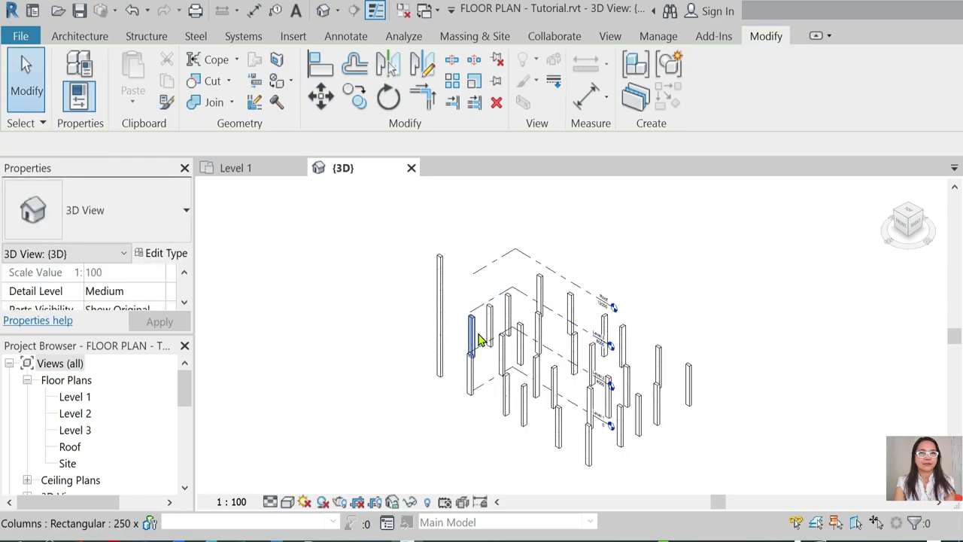
# Select all columns visible in view and set their Top Level to Roof.
pyautogui.click(479, 341)
pyautogui.rightClick(479, 340)
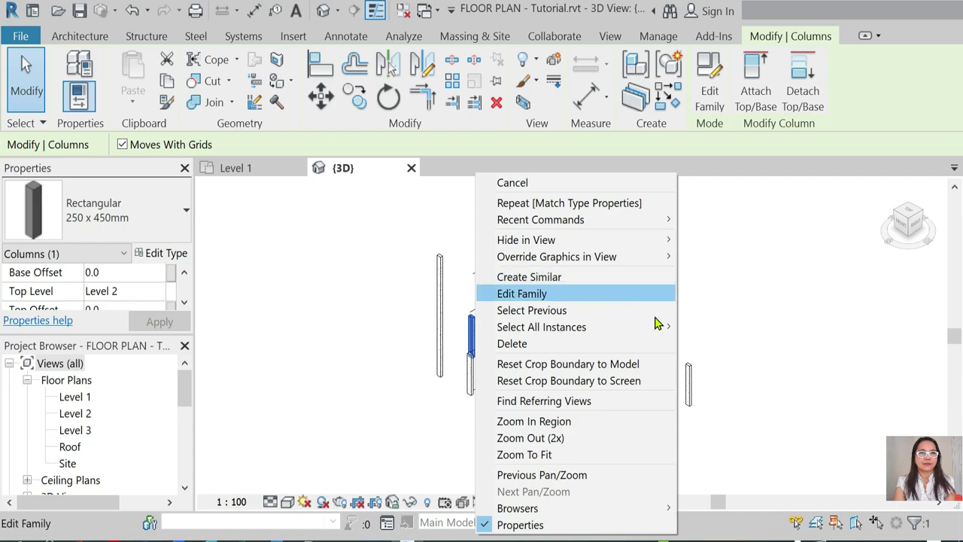
pyautogui.moveTo(541, 327)
pyautogui.click(689, 328)
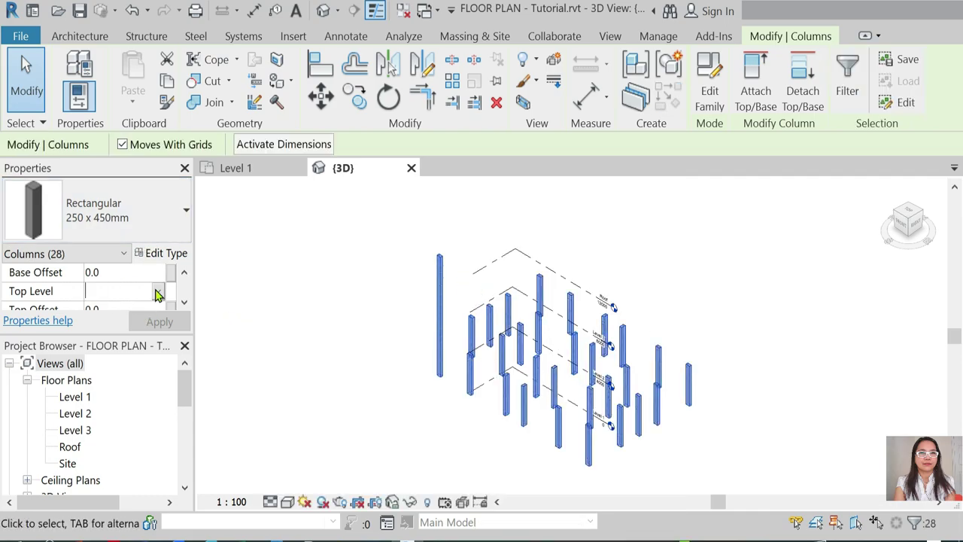
pyautogui.click(158, 295)
pyautogui.click(104, 358)
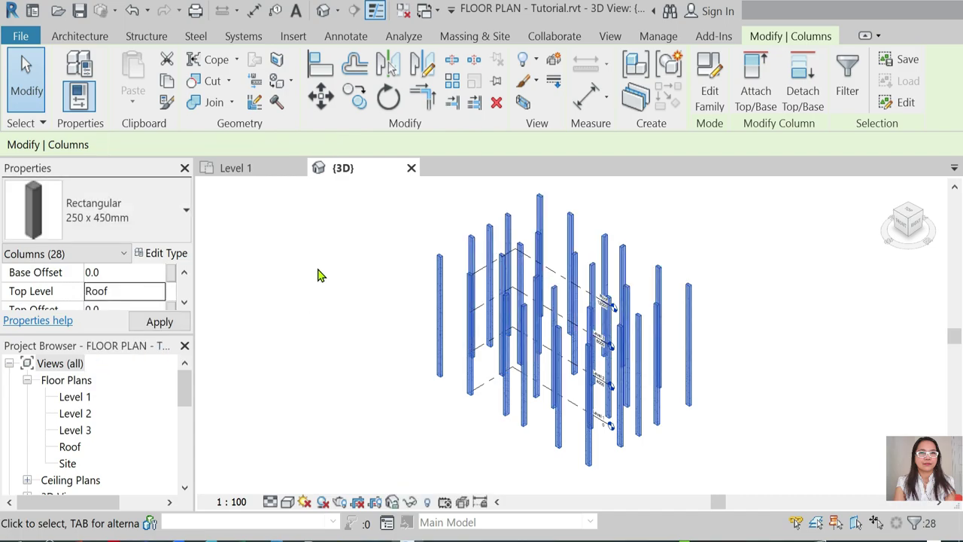
pyautogui.click(793, 389)
pyautogui.scroll(2, 717, 448)
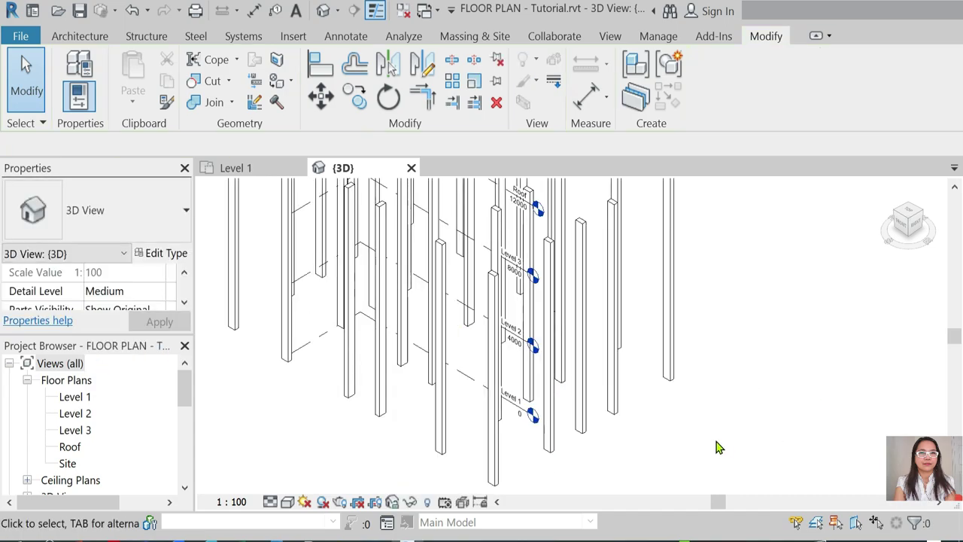
pyautogui.scroll(-1, 717, 448)
pyautogui.scroll(-1, 727, 428)
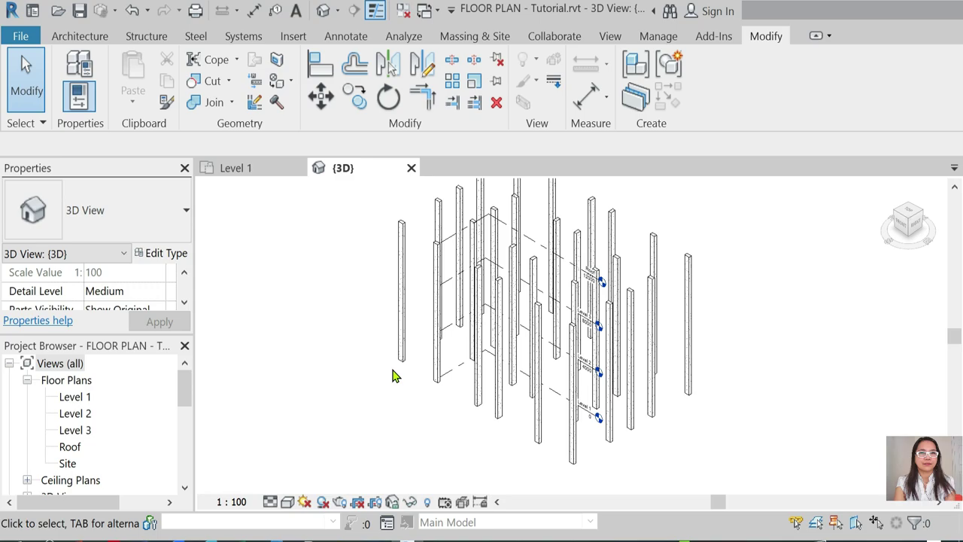
pyautogui.scroll(2, 395, 374)
pyautogui.scroll(-1, 403, 361)
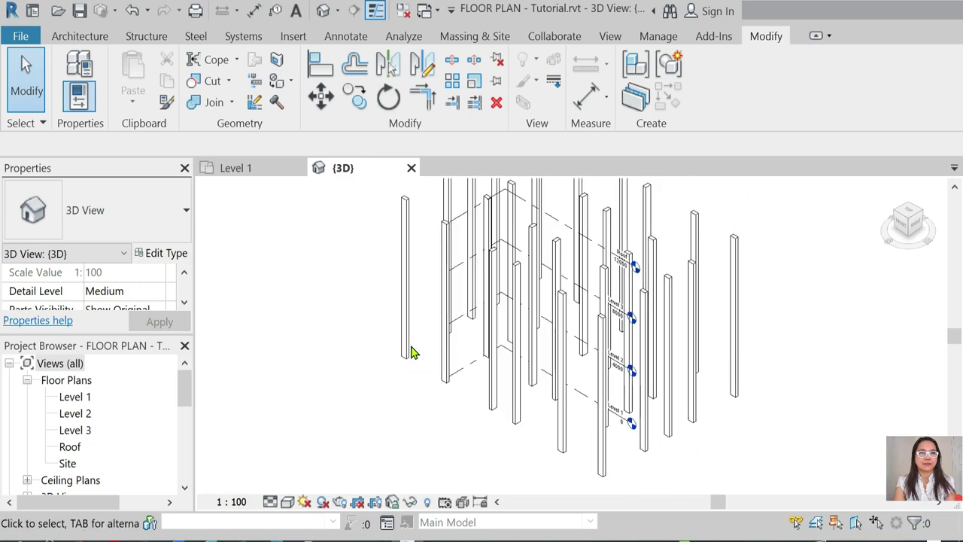
# Select all 28 visible columns and set their Base Offset to -1200.
pyautogui.click(405, 342)
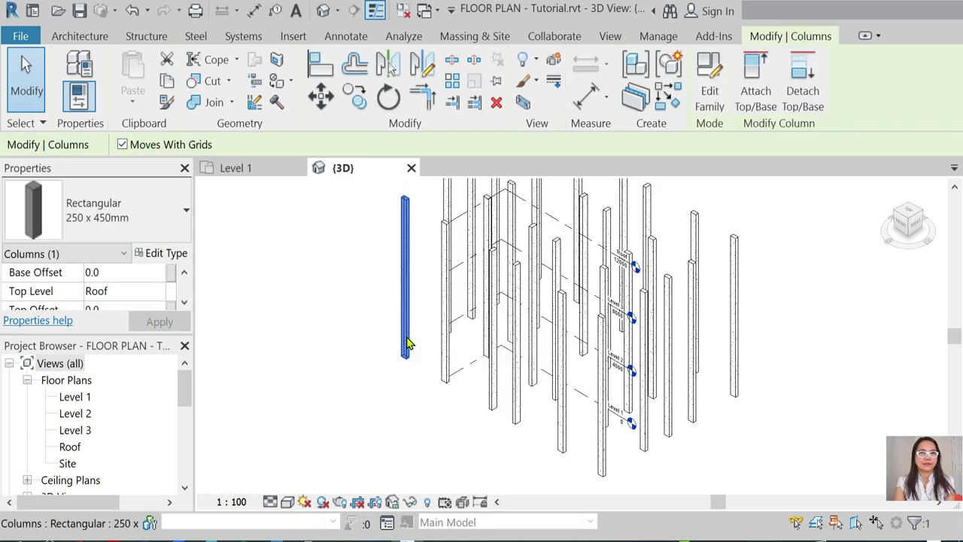
pyautogui.rightClick(406, 340)
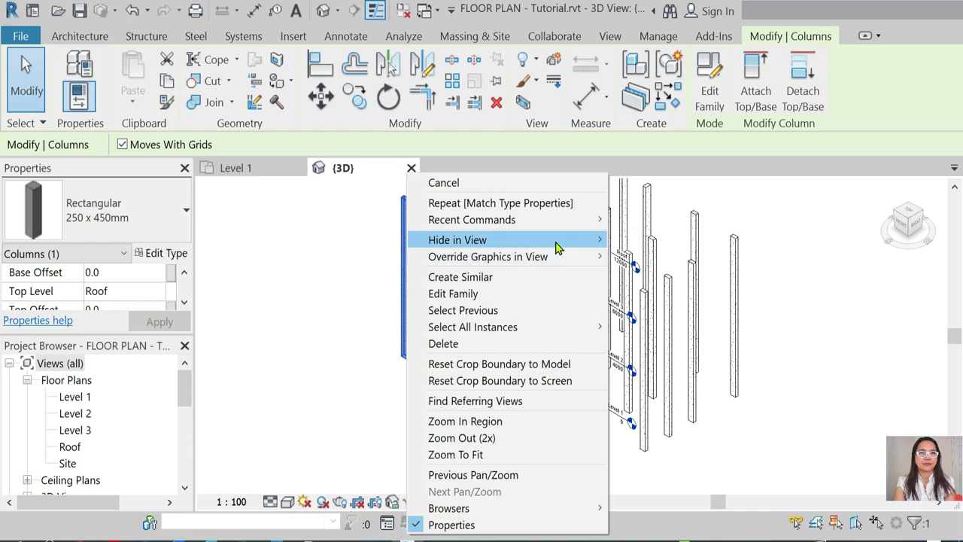
pyautogui.moveTo(473, 326)
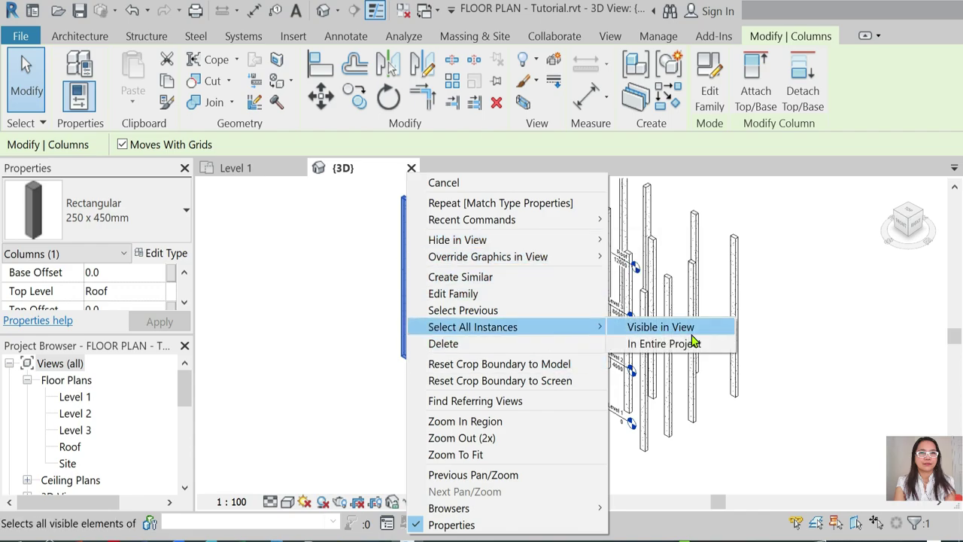
pyautogui.click(691, 331)
pyautogui.scroll(-5, 145, 279)
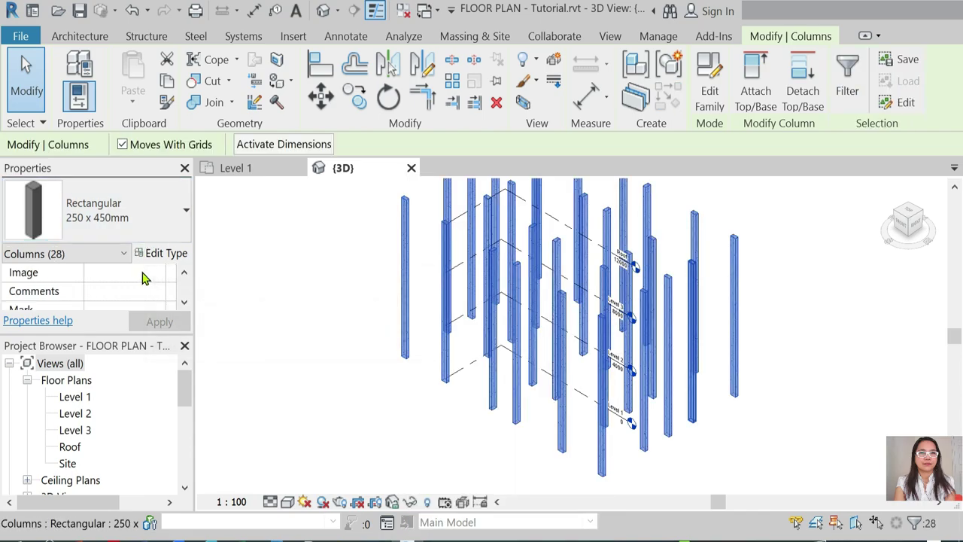
pyautogui.scroll(10, 144, 280)
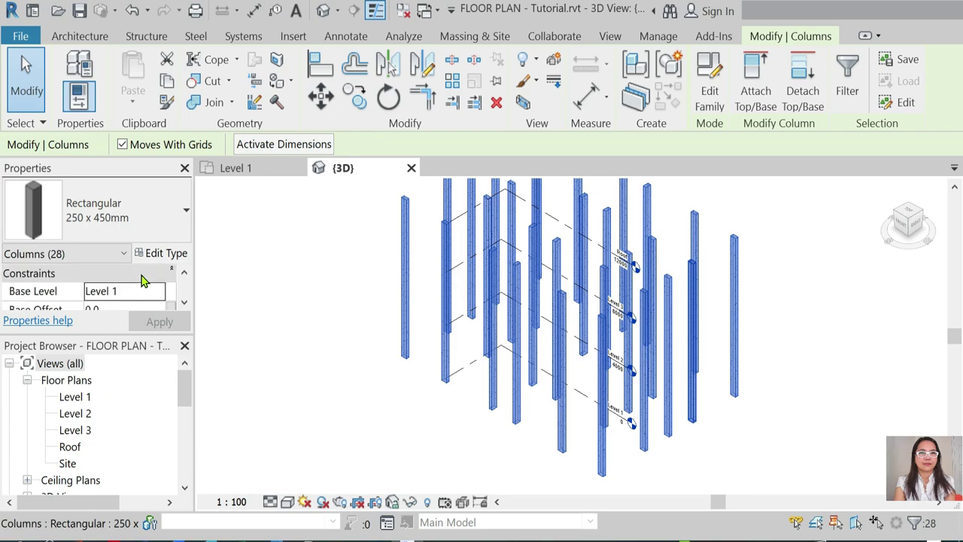
pyautogui.click(184, 303)
pyautogui.write('-1200')
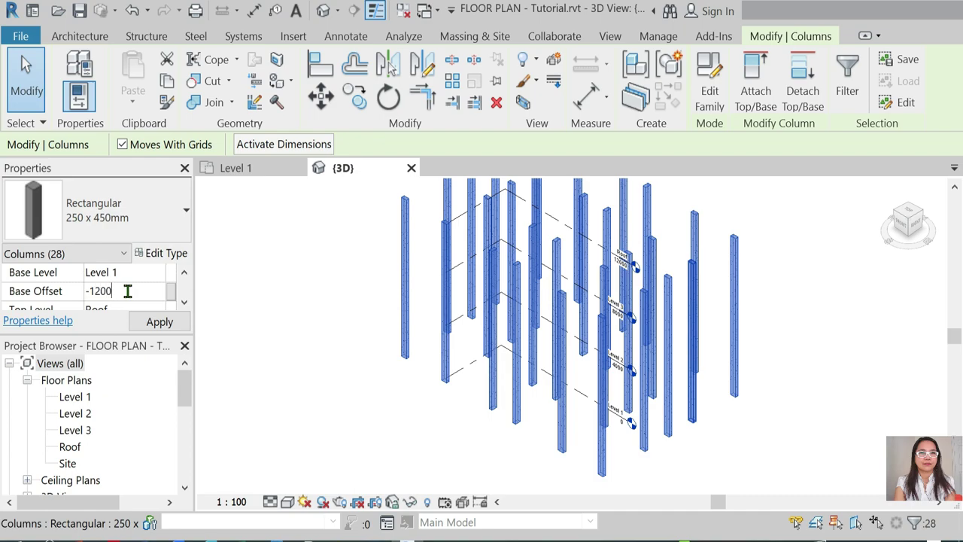
pyautogui.click(171, 318)
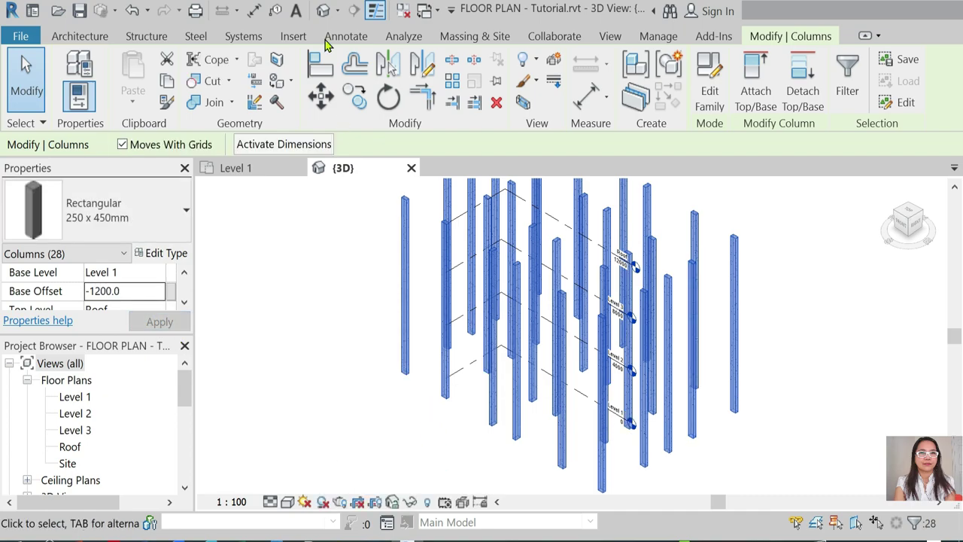
pyautogui.press('Escape')
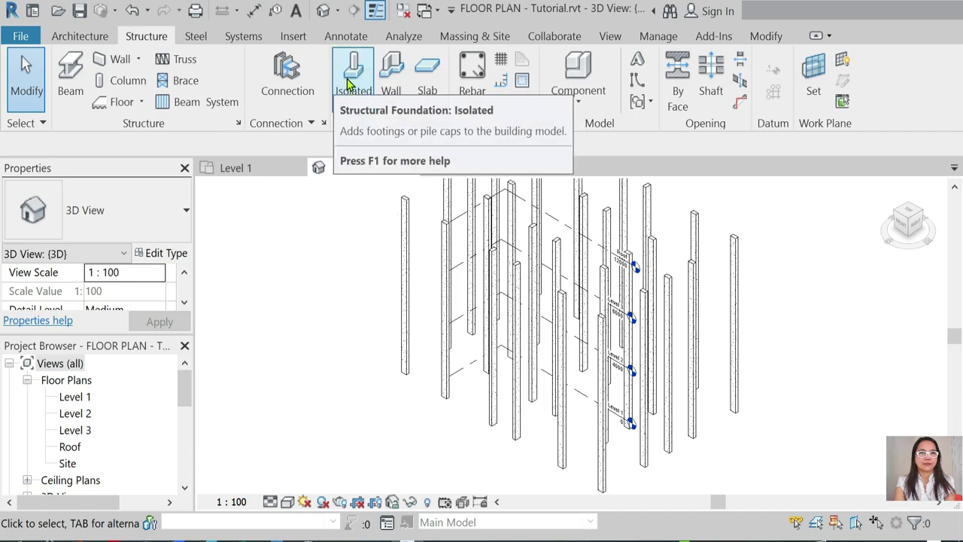
# Start an Isolated foundation and load Footing-Rectangular.rfa from the Structural Foundations library folder.
pyautogui.click(351, 78)
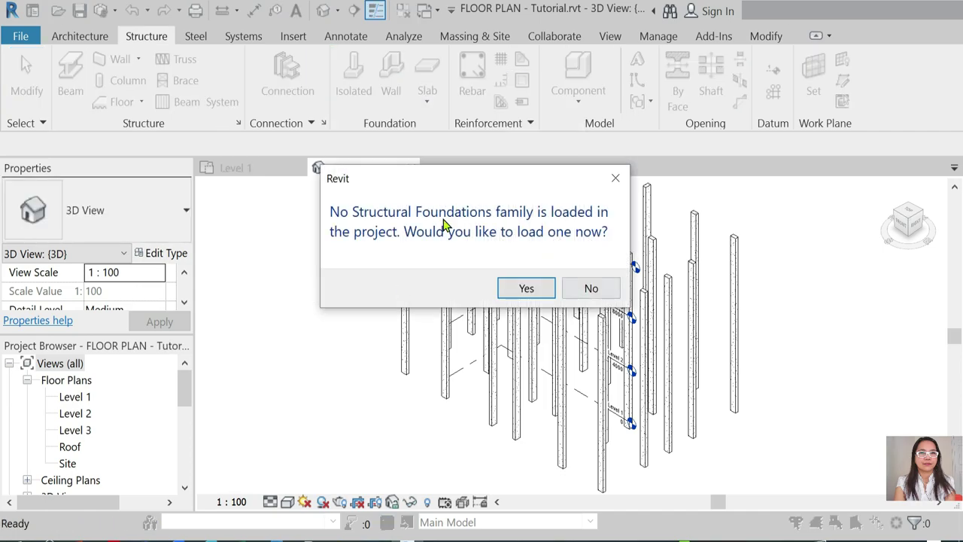
pyautogui.click(528, 292)
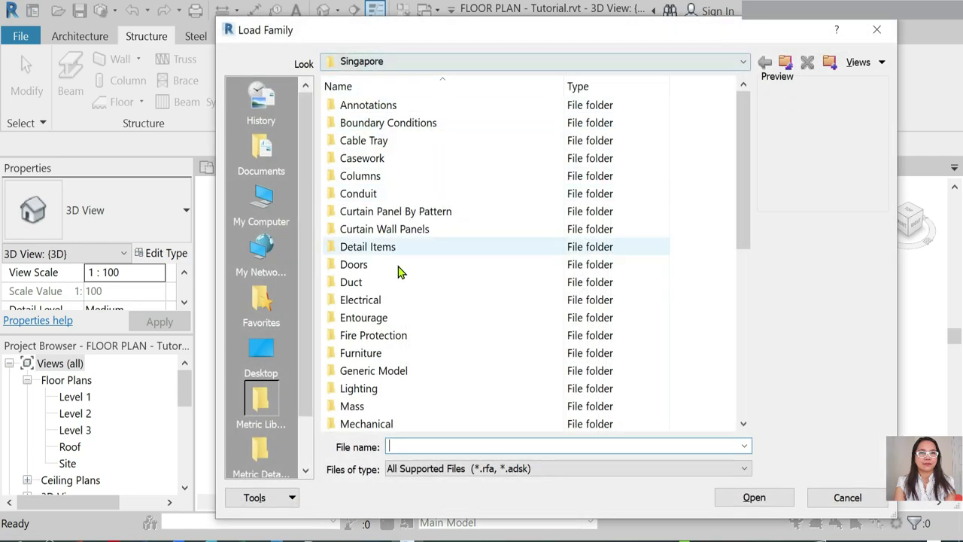
pyautogui.scroll(-1, 389, 282)
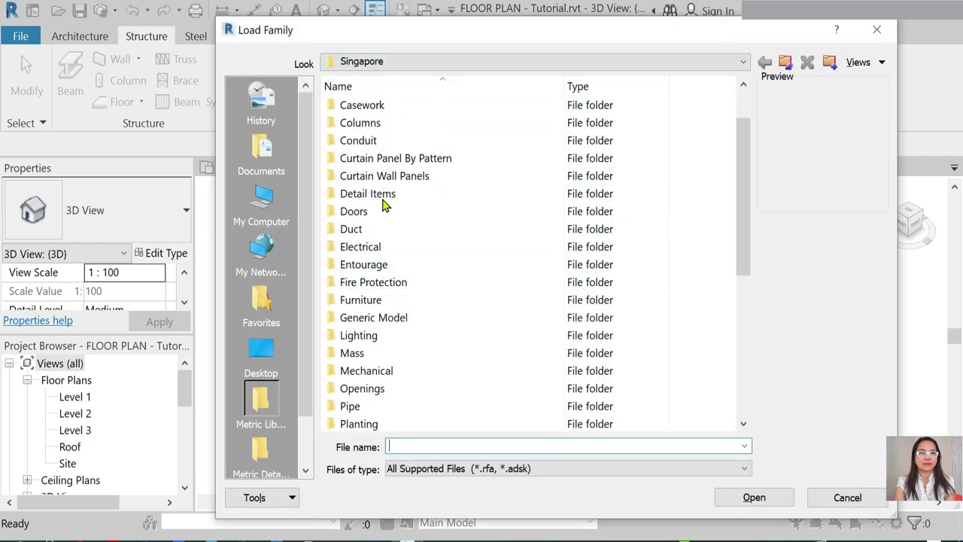
pyautogui.scroll(-5, 404, 264)
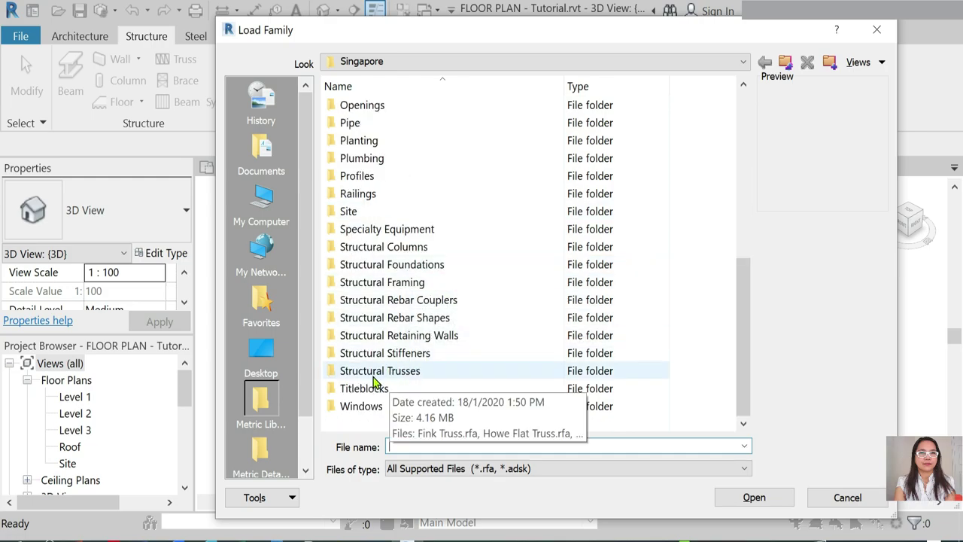
pyautogui.click(397, 269)
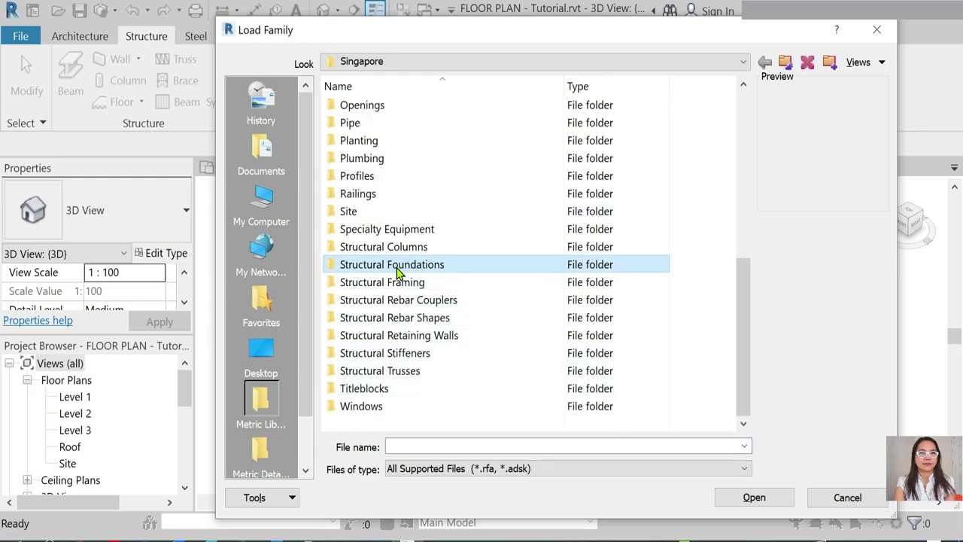
pyautogui.doubleClick(397, 270)
pyautogui.press('Return')
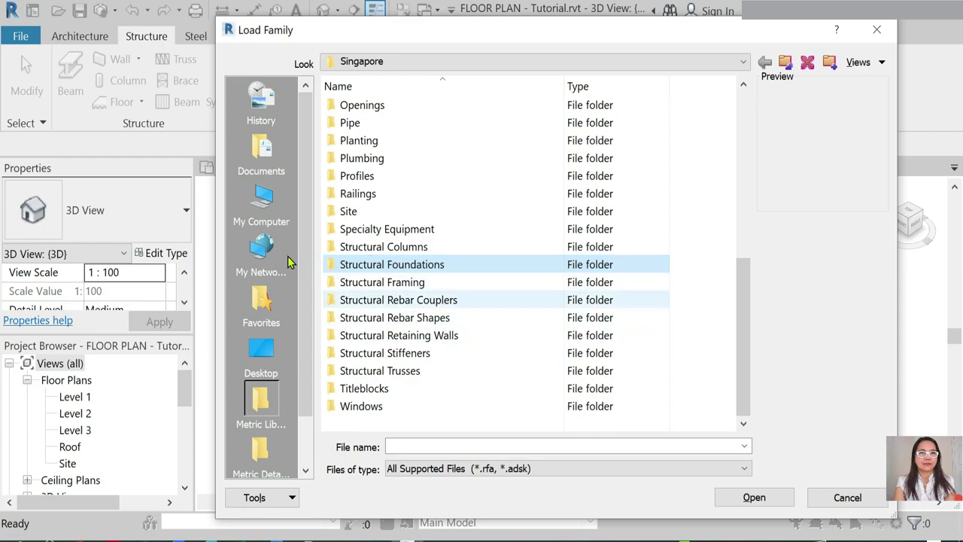
pyautogui.press('Return')
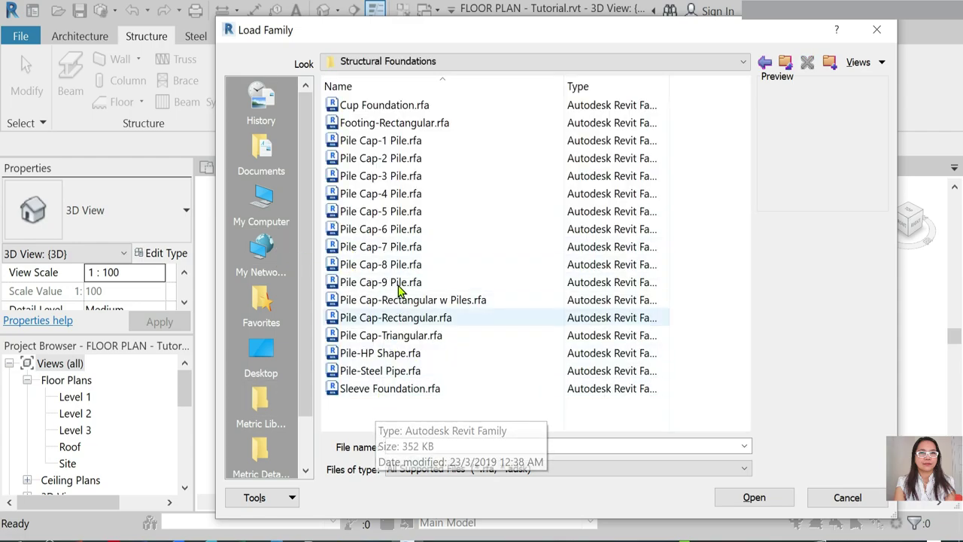
pyautogui.click(393, 128)
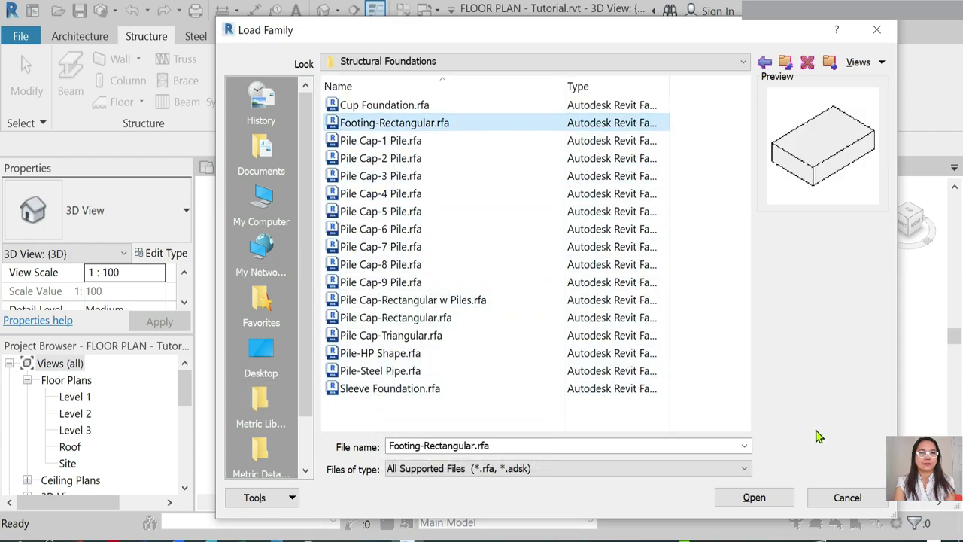
pyautogui.click(745, 500)
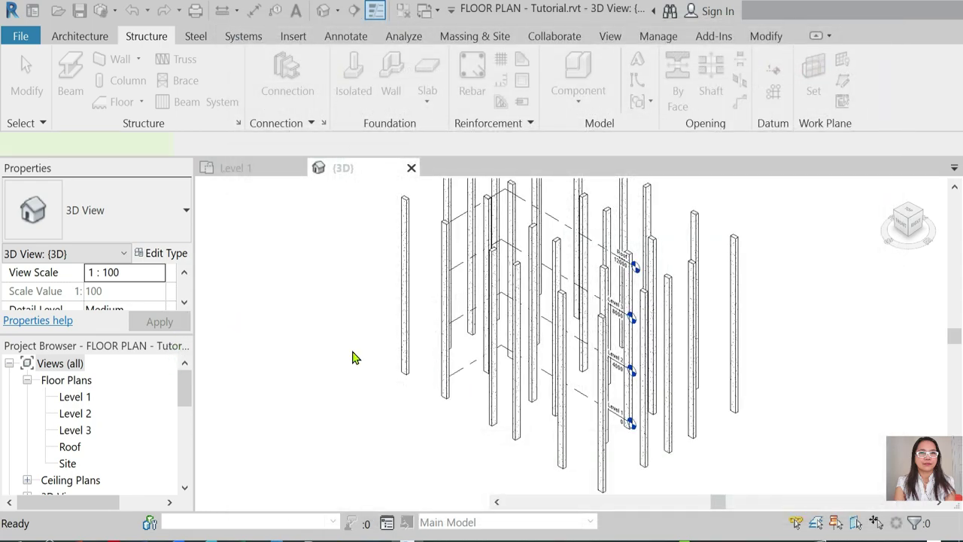
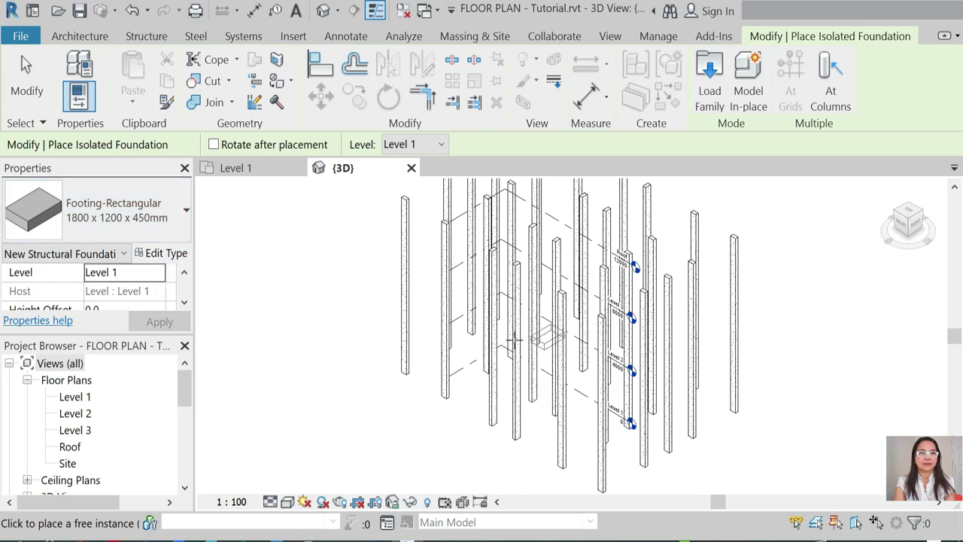
# Set the 3D column view to TOP on the ViewCube and zoom in on the first column.
pyautogui.click(256, 168)
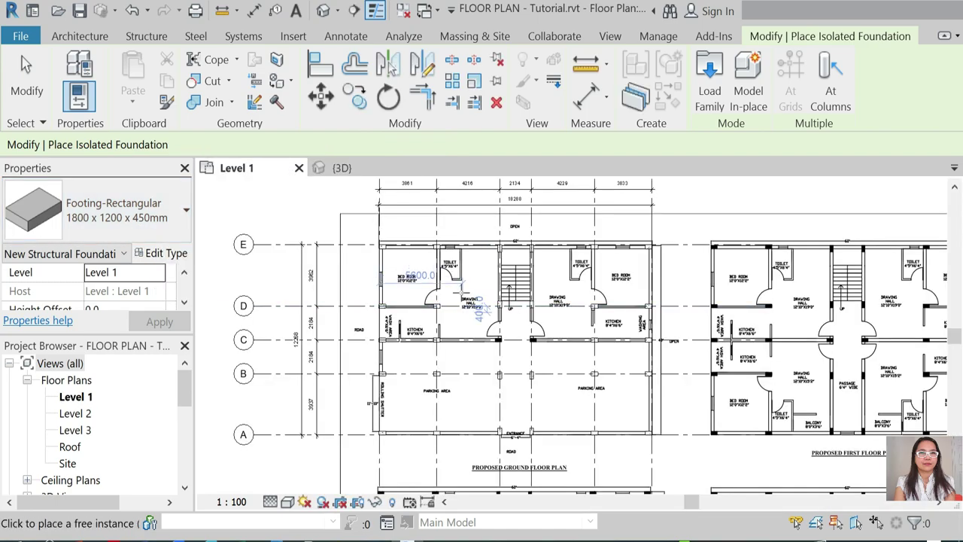
pyautogui.scroll(5, 371, 245)
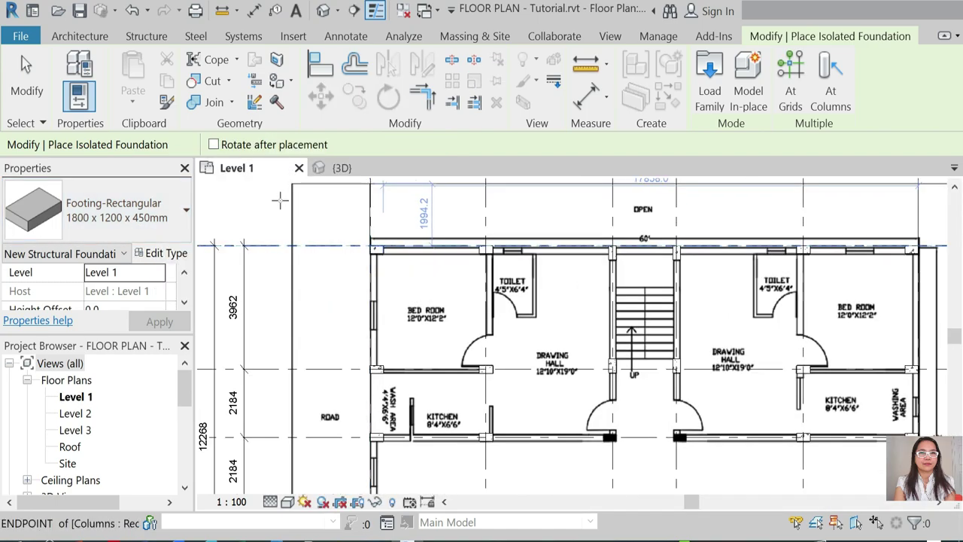
pyautogui.click(324, 168)
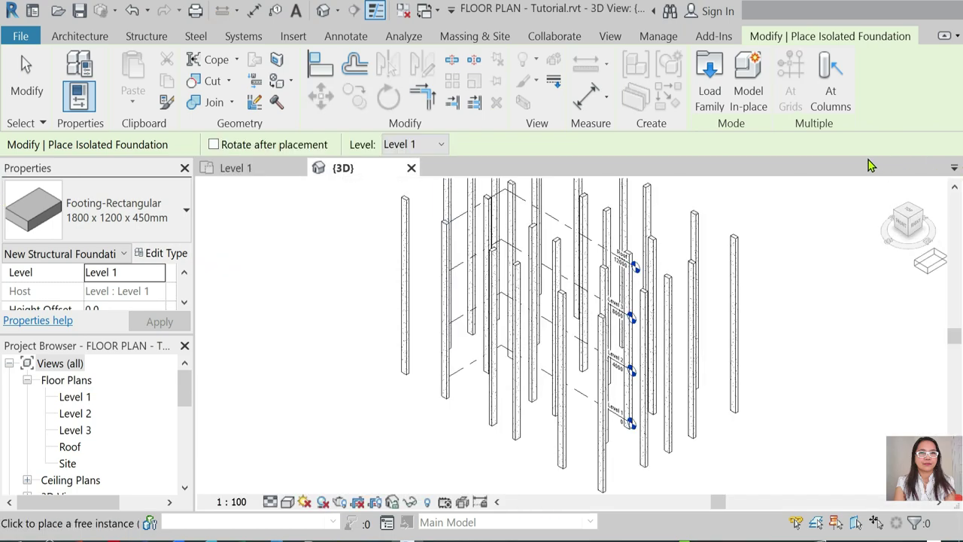
pyautogui.moveTo(920, 219); pyautogui.dragTo(911, 222)
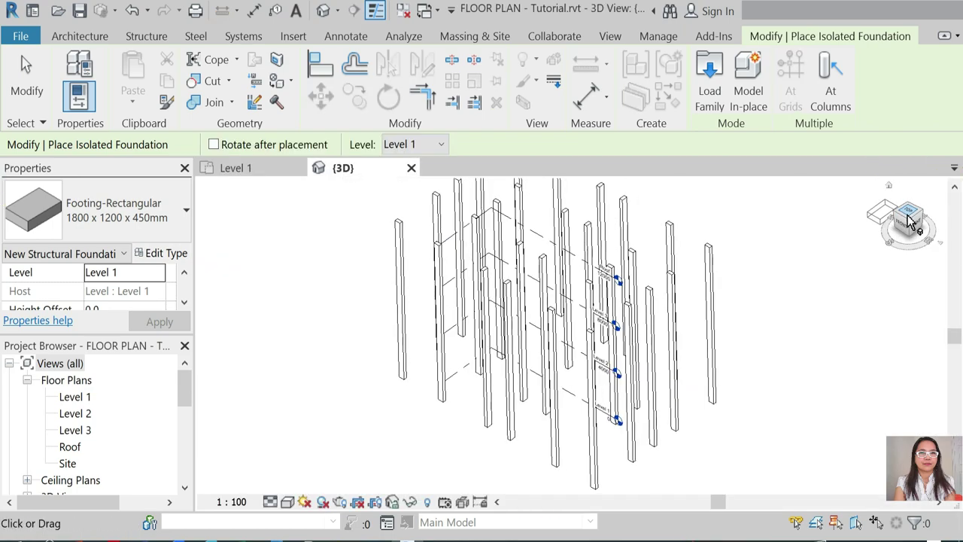
pyautogui.click(911, 222)
pyautogui.scroll(3, 523, 380)
pyautogui.scroll(3, 505, 380)
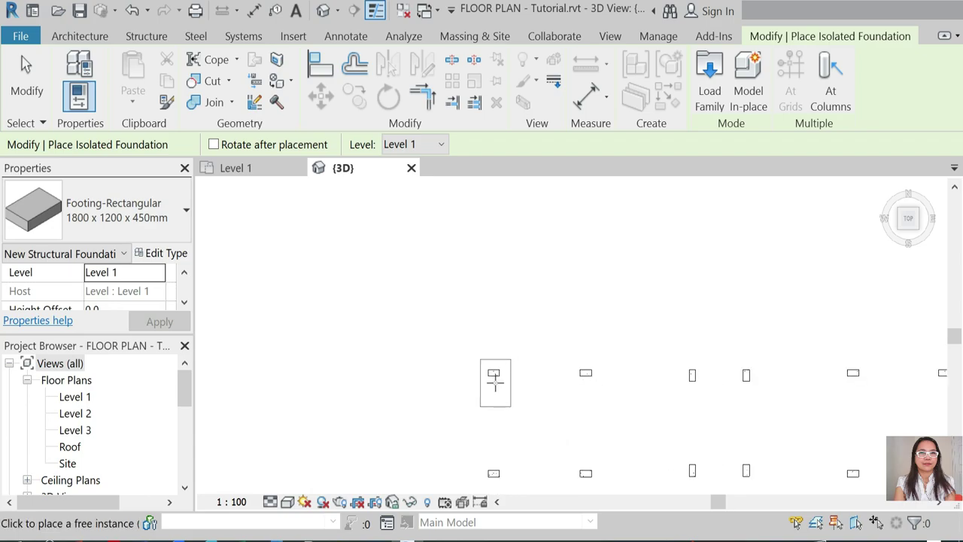
pyautogui.scroll(2, 493, 370)
pyautogui.scroll(2, 492, 369)
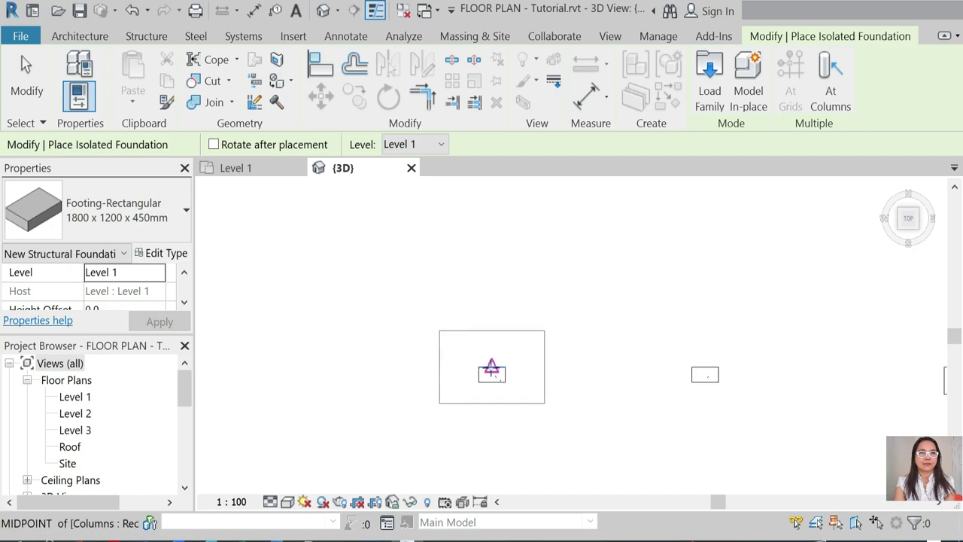
# Place the 1800 x 1200 x 450mm isolated footing at the first column.
pyautogui.click(493, 370)
pyautogui.press('Escape')
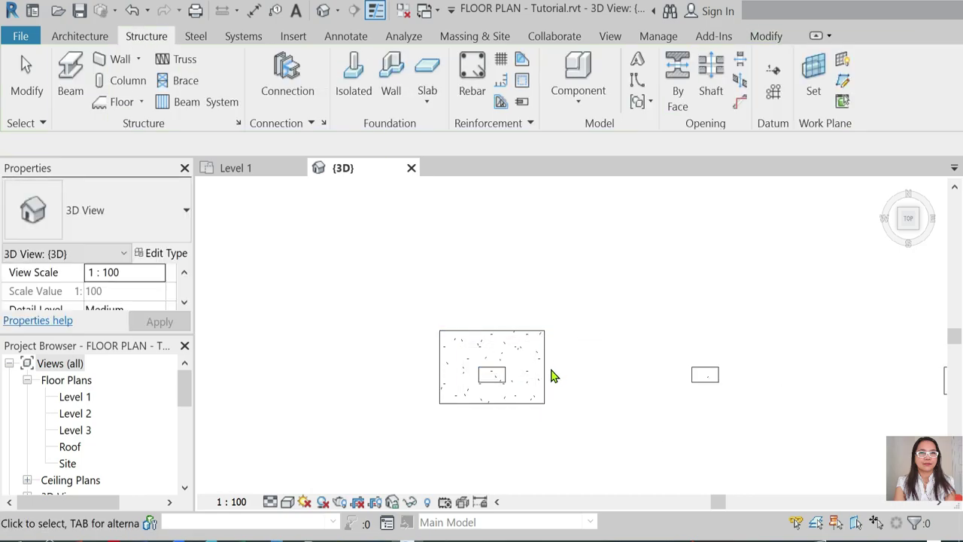
pyautogui.click(536, 328)
pyautogui.click(319, 95)
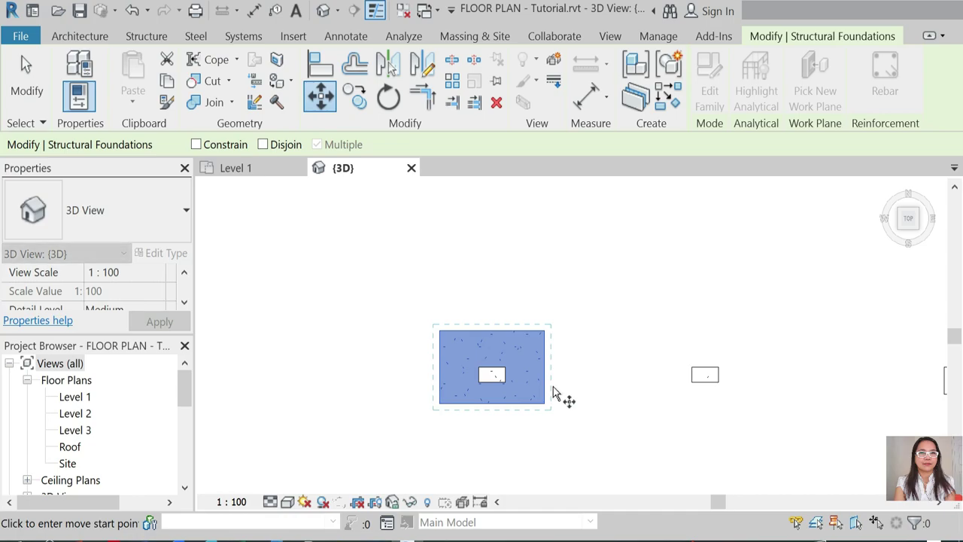
pyautogui.click(545, 368)
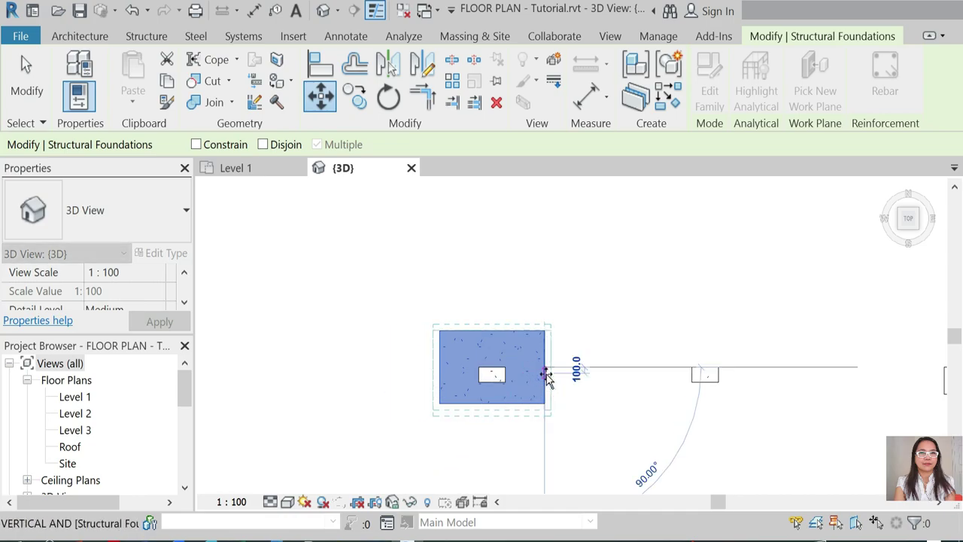
pyautogui.press('Escape')
pyautogui.press('Escape')
# Draw a temporary horizontal model line from the first column to the right.
pyautogui.click(345, 37)
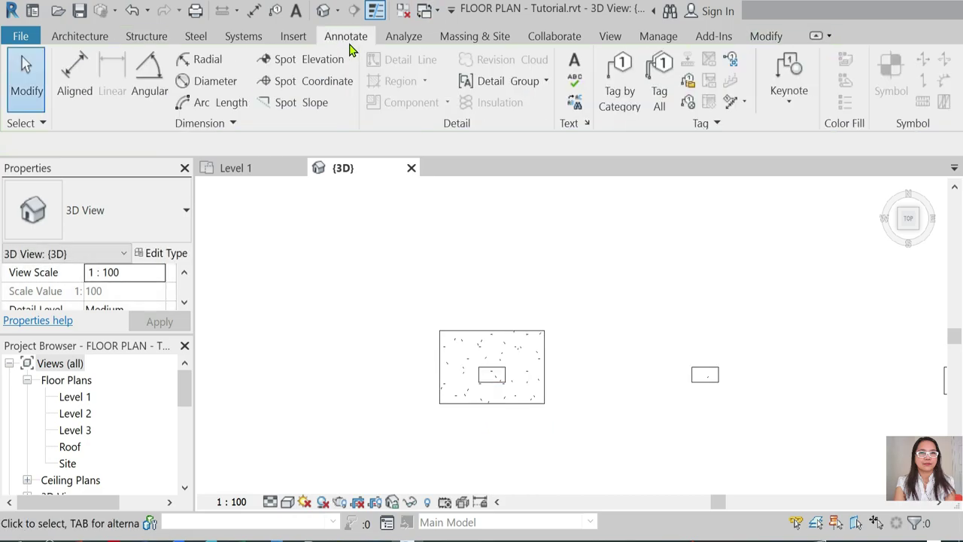
pyautogui.click(79, 36)
pyautogui.click(507, 80)
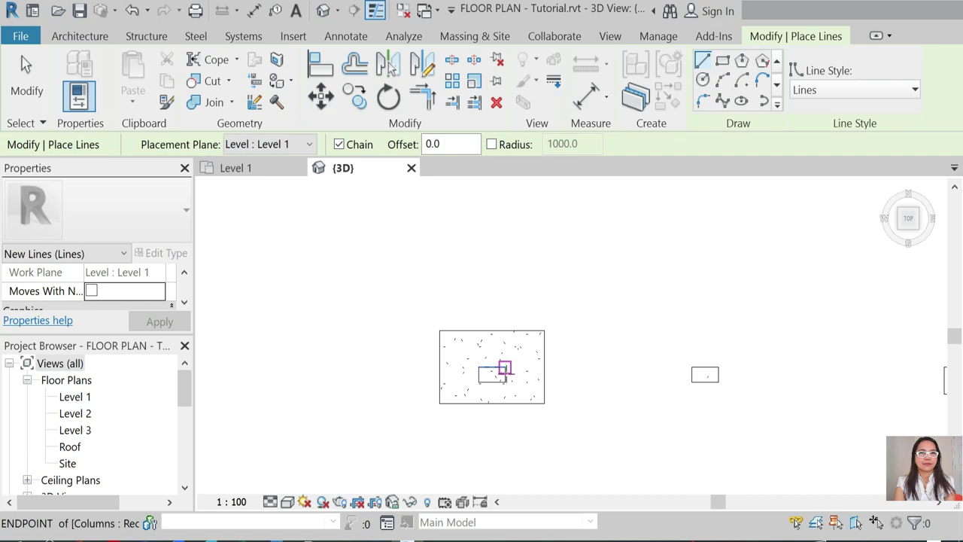
pyautogui.click(504, 370)
pyautogui.click(598, 374)
pyautogui.press('Escape')
pyautogui.press('Escape')
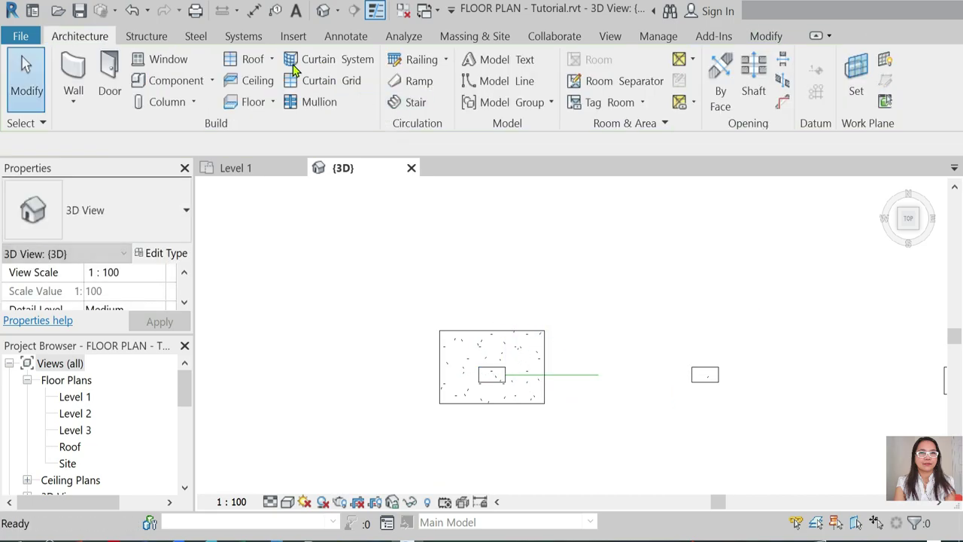
# Move the footing by its edge midpoint onto the model line, then delete the line.
pyautogui.click(776, 41)
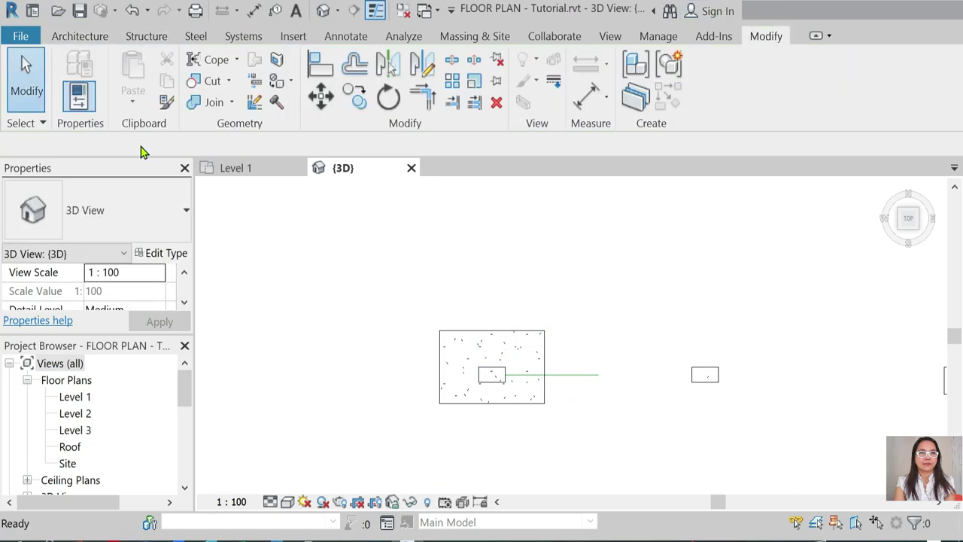
pyautogui.click(322, 68)
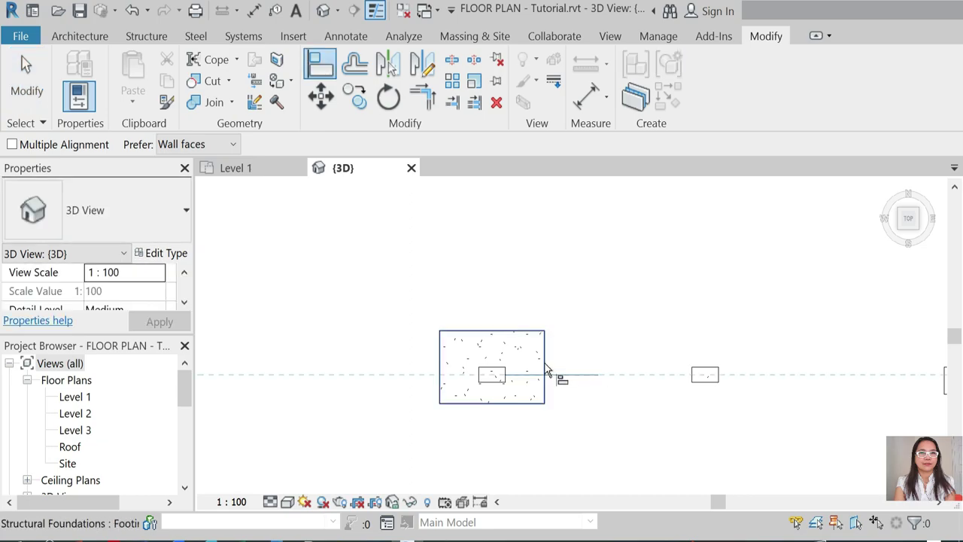
pyautogui.press('Escape')
pyautogui.moveTo(539, 288); pyautogui.dragTo(396, 404)
pyautogui.click(320, 94)
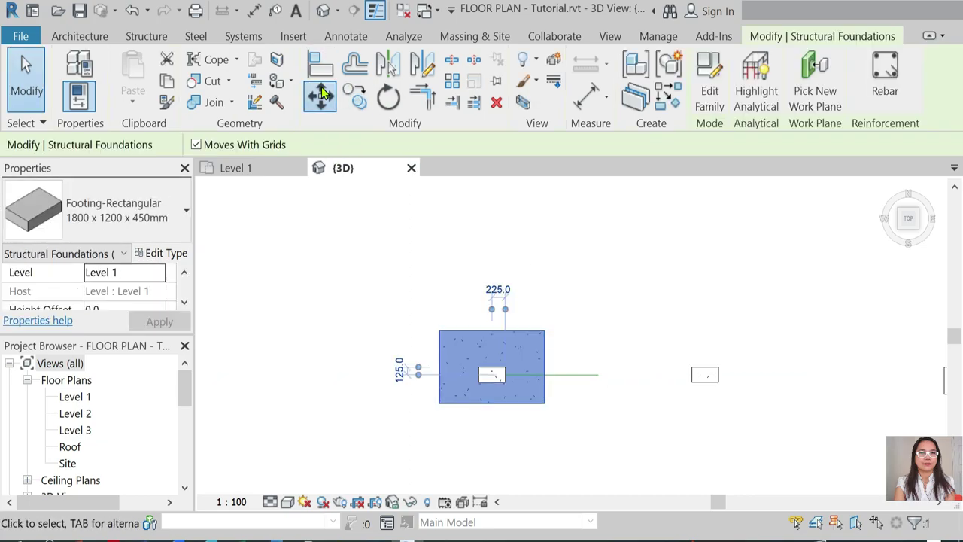
pyautogui.click(548, 375)
pyautogui.click(594, 434)
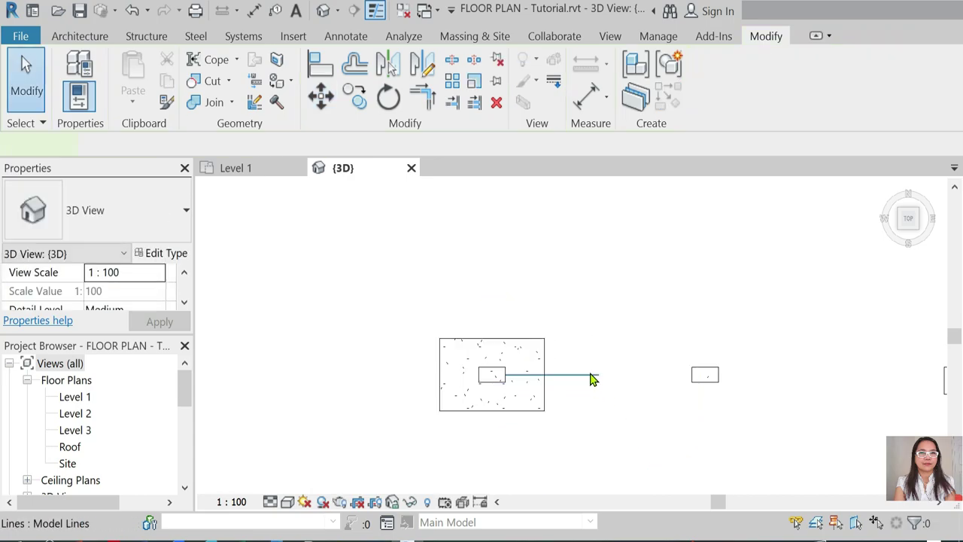
pyautogui.click(593, 378)
pyautogui.press('Delete')
pyautogui.scroll(-2, 323, 392)
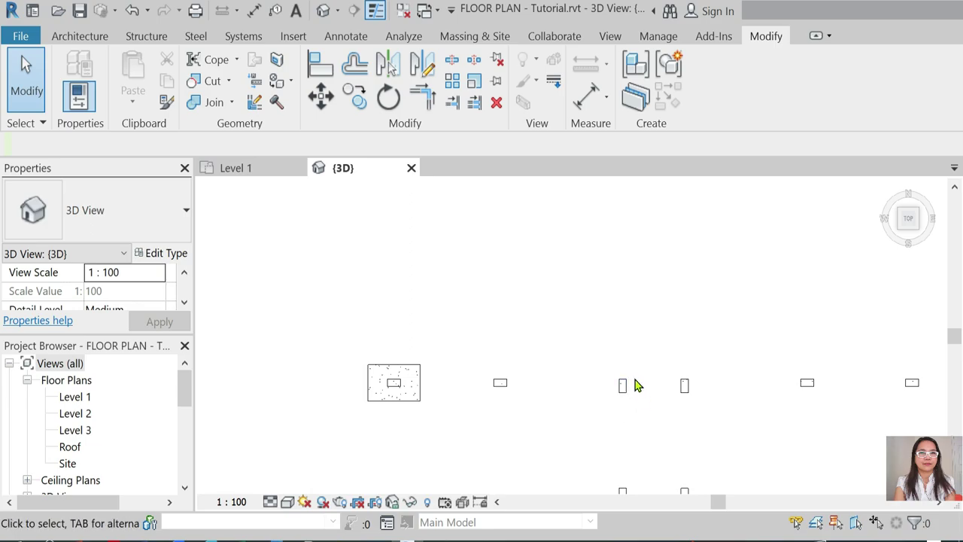
# Copy the first footing to the next column, snapping to midpoints only.
pyautogui.click(410, 407)
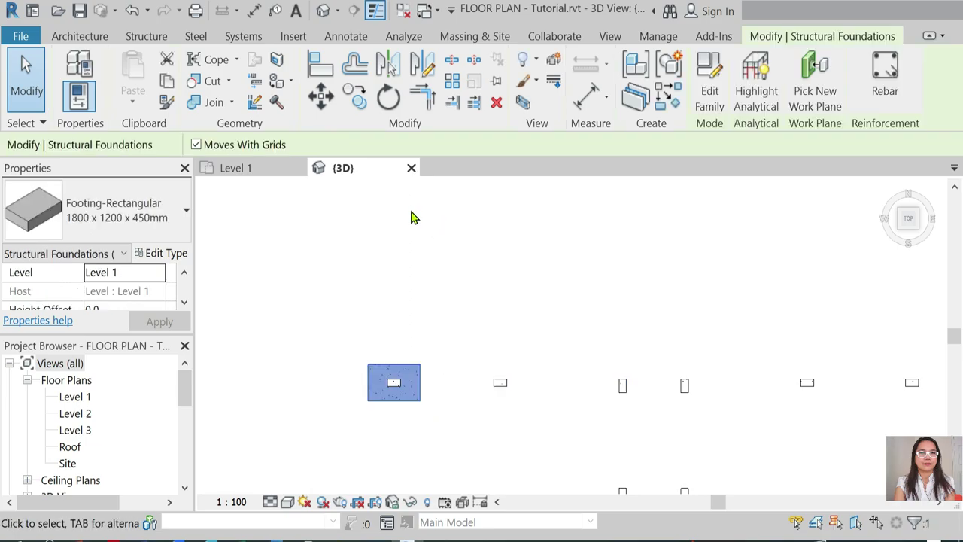
pyautogui.click(354, 92)
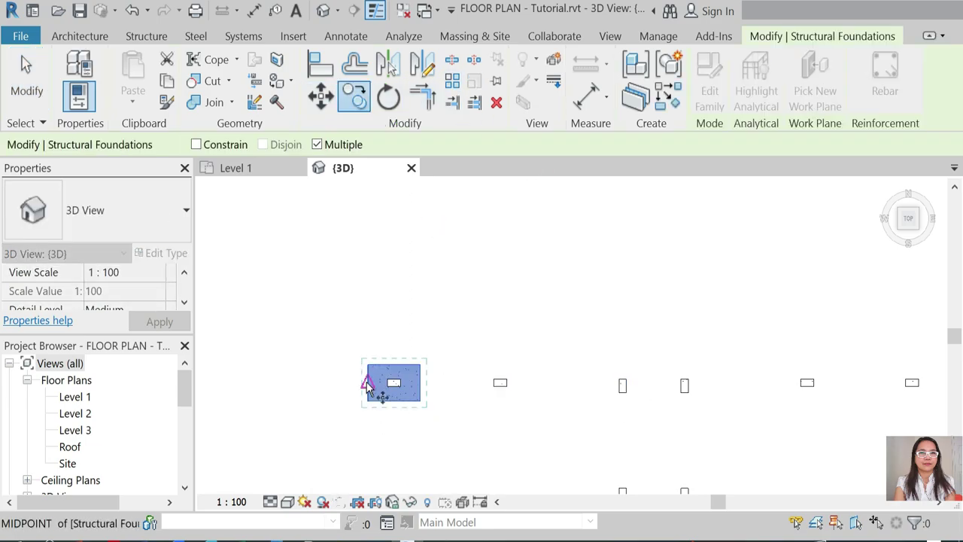
pyautogui.click(368, 389)
pyautogui.scroll(2, 626, 385)
pyautogui.scroll(1, 615, 383)
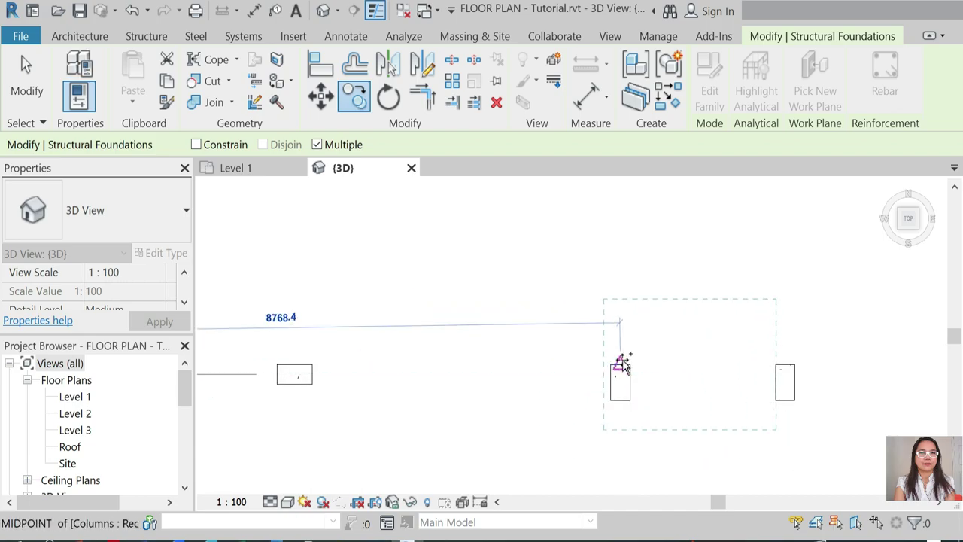
pyautogui.scroll(1, 611, 375)
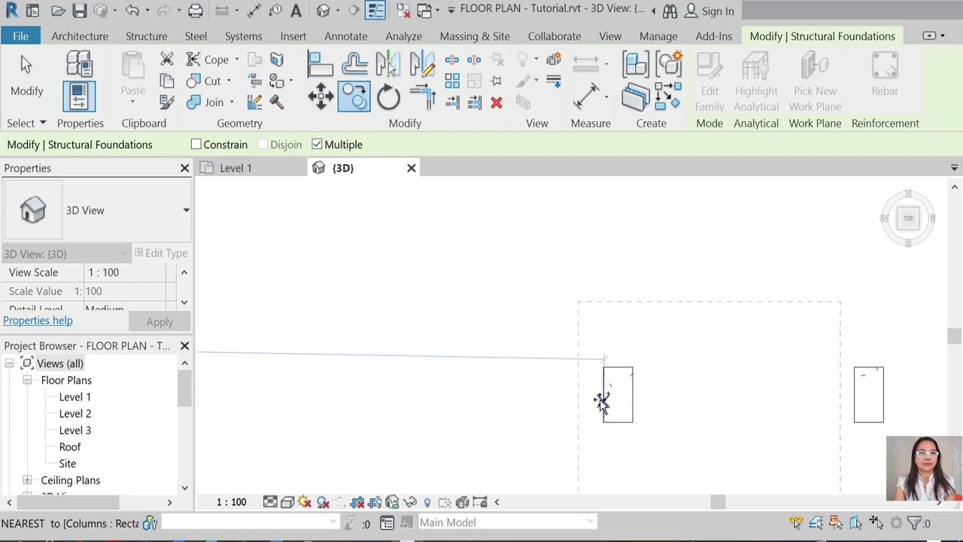
pyautogui.rightClick(666, 399)
pyautogui.moveTo(720, 202)
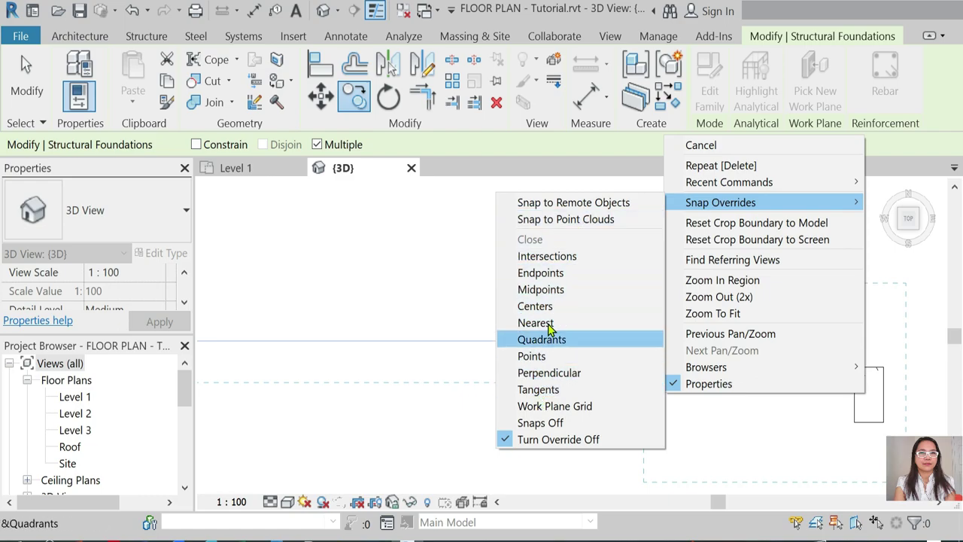
pyautogui.click(539, 290)
pyautogui.click(602, 398)
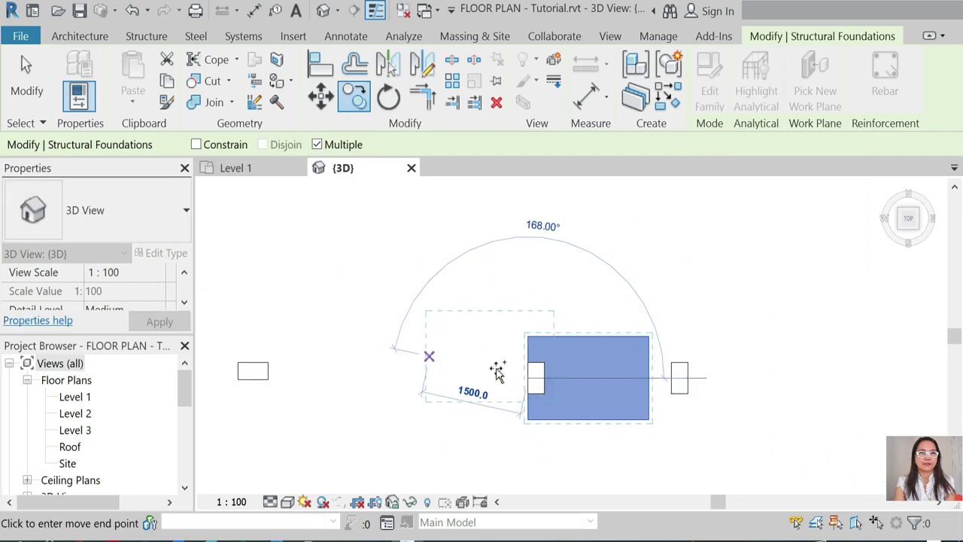
pyautogui.click(497, 369)
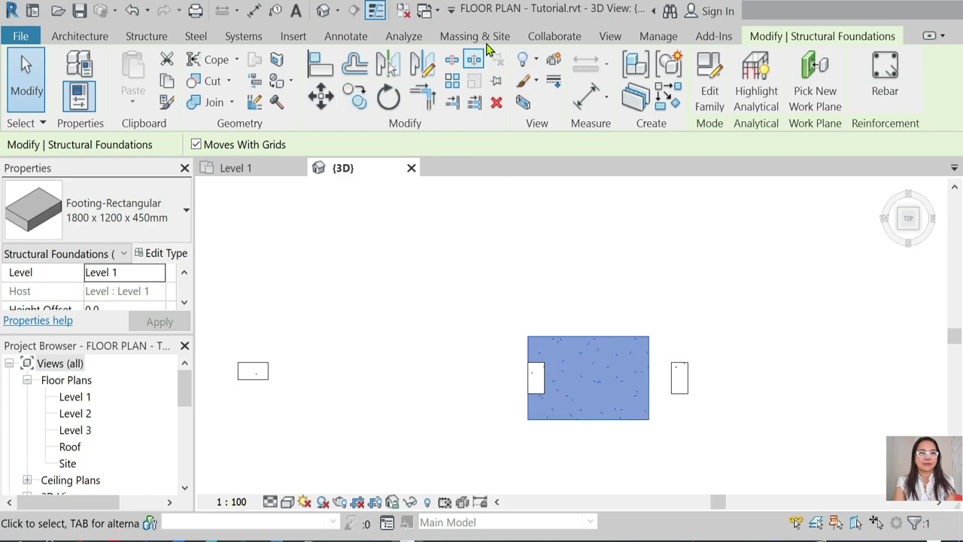
# Draw a vertical reference line at the column and centre the copied footing on it.
pyautogui.click(77, 36)
pyautogui.click(508, 79)
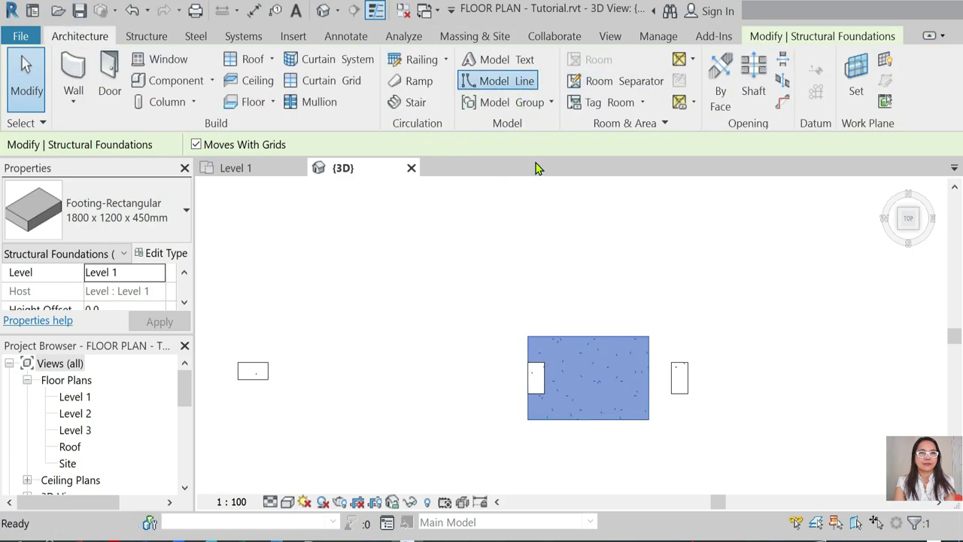
pyautogui.click(537, 354)
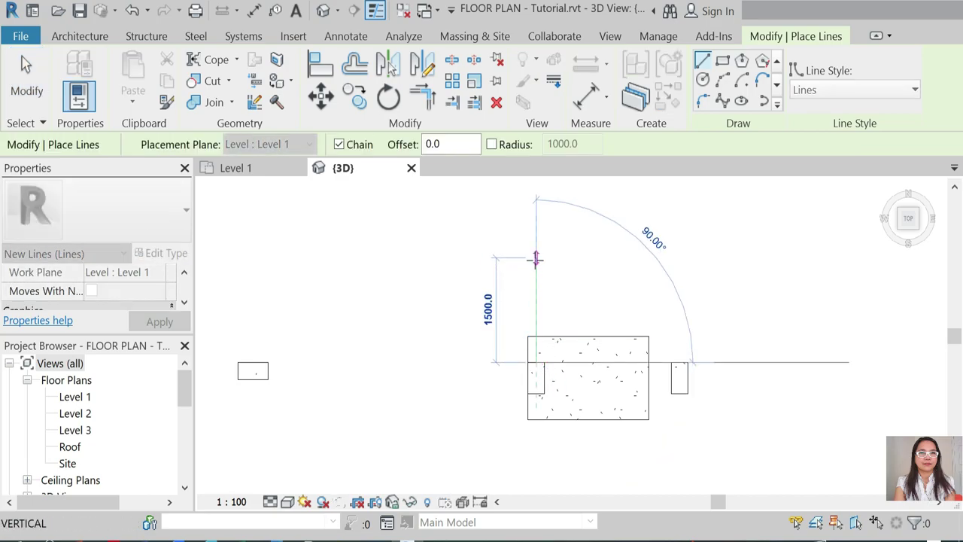
pyautogui.click(536, 259)
pyautogui.press('Escape')
pyautogui.press('Escape')
pyautogui.click(598, 346)
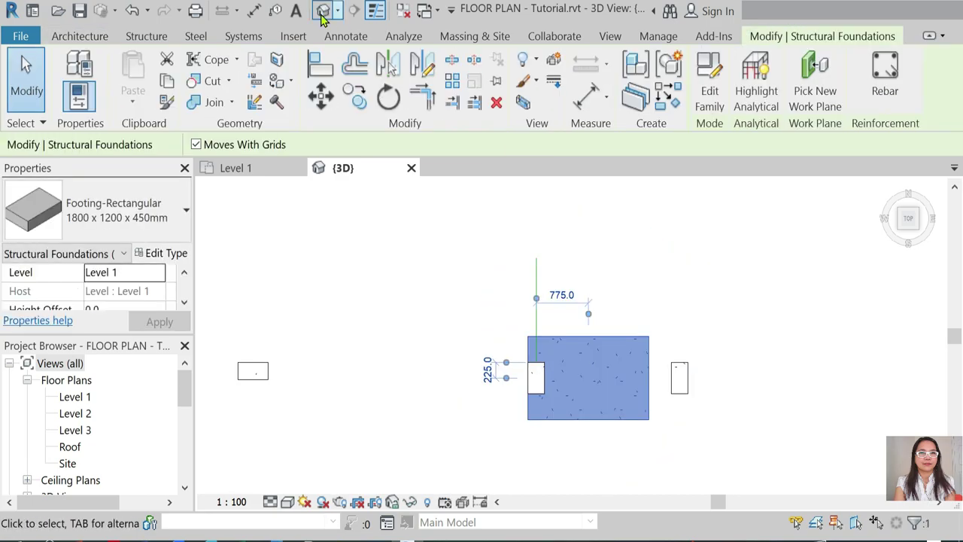
pyautogui.click(322, 101)
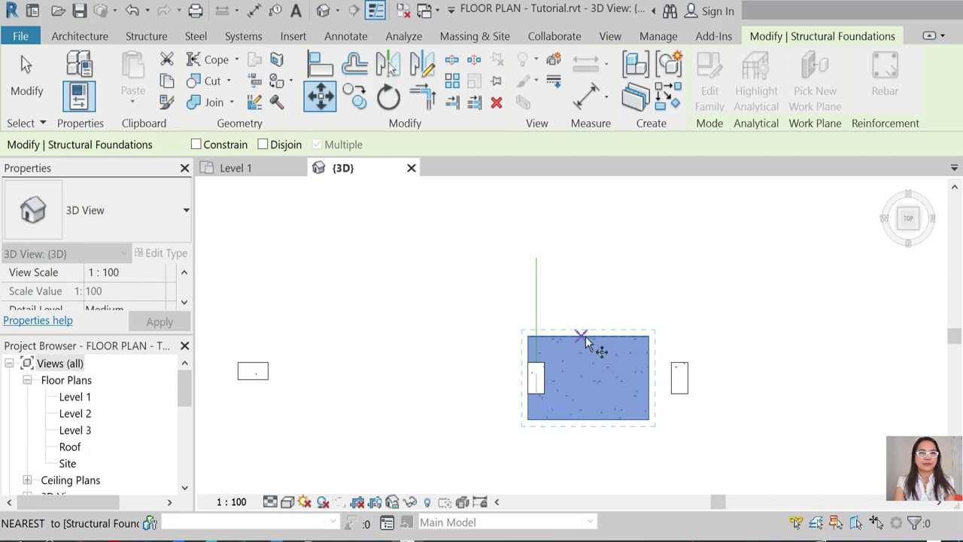
pyautogui.click(587, 337)
pyautogui.click(621, 316)
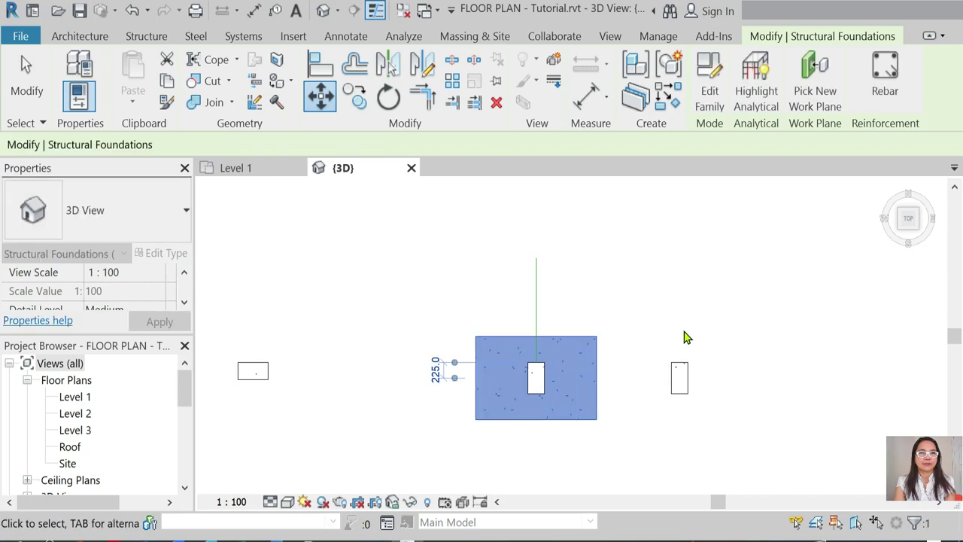
pyautogui.scroll(-2, 367, 282)
# Delete the leftover model line and zoom out to see all footings.
pyautogui.click(528, 279)
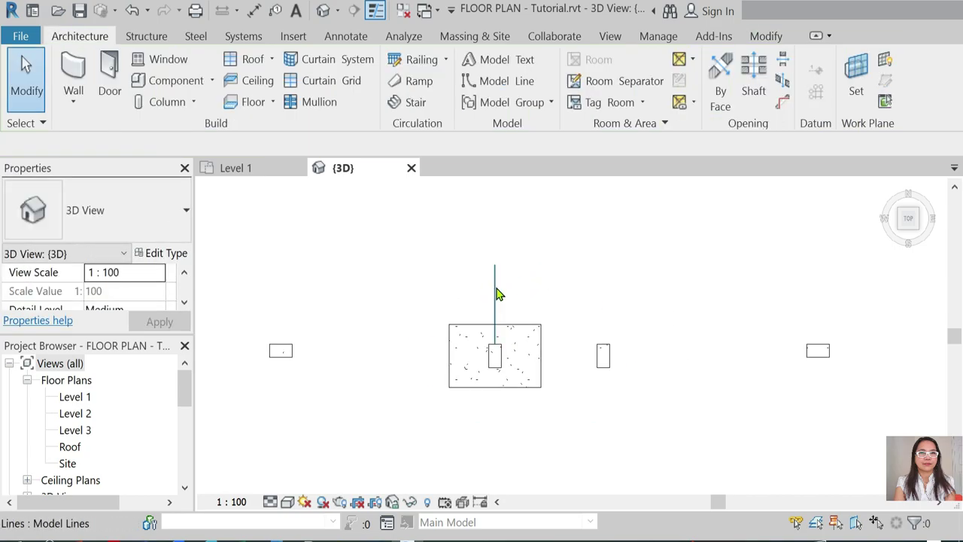
pyautogui.click(495, 290)
pyautogui.press('Delete')
pyautogui.scroll(-2, 493, 256)
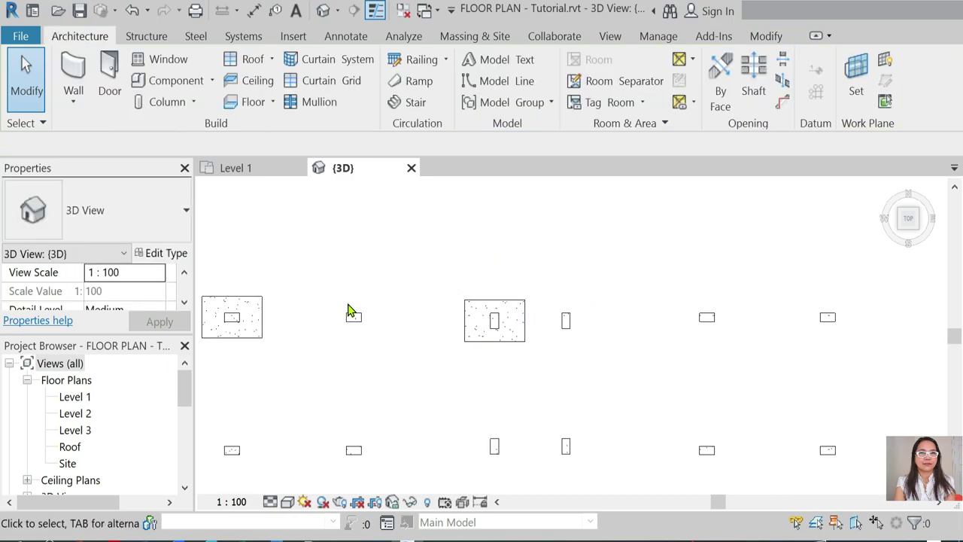
pyautogui.scroll(-1, 414, 253)
pyautogui.scroll(-2, 476, 288)
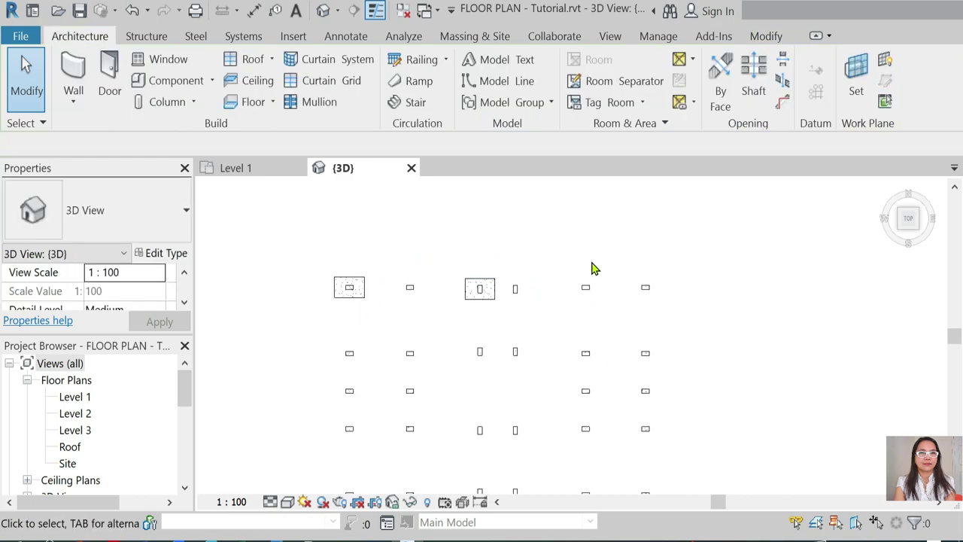
pyautogui.scroll(-1, 398, 266)
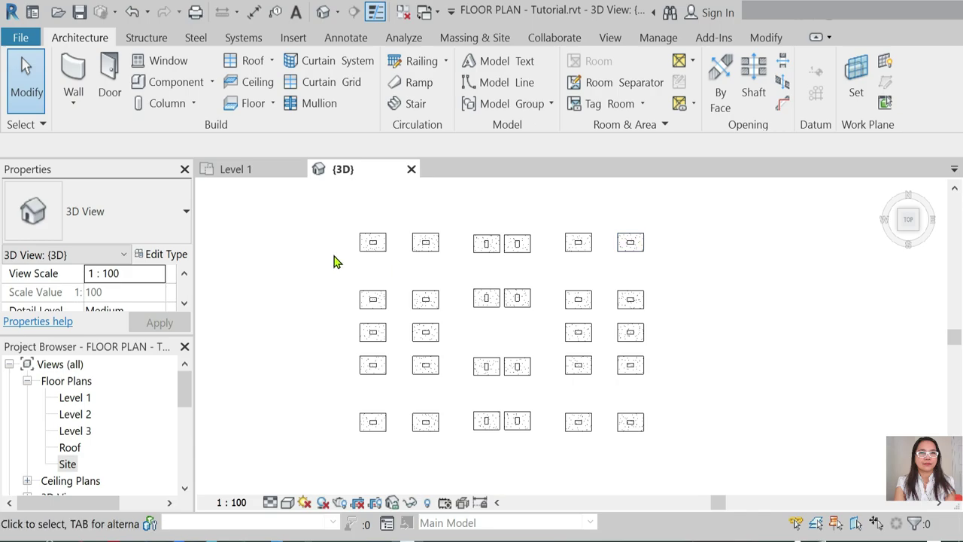
# On Level 1, unpin the floor-plan image, copy it to the clipboard, and re-pin it.
pyautogui.doubleClick(67, 471)
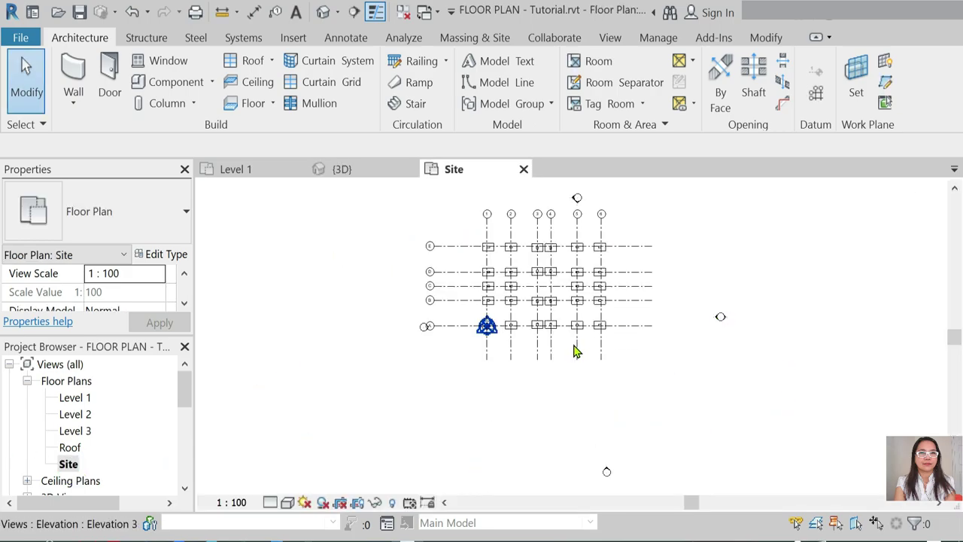
pyautogui.scroll(2, 606, 233)
pyautogui.scroll(1, 670, 294)
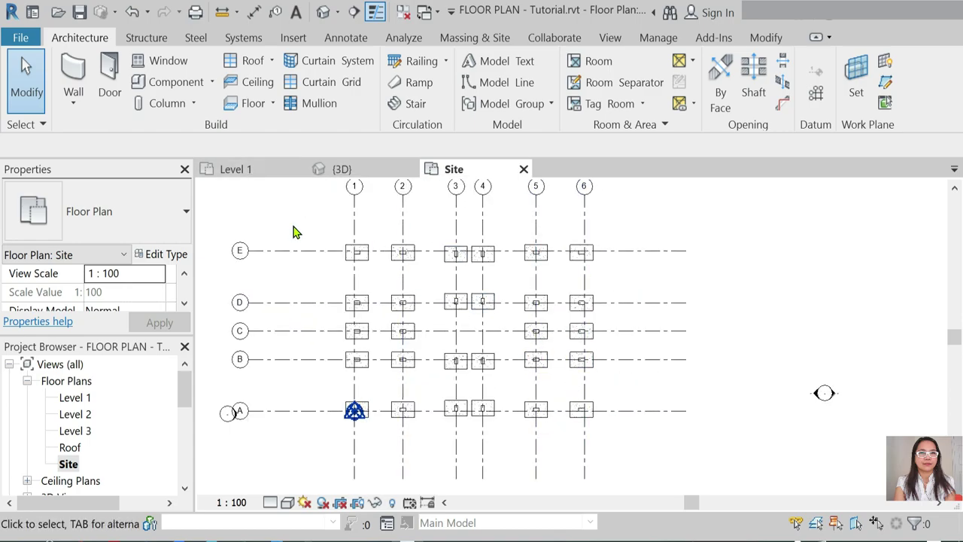
pyautogui.click(255, 173)
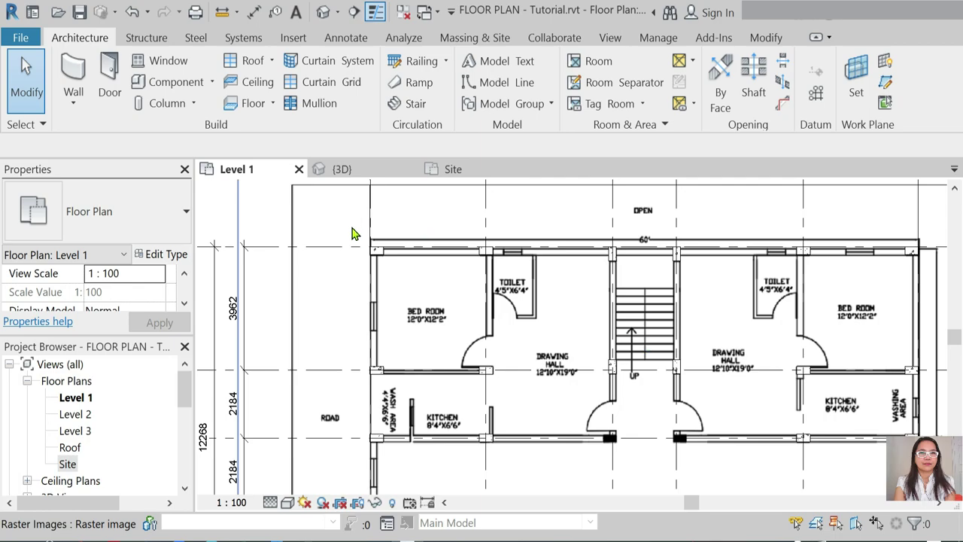
pyautogui.scroll(-2, 351, 255)
pyautogui.scroll(-2, 376, 316)
pyautogui.scroll(1, 414, 451)
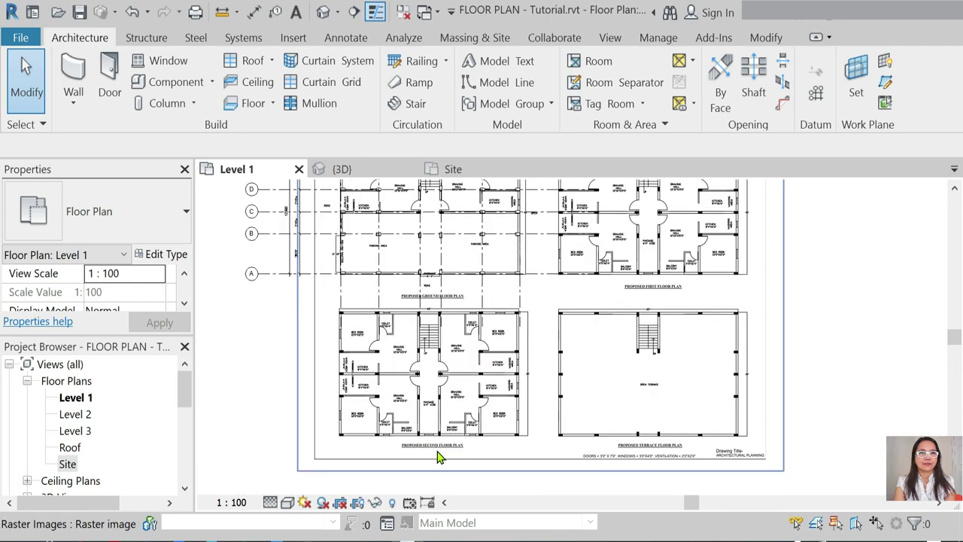
pyautogui.scroll(-1, 416, 450)
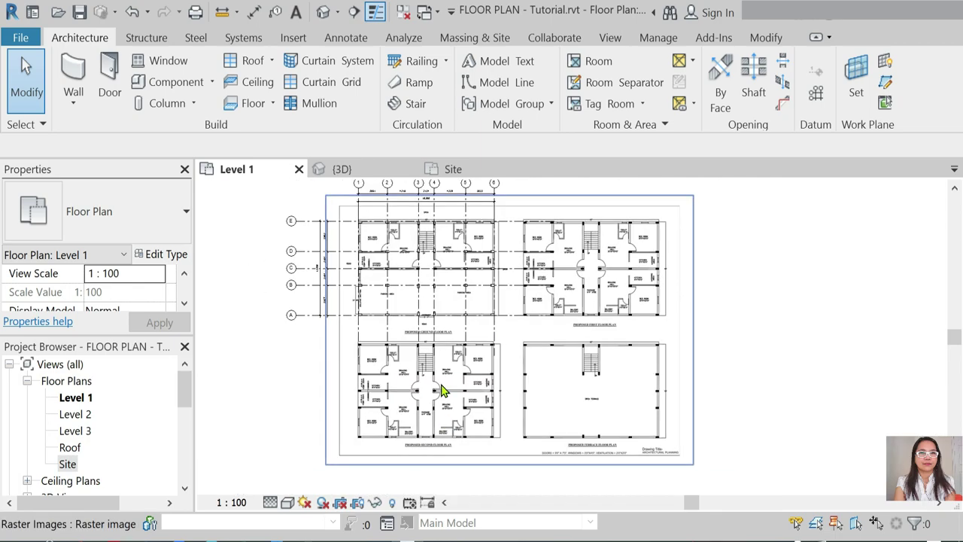
pyautogui.click(557, 240)
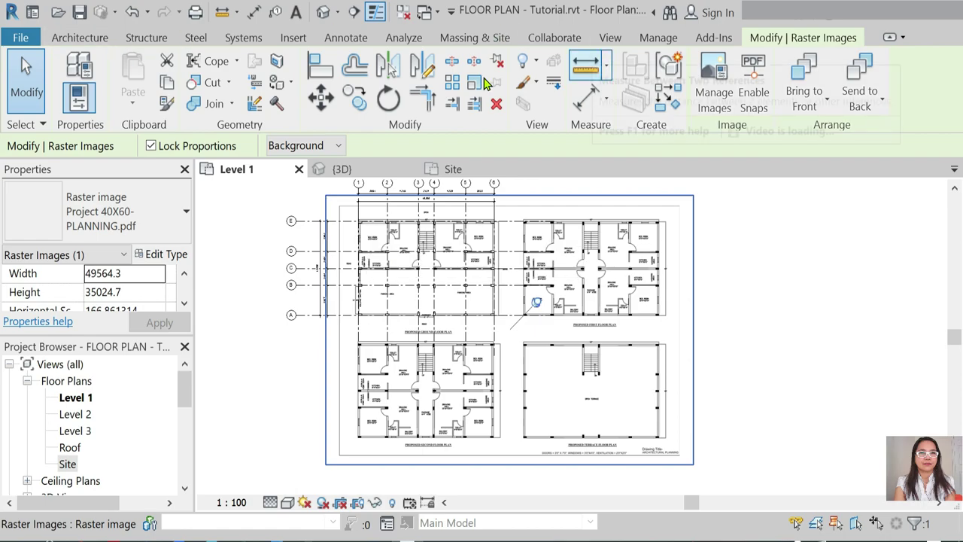
pyautogui.click(554, 61)
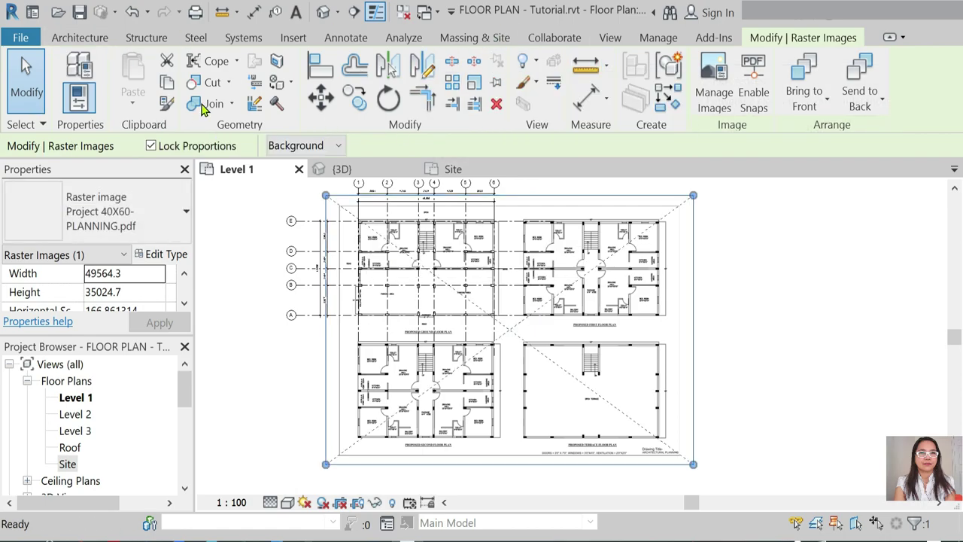
pyautogui.click(173, 87)
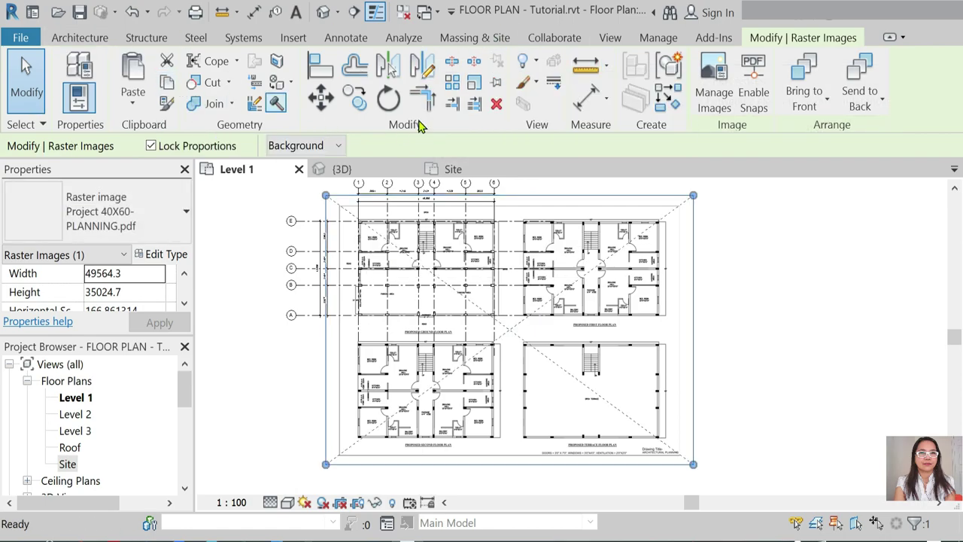
pyautogui.click(496, 86)
# Paste the image into the Site plan aligned to the current view.
pyautogui.doubleClick(76, 464)
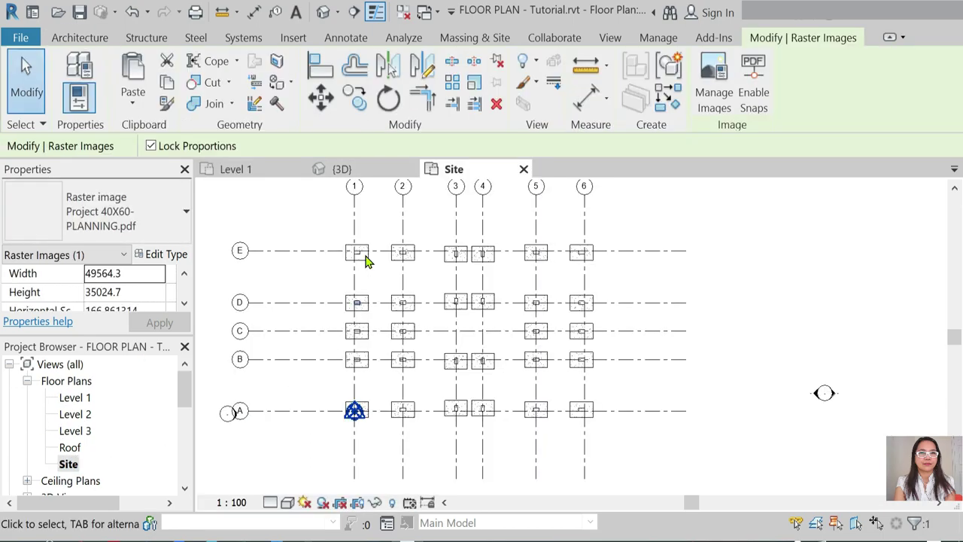
pyautogui.click(131, 108)
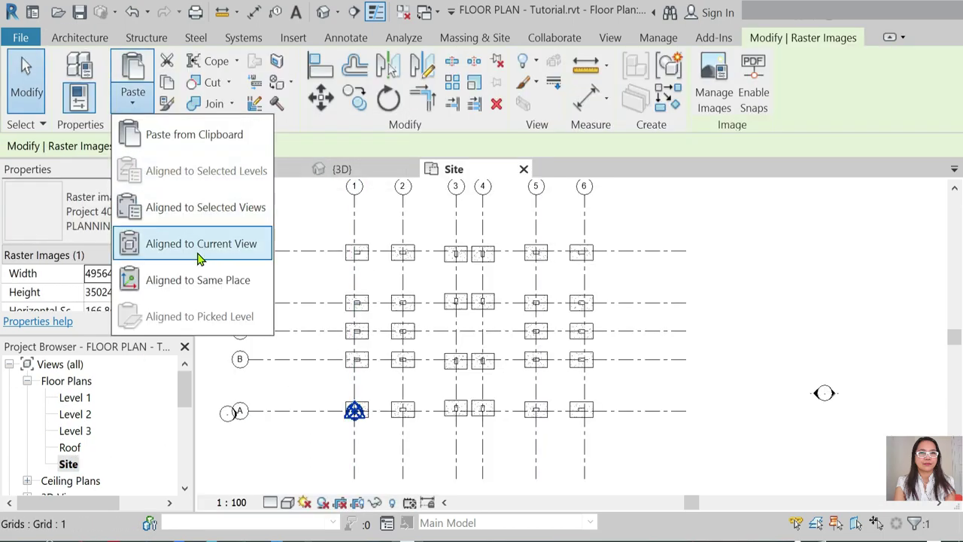
pyautogui.click(162, 248)
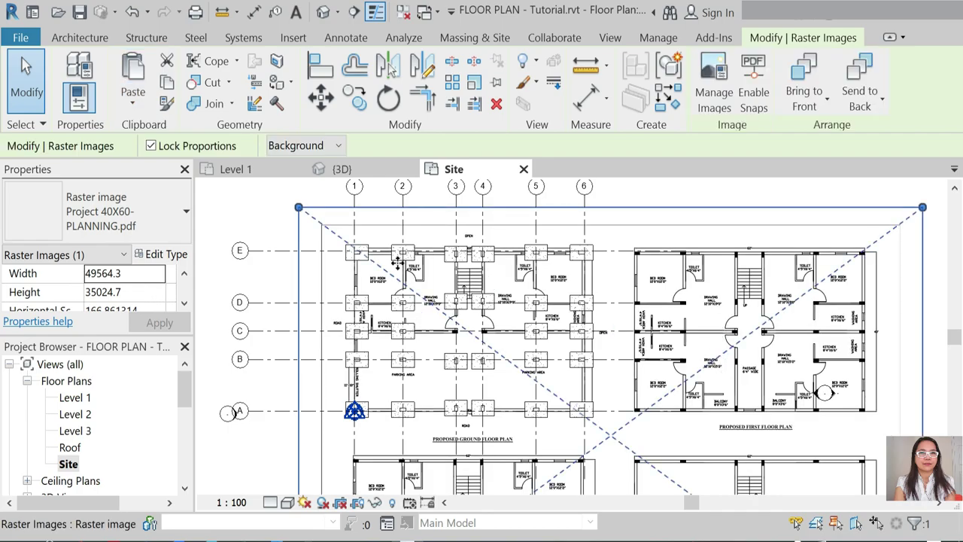
pyautogui.scroll(-2, 426, 285)
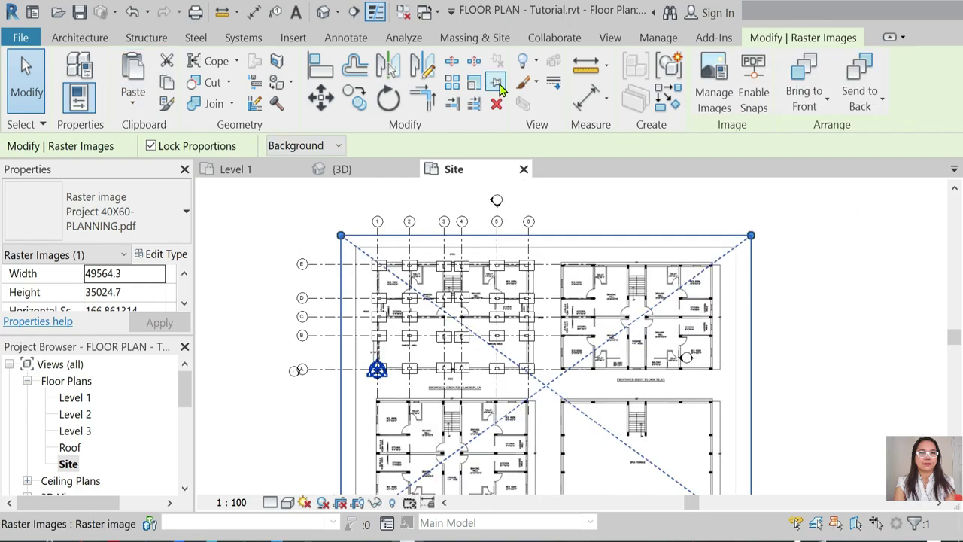
# Open Level 2 and start Paste Aligned to Selected Views, then cancel it.
pyautogui.doubleClick(76, 414)
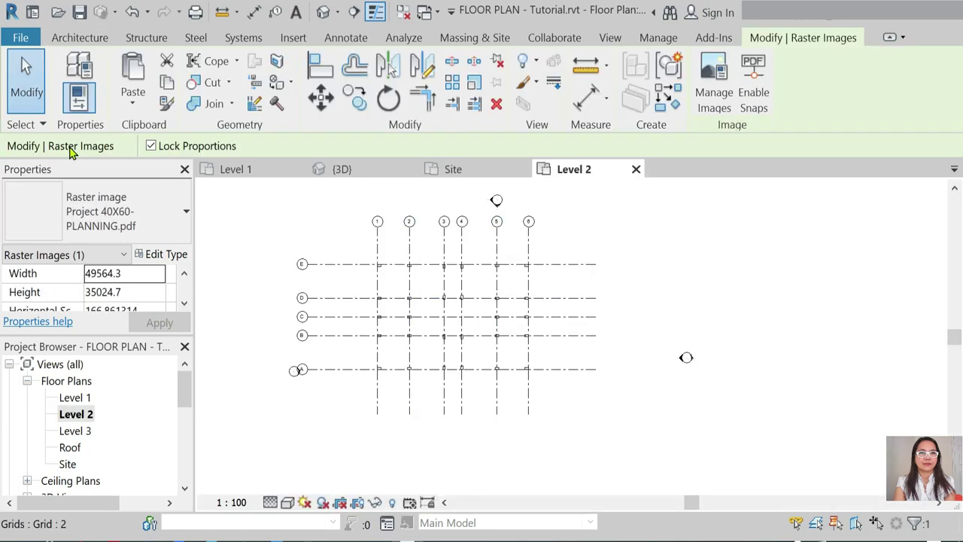
pyautogui.click(128, 105)
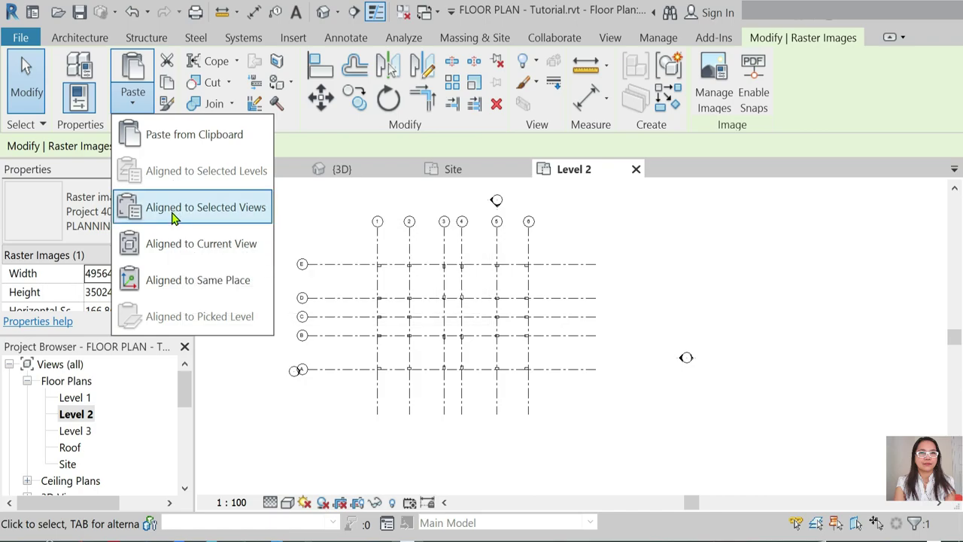
pyautogui.click(172, 215)
pyautogui.click(547, 399)
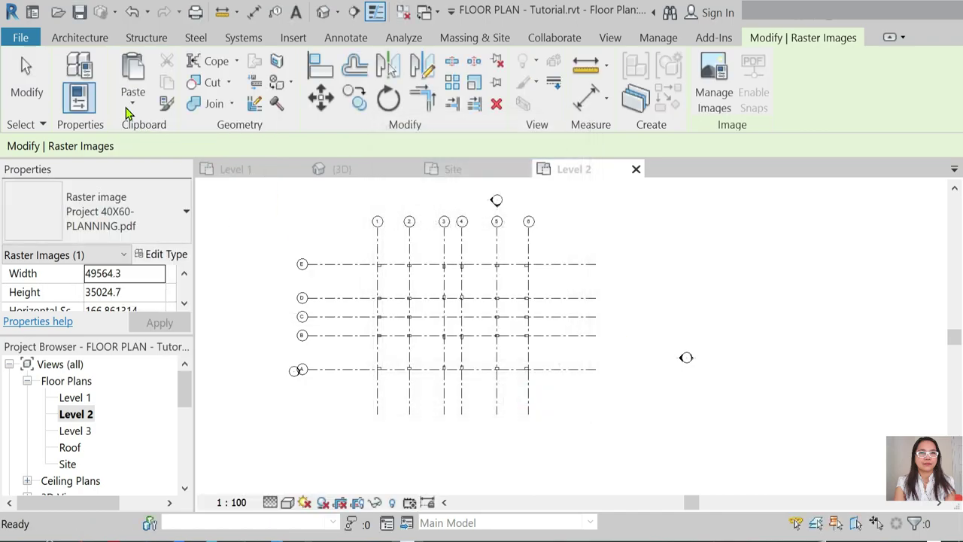
pyautogui.press('Escape')
# Paste the image aligned to the Level 2, Level 3 and Roof plans.
pyautogui.click(766, 37)
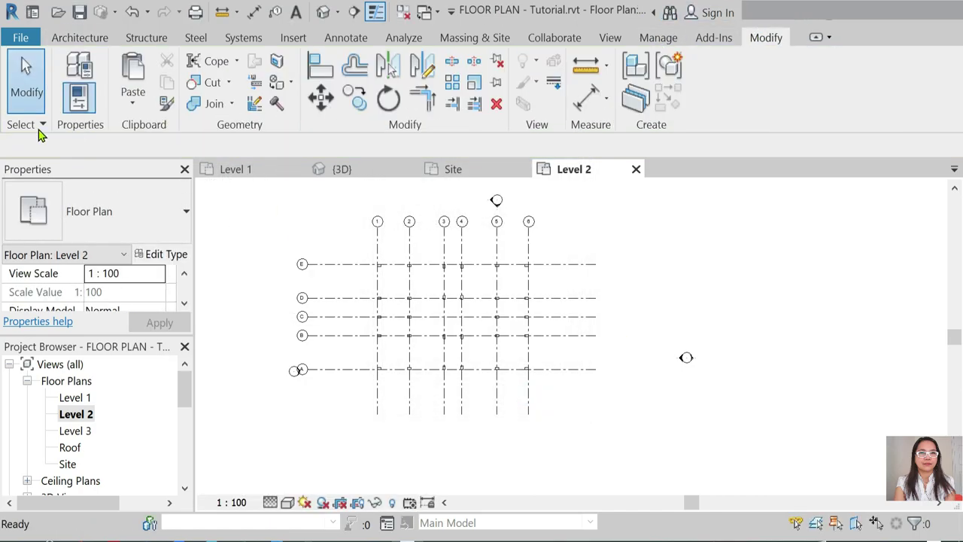
pyautogui.click(129, 105)
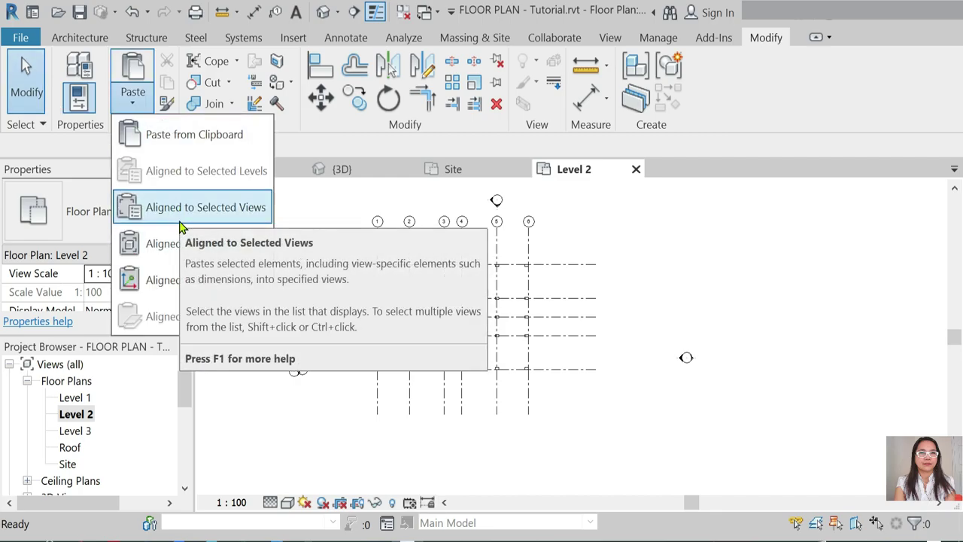
pyautogui.click(194, 218)
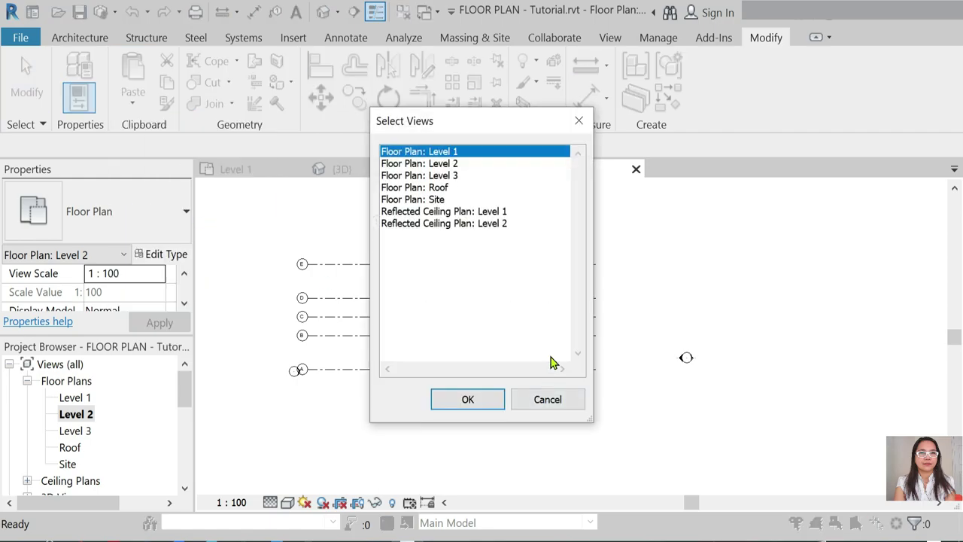
pyautogui.click(441, 164)
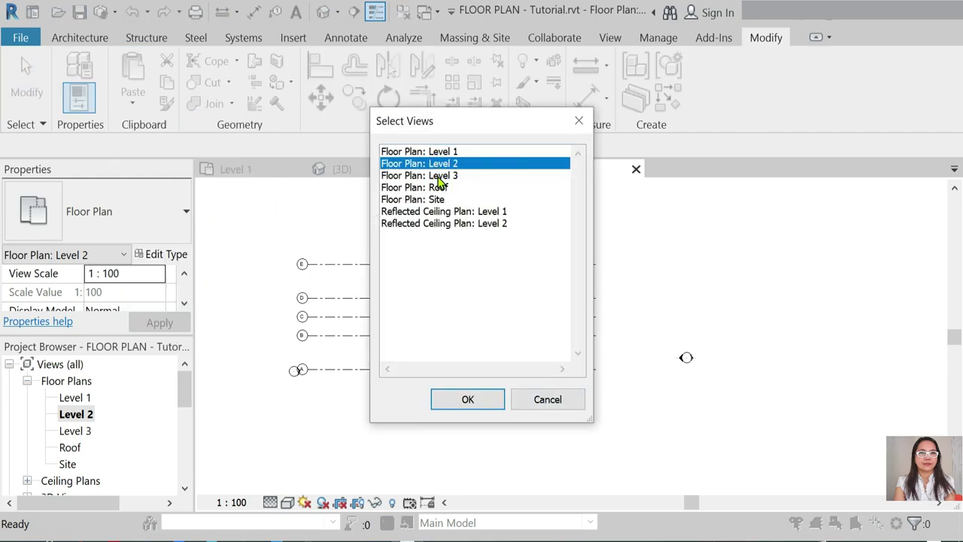
pyautogui.keyDown('ctrl'); pyautogui.click(432, 177); pyautogui.keyUp('ctrl')
pyautogui.keyDown('ctrl'); pyautogui.click(423, 188); pyautogui.keyUp('ctrl')
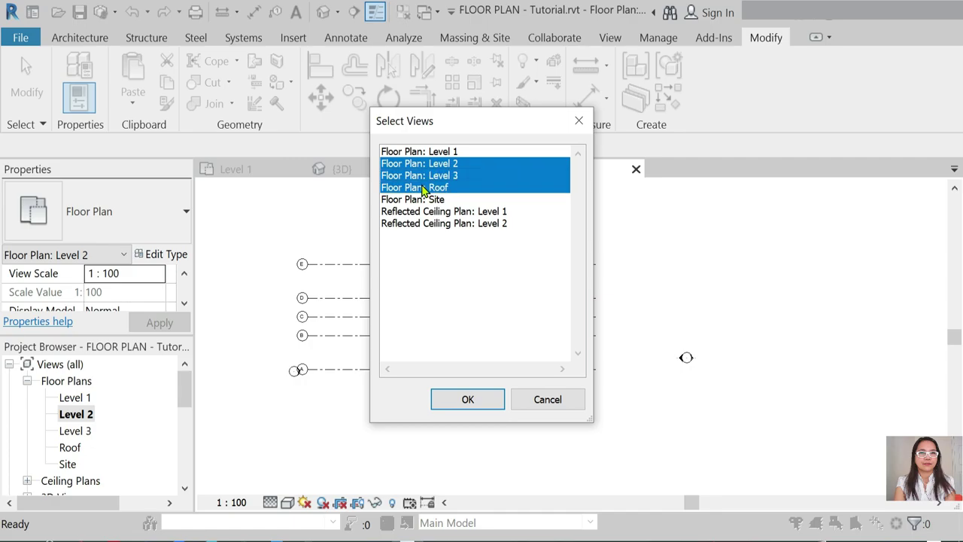
pyautogui.click(464, 401)
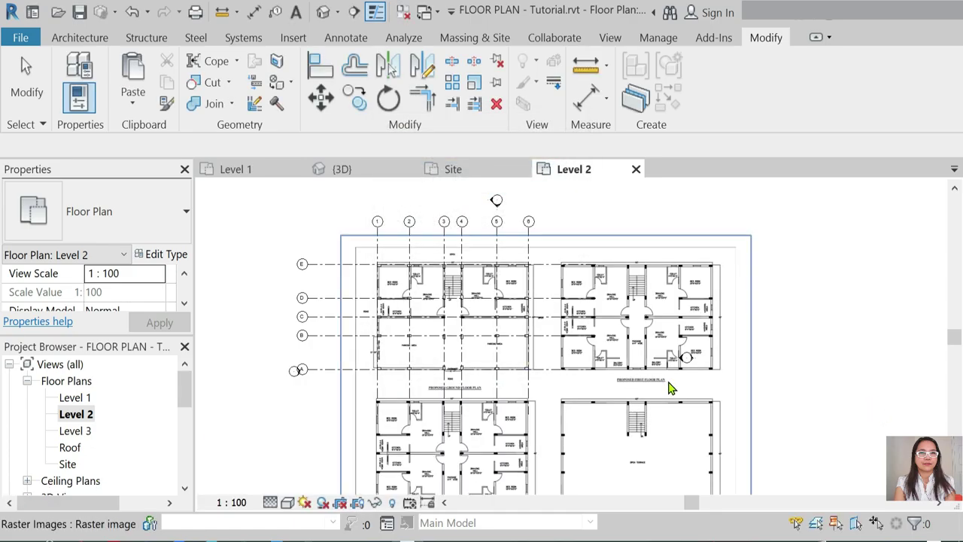
# Zoom around the Level 2 plan to compare the pasted image with the grids.
pyautogui.scroll(3, 683, 405)
pyautogui.scroll(2, 683, 404)
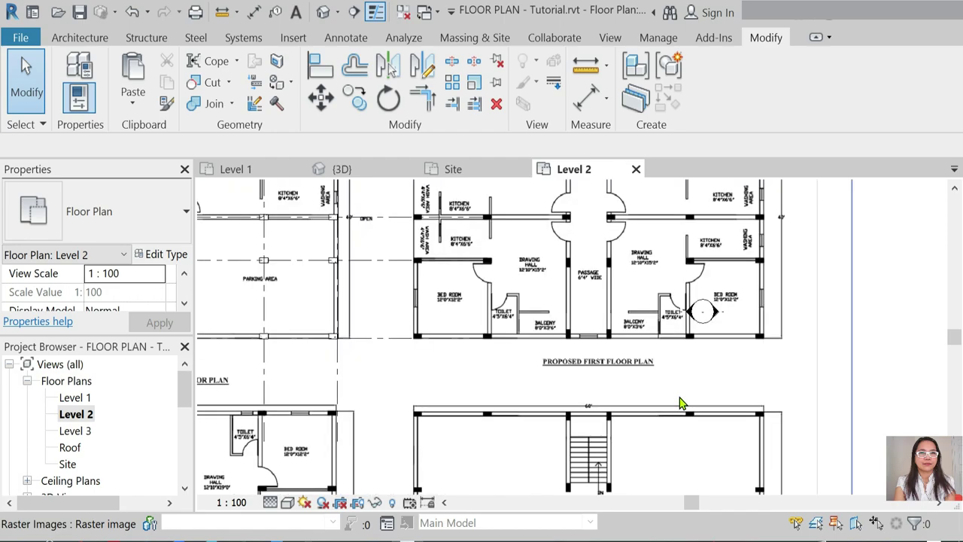
pyautogui.scroll(-2, 527, 410)
pyautogui.scroll(2, 380, 403)
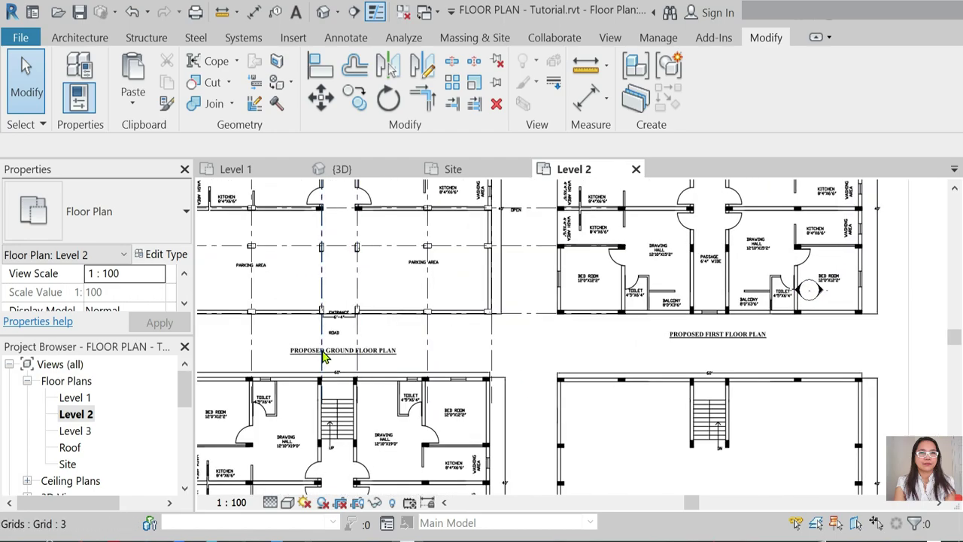
pyautogui.scroll(-3, 584, 320)
pyautogui.scroll(1, 557, 323)
pyautogui.scroll(-2, 583, 239)
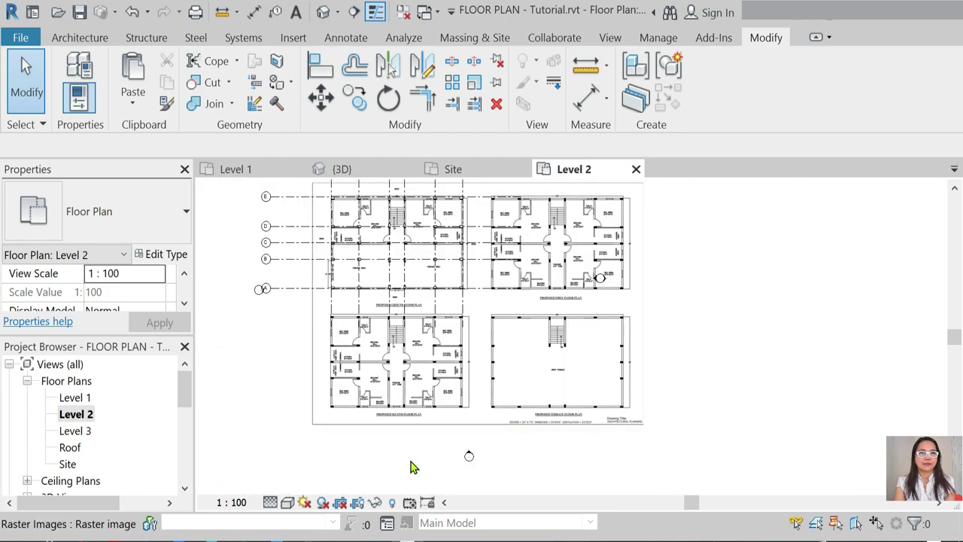
pyautogui.scroll(3, 414, 444)
pyautogui.scroll(-1, 422, 409)
pyautogui.scroll(2, 642, 385)
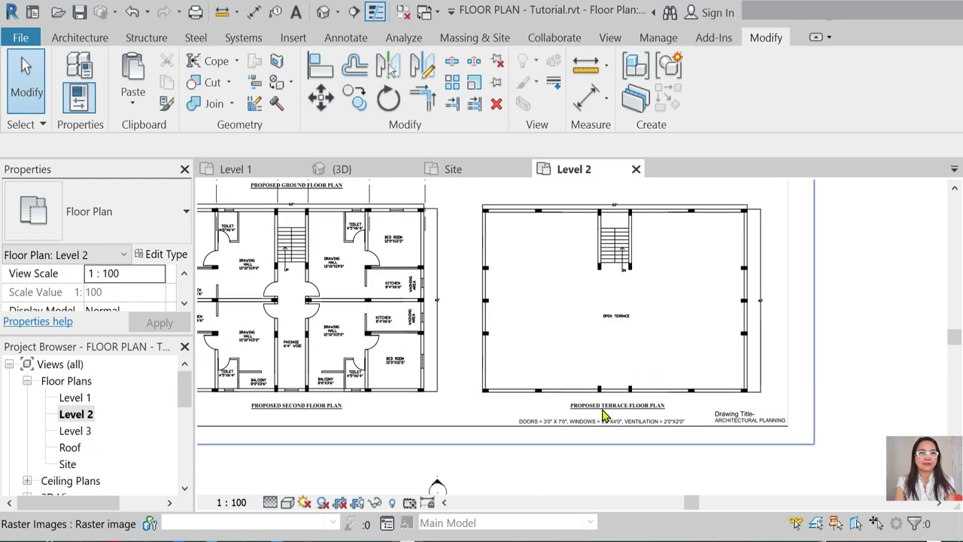
pyautogui.scroll(-3, 490, 429)
pyautogui.click(75, 416)
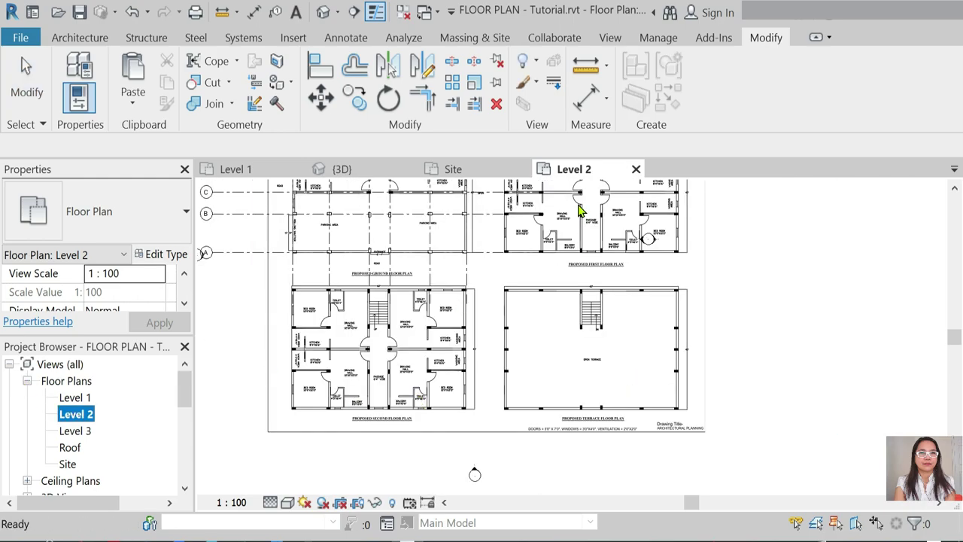
pyautogui.scroll(-2, 557, 237)
pyautogui.scroll(1, 565, 222)
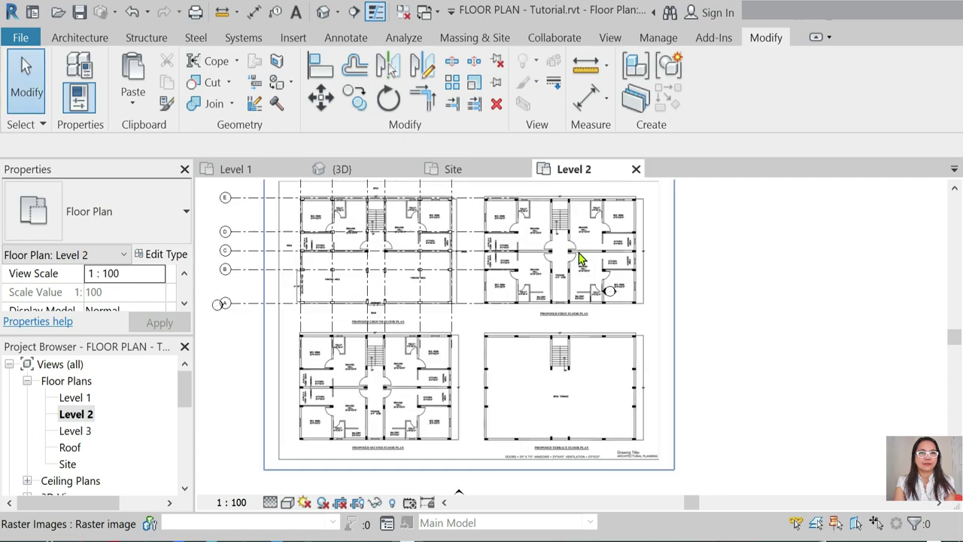
pyautogui.scroll(-1, 567, 223)
pyautogui.scroll(3, 567, 222)
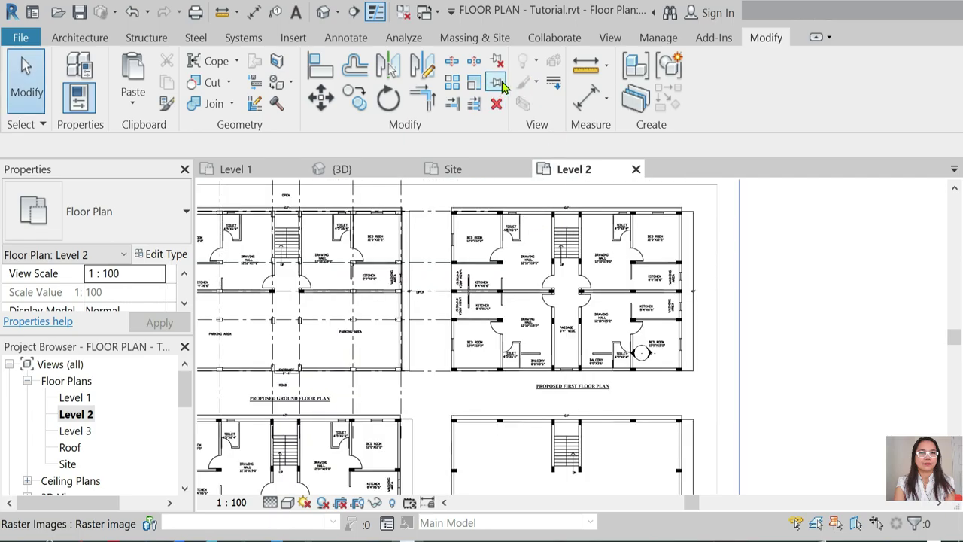
# Move the floor-plan image from its wall corner onto the grid endpoint.
pyautogui.click(320, 98)
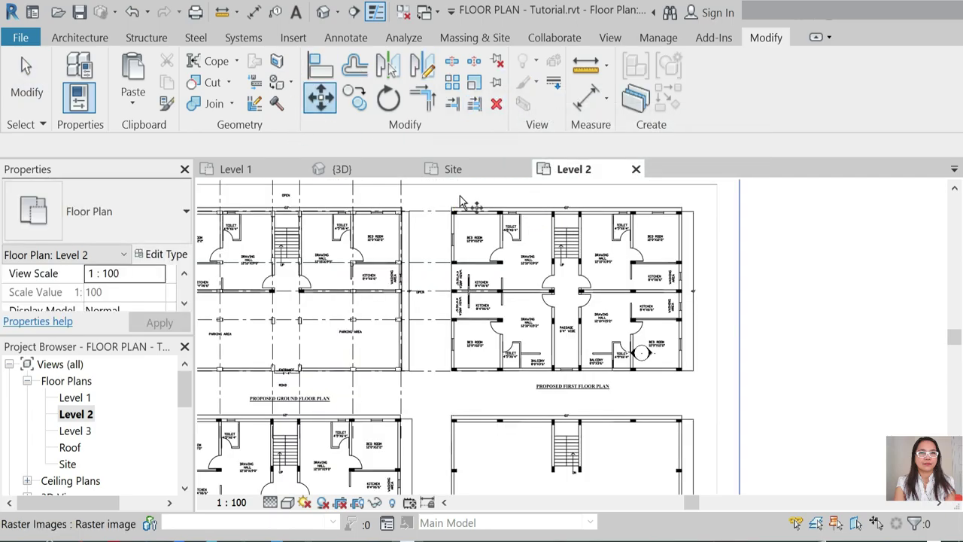
pyautogui.scroll(2, 440, 219)
pyautogui.scroll(5, 438, 217)
pyautogui.scroll(-3, 418, 219)
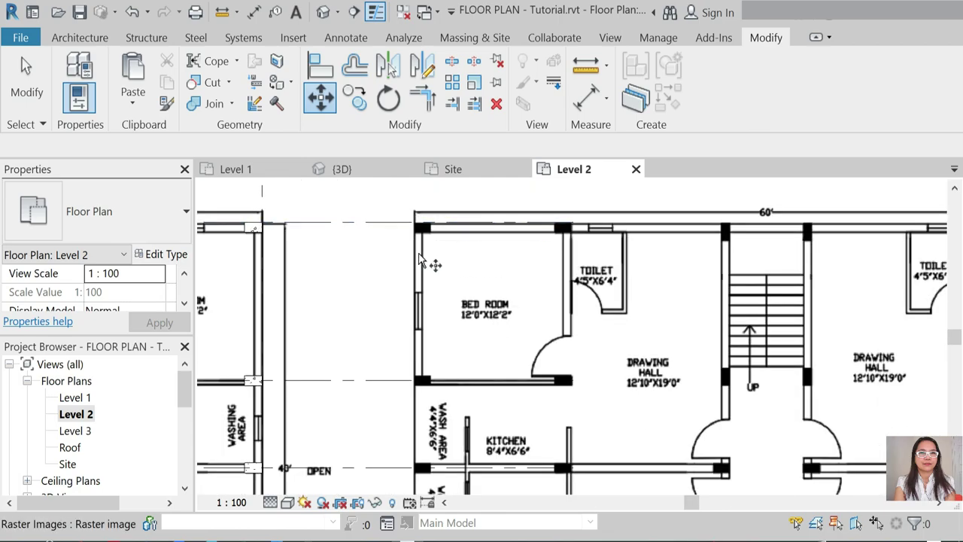
pyautogui.click(414, 231)
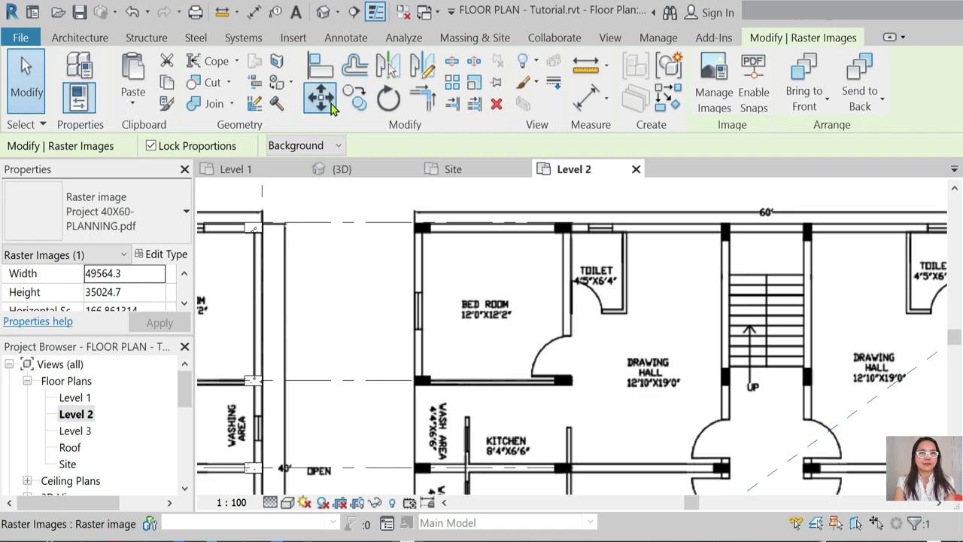
pyautogui.press('Return')
pyautogui.click(413, 223)
pyautogui.scroll(-3, 466, 256)
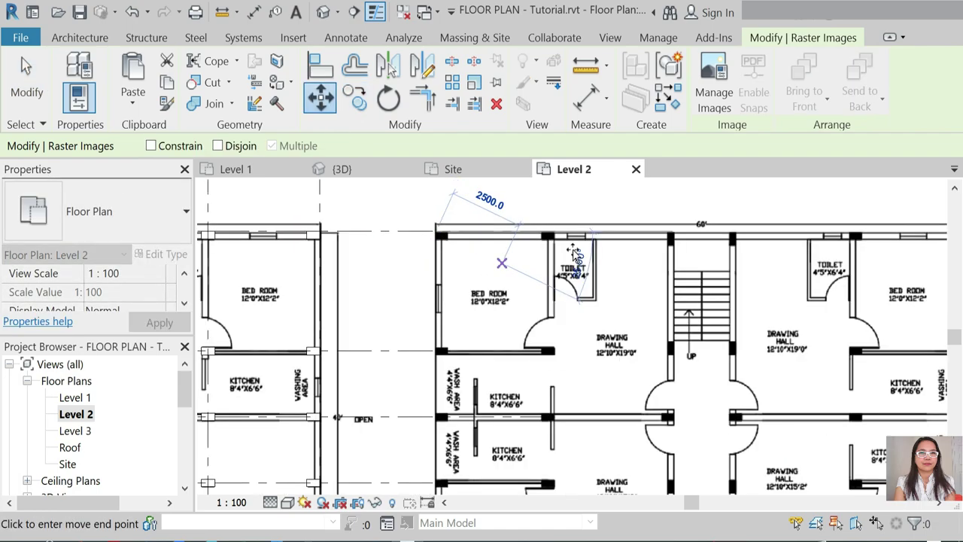
pyautogui.scroll(-2, 347, 244)
pyautogui.scroll(2, 286, 248)
pyautogui.scroll(3, 263, 238)
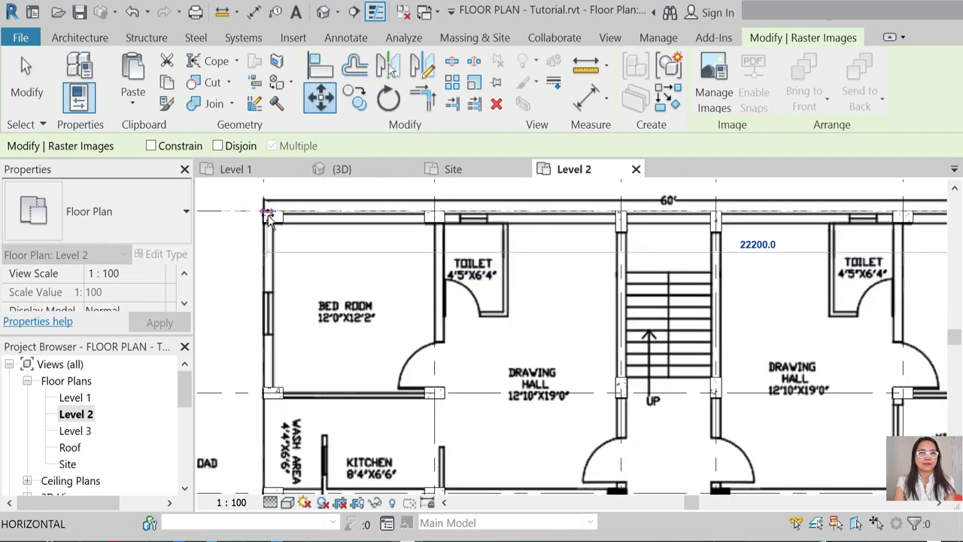
pyautogui.click(264, 213)
pyautogui.scroll(-2, 297, 223)
pyautogui.scroll(-1, 309, 208)
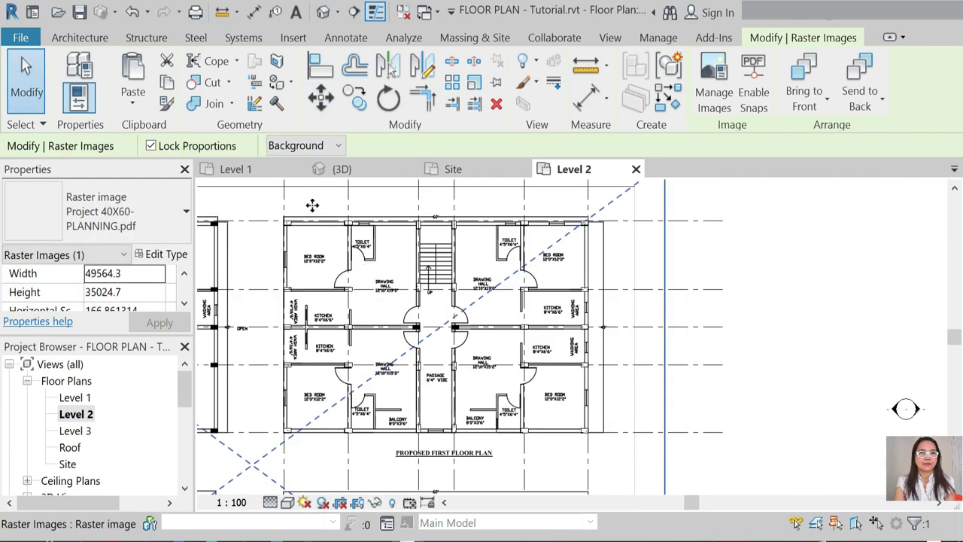
pyautogui.scroll(2, 237, 254)
pyautogui.scroll(2, 234, 245)
pyautogui.scroll(2, 230, 238)
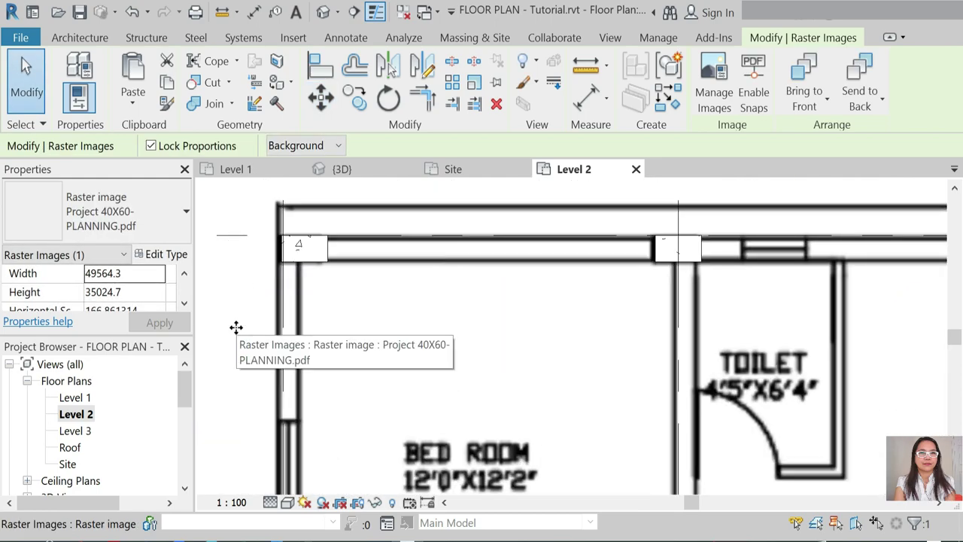
# Nudge the image slightly right with the arrow key and pin it in place.
pyautogui.press('Right')
pyautogui.press('Right')
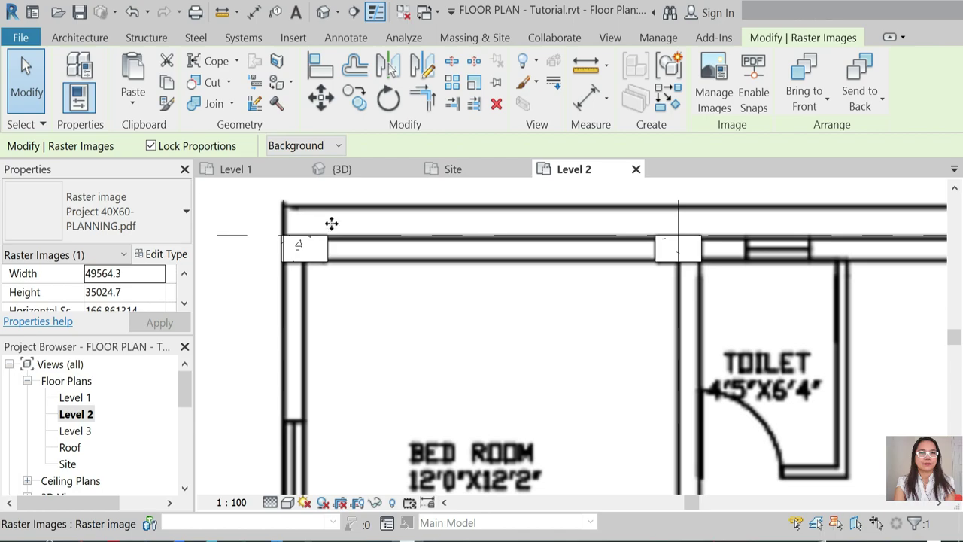
pyautogui.scroll(2, 331, 224)
pyautogui.scroll(-2, 294, 202)
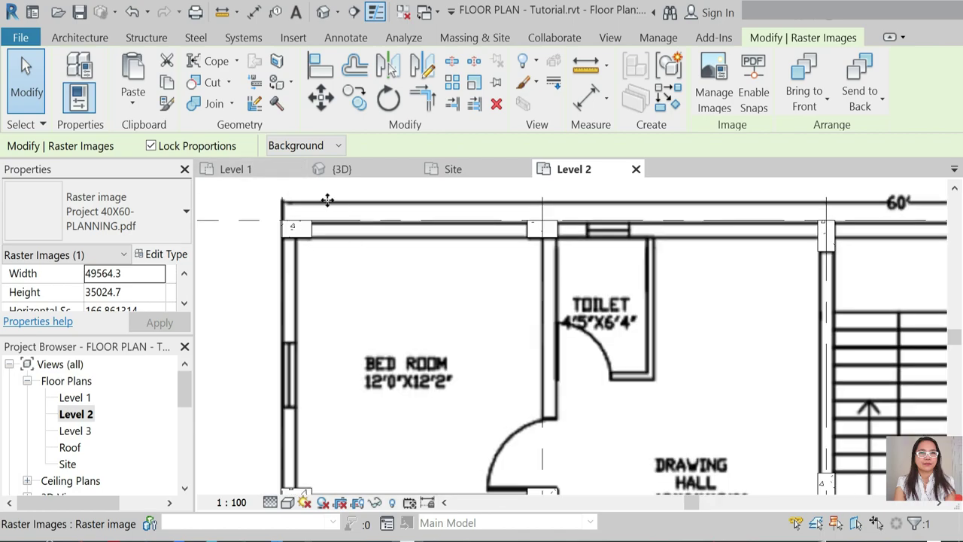
pyautogui.scroll(-2, 298, 229)
pyautogui.scroll(2, 862, 266)
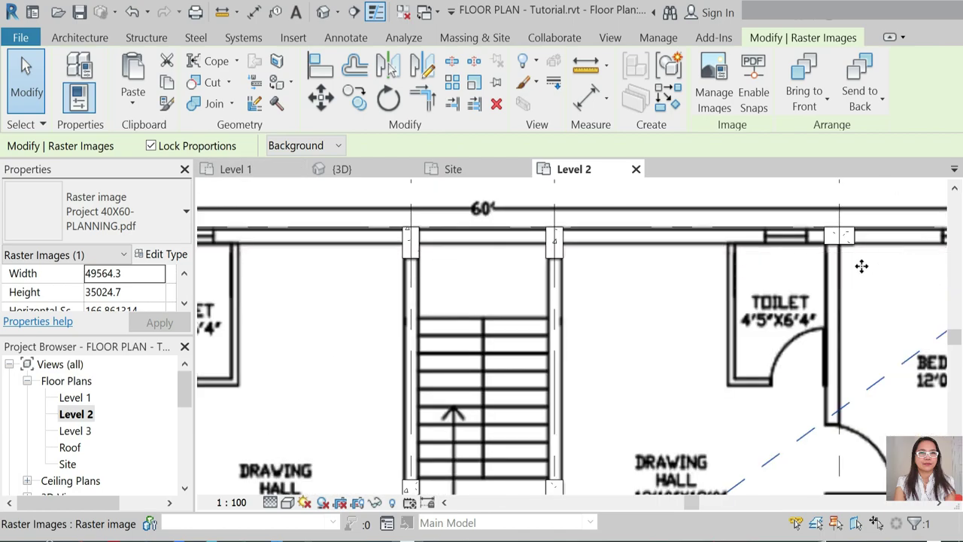
pyautogui.scroll(-4, 428, 201)
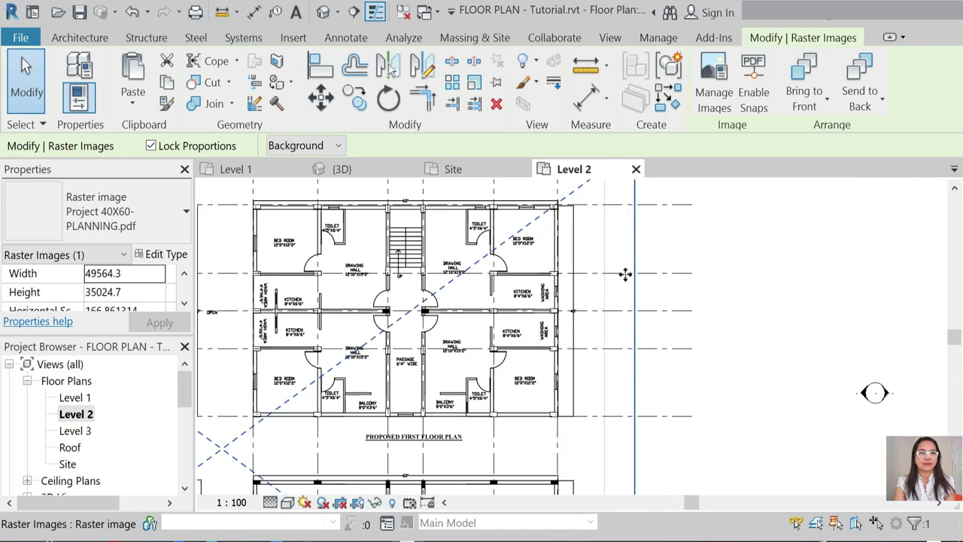
pyautogui.scroll(-1, 626, 274)
pyautogui.click(497, 84)
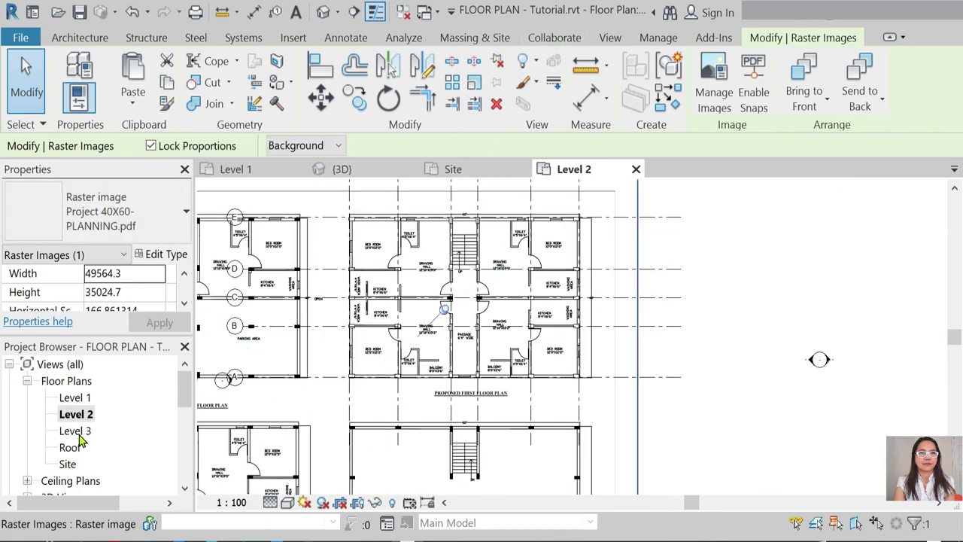
# Open the Level 3 floor plan and select its traced plan image.
pyautogui.doubleClick(78, 433)
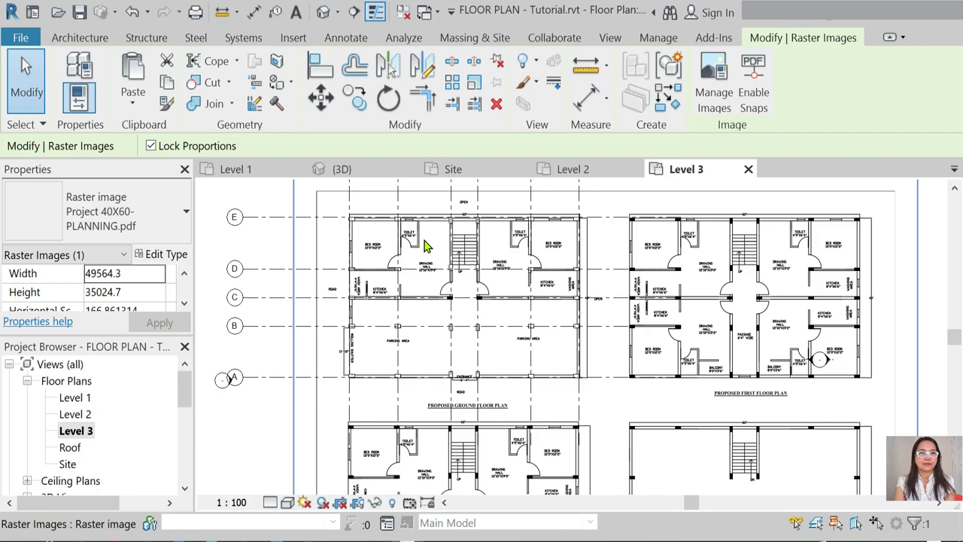
pyautogui.moveTo(542, 387); pyautogui.dragTo(389, 304, button='middle')
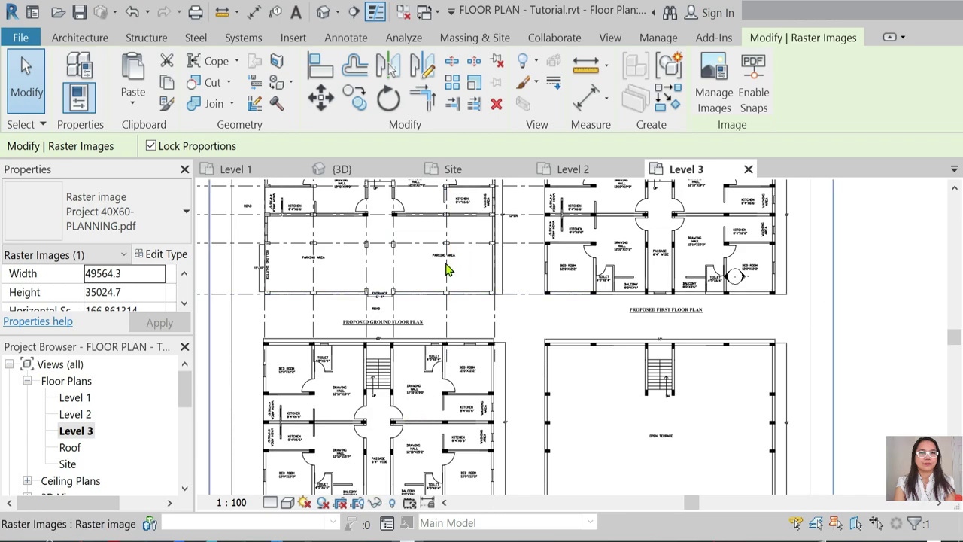
pyautogui.scroll(-1, 448, 269)
pyautogui.scroll(1, 429, 387)
pyautogui.click(410, 390)
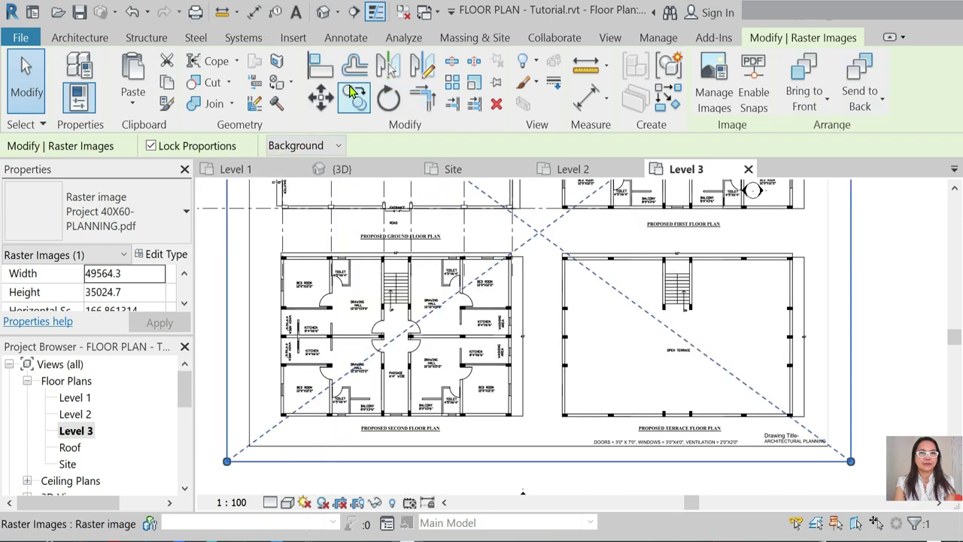
# Move the image from its top-left wall corner onto the grid 1 intersection.
pyautogui.click(320, 96)
pyautogui.scroll(3, 292, 283)
pyautogui.scroll(3, 292, 283)
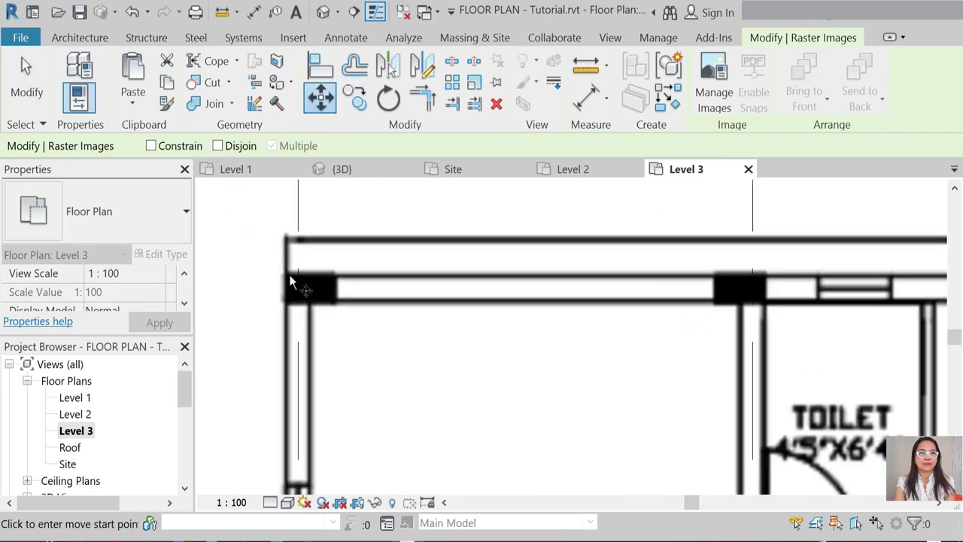
pyautogui.click(297, 273)
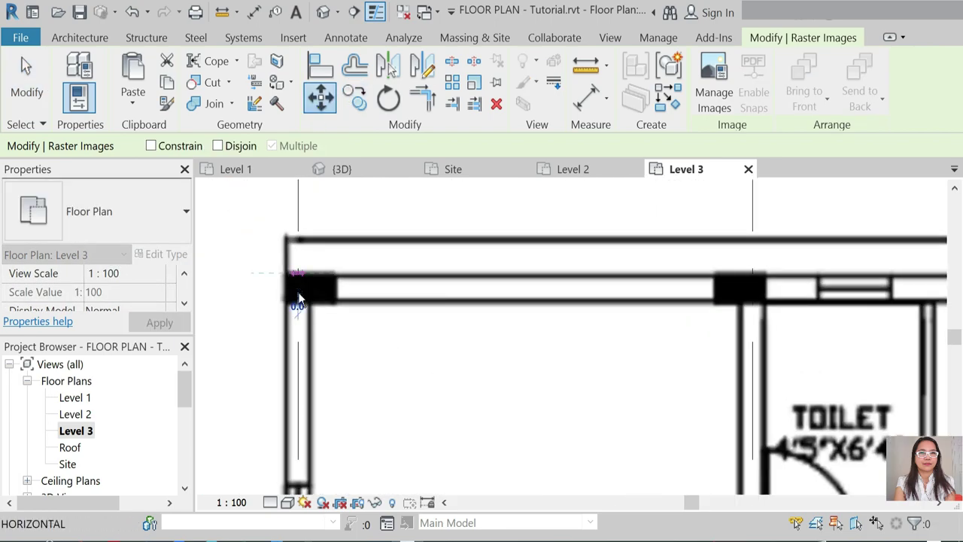
pyautogui.scroll(-3, 308, 362)
pyautogui.scroll(-3, 318, 392)
pyautogui.scroll(-2, 318, 225)
pyautogui.scroll(1, 323, 297)
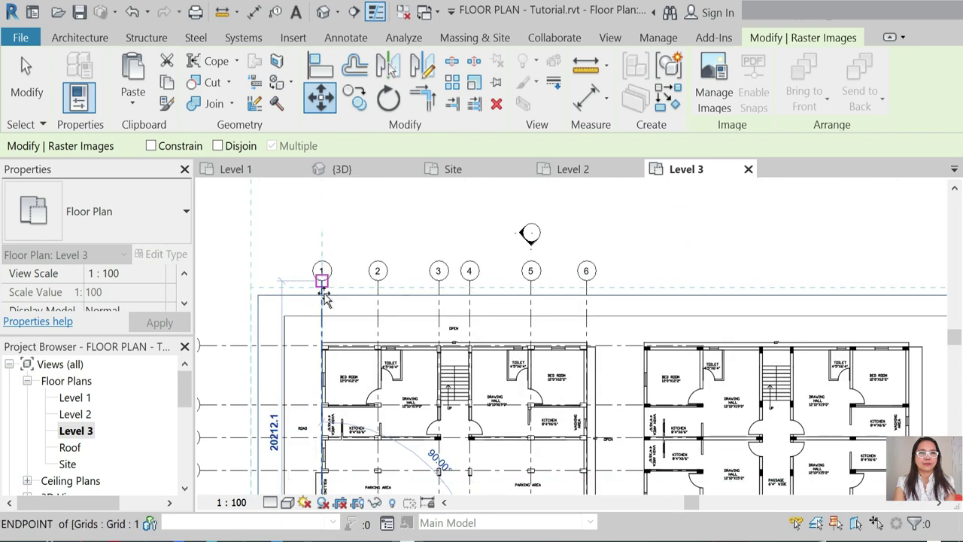
pyautogui.scroll(2, 329, 354)
pyautogui.scroll(2, 329, 354)
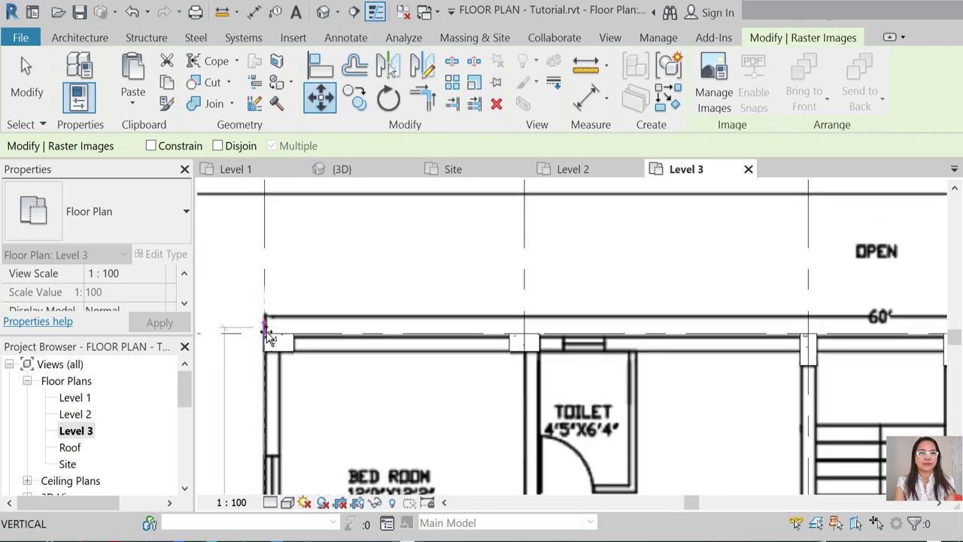
pyautogui.scroll(2, 269, 336)
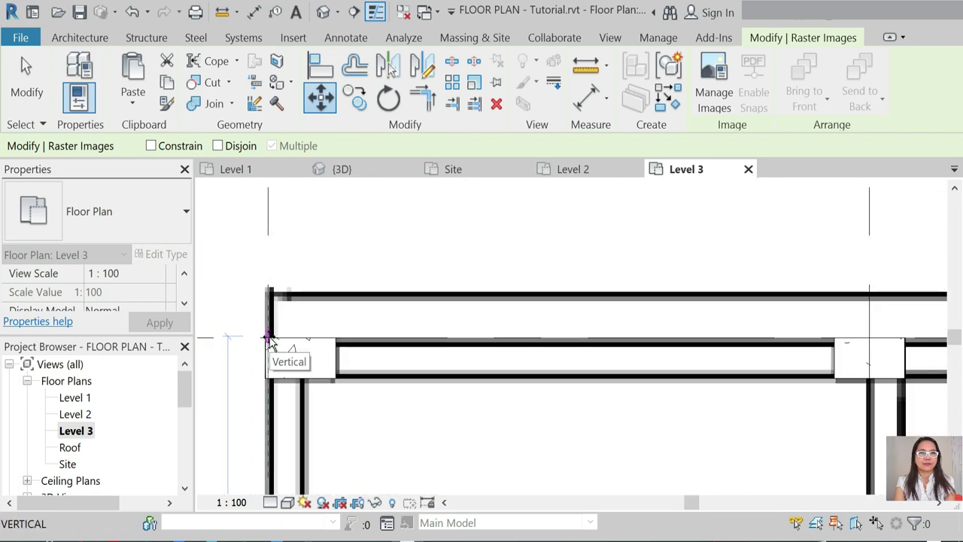
pyautogui.click(269, 338)
pyautogui.scroll(-2, 300, 239)
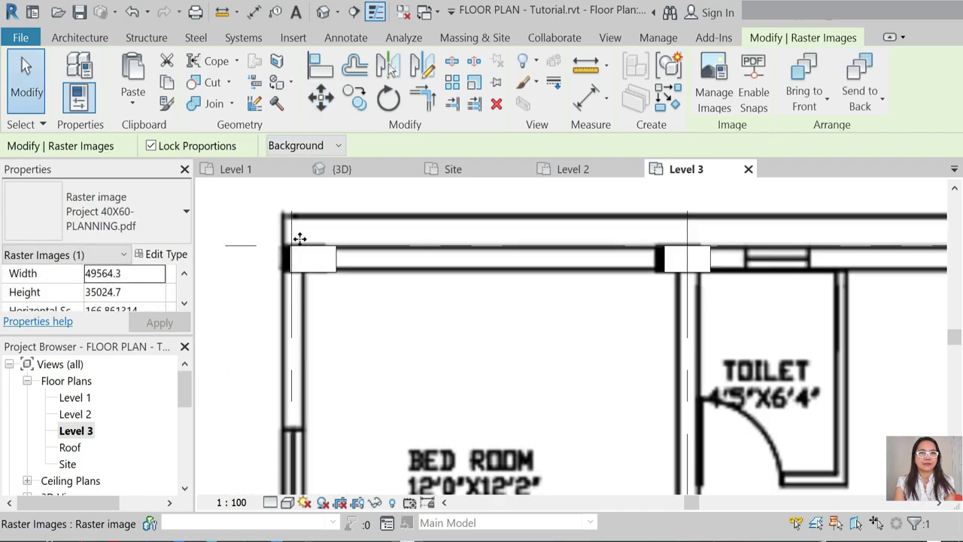
# Reselect the plan image and nudge it slightly to the right.
pyautogui.press('Escape')
pyautogui.click(318, 262)
pyautogui.press('Right')
pyautogui.press('Right')
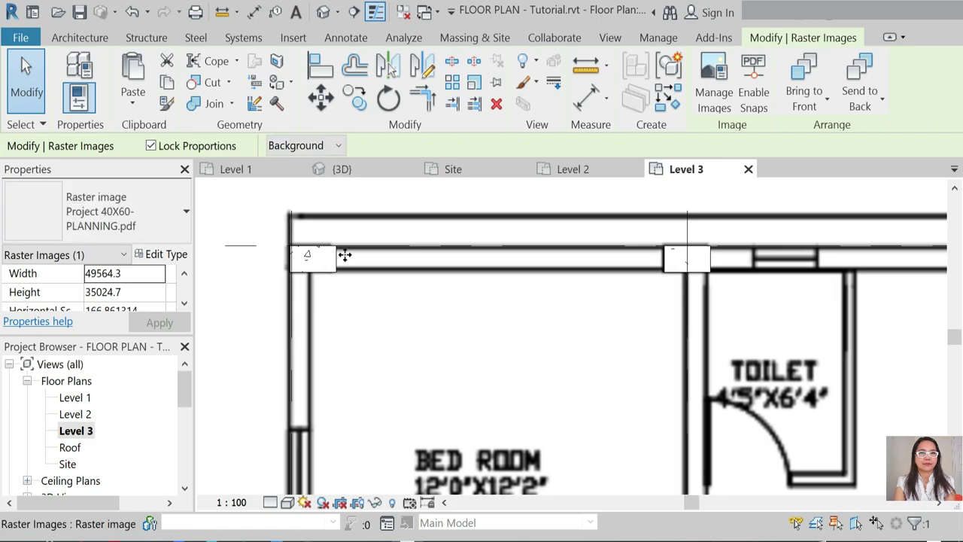
pyautogui.scroll(-2, 257, 279)
pyautogui.scroll(-2, 301, 293)
# Lock the Level 3 image, then open the Roof plan and select its traced image.
pyautogui.scroll(-2, 390, 346)
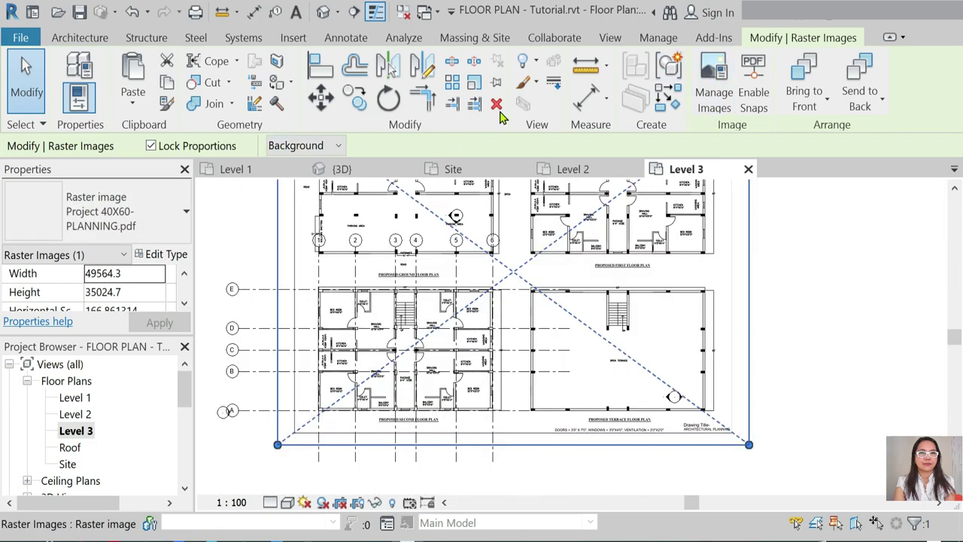
pyautogui.click(497, 87)
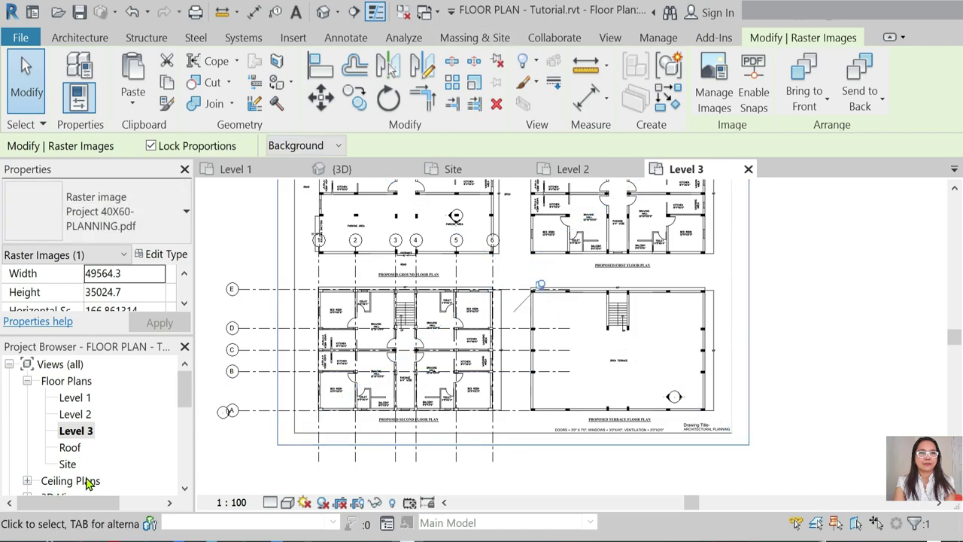
pyautogui.doubleClick(69, 447)
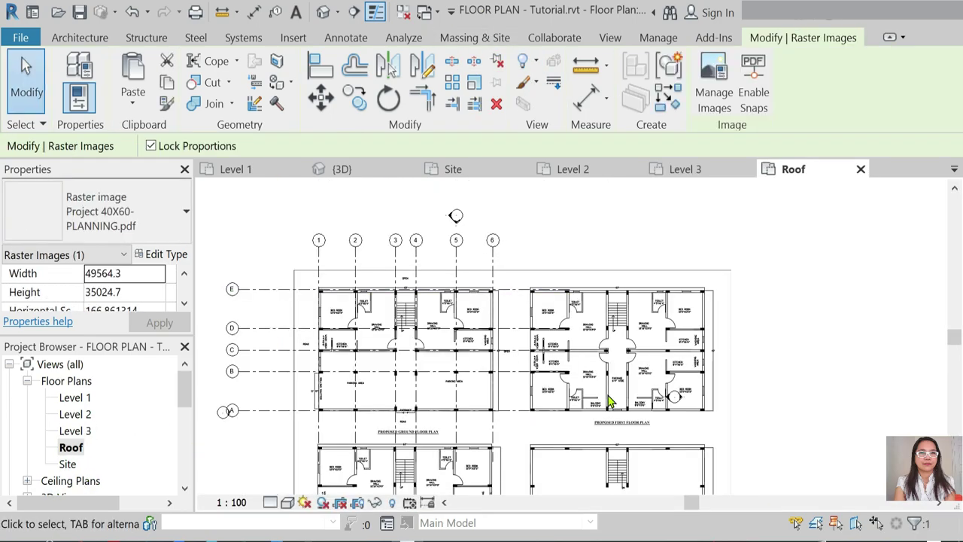
pyautogui.scroll(-3, 517, 348)
pyautogui.click(486, 281)
# Move the Roof plan image so its wall corner lands on the grid point.
pyautogui.scroll(3, 387, 282)
pyautogui.scroll(2, 333, 273)
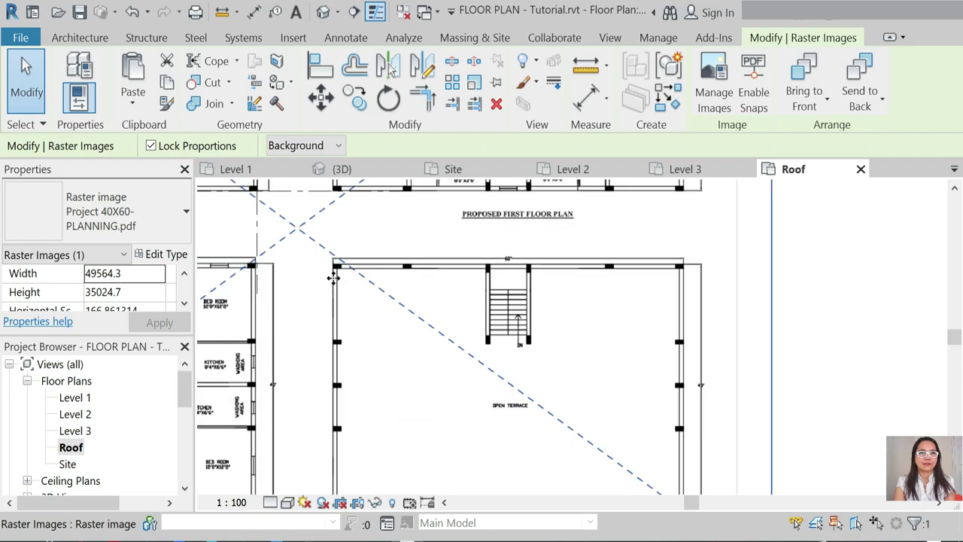
pyautogui.scroll(2, 334, 273)
pyautogui.click(317, 105)
pyautogui.scroll(2, 346, 257)
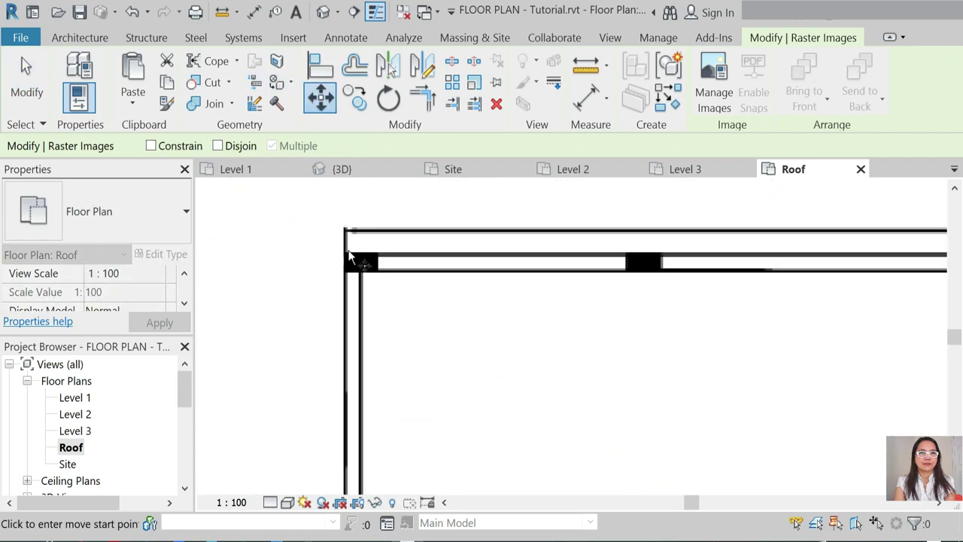
pyautogui.scroll(-3, 394, 278)
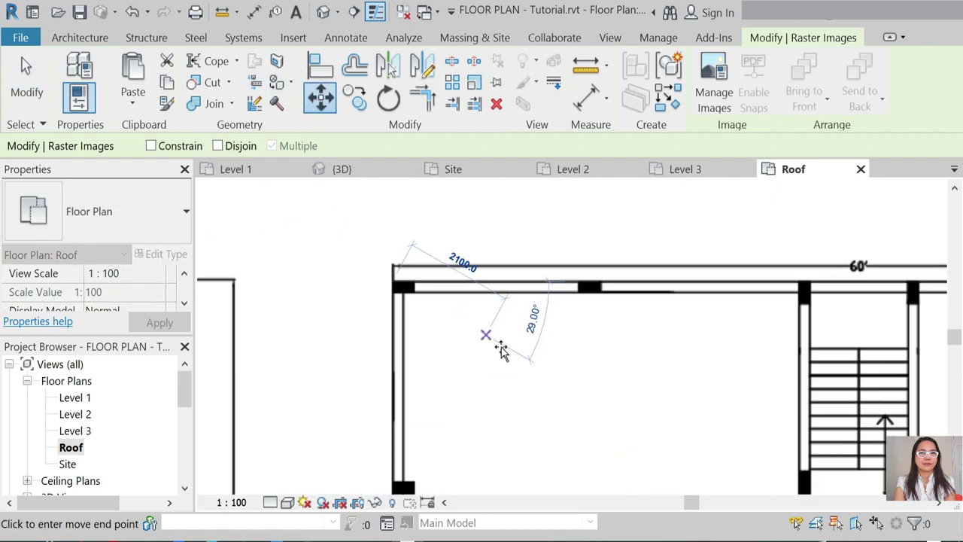
pyautogui.scroll(-2, 481, 286)
pyautogui.scroll(-1, 444, 339)
pyautogui.scroll(3, 371, 318)
pyautogui.scroll(3, 371, 318)
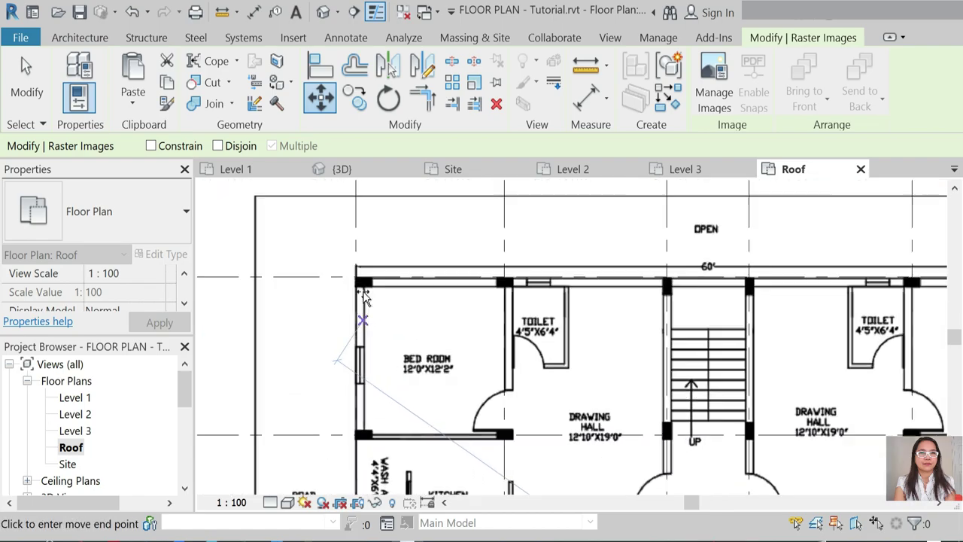
pyautogui.scroll(2, 354, 256)
pyautogui.click(348, 253)
# Zoom out and switch to the Level 1 plan.
pyautogui.scroll(-3, 460, 322)
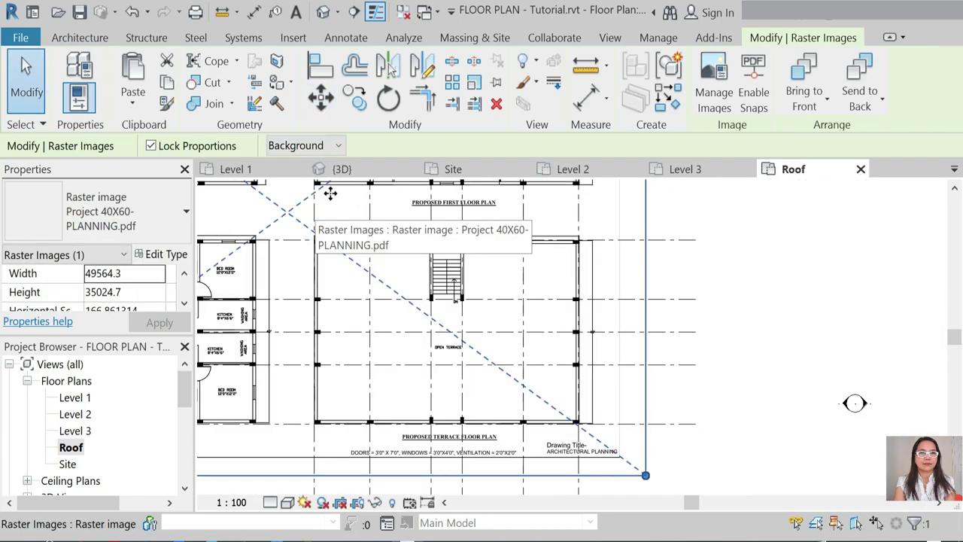
pyautogui.scroll(-2, 581, 357)
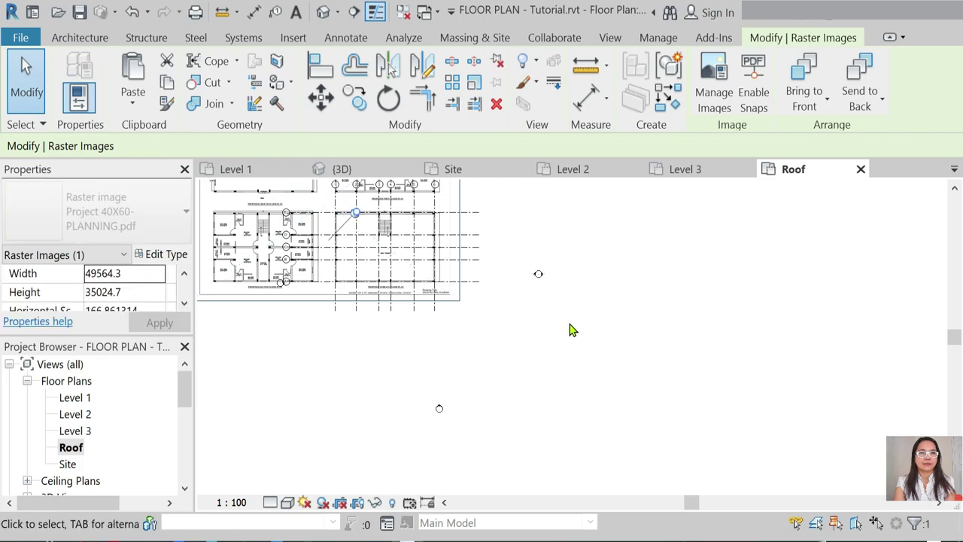
pyautogui.scroll(-3, 550, 328)
pyautogui.scroll(2, 539, 226)
pyautogui.scroll(1, 542, 226)
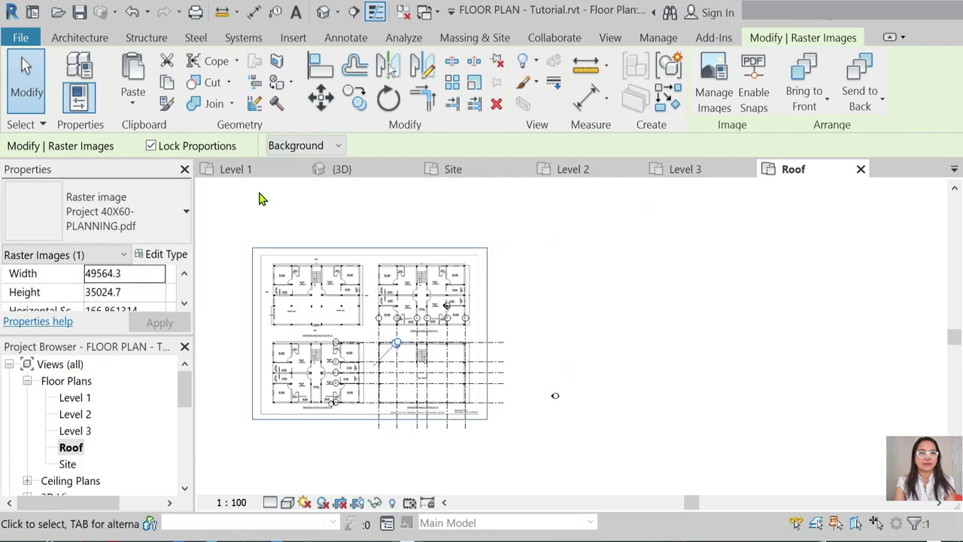
pyautogui.click(251, 170)
# Check the Level 2, Level 3, Roof and 3D views, then return to Level 1 with nothing selected.
pyautogui.click(575, 170)
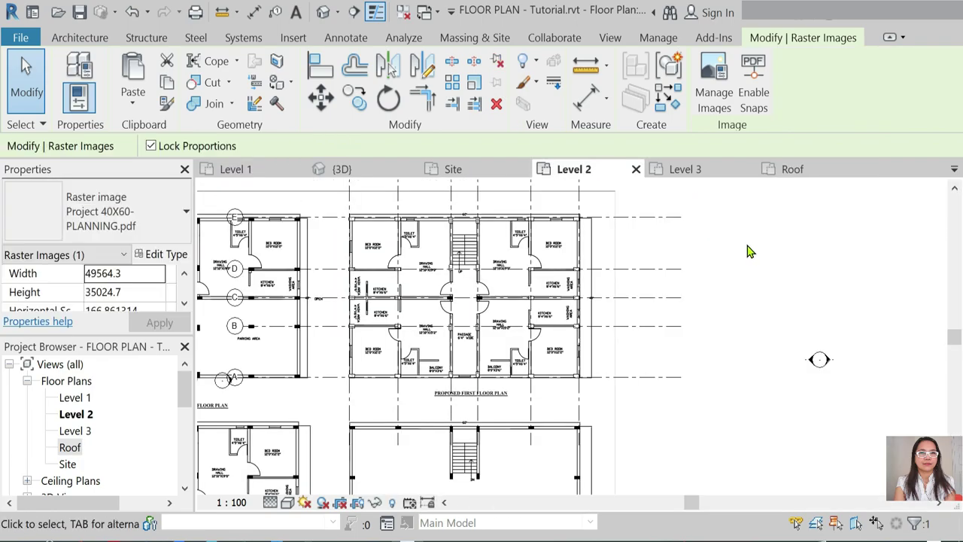
pyautogui.scroll(-2, 591, 318)
pyautogui.click(700, 170)
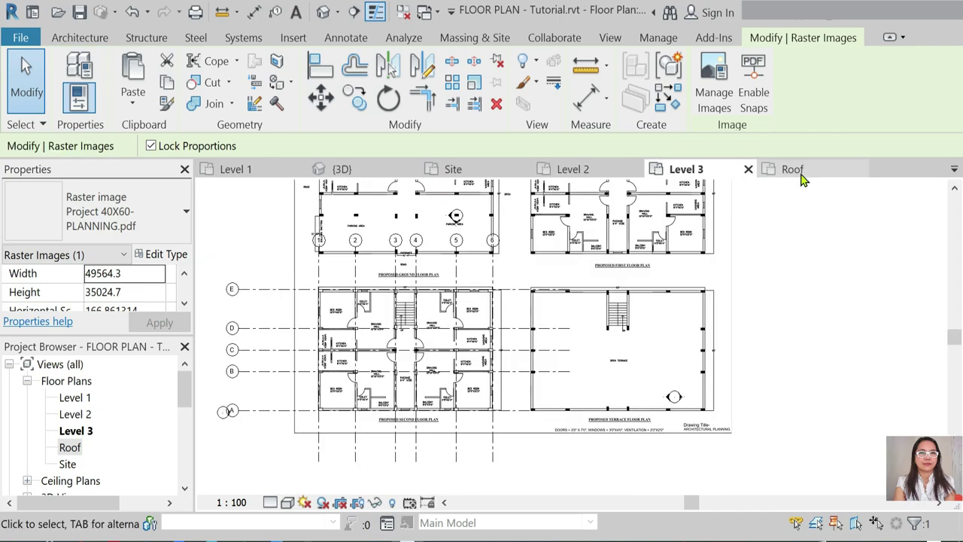
pyautogui.click(799, 171)
pyautogui.click(346, 170)
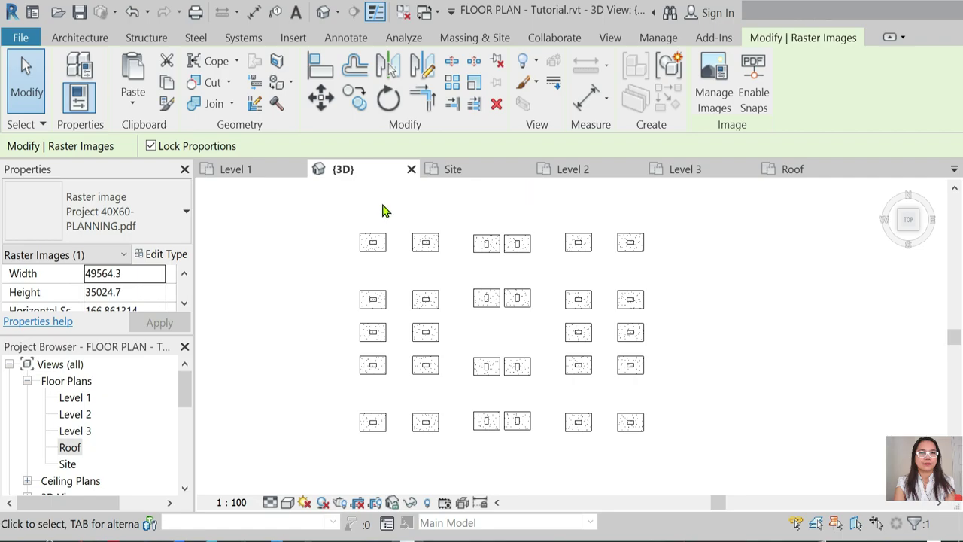
pyautogui.moveTo(235, 169)
pyautogui.click(251, 170)
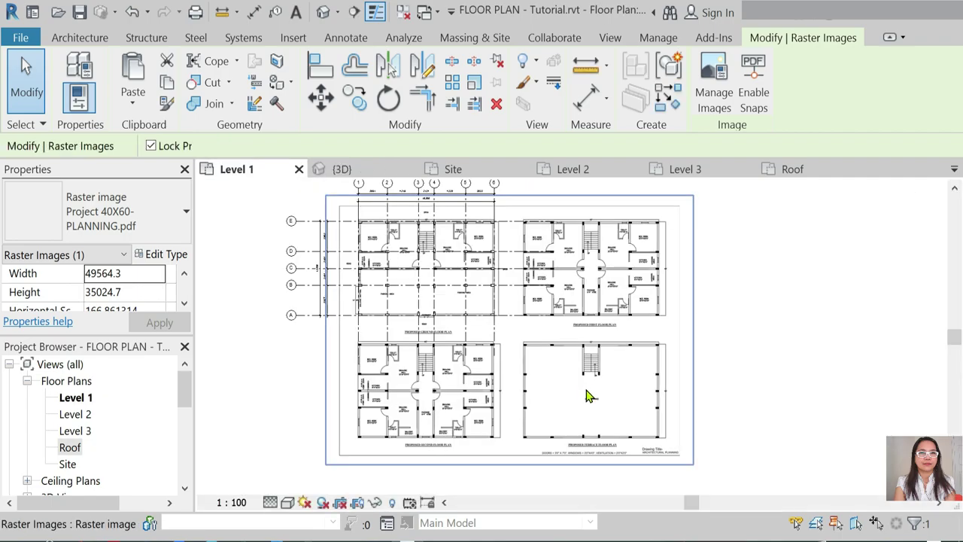
pyautogui.click(864, 368)
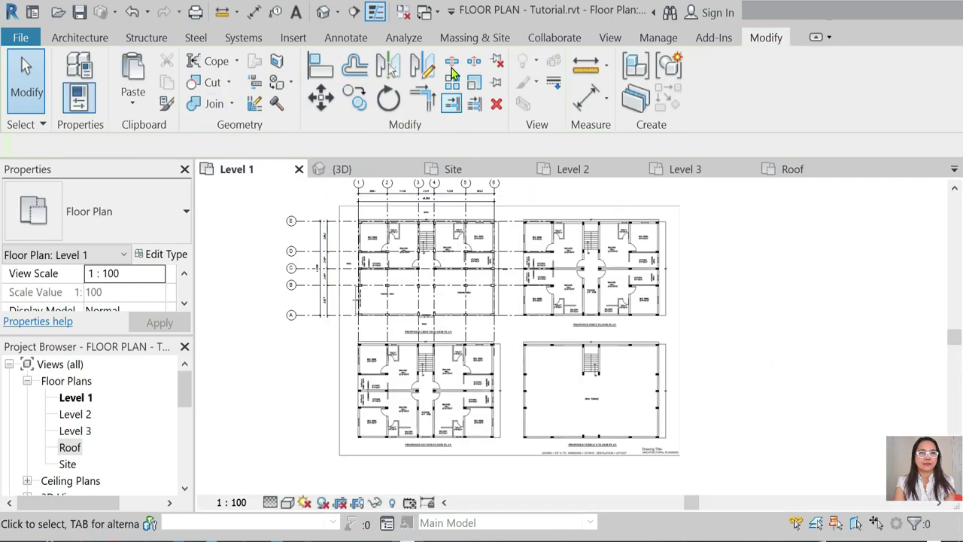
pyautogui.click(78, 39)
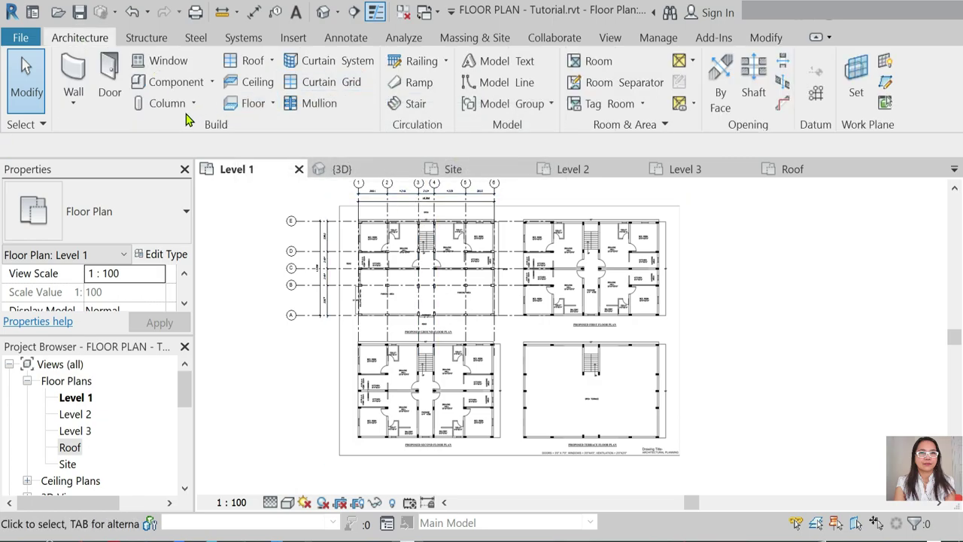
# Start a floor sketch, then cancel it.
pyautogui.click(269, 105)
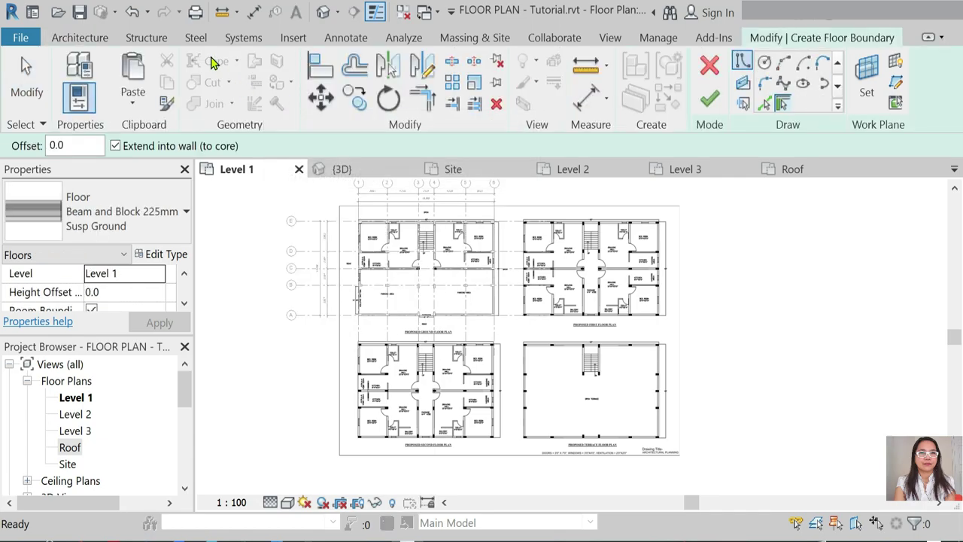
pyautogui.press('Escape')
pyautogui.click(710, 64)
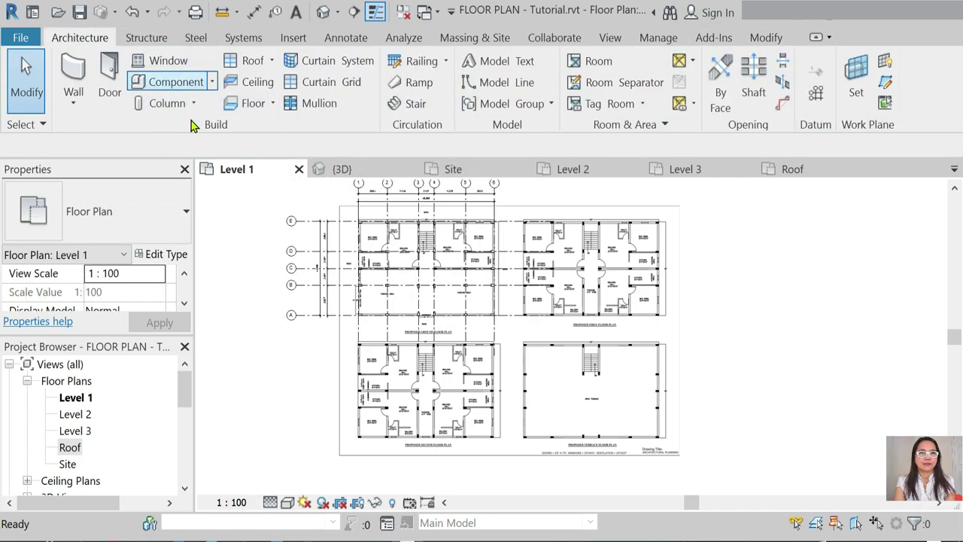
# Begin a Floor: Architectural sketch using the Beam and Block 225mm Susp Ground type.
pyautogui.click(274, 105)
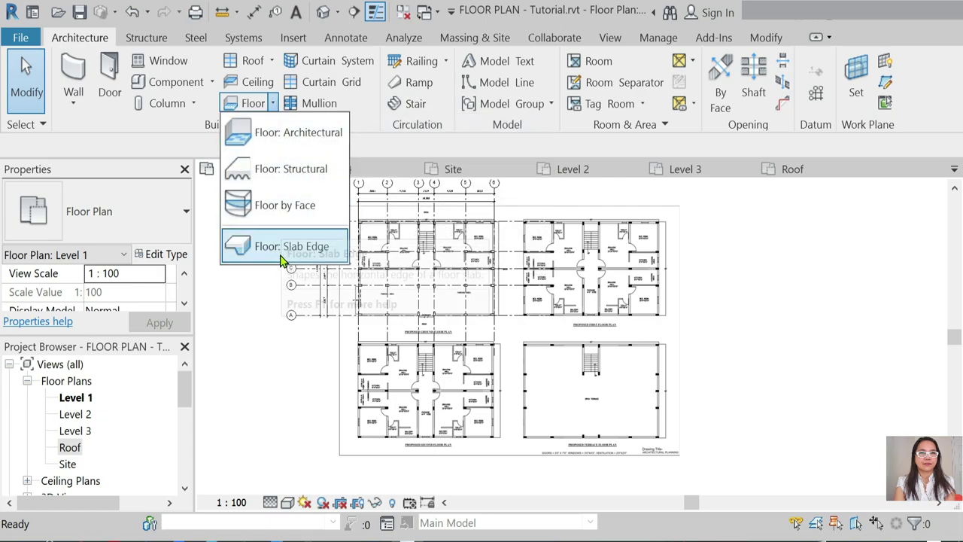
pyautogui.click(295, 148)
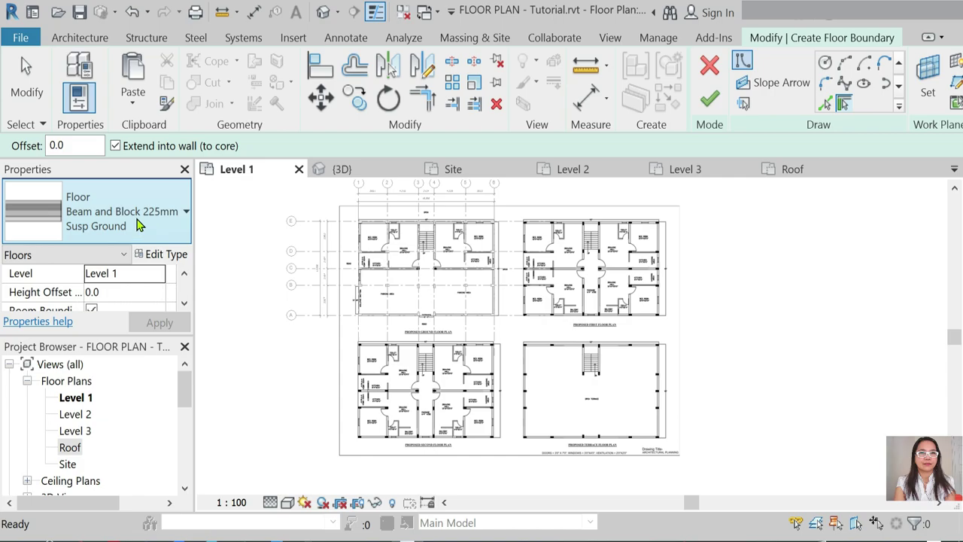
pyautogui.click(185, 211)
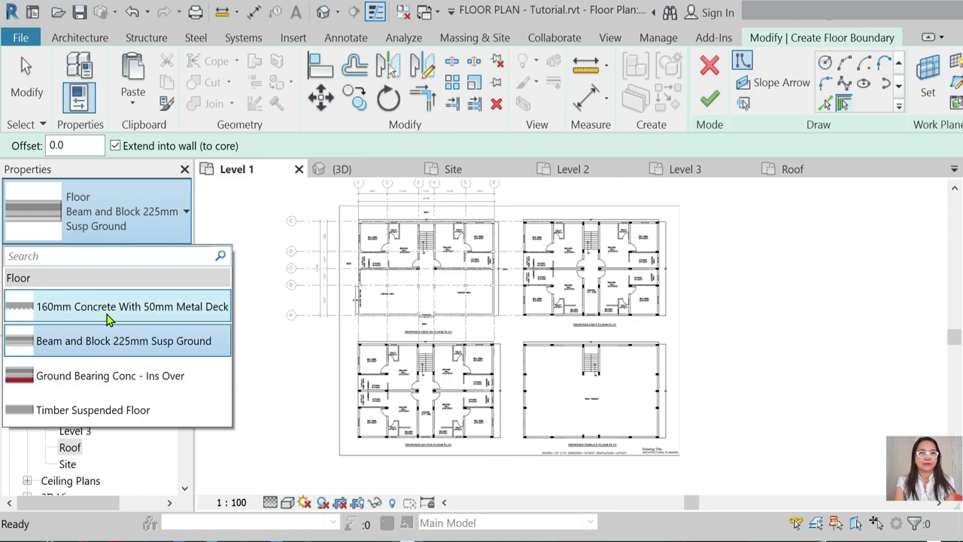
pyautogui.click(107, 345)
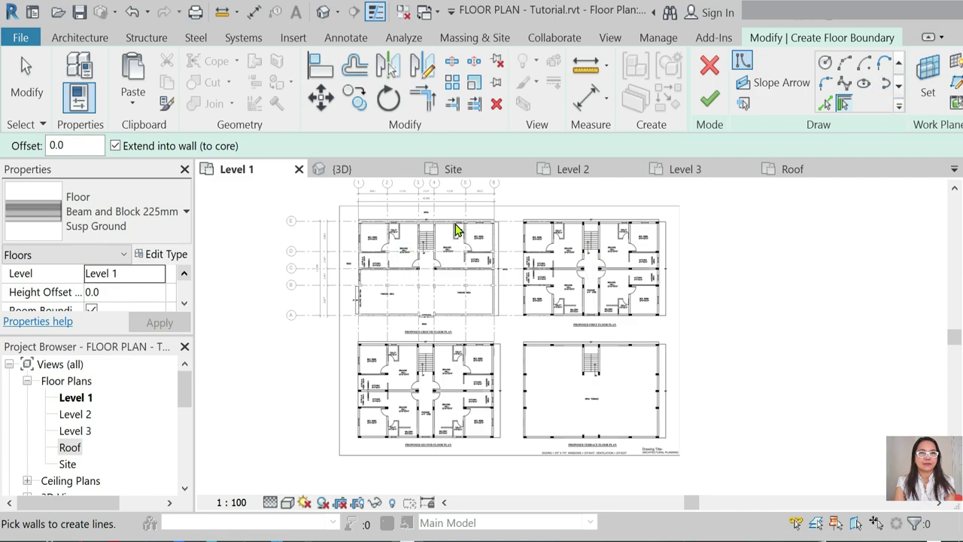
pyautogui.scroll(2, 456, 229)
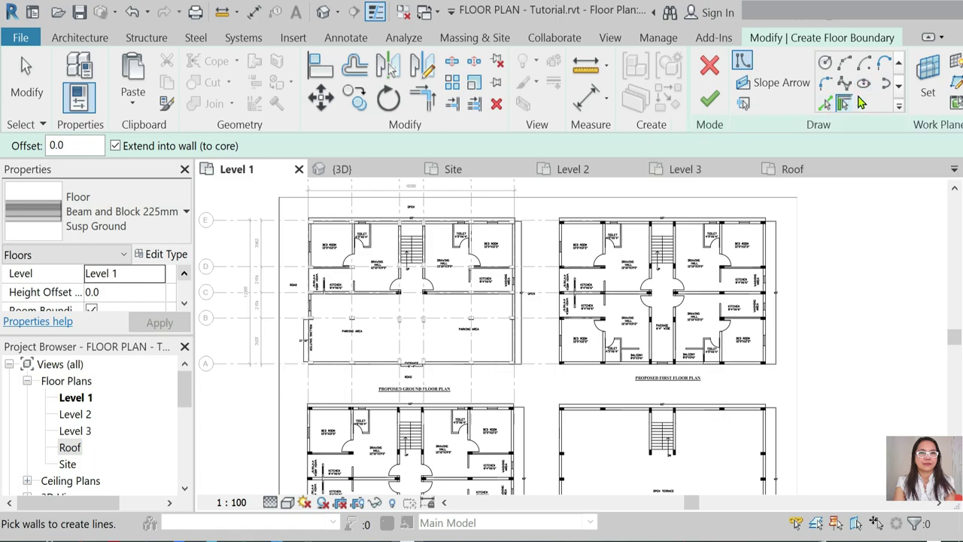
# Draw a closed rectangular line boundary through the four outer wall corners.
pyautogui.click(825, 60)
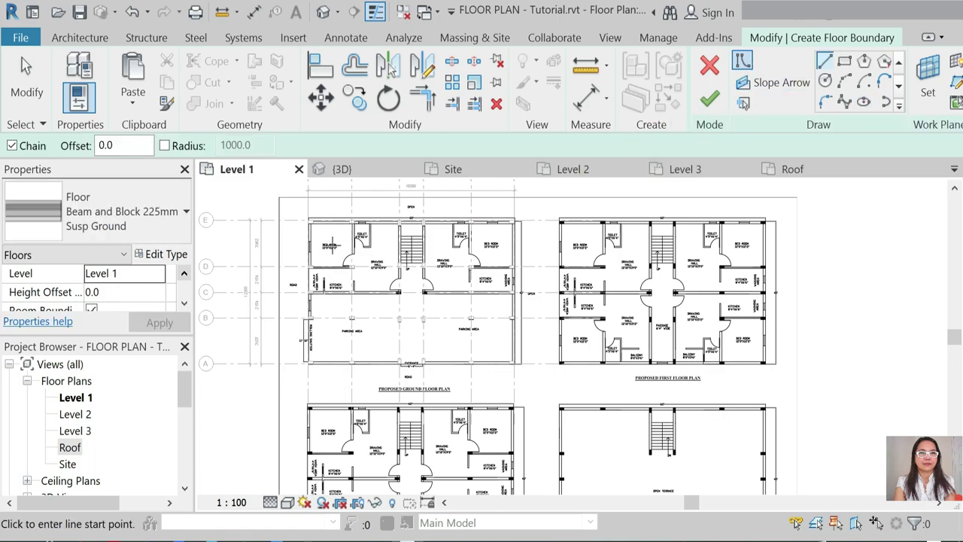
pyautogui.scroll(5, 316, 230)
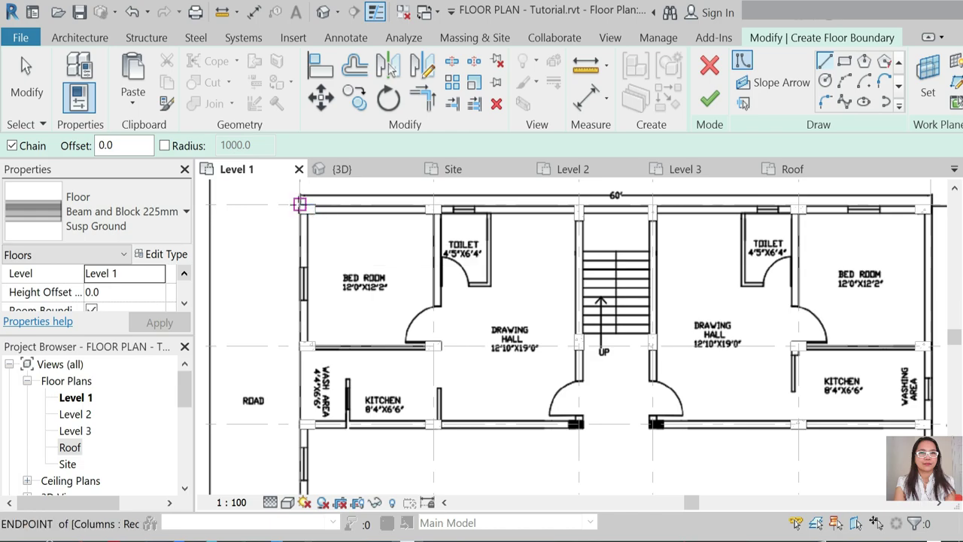
pyautogui.click(299, 203)
pyautogui.scroll(-4, 318, 207)
pyautogui.scroll(4, 309, 406)
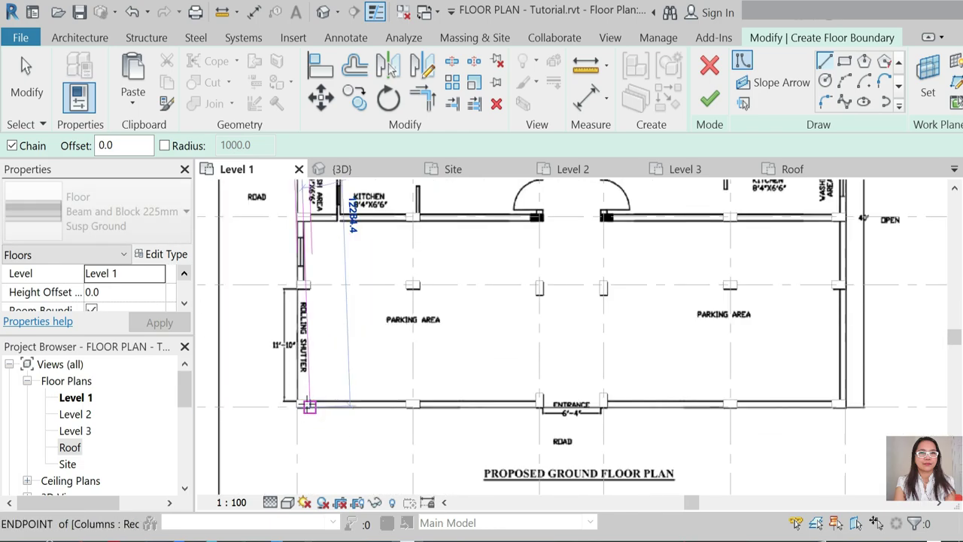
pyautogui.click(309, 406)
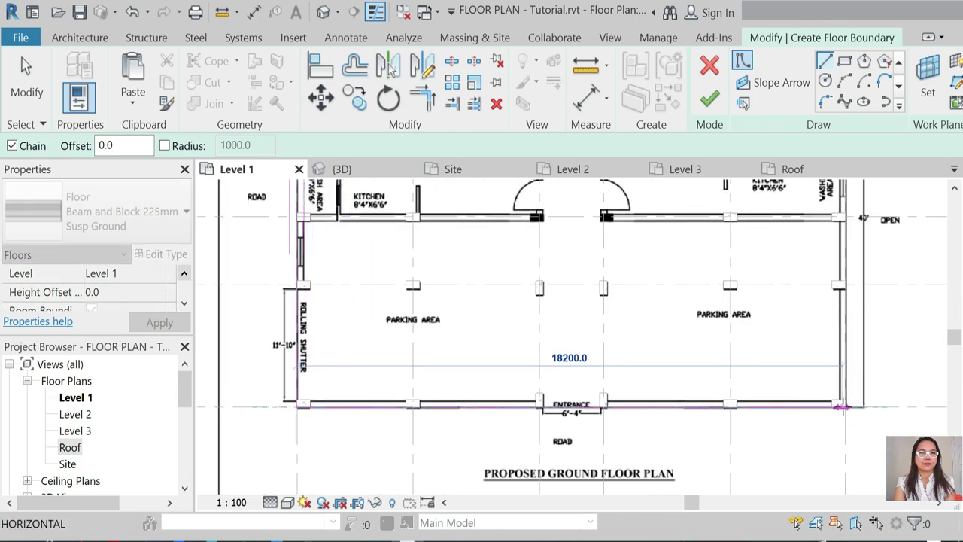
pyautogui.click(841, 407)
pyautogui.scroll(-3, 843, 399)
pyautogui.scroll(3, 770, 369)
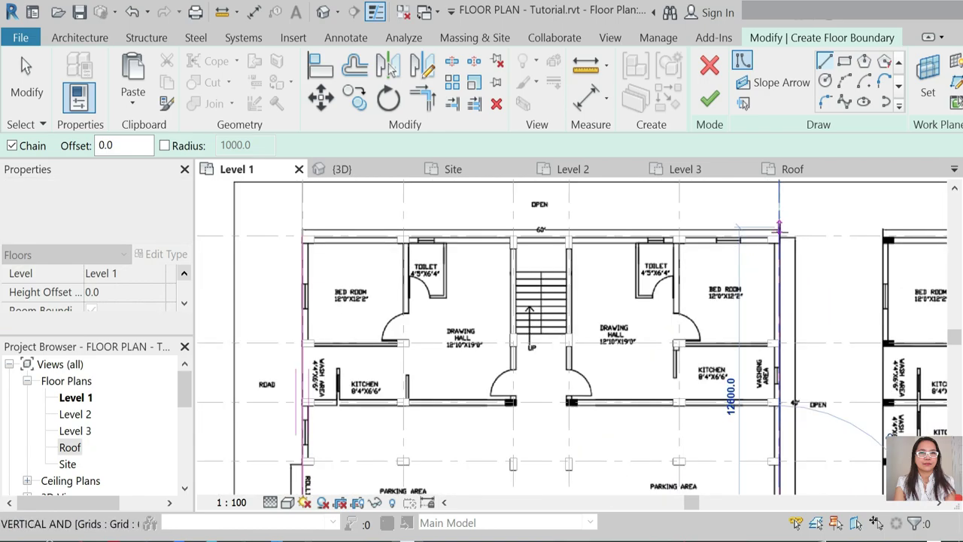
pyautogui.click(780, 236)
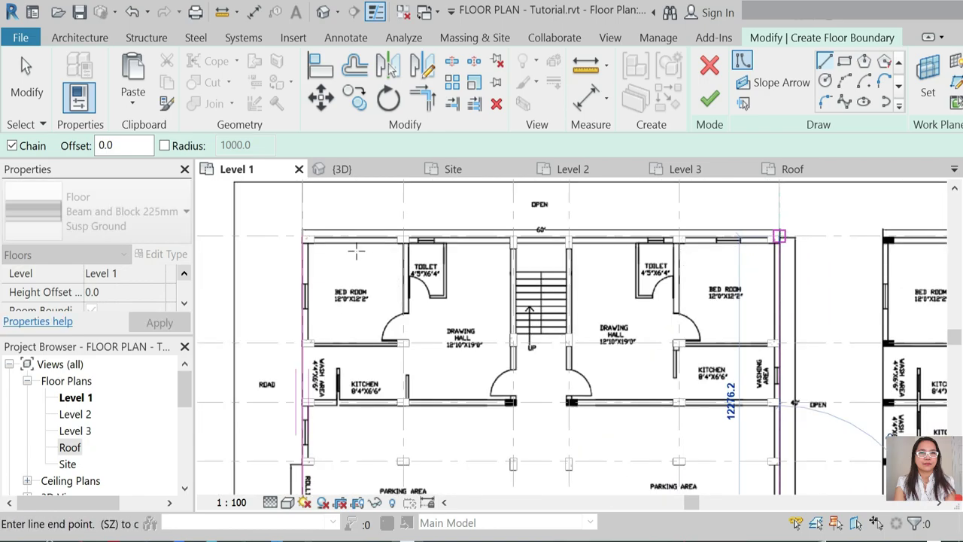
pyautogui.click(304, 238)
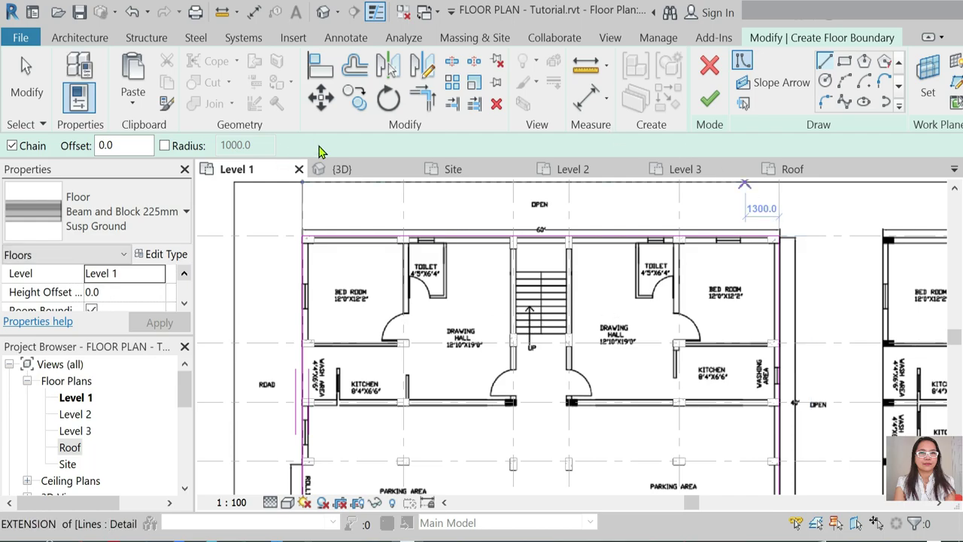
# Finish the floor sketch in the 3D view and clear the selection.
pyautogui.click(339, 170)
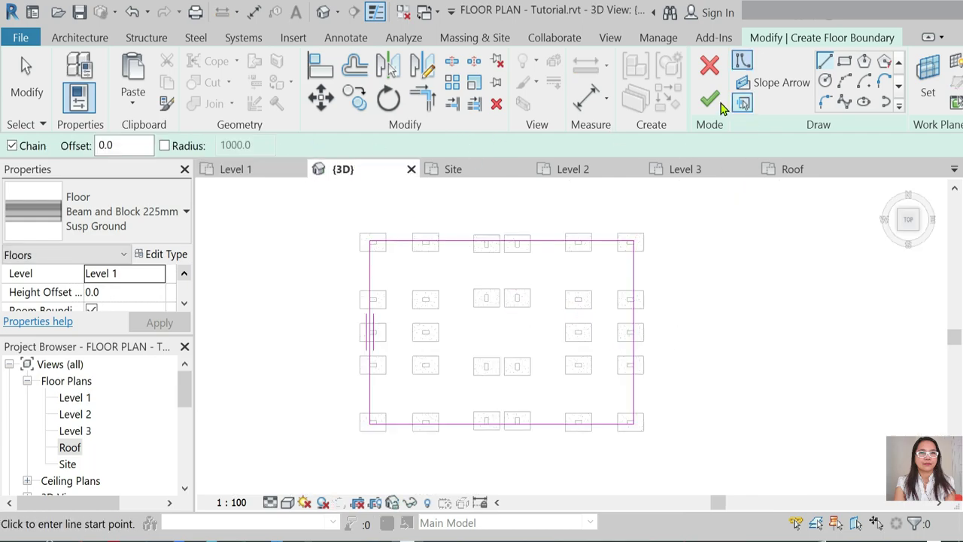
pyautogui.click(710, 99)
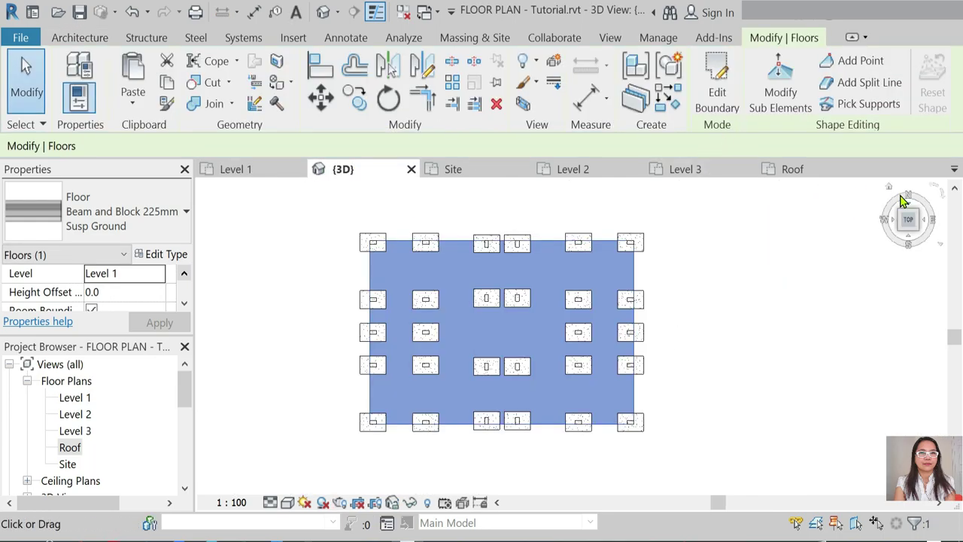
pyautogui.click(894, 191)
# Select the new Level 1 floor slab in an angled 3D view.
pyautogui.click(894, 191)
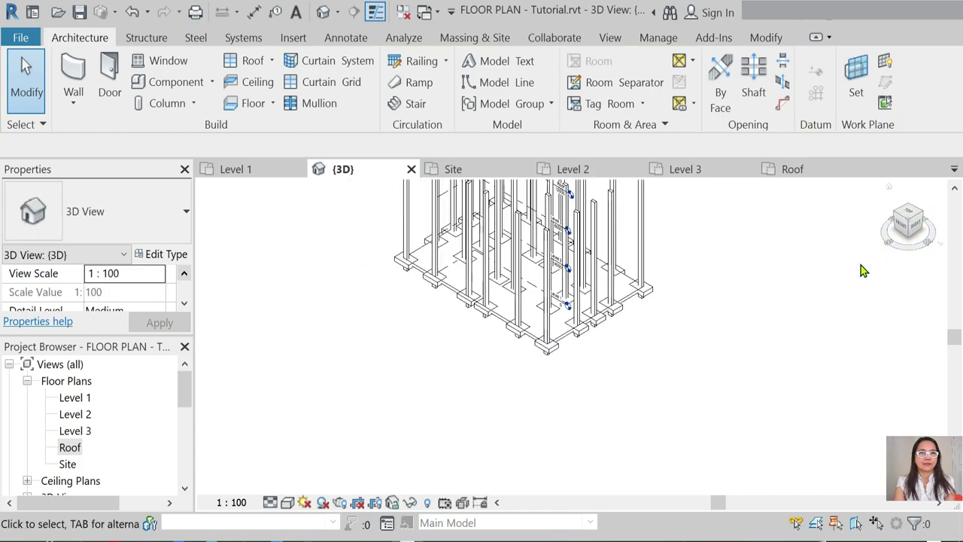
pyautogui.scroll(5, 682, 466)
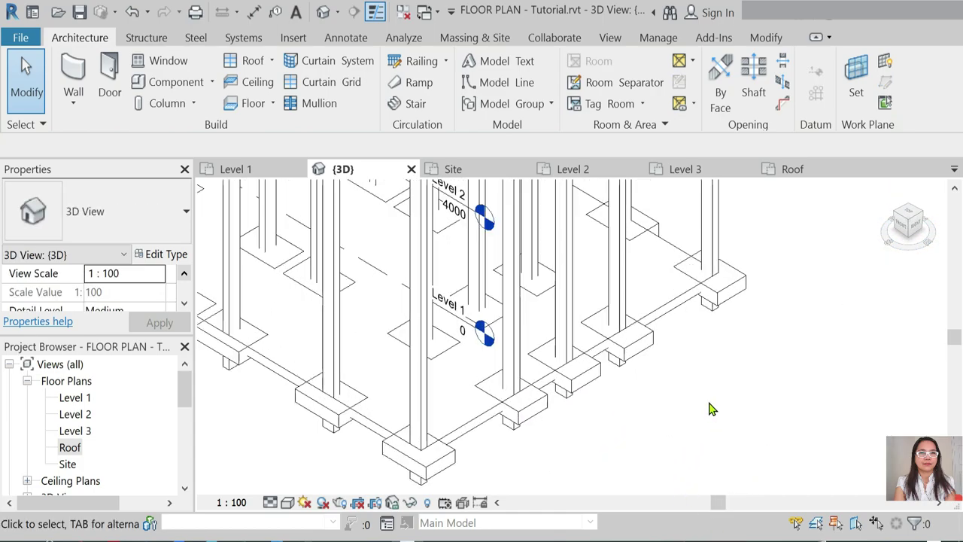
pyautogui.click(690, 304)
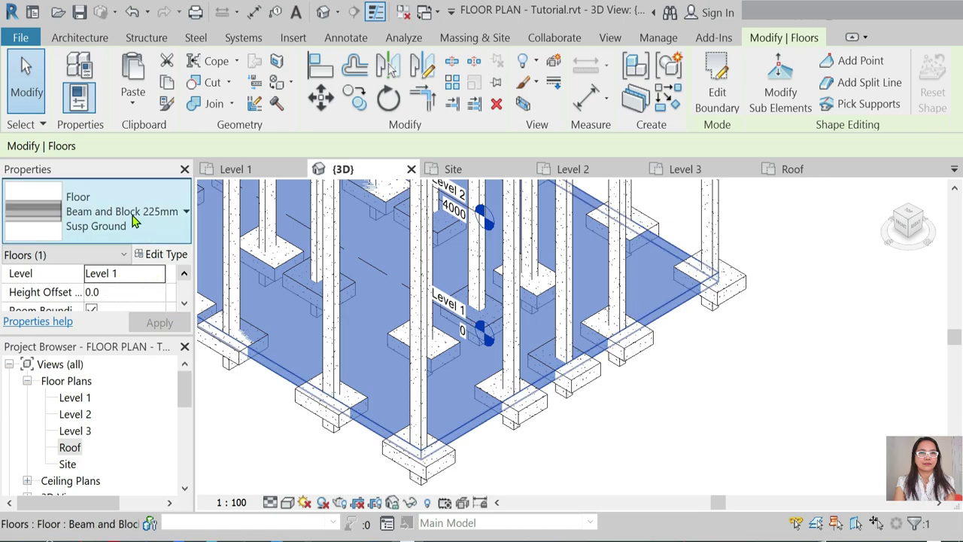
pyautogui.scroll(-2, 715, 339)
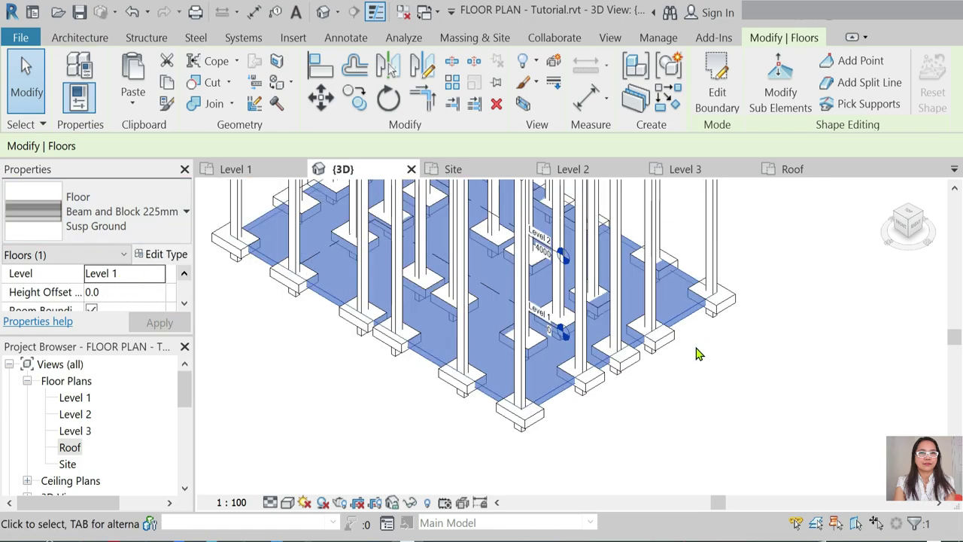
pyautogui.scroll(-2, 698, 354)
pyautogui.scroll(-1, 507, 437)
pyautogui.scroll(-1, 507, 437)
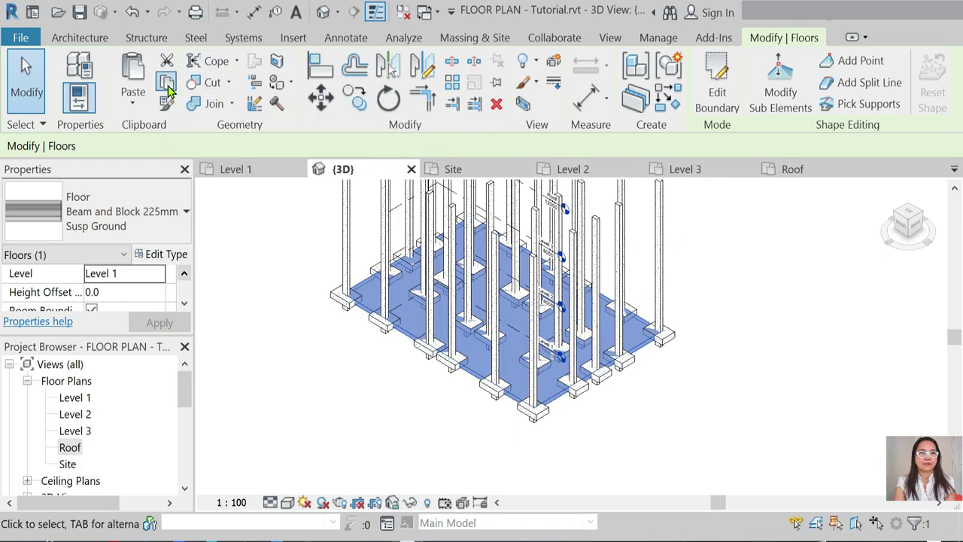
# Paste the floor aligned to the selected levels Level 2, Level 3 and Roof.
pyautogui.click(132, 96)
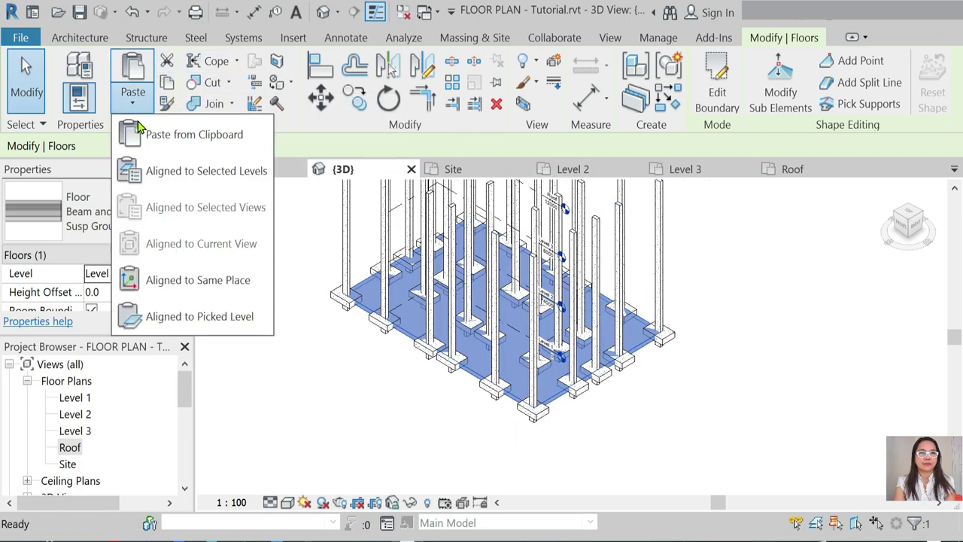
pyautogui.click(185, 181)
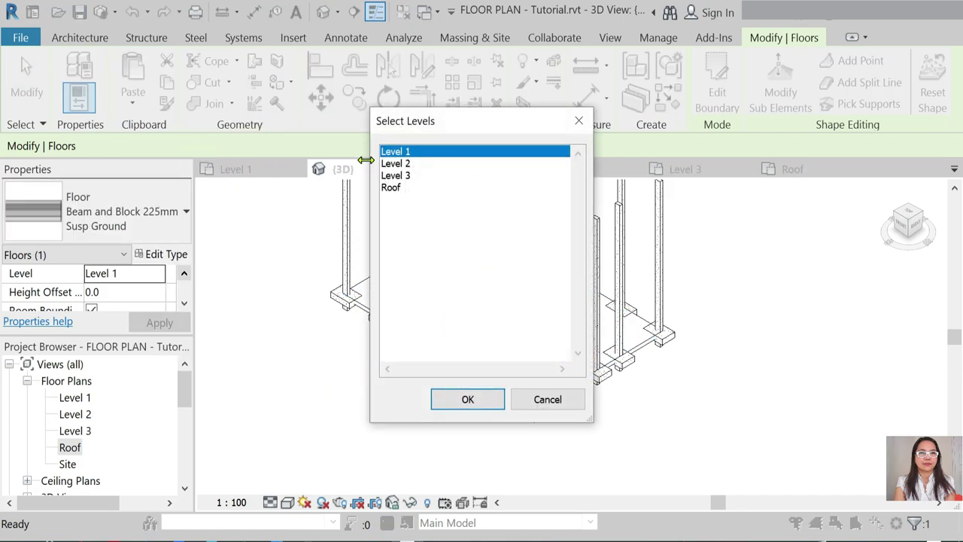
pyautogui.click(399, 164)
pyautogui.keyDown('ctrl'); pyautogui.click(400, 177); pyautogui.keyUp('ctrl')
pyautogui.keyDown('ctrl'); pyautogui.click(393, 189); pyautogui.keyUp('ctrl')
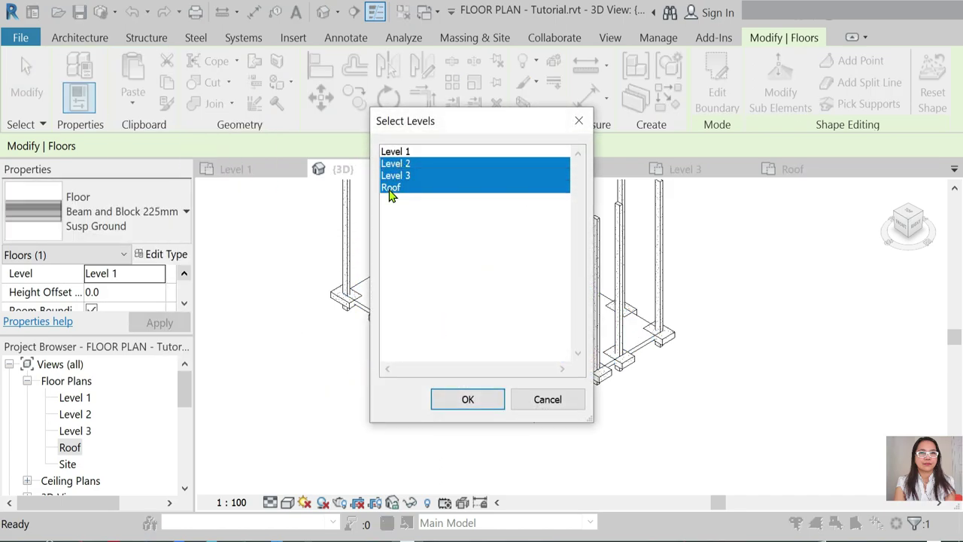
pyautogui.click(465, 405)
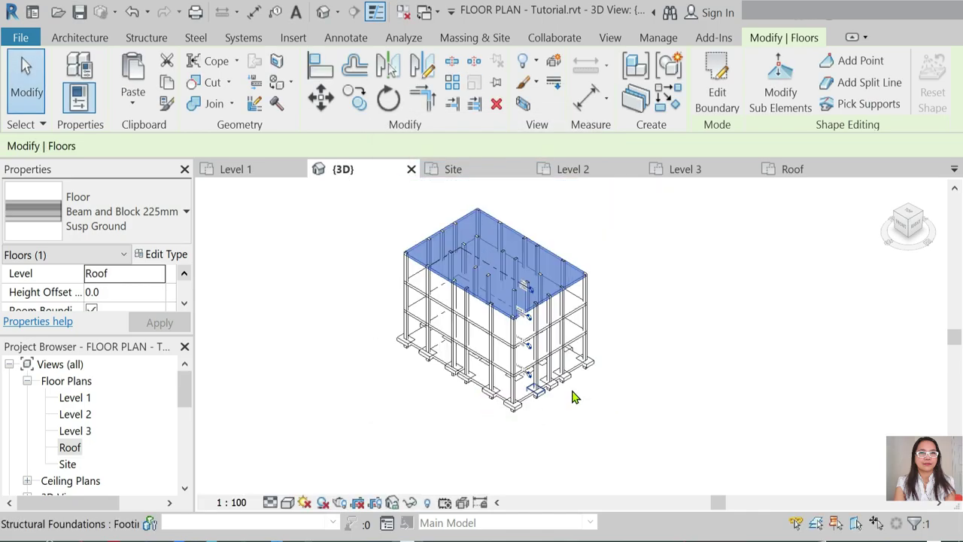
# Deselect the pasted floors and return to the Level 1 floor plan.
pyautogui.click(541, 209)
pyautogui.scroll(2, 682, 366)
pyautogui.scroll(1, 615, 211)
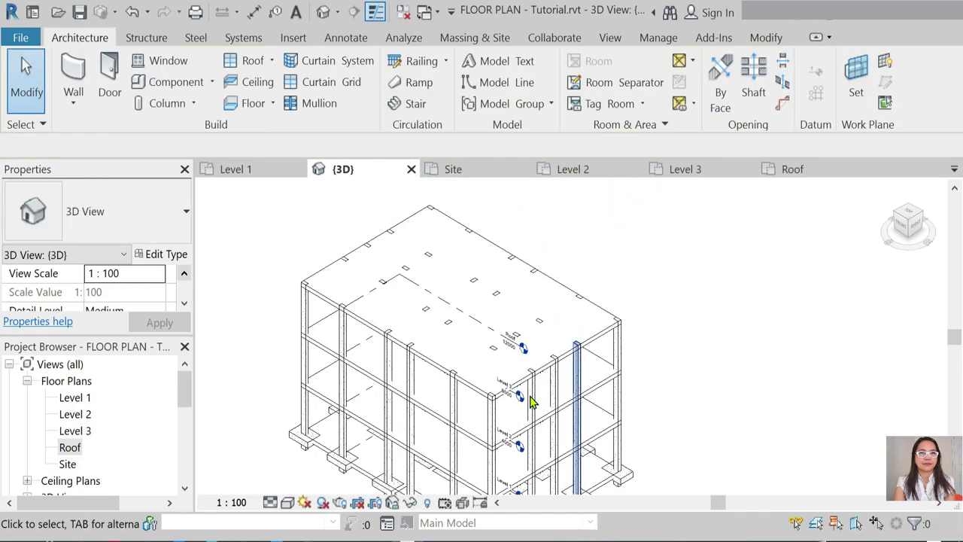
pyautogui.scroll(-1, 580, 344)
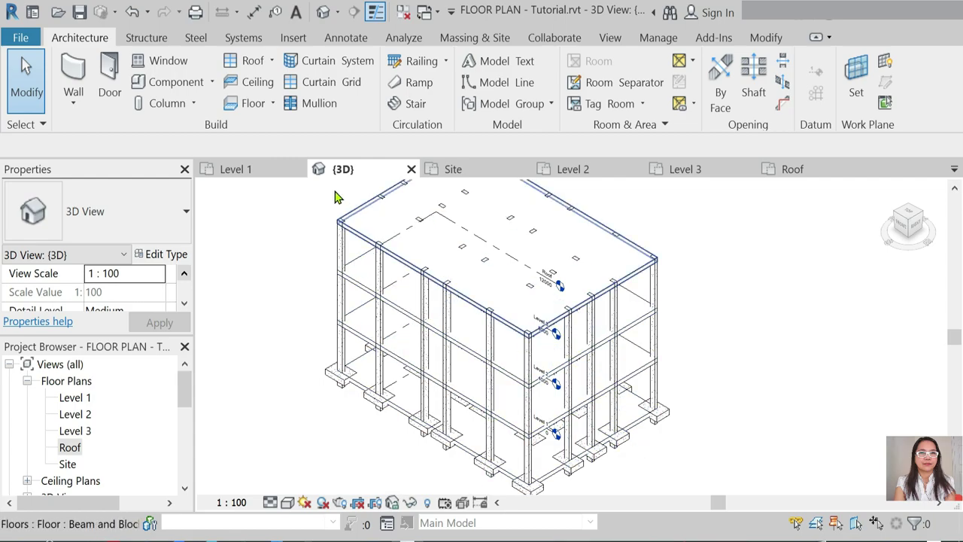
pyautogui.click(241, 168)
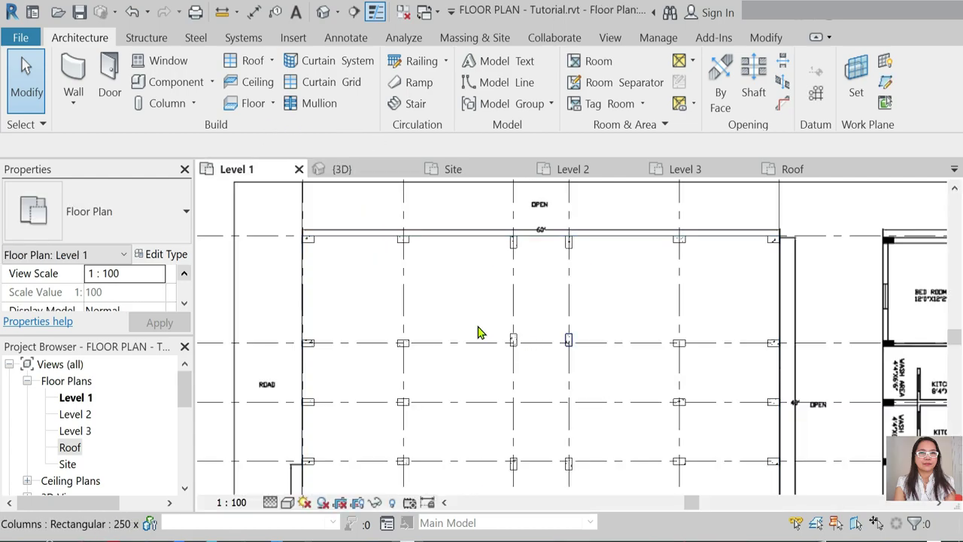
# Select the Level 1 floor slab and set the plan's visual style to Wireframe.
pyautogui.scroll(-1, 338, 275)
pyautogui.scroll(-3, 339, 271)
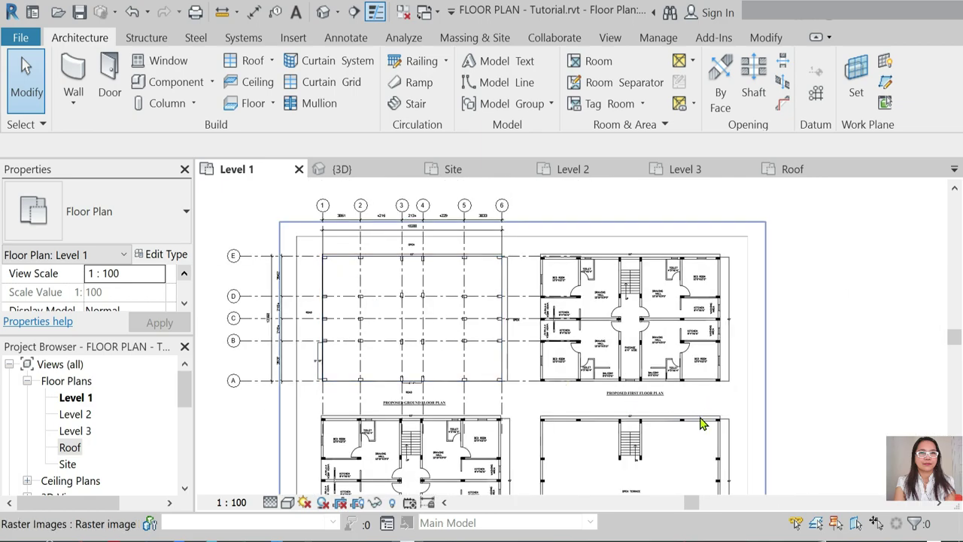
pyautogui.scroll(1, 404, 279)
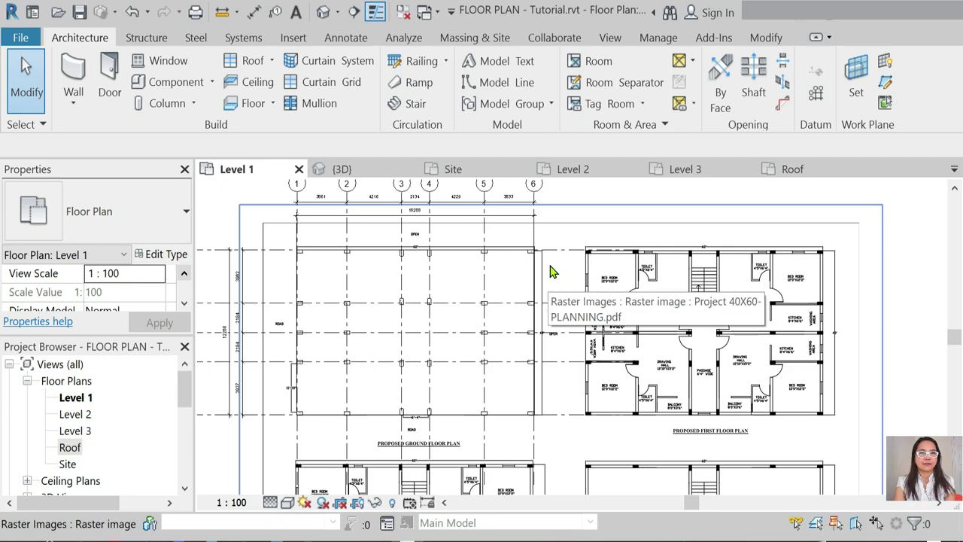
pyautogui.click(512, 256)
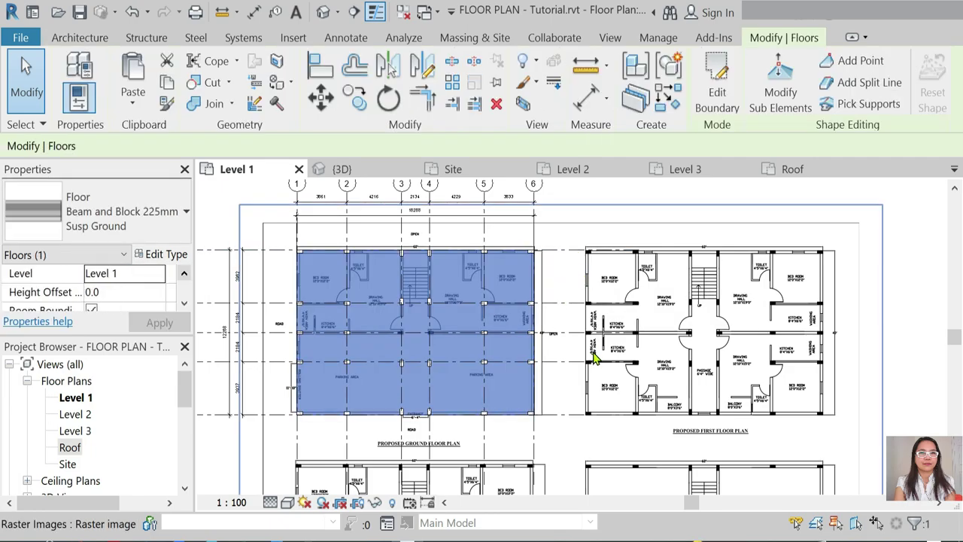
pyautogui.click(288, 502)
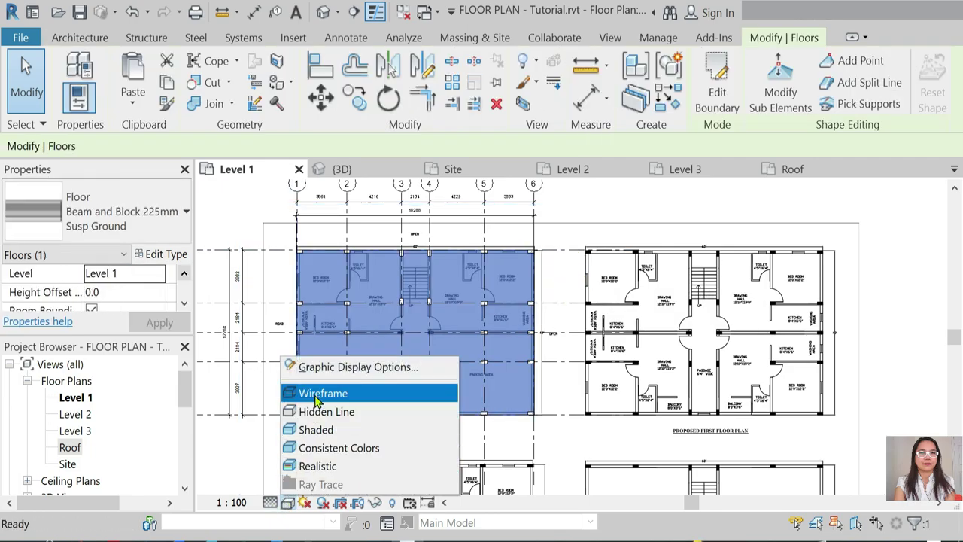
pyautogui.click(316, 393)
pyautogui.scroll(2, 426, 243)
pyautogui.scroll(2, 241, 304)
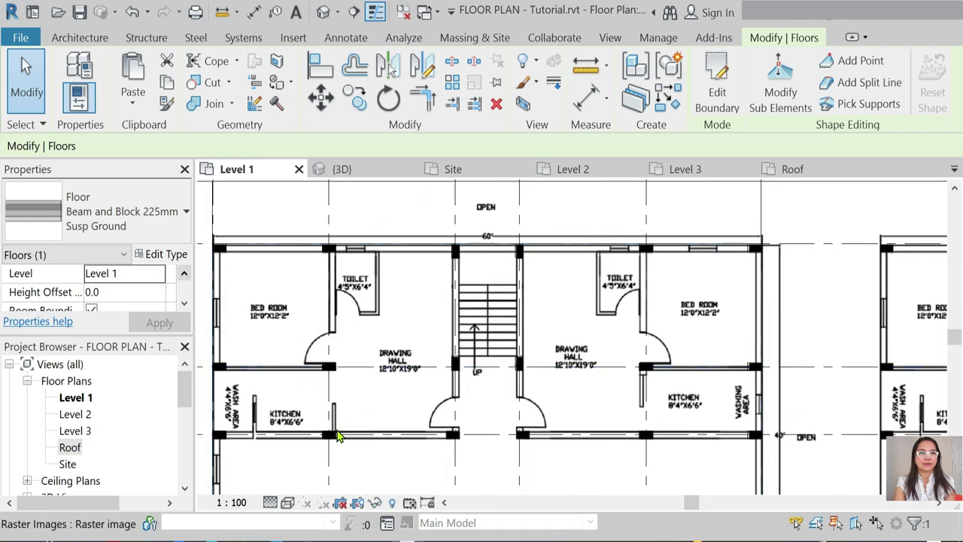
pyautogui.scroll(-1, 348, 432)
pyautogui.scroll(1, 347, 432)
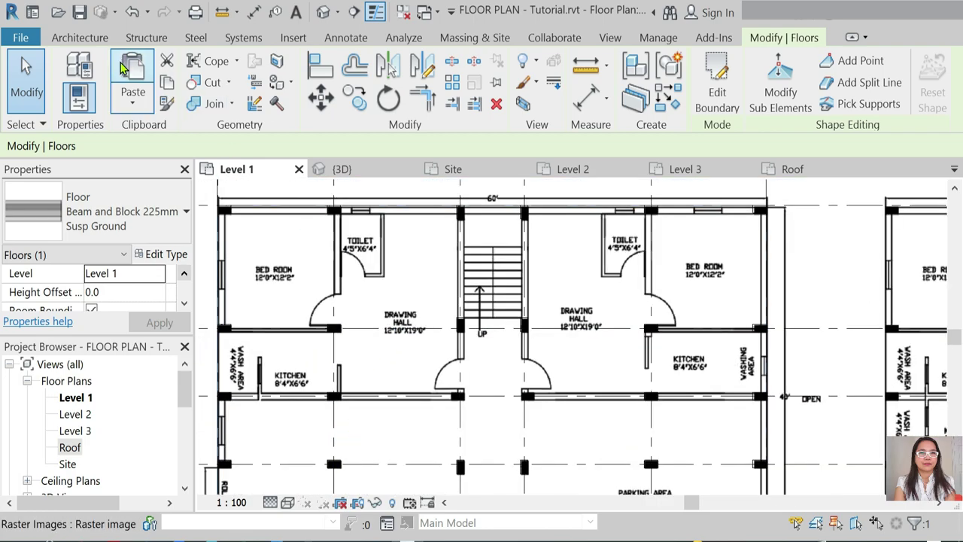
pyautogui.click(75, 42)
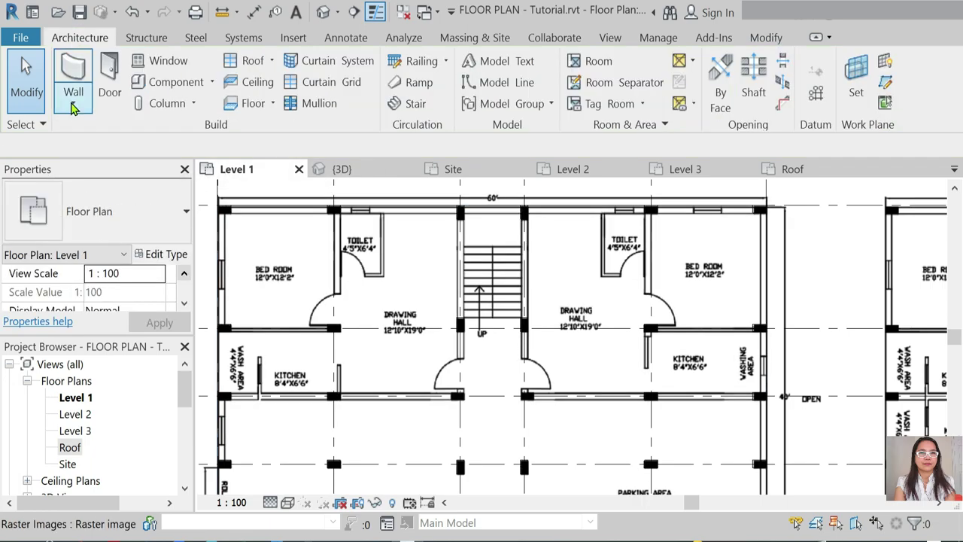
# Start an architectural wall using the Partn - p 100 p - Block type.
pyautogui.click(73, 106)
pyautogui.click(128, 134)
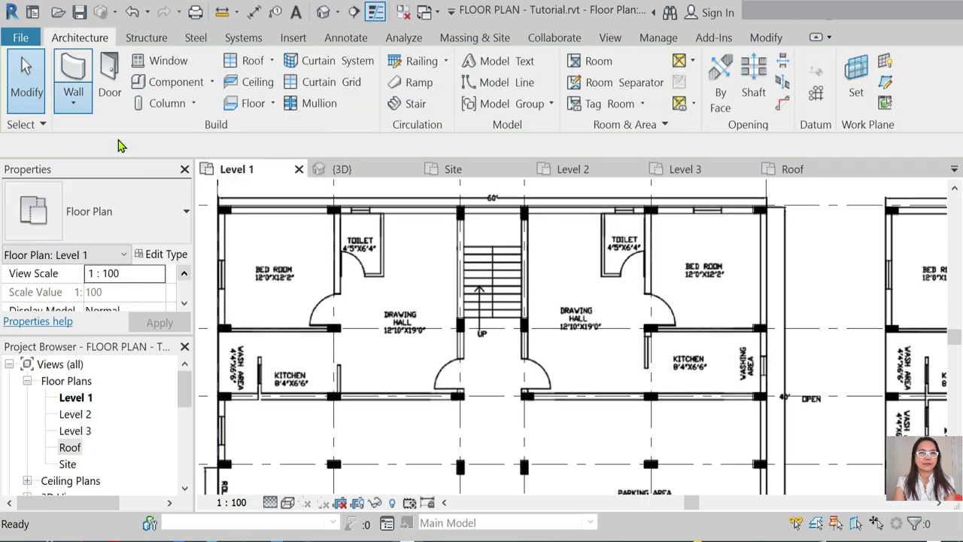
pyautogui.click(126, 216)
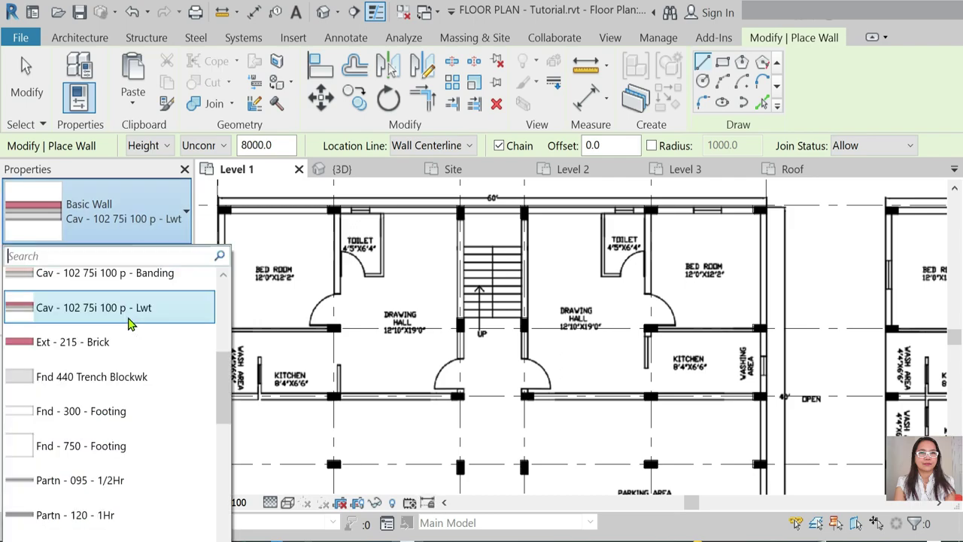
pyautogui.scroll(-1, 125, 496)
pyautogui.scroll(-1, 136, 489)
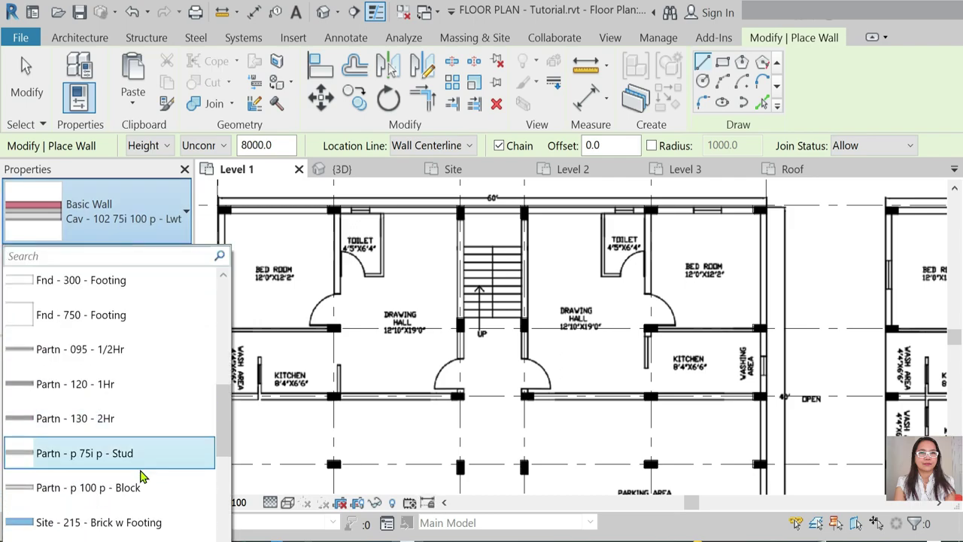
pyautogui.click(66, 497)
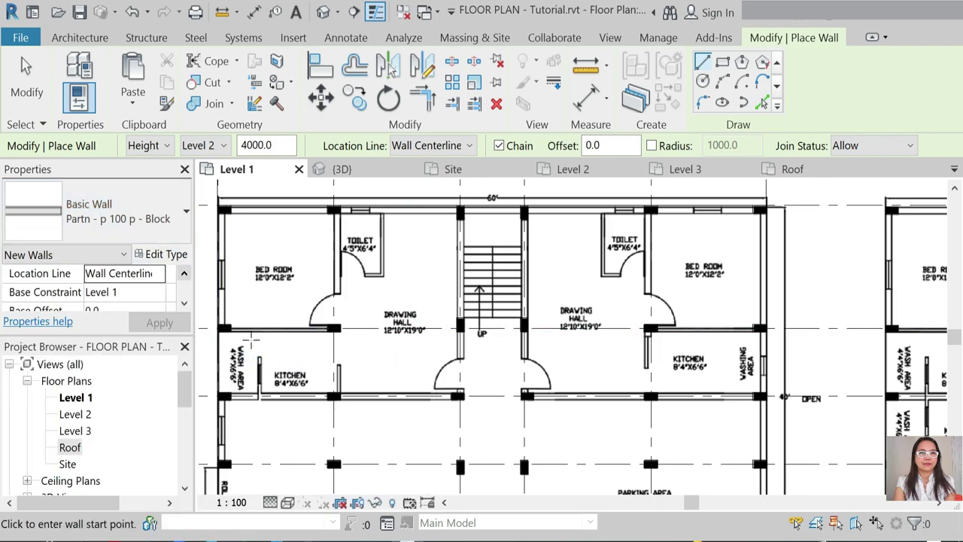
pyautogui.scroll(3, 226, 333)
pyautogui.click(236, 329)
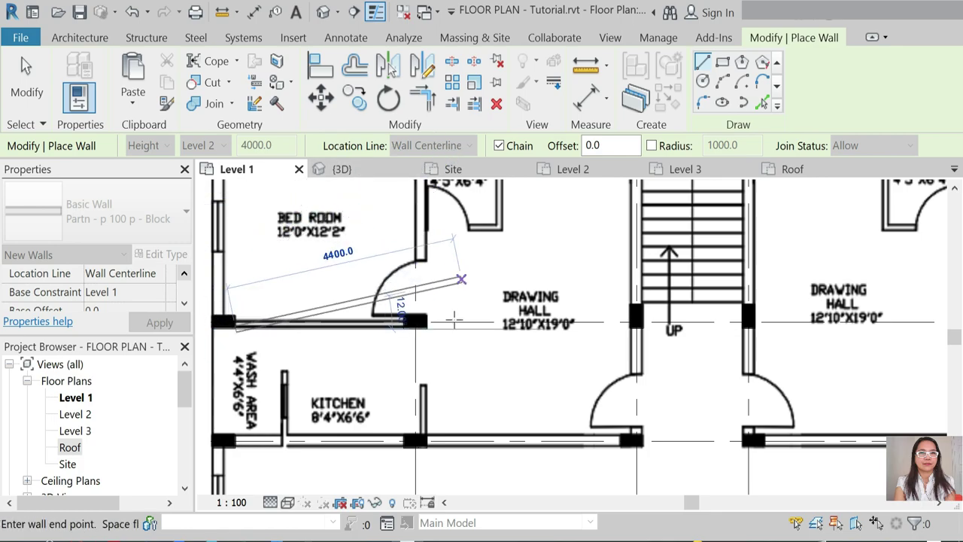
pyautogui.press('Escape')
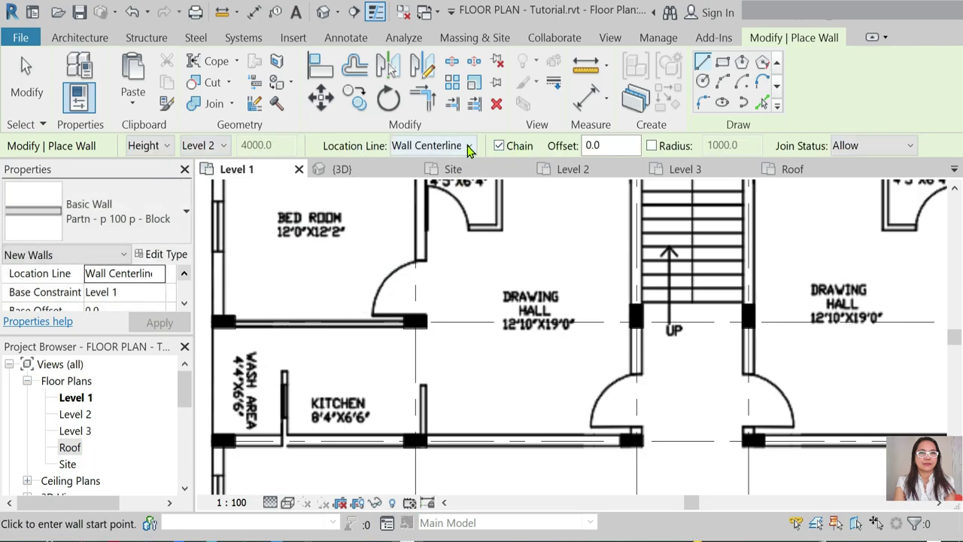
# Try the Core Face: Exterior location line on a wall along the bedroom.
pyautogui.click(469, 147)
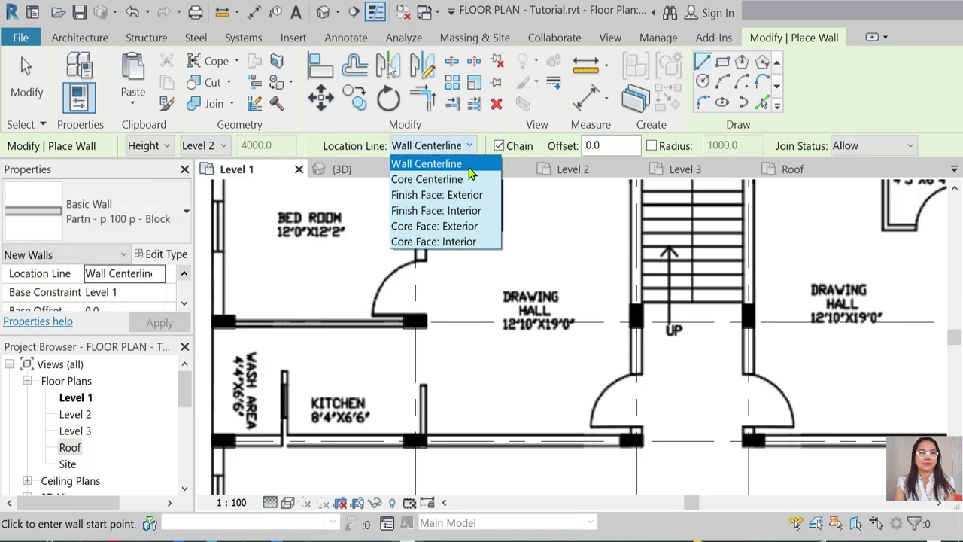
pyautogui.click(435, 226)
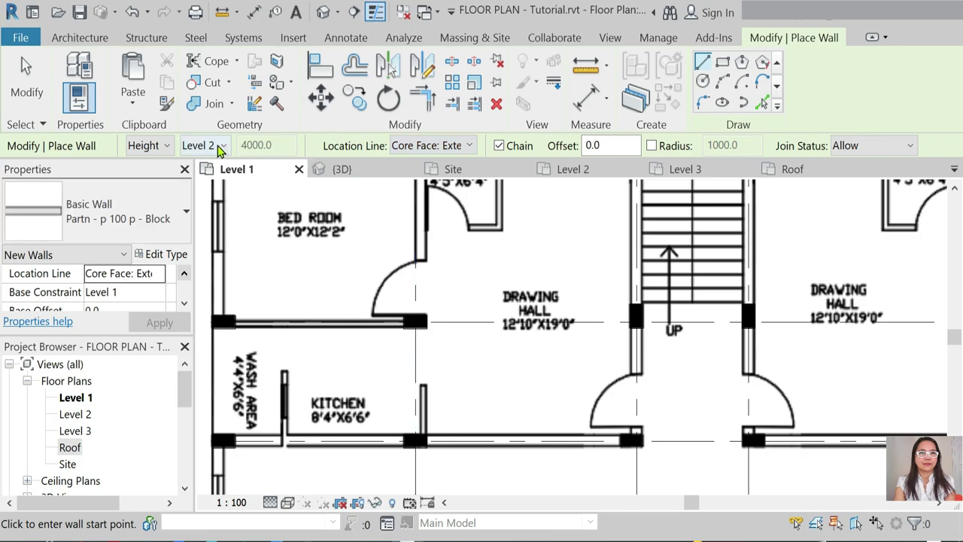
pyautogui.scroll(-2, 140, 292)
pyautogui.scroll(1, 135, 295)
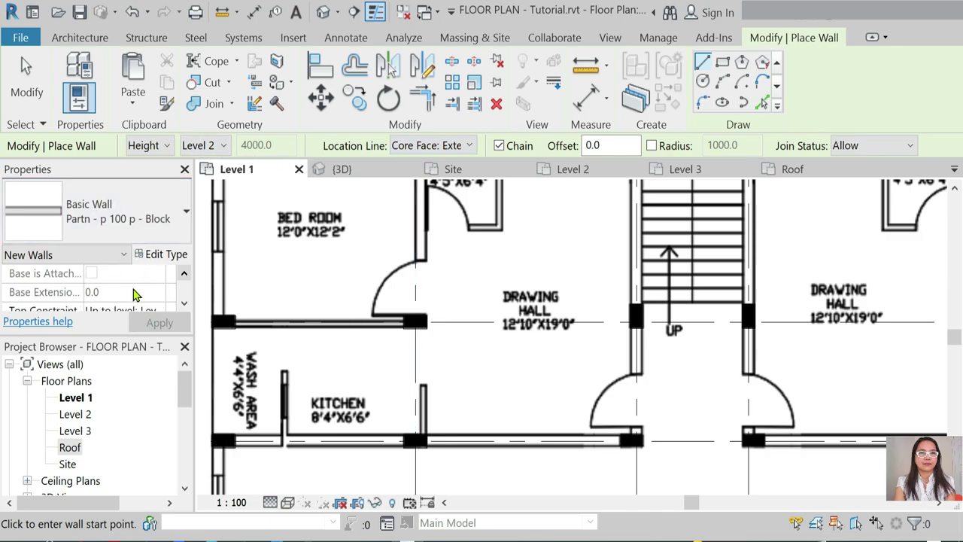
pyautogui.scroll(-2, 153, 295)
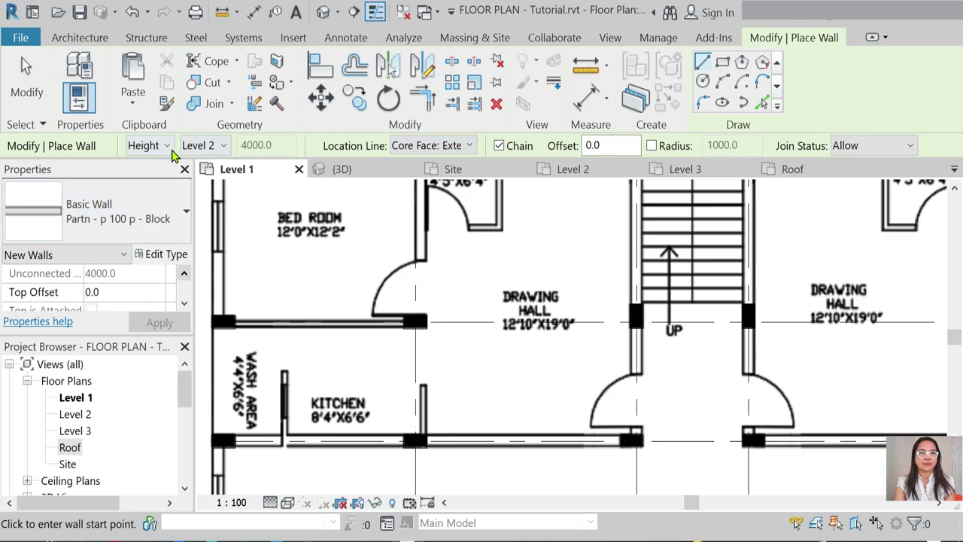
pyautogui.click(235, 326)
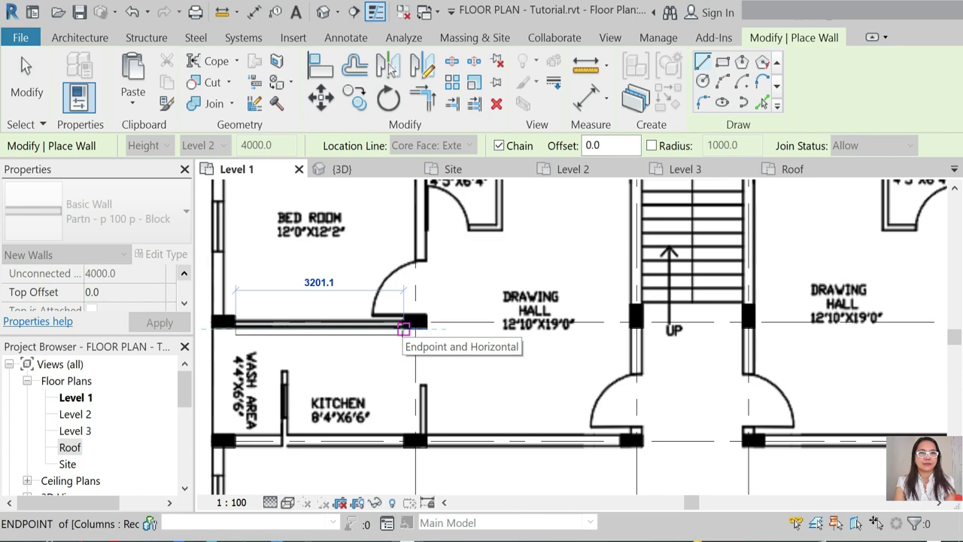
pyautogui.press('Escape')
# Change the wall location line to Core Face: Interior and test the wall start.
pyautogui.click(468, 145)
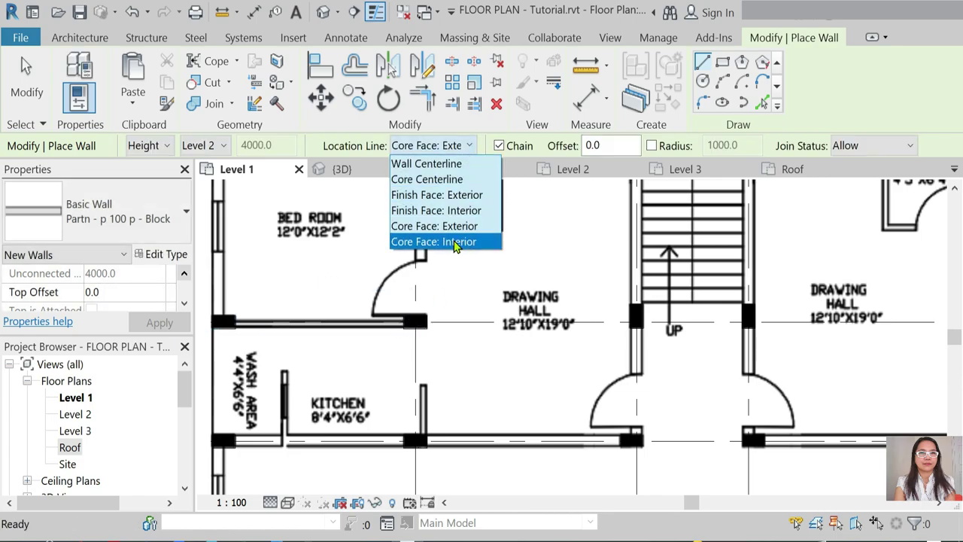
pyautogui.click(455, 242)
pyautogui.click(235, 325)
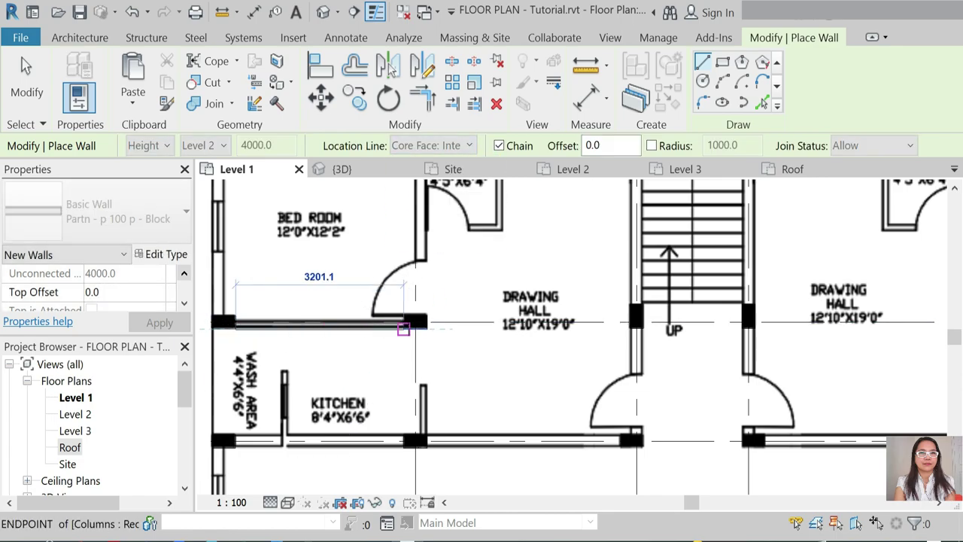
pyautogui.press('Escape')
# In the 3D view, select the roof and two floor slabs and hide them in view.
pyautogui.click(346, 170)
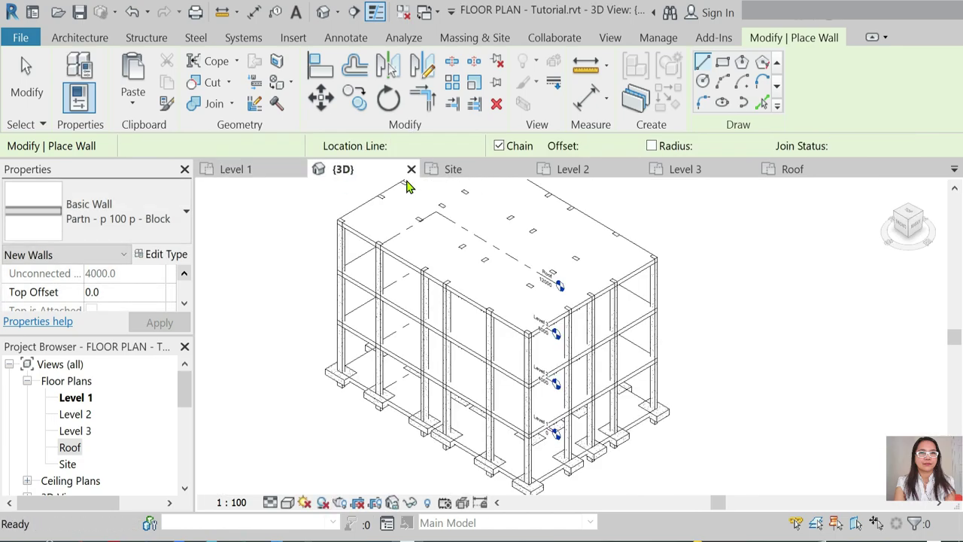
pyautogui.press('Escape')
pyautogui.press('Escape')
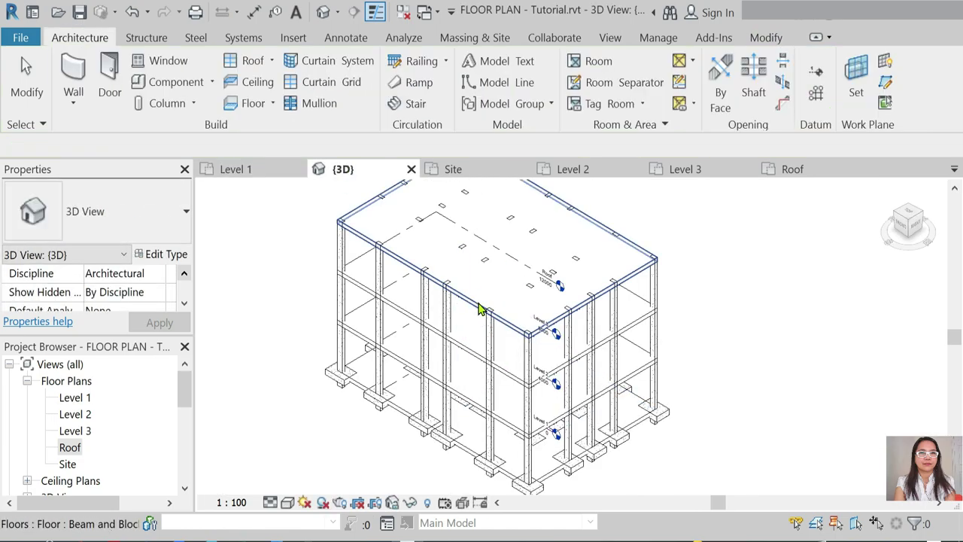
pyautogui.click(479, 356)
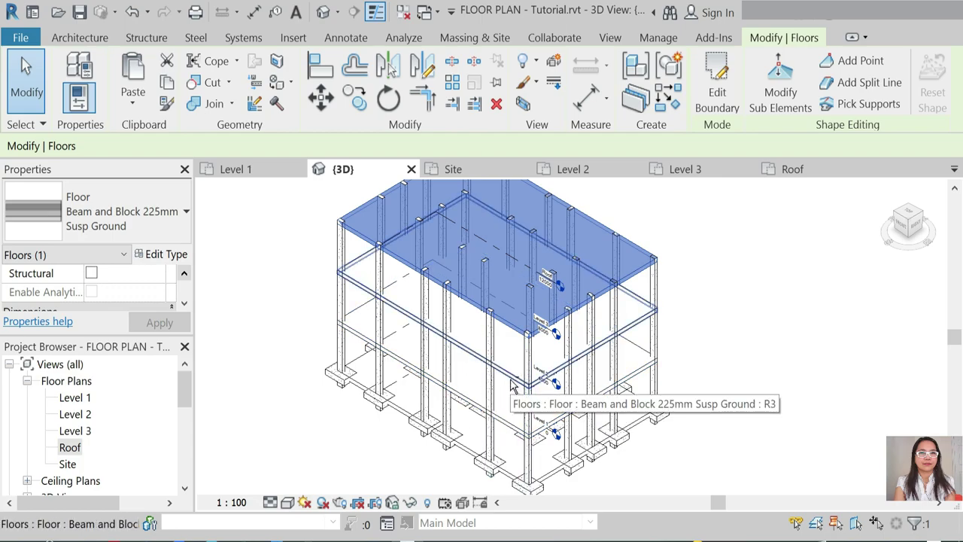
pyautogui.click(641, 324)
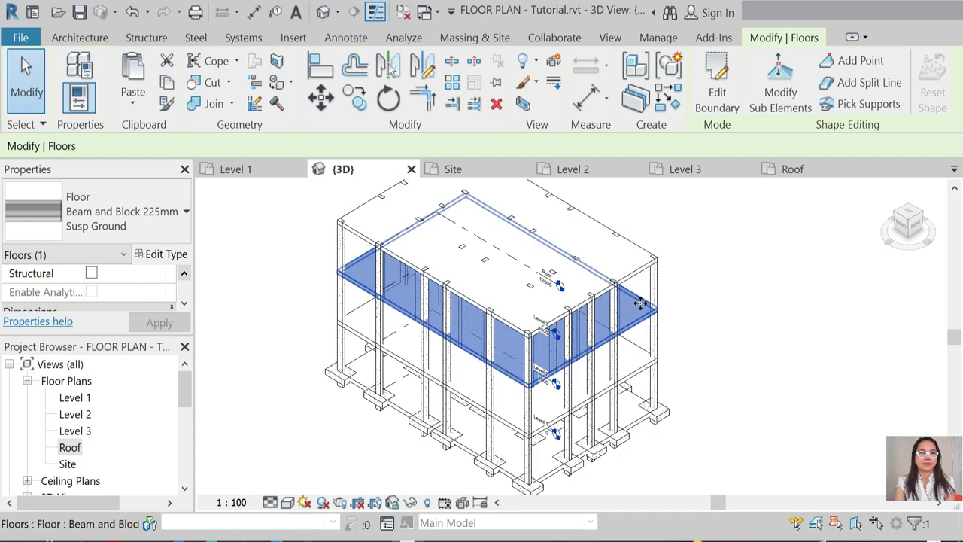
pyautogui.keyDown('ctrl'); pyautogui.click(644, 278); pyautogui.keyUp('ctrl')
pyautogui.keyDown('ctrl'); pyautogui.click(640, 376); pyautogui.keyUp('ctrl')
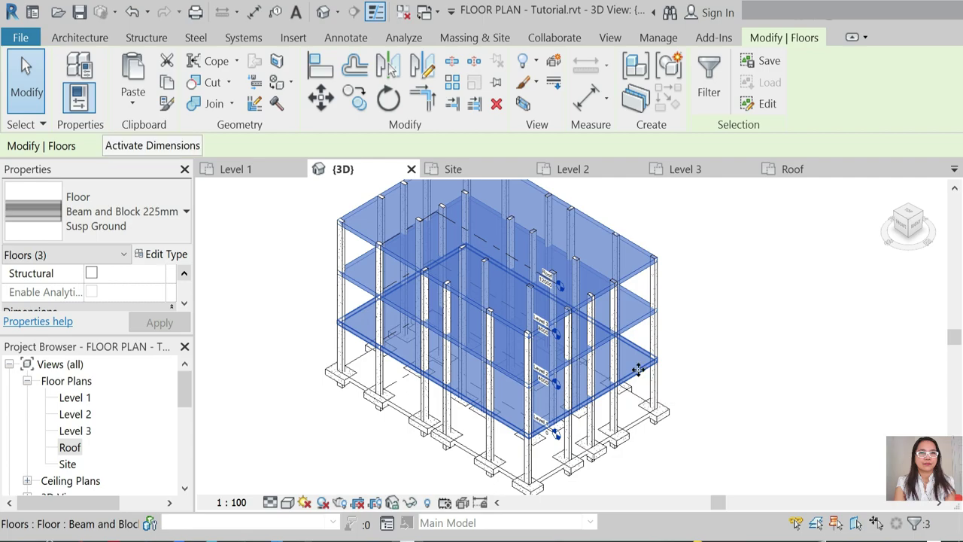
pyautogui.rightClick(640, 378)
pyautogui.moveTo(689, 76)
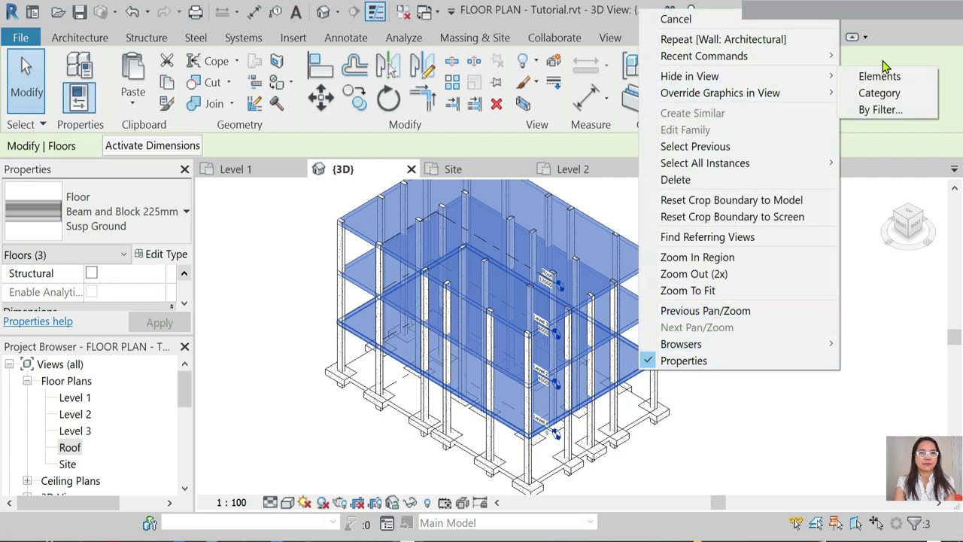
pyautogui.click(879, 77)
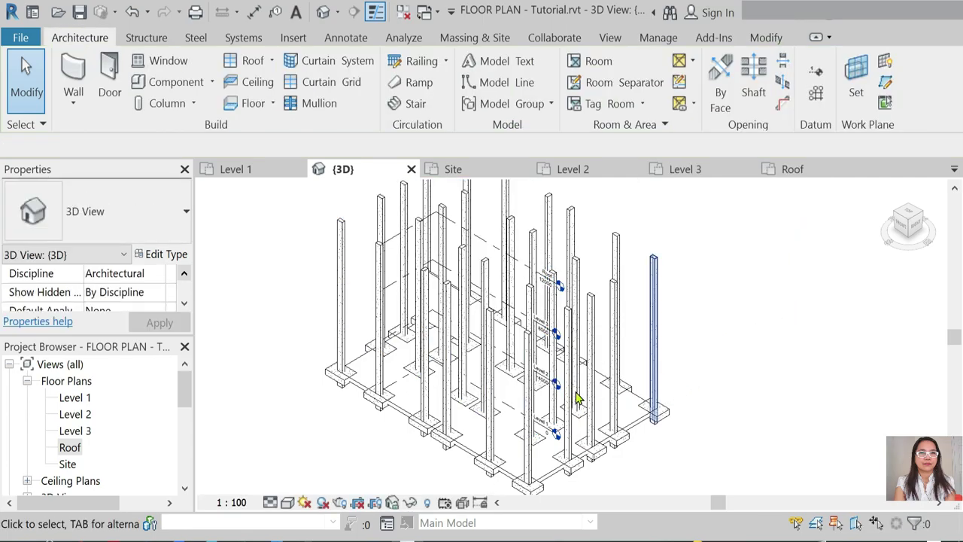
pyautogui.scroll(4, 453, 331)
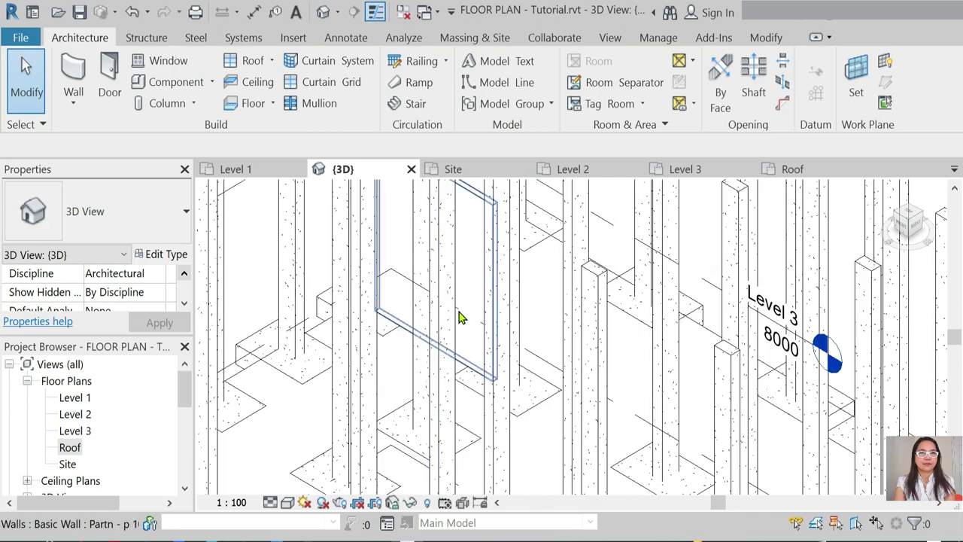
pyautogui.scroll(-2, 456, 320)
pyautogui.scroll(-2, 447, 325)
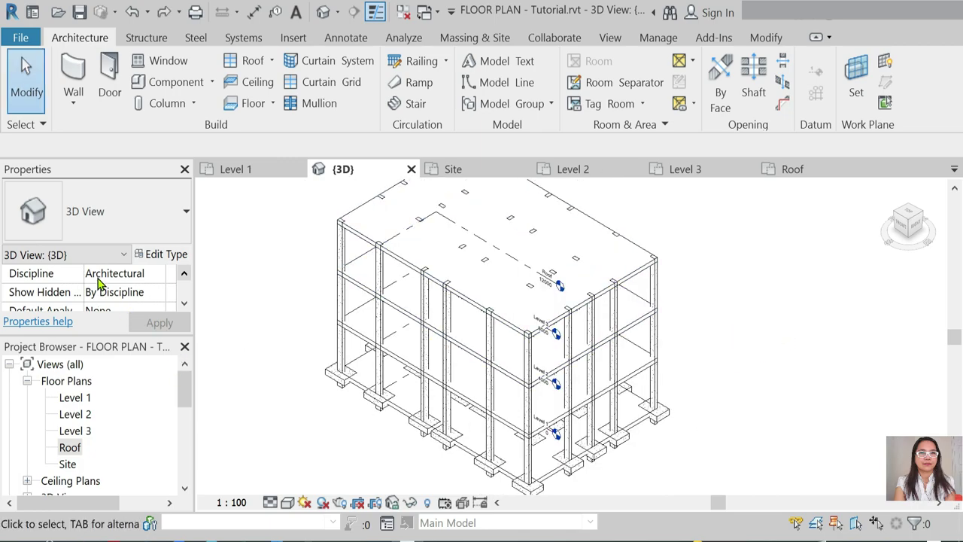
# Select the Roof floor plan in the Project Browser to show its view properties.
pyautogui.scroll(-3, 119, 298)
pyautogui.scroll(-2, 128, 299)
pyautogui.scroll(-2, 130, 299)
pyautogui.scroll(-3, 129, 299)
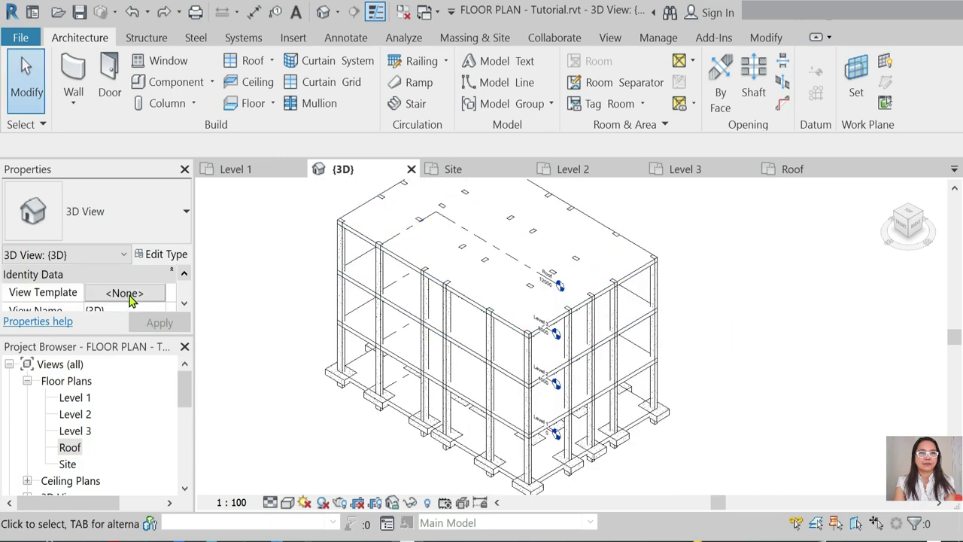
pyautogui.scroll(-3, 130, 299)
pyautogui.scroll(-2, 129, 300)
pyautogui.scroll(2, 143, 298)
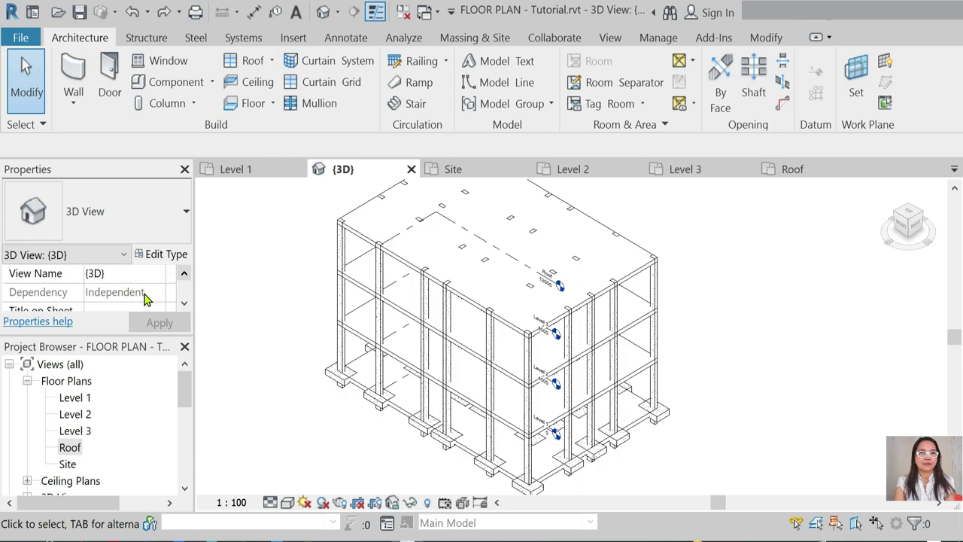
pyautogui.click(117, 346)
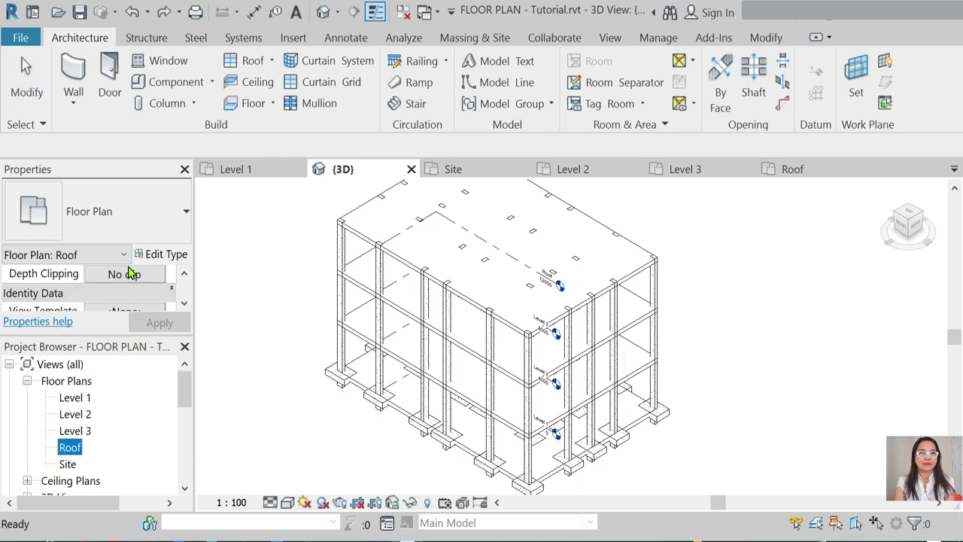
# Review the Roof plan's view properties, keeping its Scope Box at None.
pyautogui.scroll(1, 143, 286)
pyautogui.scroll(-1, 150, 300)
pyautogui.scroll(1, 147, 295)
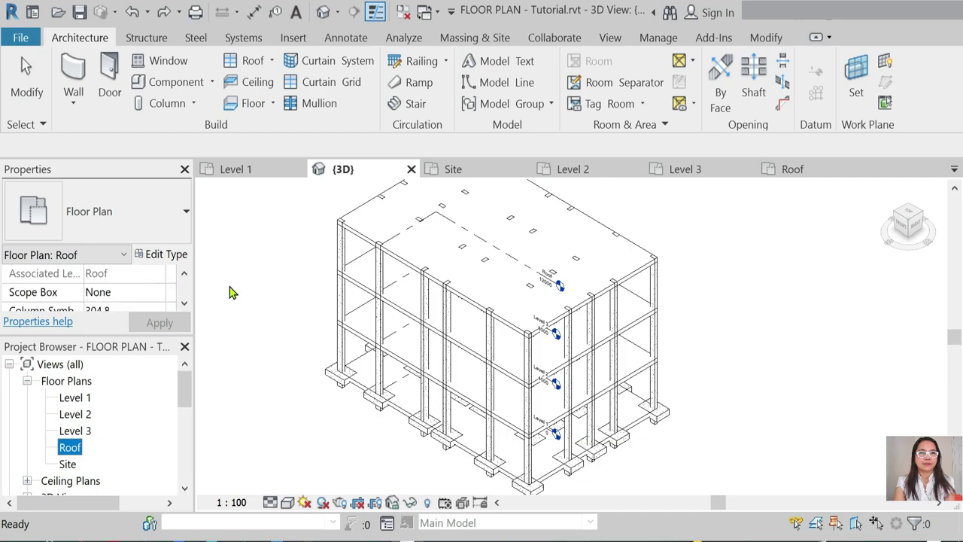
pyautogui.click(184, 307)
pyautogui.click(183, 307)
pyautogui.click(183, 307)
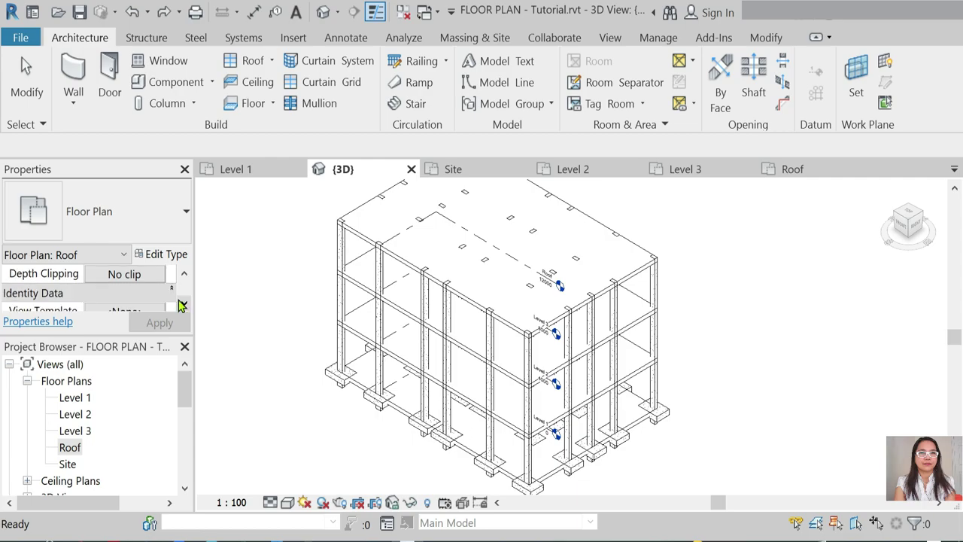
pyautogui.click(183, 276)
pyautogui.scroll(2, 174, 283)
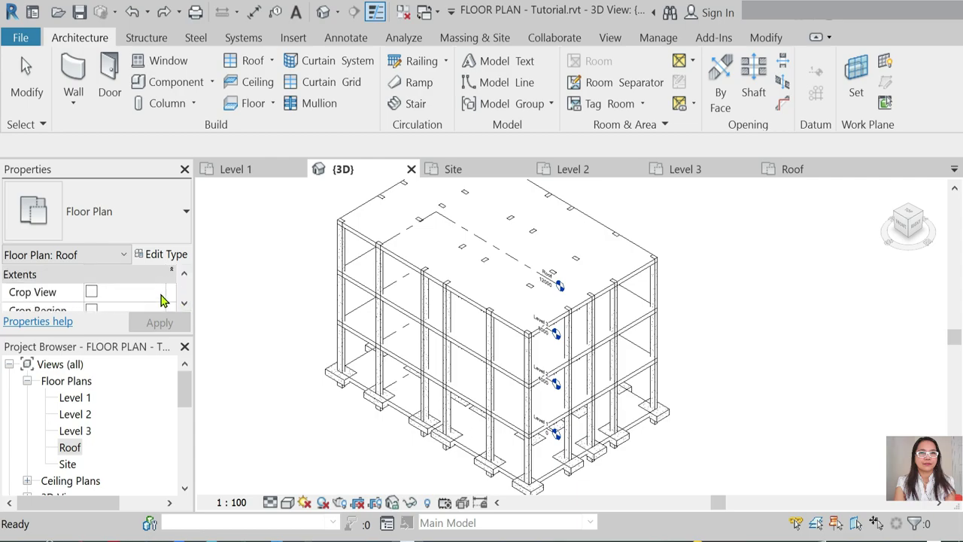
pyautogui.click(184, 306)
pyautogui.click(184, 306)
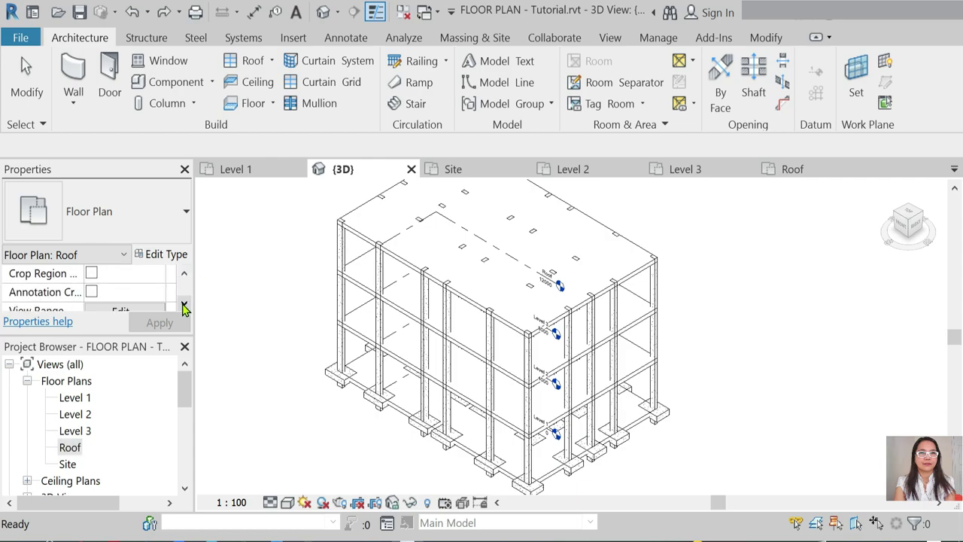
pyautogui.click(184, 307)
pyautogui.click(184, 306)
pyautogui.click(183, 305)
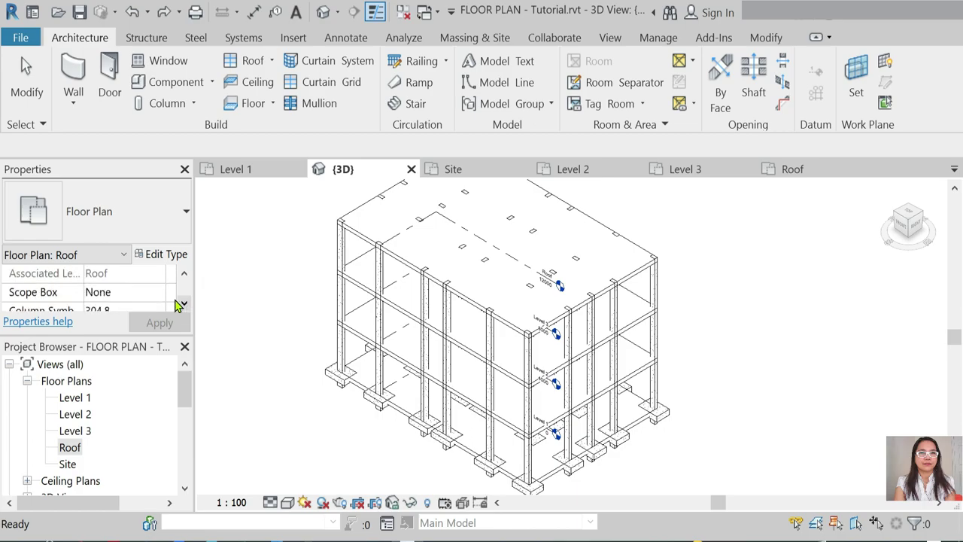
pyautogui.click(162, 298)
pyautogui.click(184, 307)
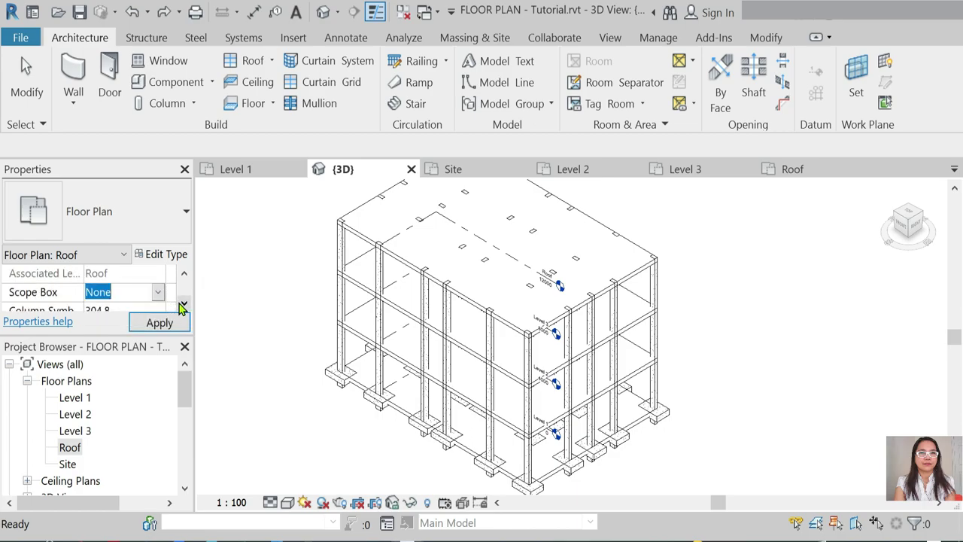
pyautogui.click(184, 306)
pyautogui.click(184, 307)
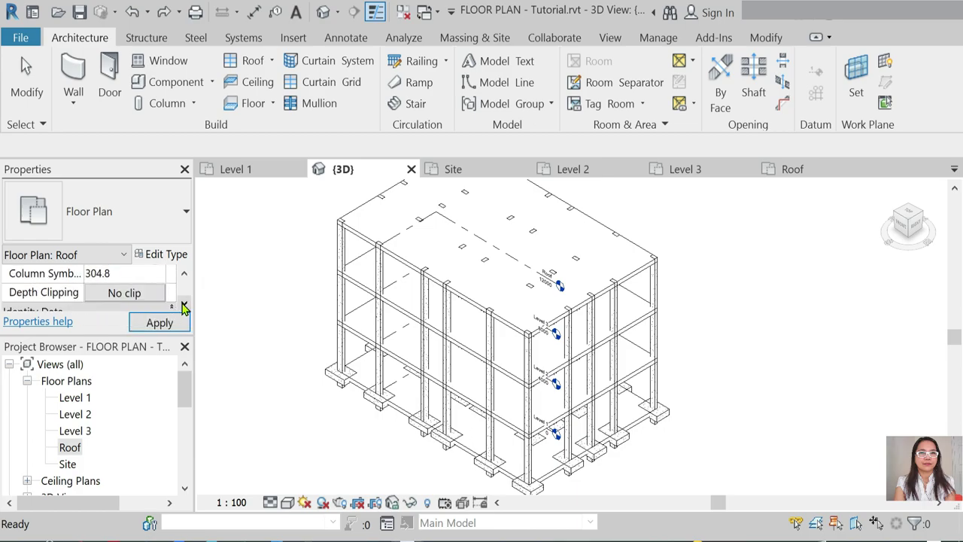
# Set the Roof plan's Depth Clipping to Clip without line and return to Level 1.
pyautogui.click(154, 298)
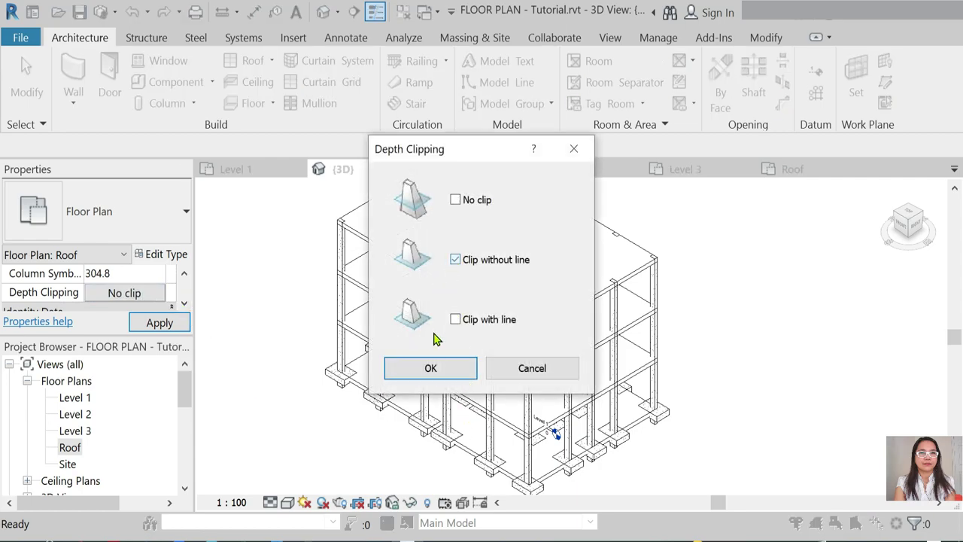
pyautogui.click(423, 371)
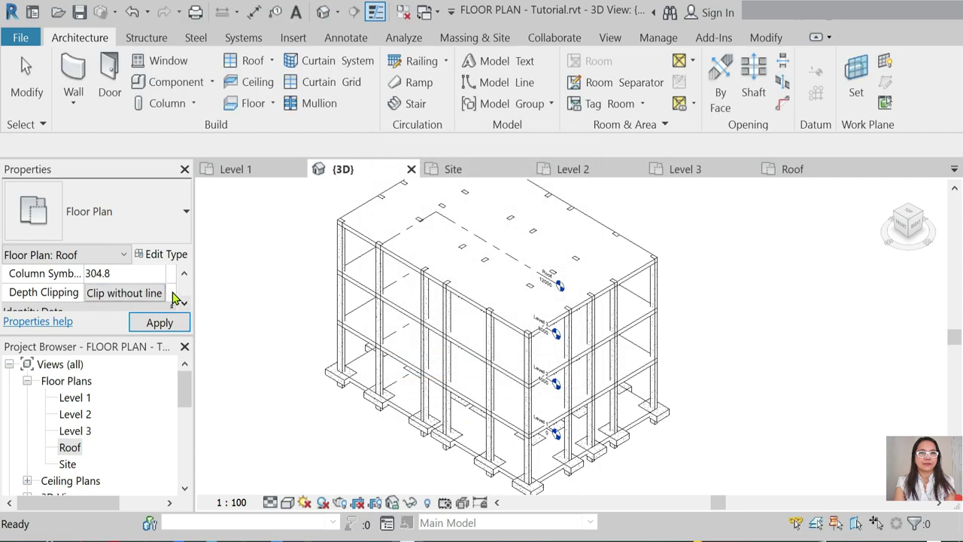
pyautogui.scroll(-2, 171, 299)
pyautogui.click(261, 347)
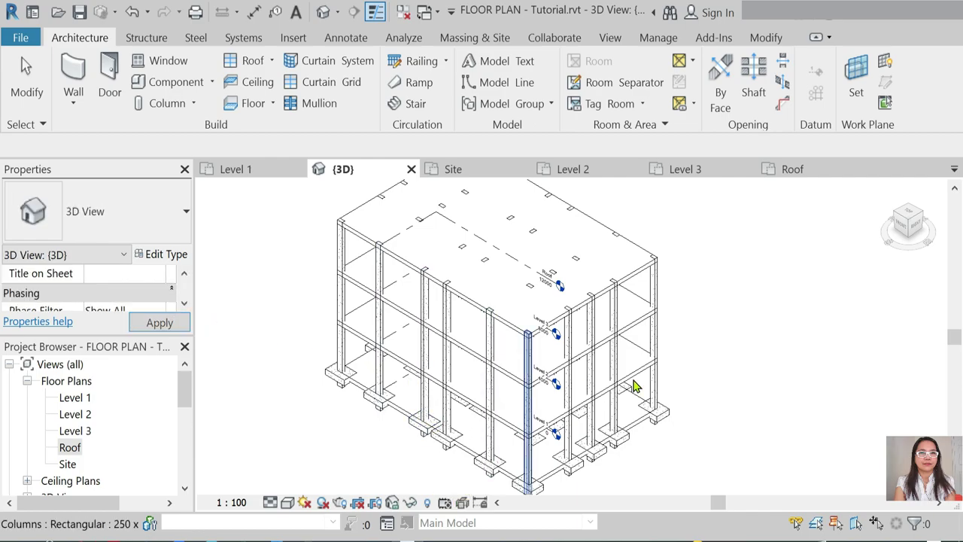
pyautogui.click(273, 174)
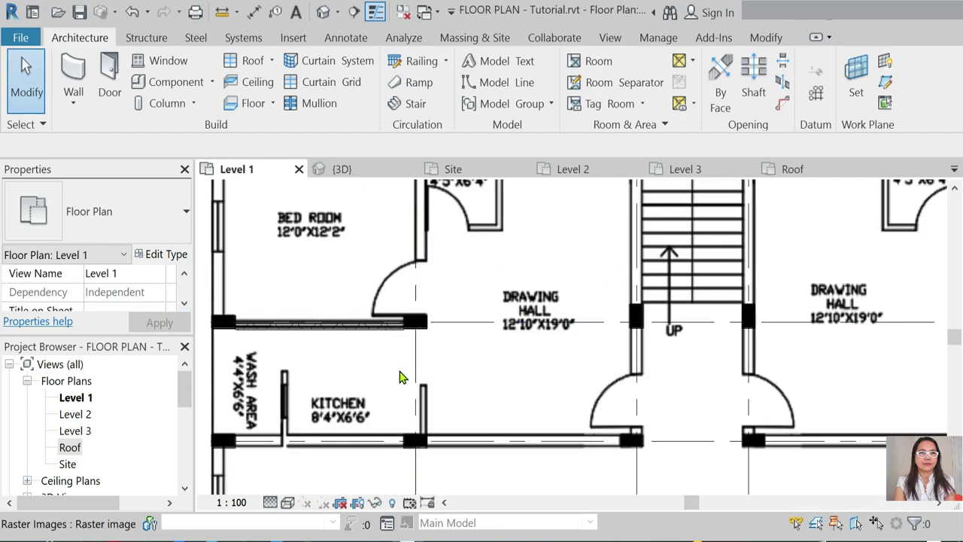
# Create a 3D section box around the partition wall above the kitchen.
pyautogui.scroll(-2, 401, 378)
pyautogui.click(429, 250)
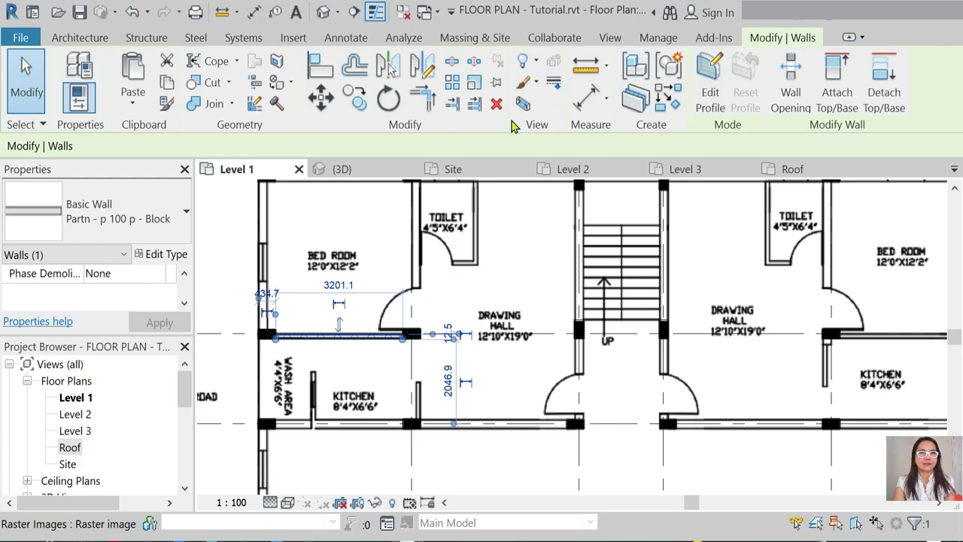
pyautogui.click(715, 38)
pyautogui.click(369, 107)
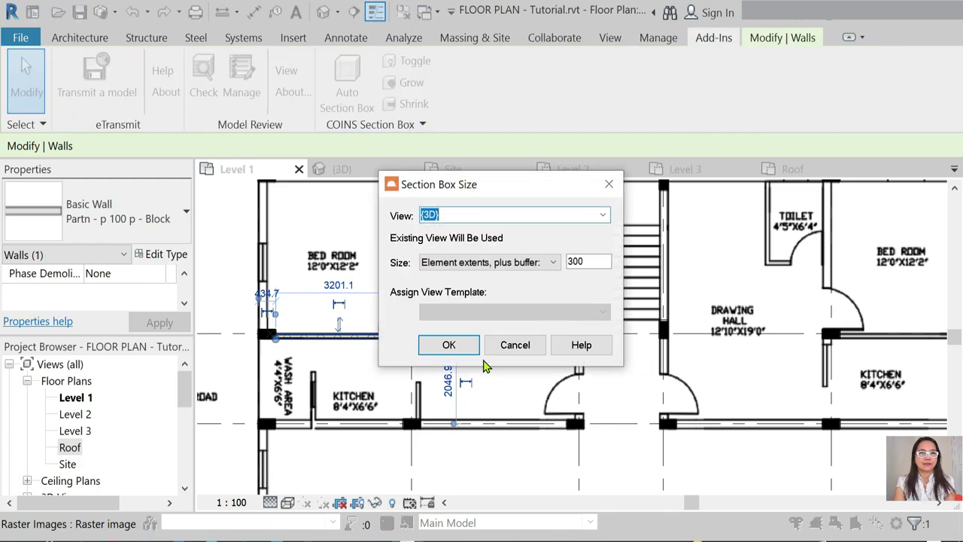
pyautogui.click(449, 344)
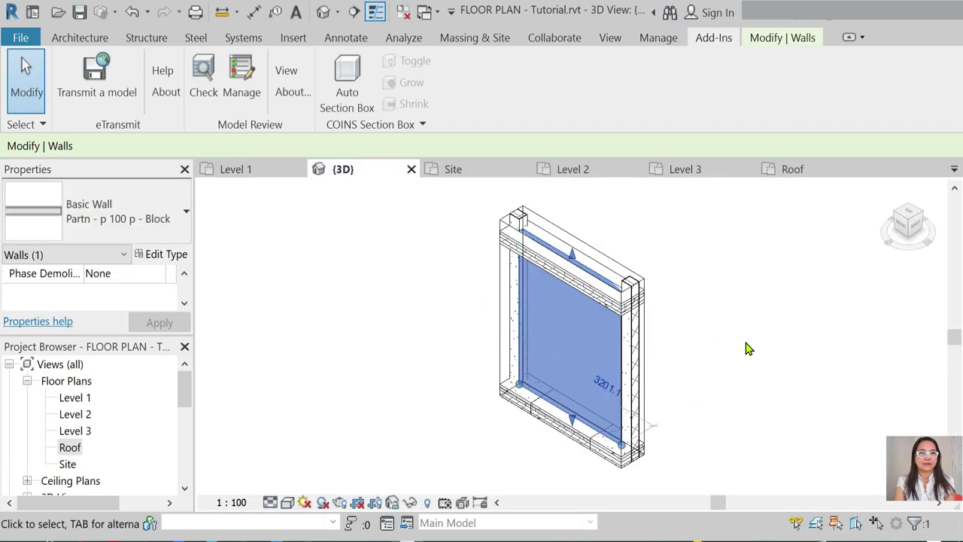
pyautogui.click(752, 332)
# Stretch the section box outward and downward to enclose more of the model.
pyautogui.click(577, 419)
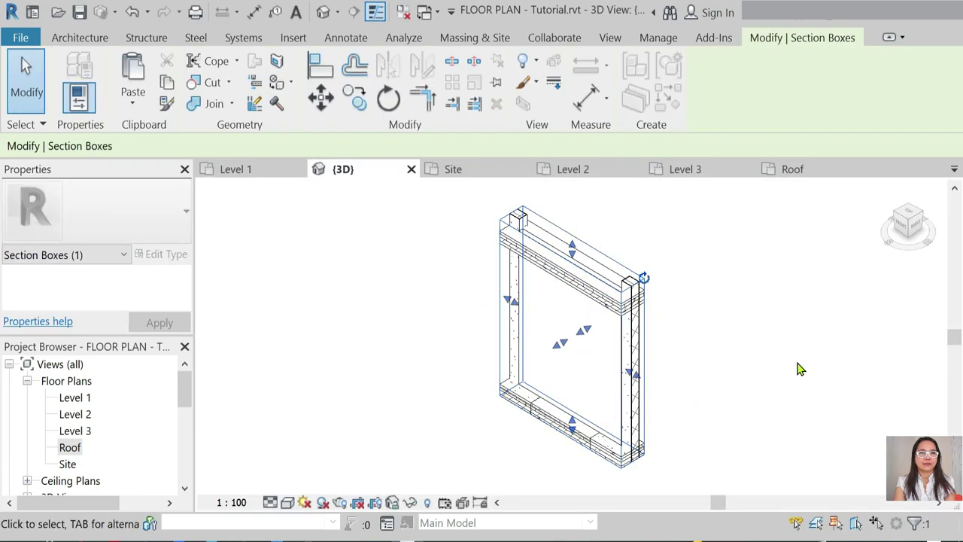
pyautogui.scroll(-3, 451, 354)
pyautogui.click(608, 383)
pyautogui.click(546, 306)
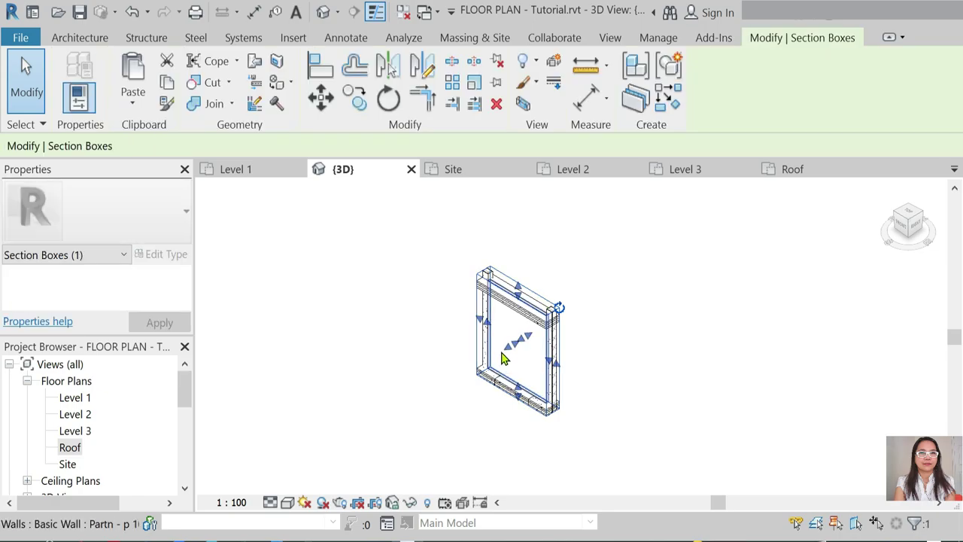
pyautogui.moveTo(454, 355); pyautogui.dragTo(407, 408)
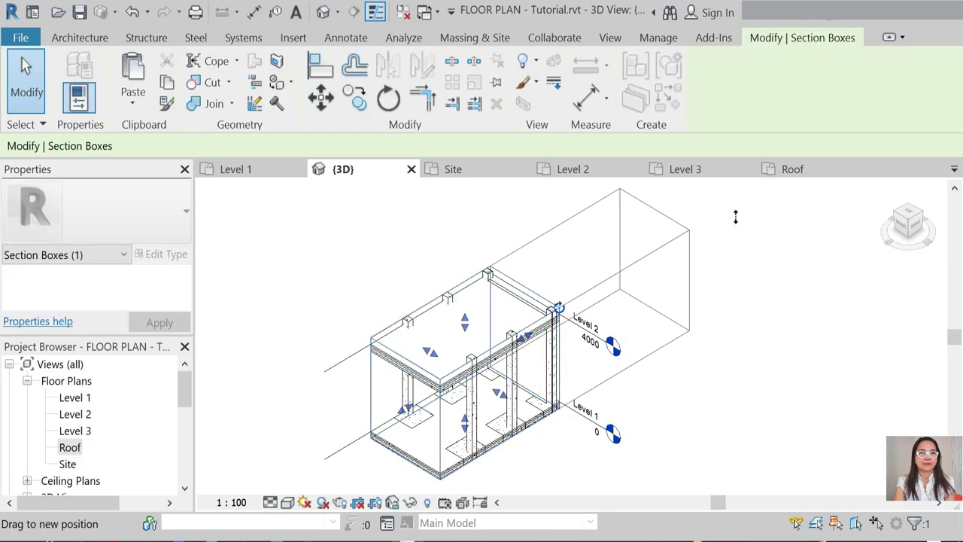
pyautogui.scroll(-2, 511, 382)
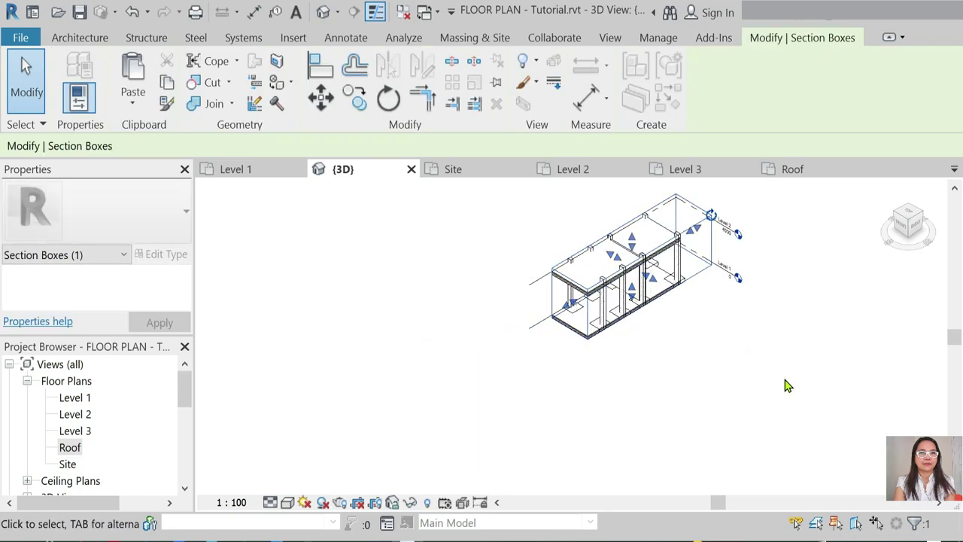
pyautogui.moveTo(684, 301); pyautogui.dragTo(791, 409)
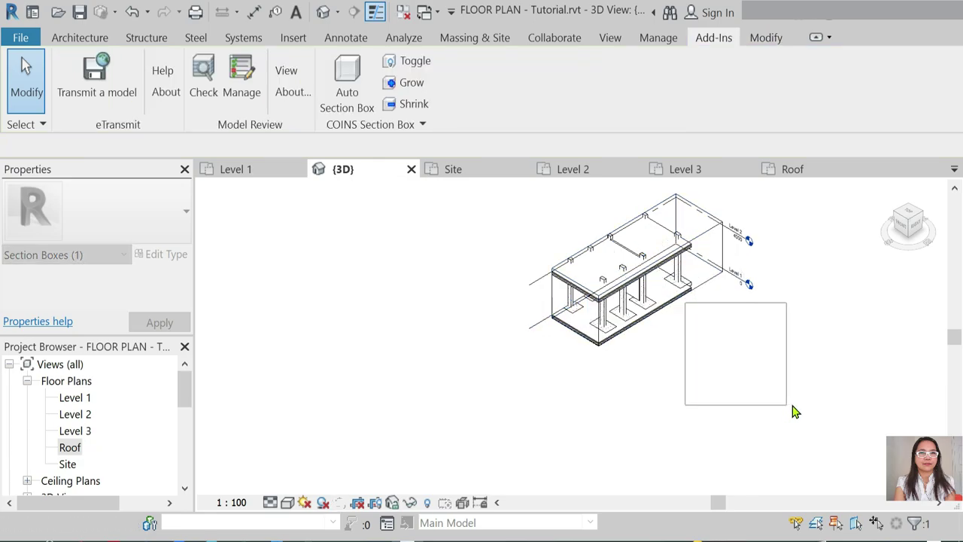
pyautogui.click(708, 267)
pyautogui.moveTo(660, 280); pyautogui.dragTo(790, 404)
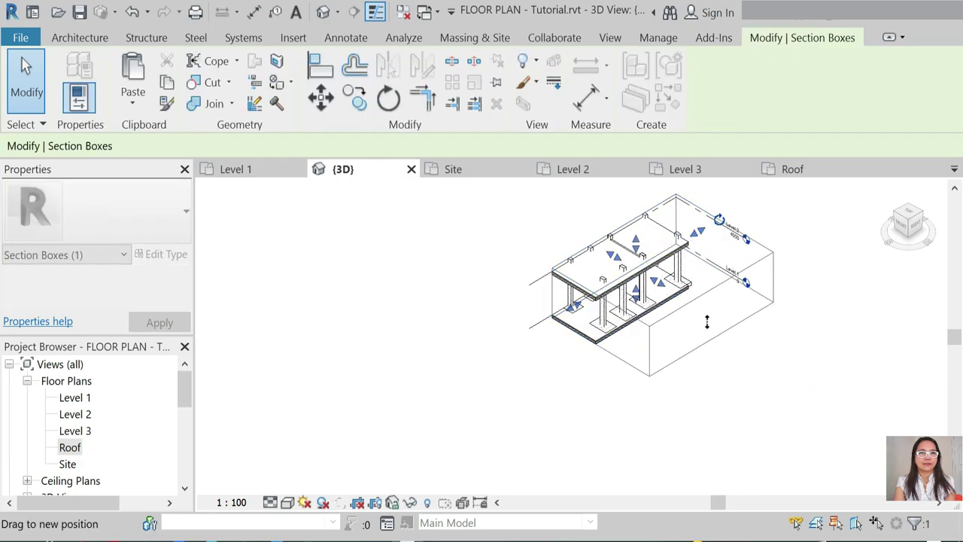
pyautogui.scroll(2, 731, 276)
pyautogui.scroll(2, 716, 301)
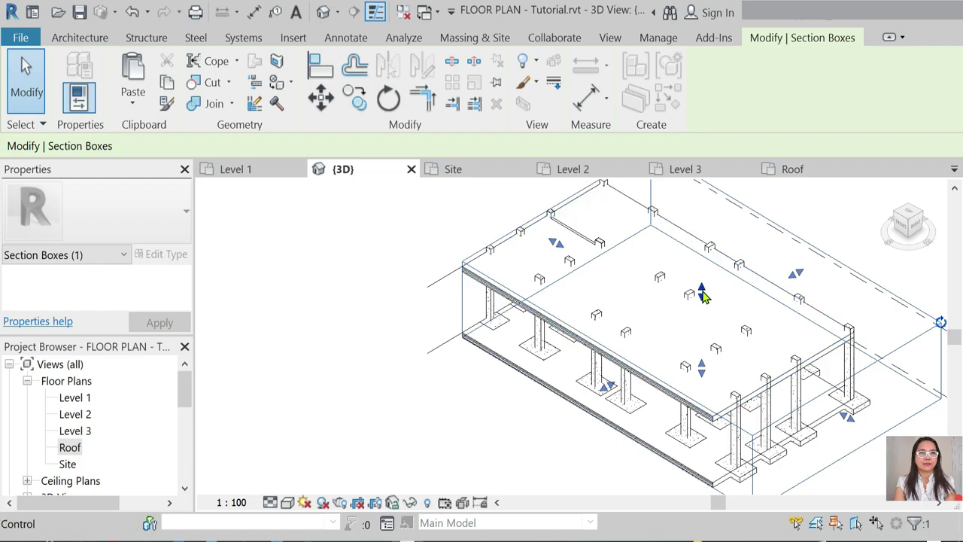
pyautogui.scroll(2, 704, 312)
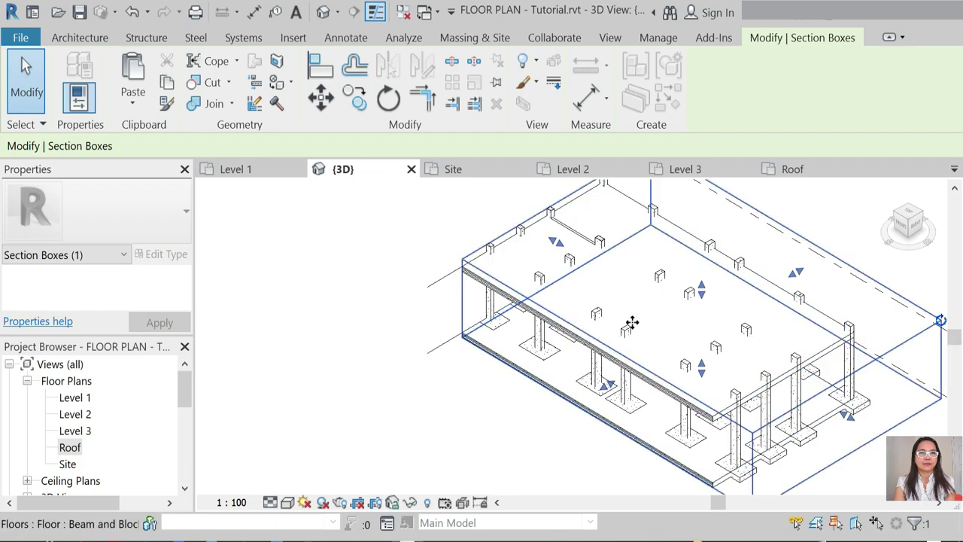
pyautogui.scroll(2, 710, 312)
pyautogui.scroll(-3, 686, 329)
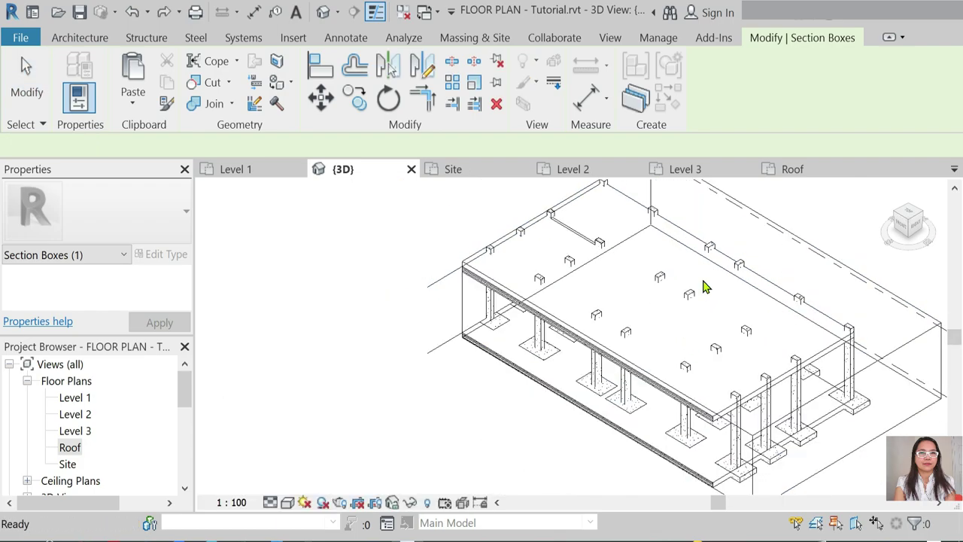
# Lower the section box top below the slab to expose the columns.
pyautogui.press('Escape')
pyautogui.click(708, 263)
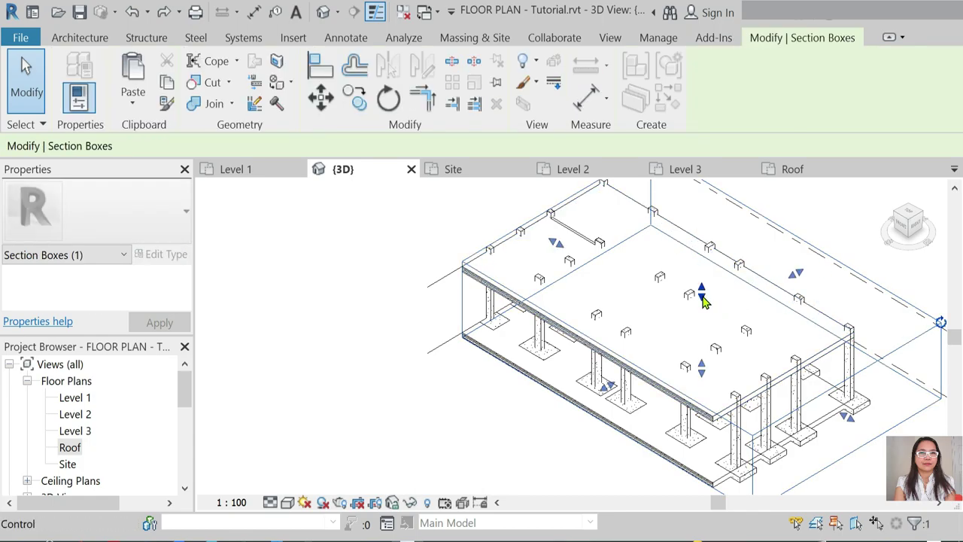
pyautogui.moveTo(701, 295); pyautogui.dragTo(701, 320)
pyautogui.scroll(3, 663, 224)
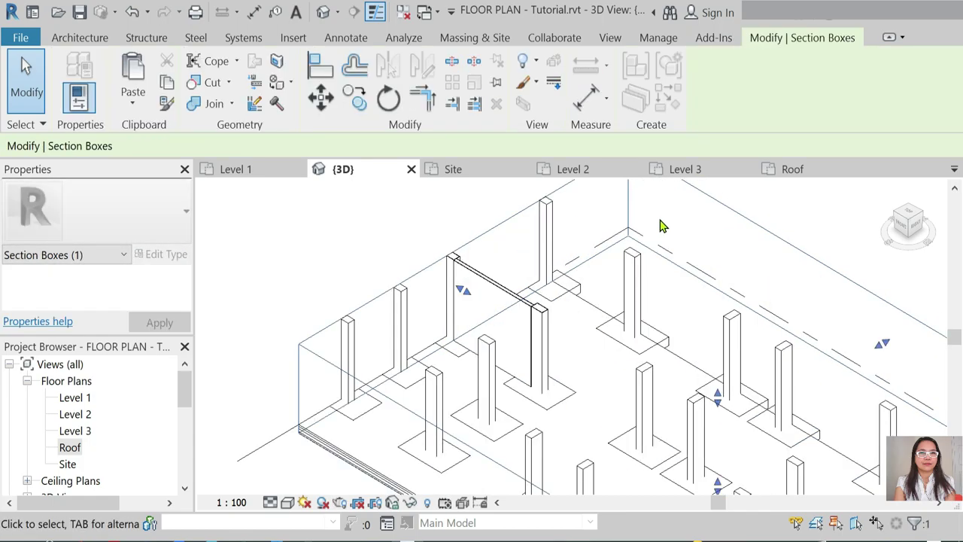
pyautogui.scroll(-3, 531, 344)
pyautogui.press('Escape')
# Extend the section box toward the front left, then go back to the Level 1 plan.
pyautogui.scroll(-2, 445, 370)
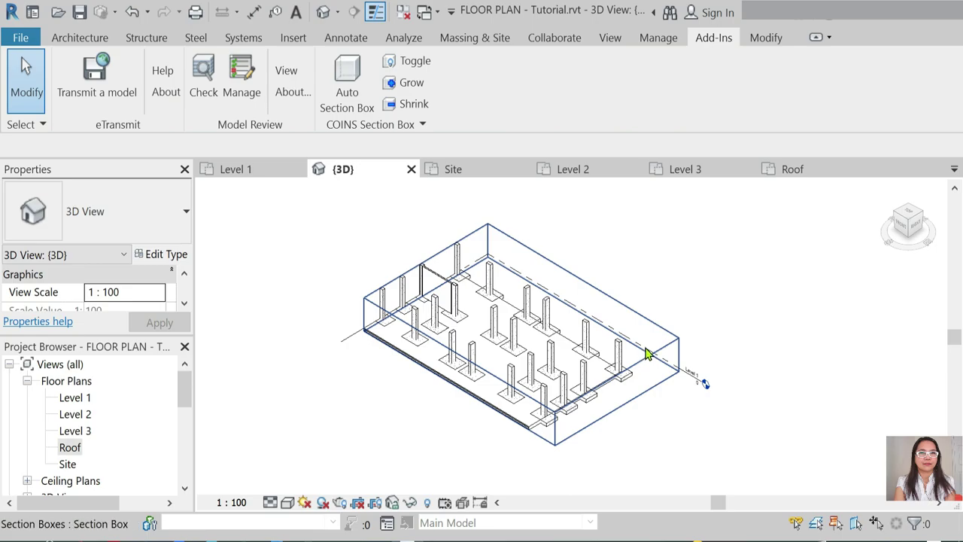
pyautogui.click(647, 355)
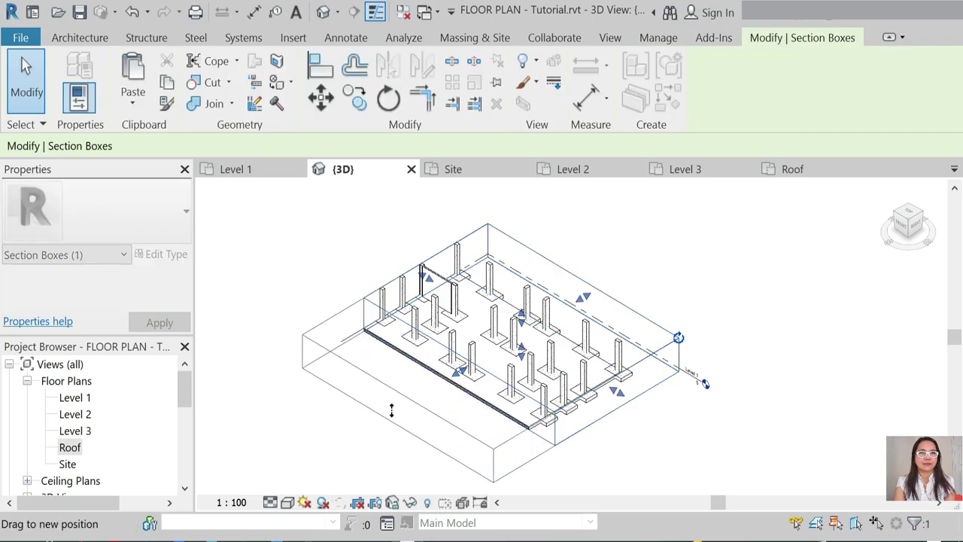
pyautogui.moveTo(391, 410); pyautogui.dragTo(391, 413)
pyautogui.press('Escape')
pyautogui.scroll(2, 527, 301)
pyautogui.scroll(2, 469, 244)
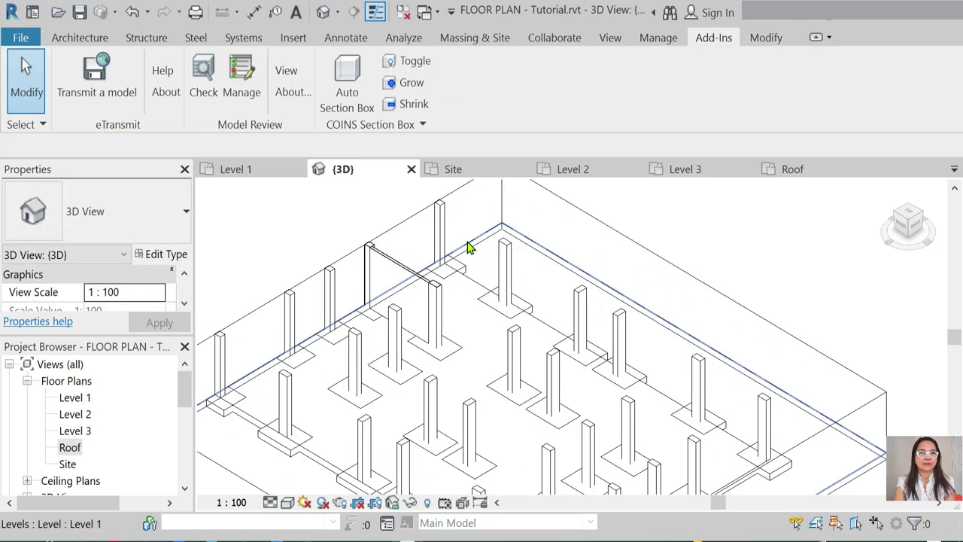
pyautogui.click(256, 170)
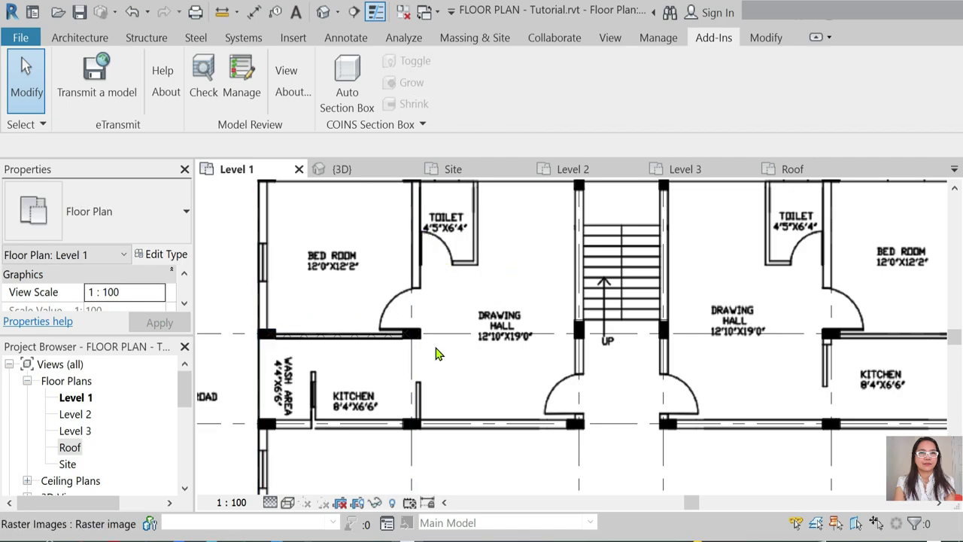
# Render the 3D view in the Realistic visual style.
pyautogui.scroll(-1, 330, 337)
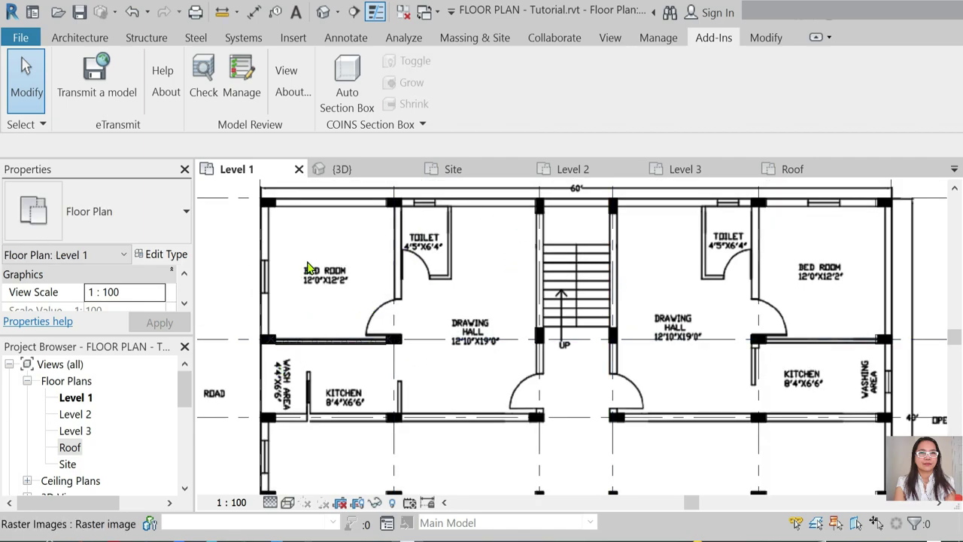
pyautogui.click(796, 540)
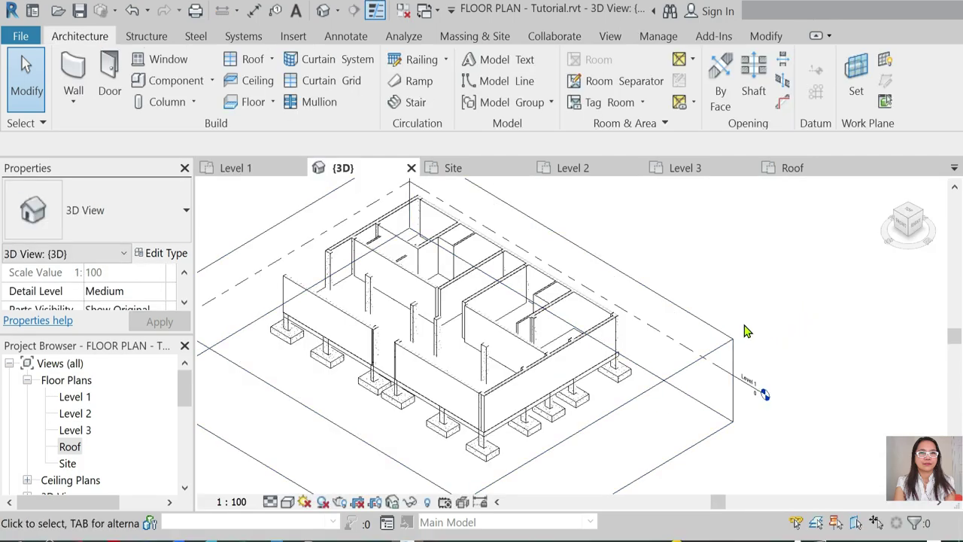
pyautogui.scroll(1, 745, 331)
pyautogui.scroll(2, 602, 225)
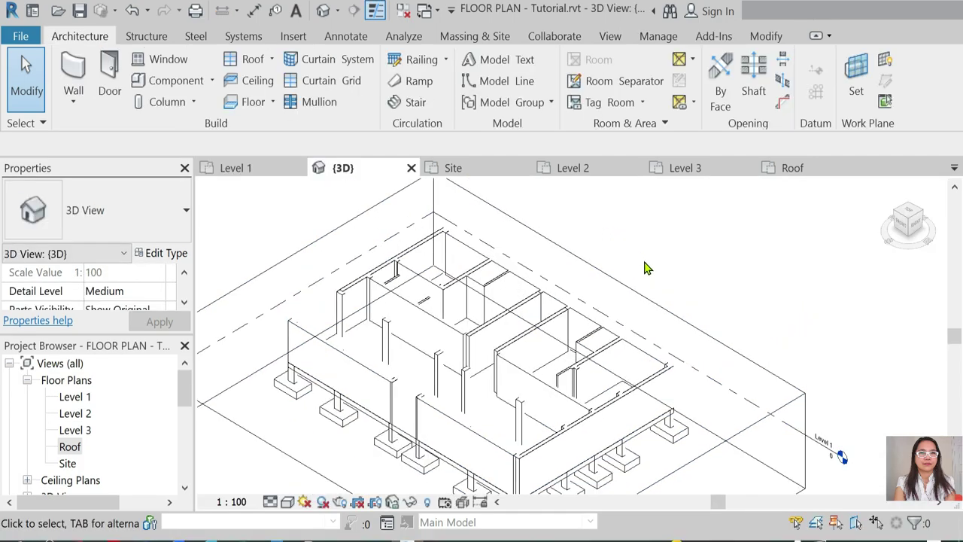
pyautogui.click(287, 502)
pyautogui.click(317, 467)
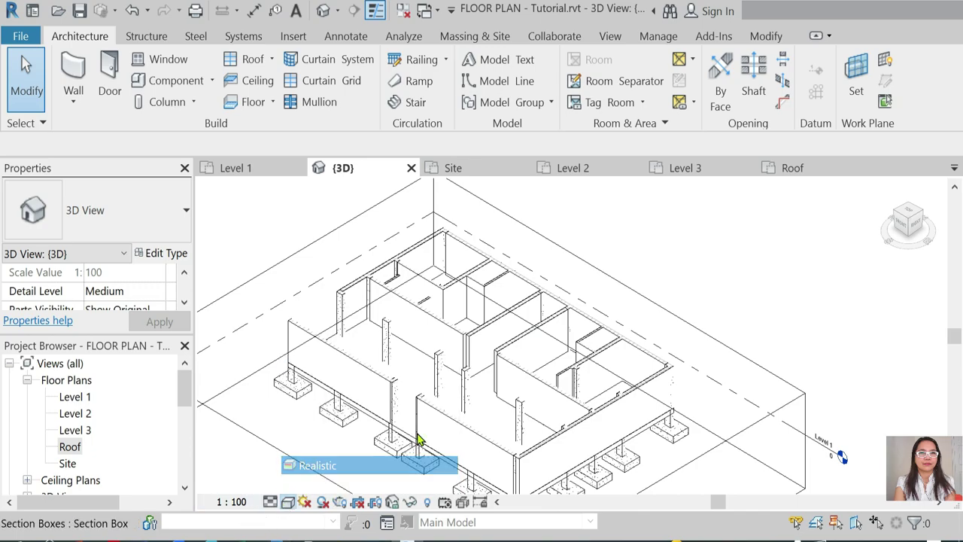
# Inspect a partition wall's type list, then return to the Level 1 plan.
pyautogui.scroll(3, 648, 320)
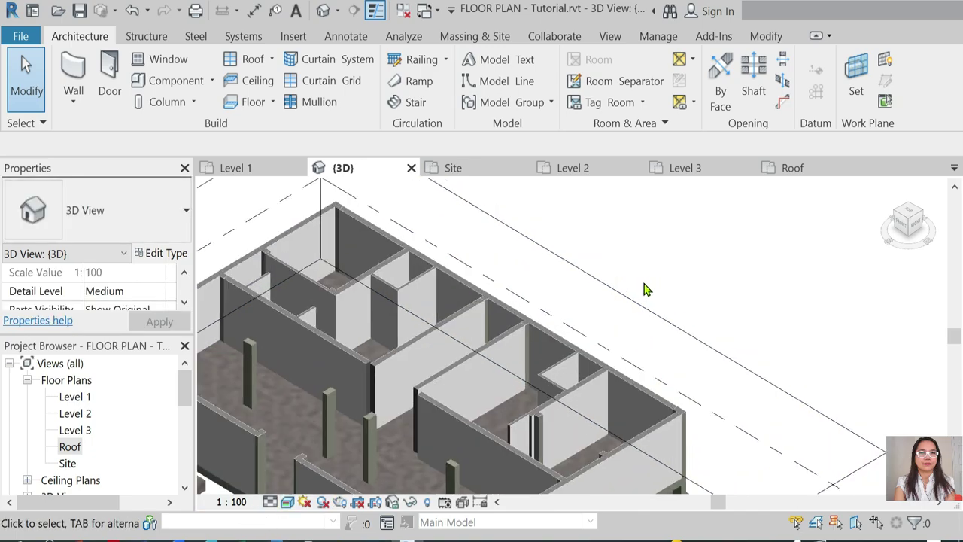
pyautogui.scroll(2, 301, 274)
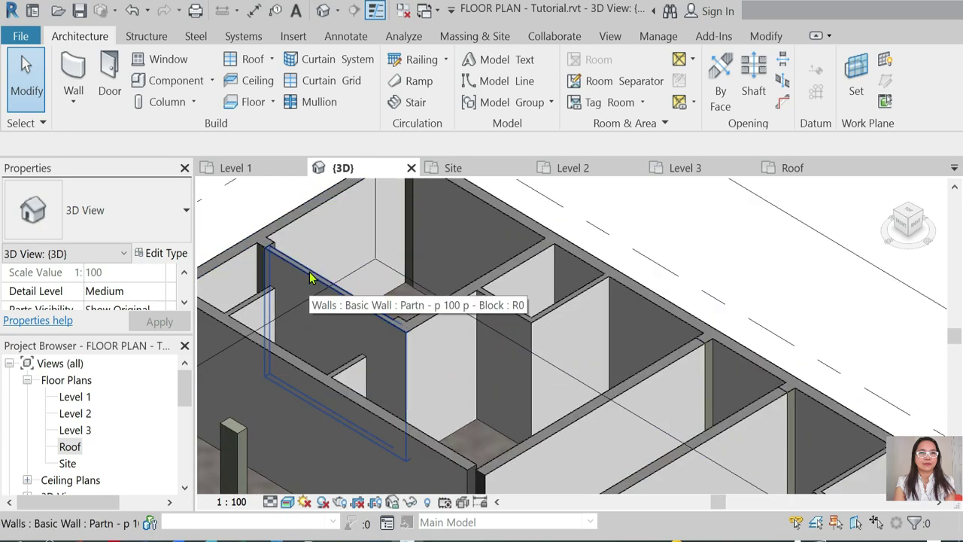
pyautogui.click(310, 279)
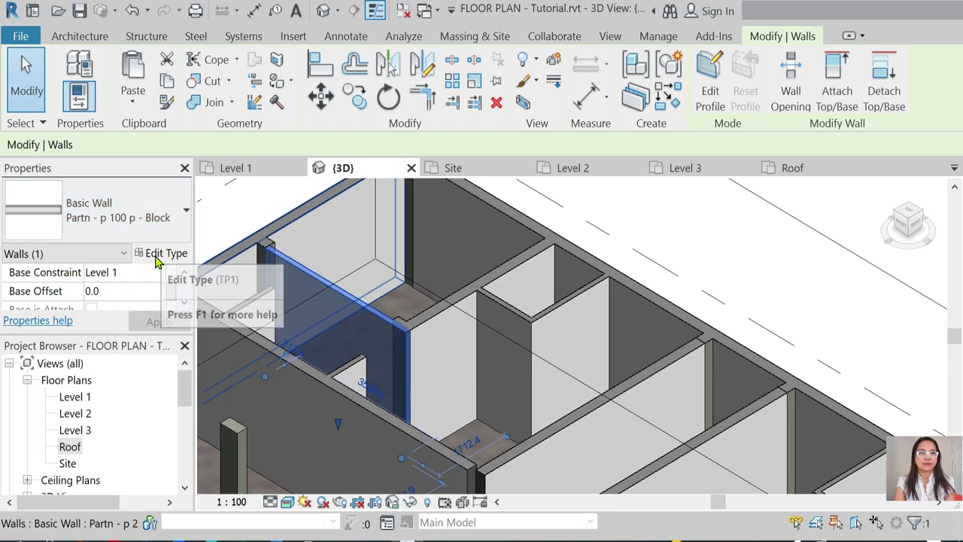
pyautogui.click(121, 219)
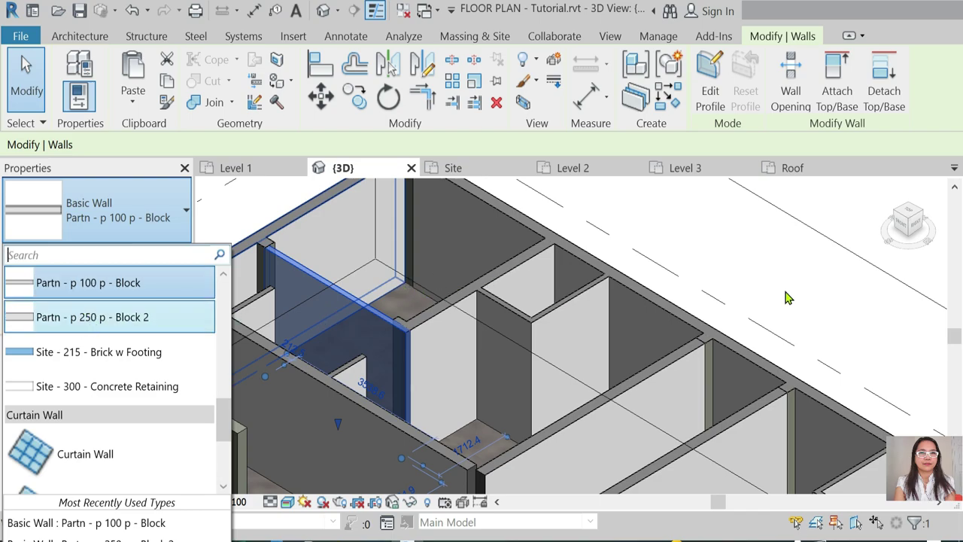
pyautogui.press('Escape')
pyautogui.scroll(-3, 678, 278)
pyautogui.press('Escape')
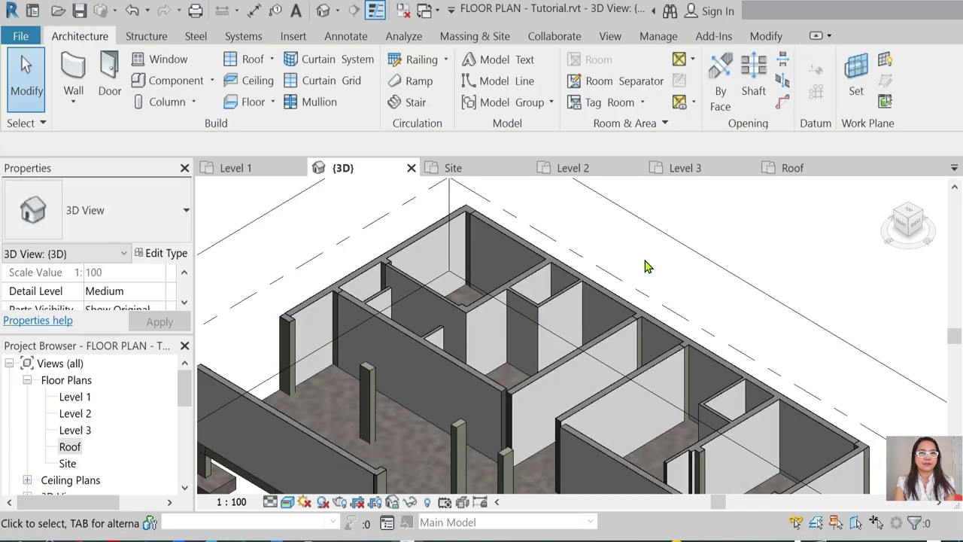
pyautogui.click(242, 174)
pyautogui.scroll(2, 364, 277)
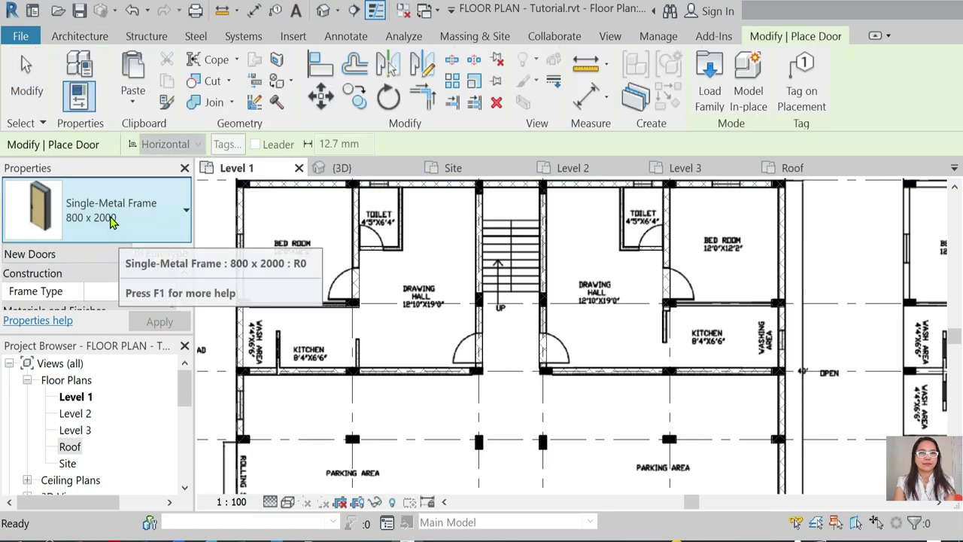
# Check the available door sizes and cancel the door placement.
pyautogui.click(113, 215)
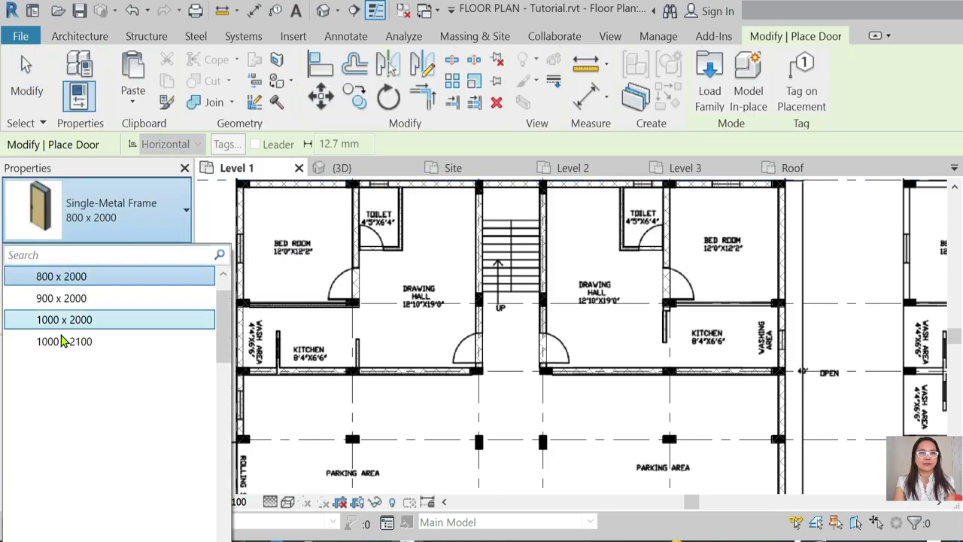
pyautogui.press('Escape')
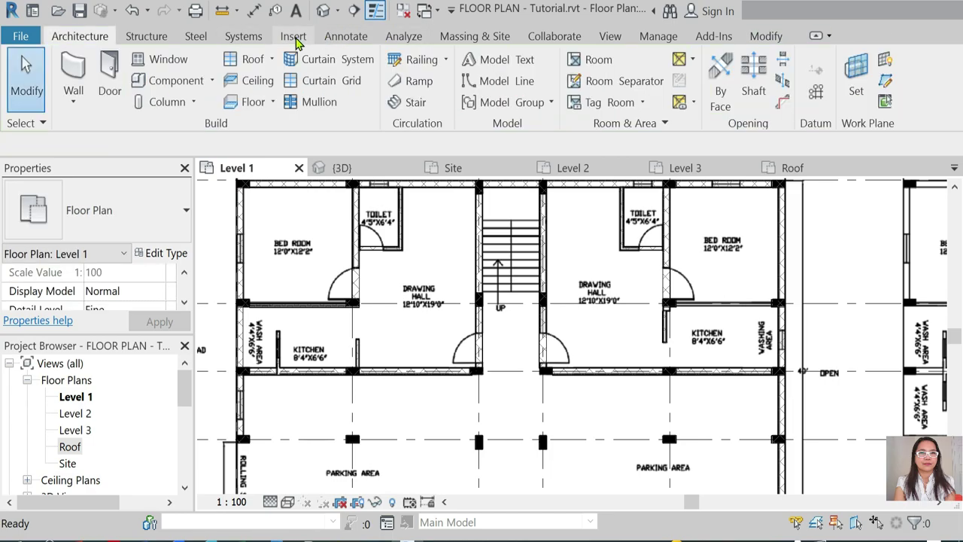
pyautogui.scroll(-4, 632, 90)
# Browse the Singapore library's Doors > Internal Doors folder and load the IntSgl (7) family.
pyautogui.click(729, 88)
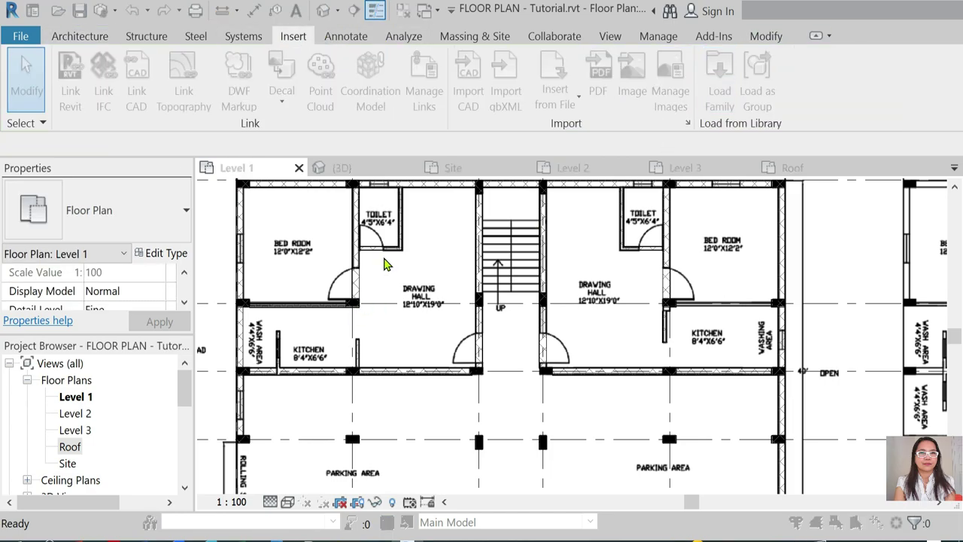
pyautogui.click(436, 63)
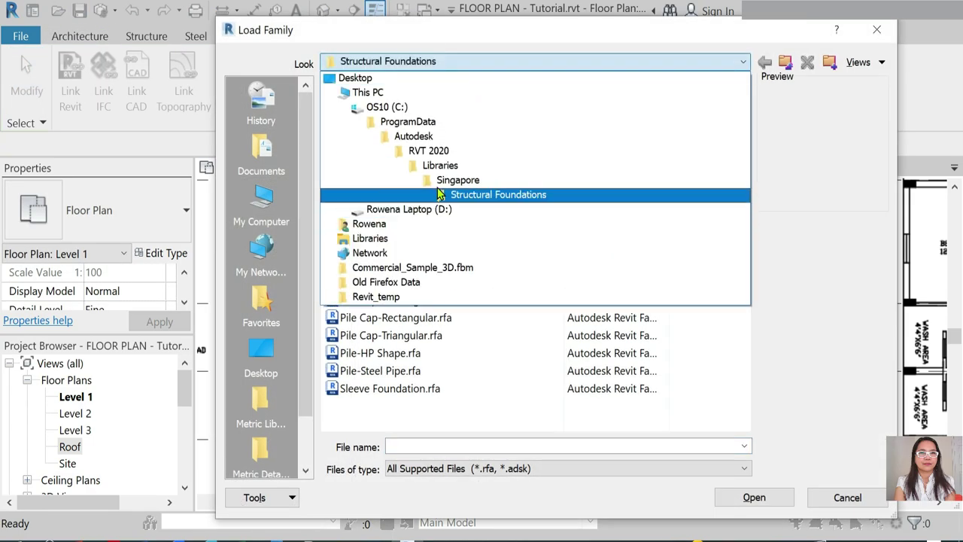
pyautogui.click(429, 182)
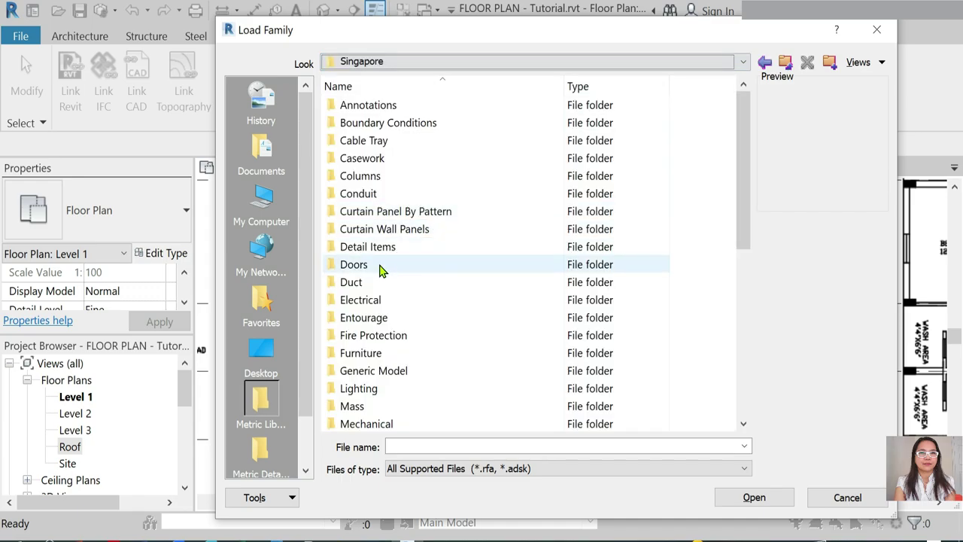
pyautogui.doubleClick(380, 265)
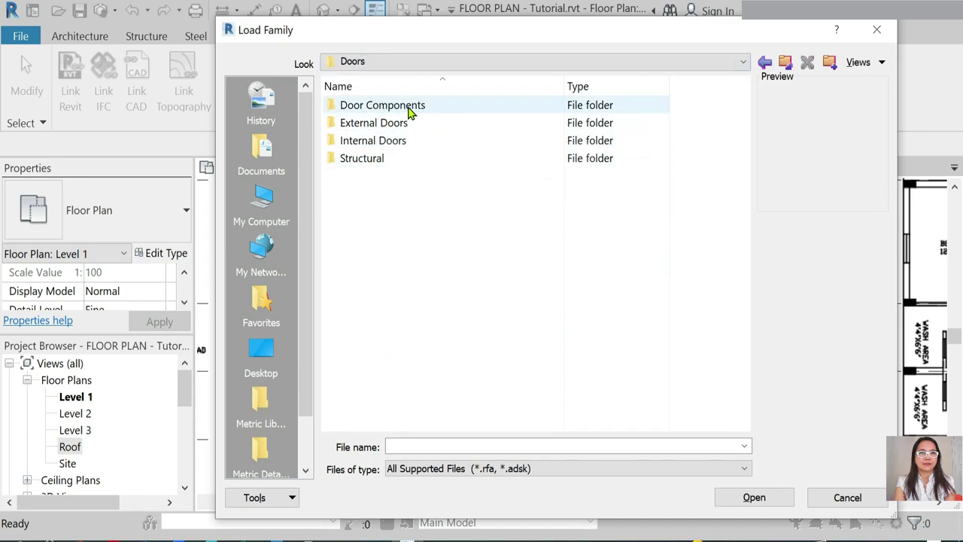
pyautogui.doubleClick(397, 149)
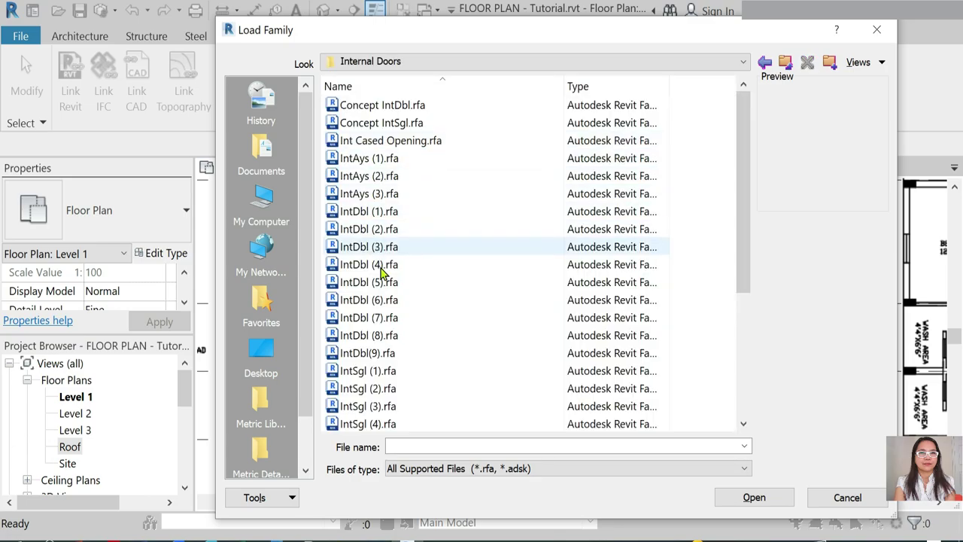
pyautogui.click(369, 124)
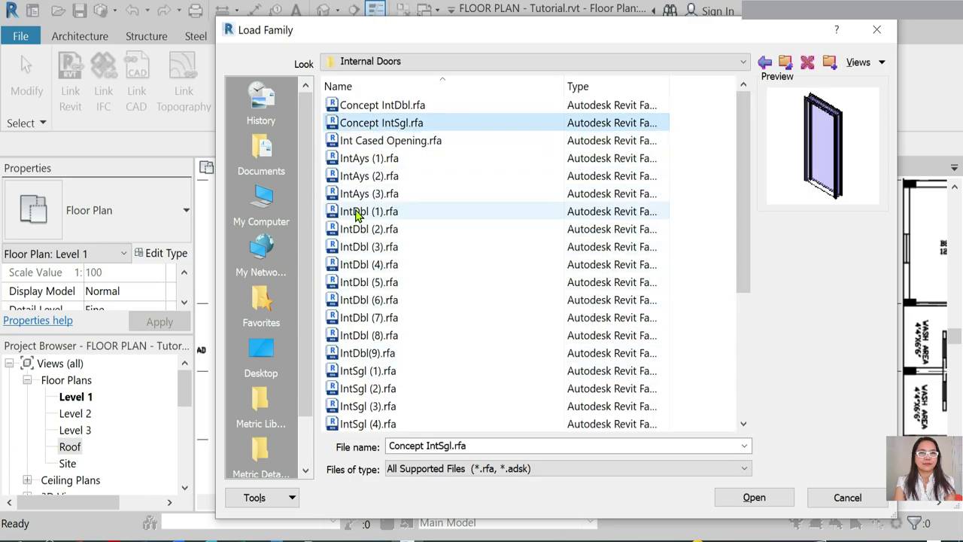
pyautogui.click(345, 211)
pyautogui.scroll(-3, 348, 312)
pyautogui.click(348, 299)
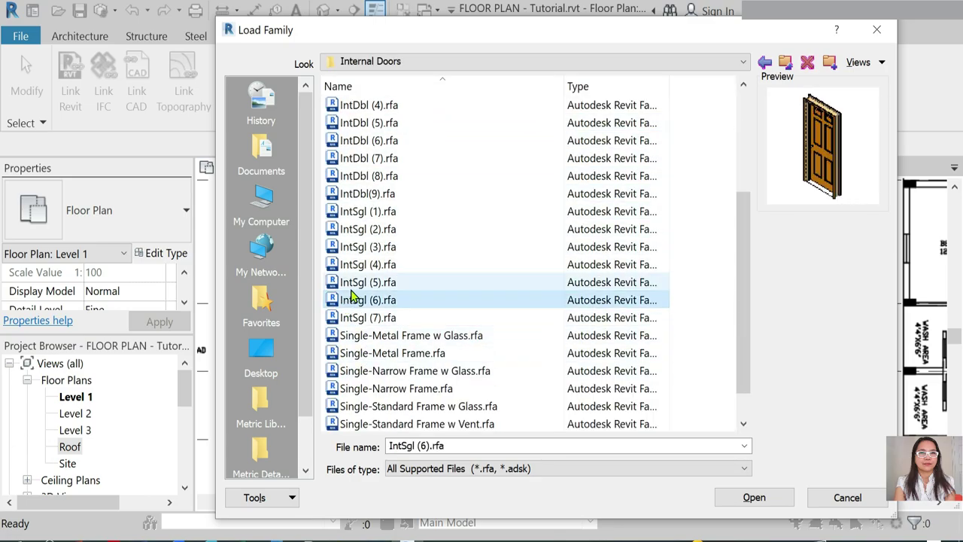
pyautogui.click(350, 282)
pyautogui.click(373, 299)
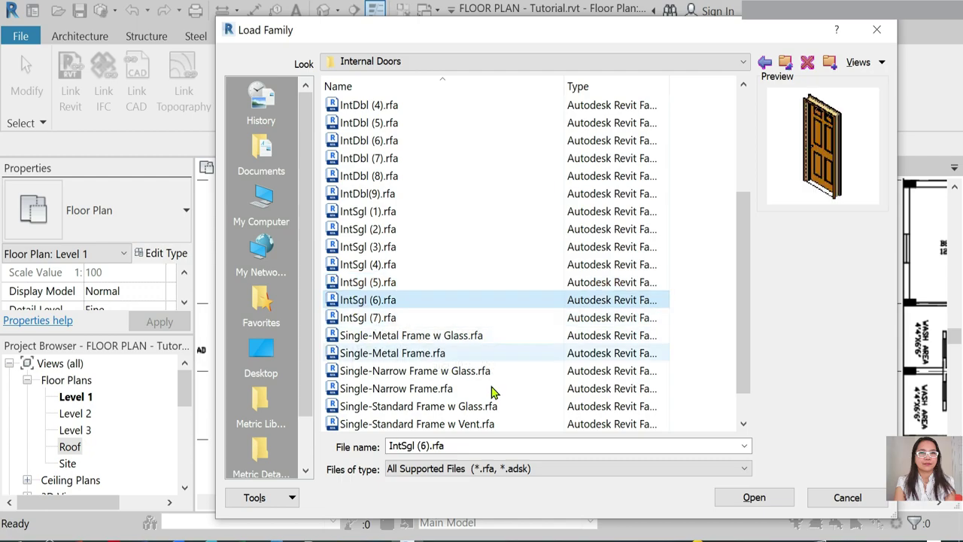
pyautogui.click(377, 319)
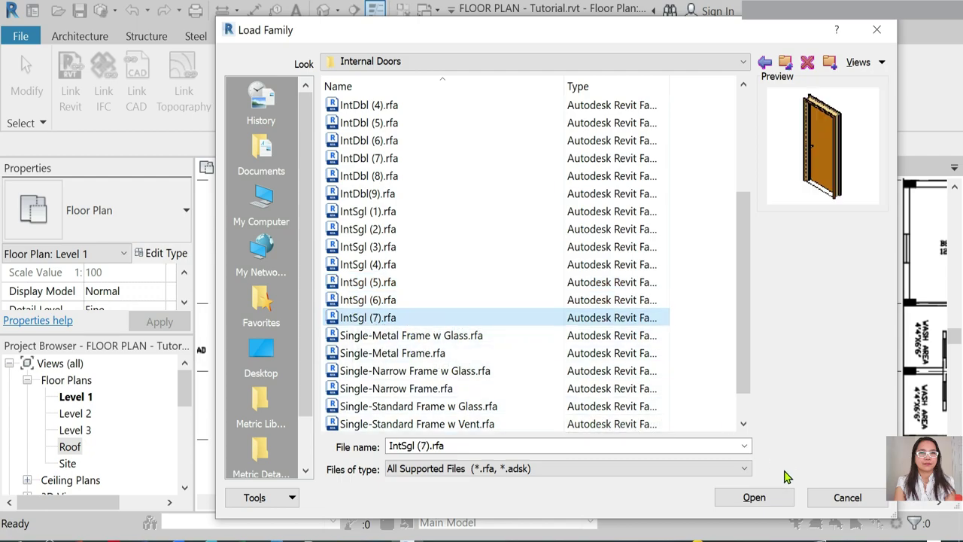
pyautogui.click(755, 498)
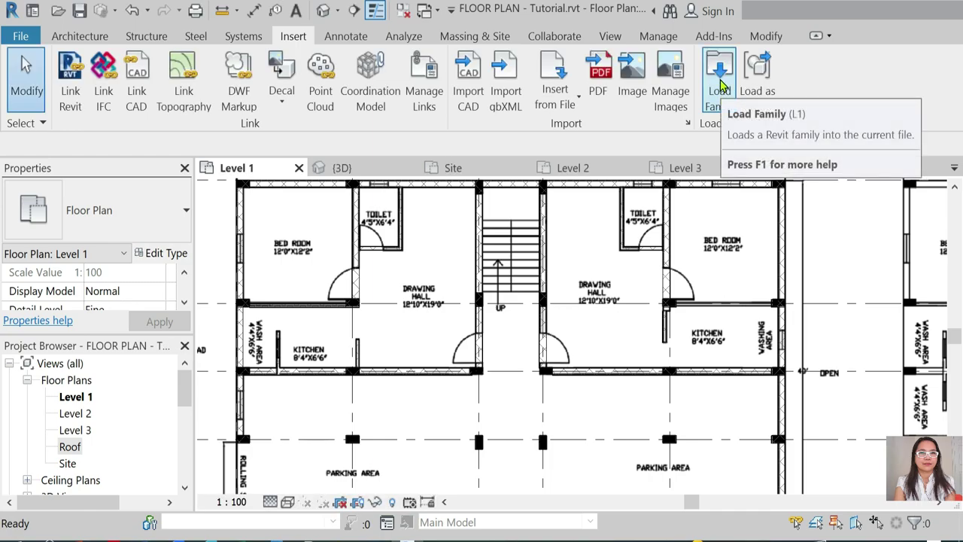
# Reopen Load Family and load IntSgl (6).rfa from the Internal Doors folder.
pyautogui.click(720, 86)
pyautogui.click(380, 405)
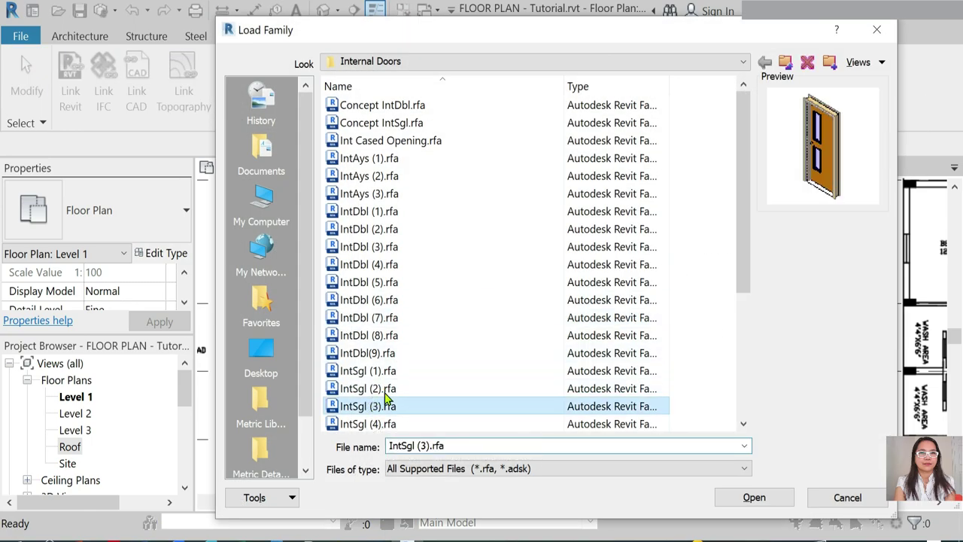
pyautogui.scroll(-2, 347, 363)
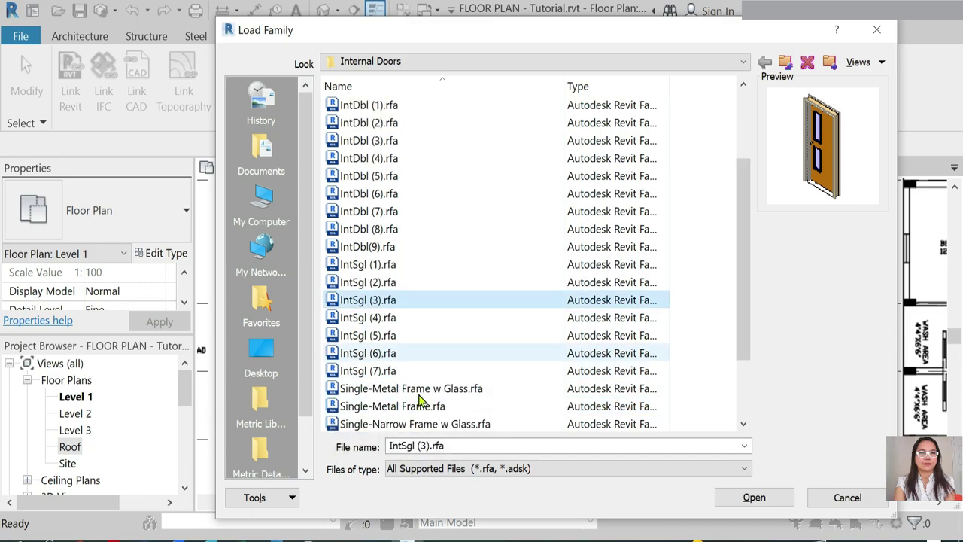
pyautogui.click(354, 353)
pyautogui.click(354, 371)
pyautogui.click(354, 353)
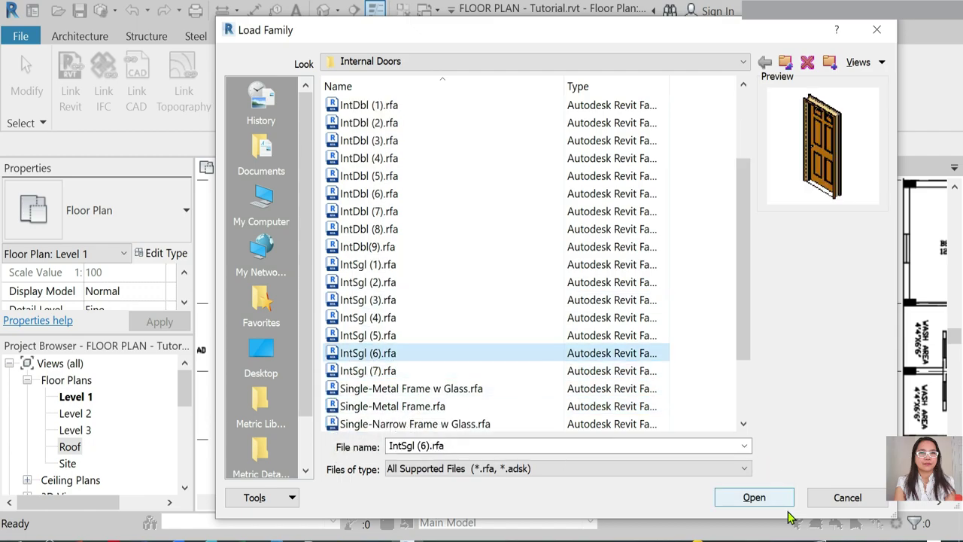
pyautogui.click(746, 500)
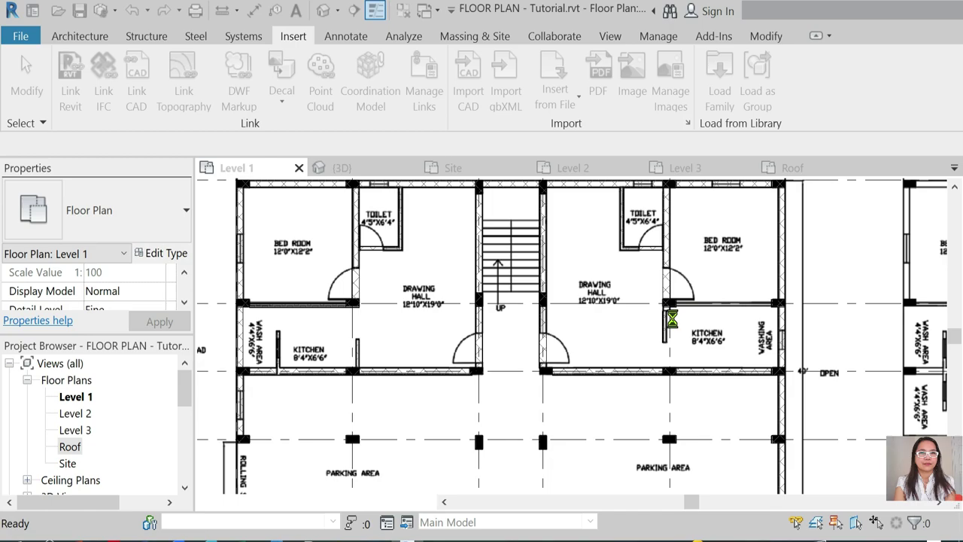
pyautogui.scroll(-2, 384, 260)
pyautogui.scroll(-2, 433, 335)
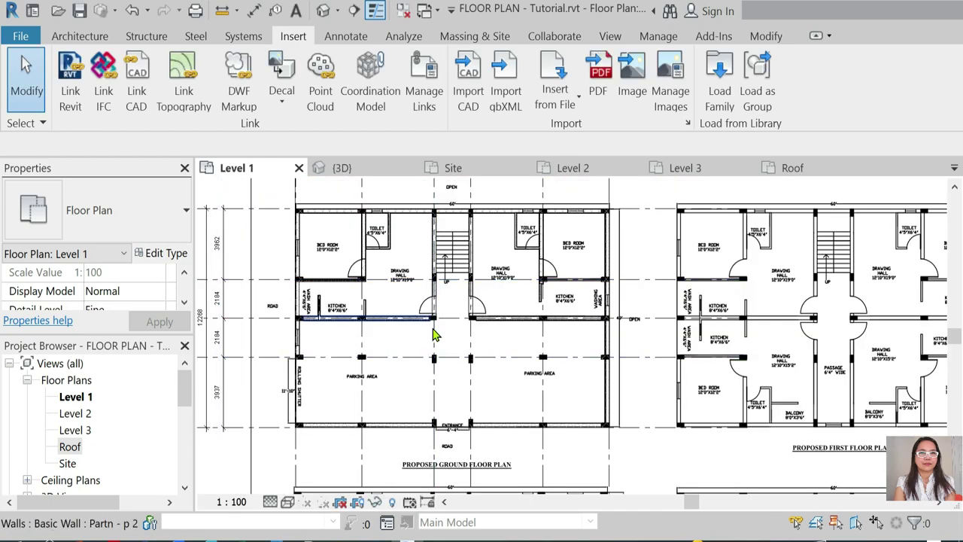
pyautogui.scroll(2, 474, 327)
pyautogui.scroll(-2, 474, 291)
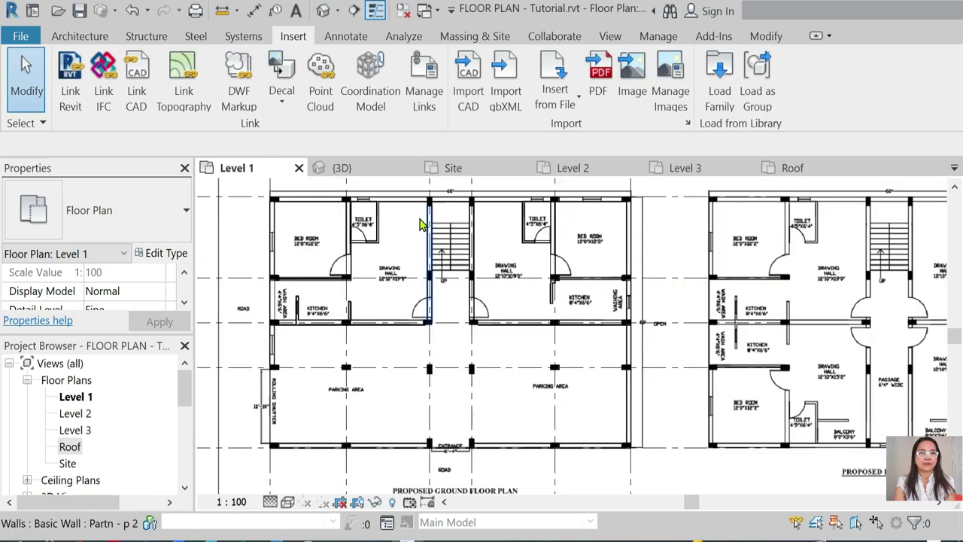
pyautogui.scroll(2, 494, 283)
pyautogui.scroll(2, 467, 301)
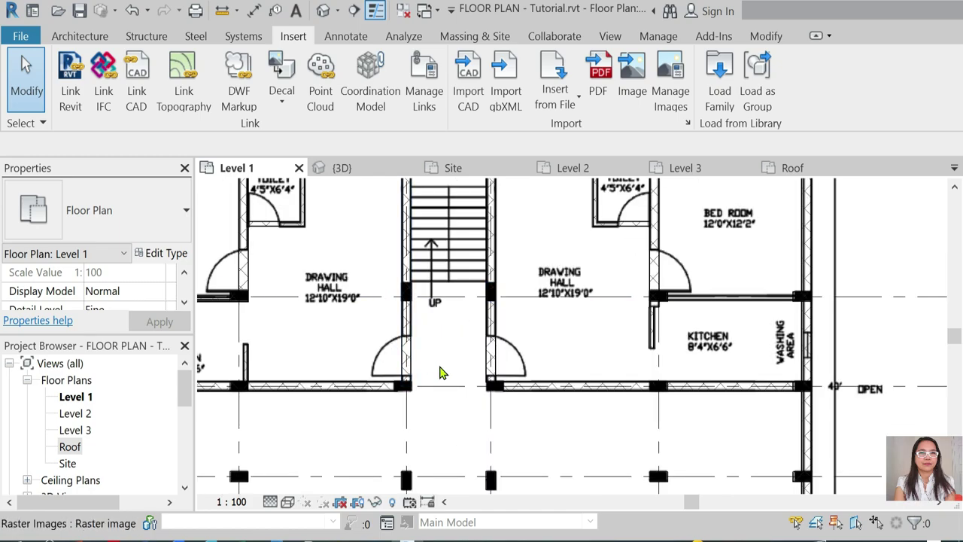
pyautogui.scroll(-1, 439, 369)
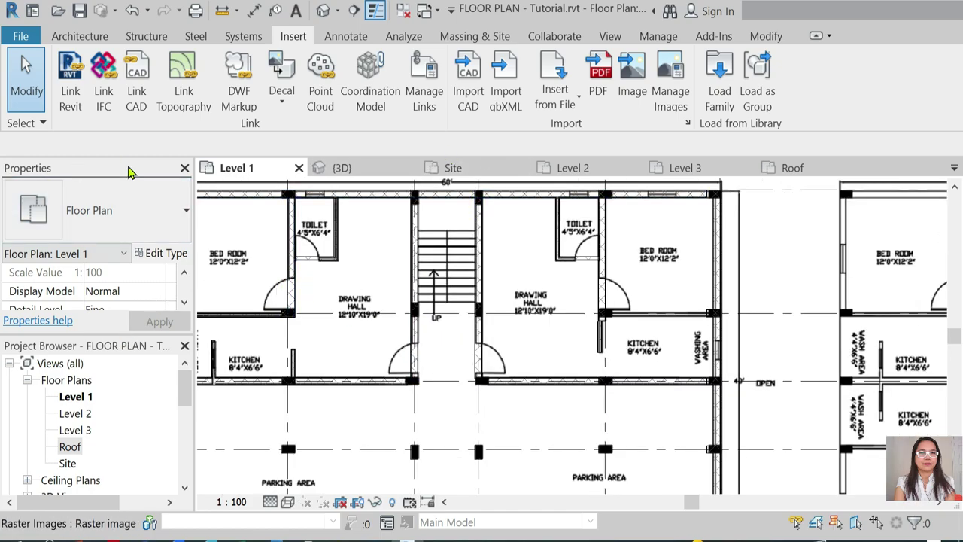
# Place an IntSgl (6) door in the right stair-passage wall and check it.
pyautogui.click(72, 38)
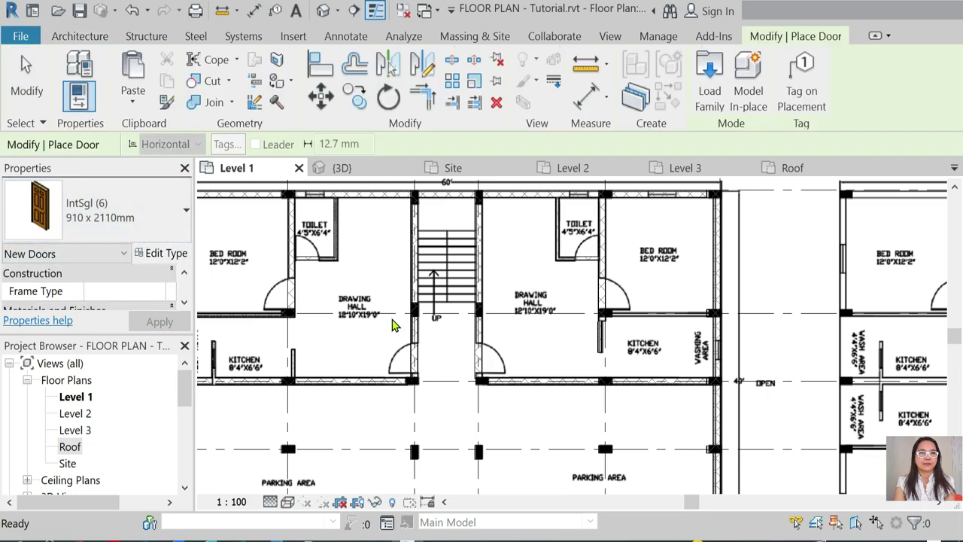
pyautogui.scroll(2, 414, 351)
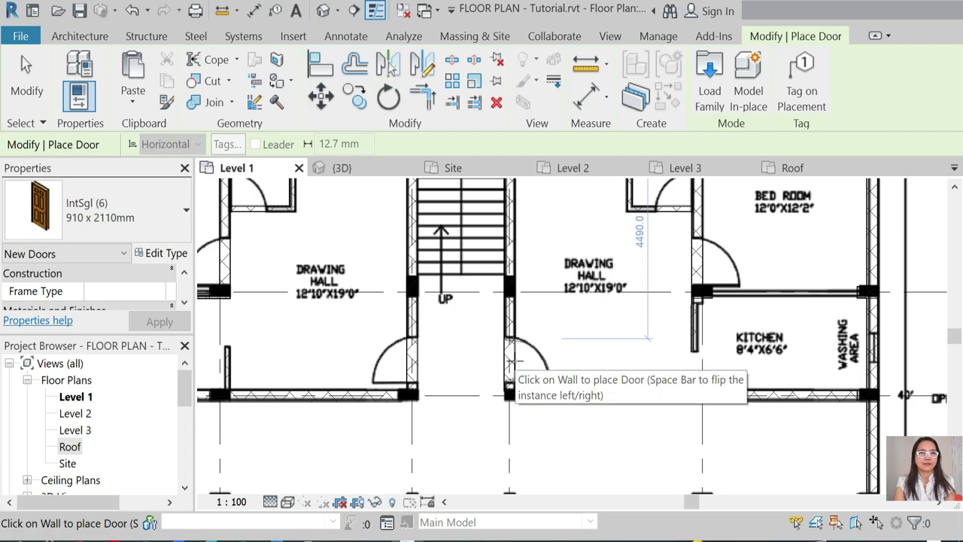
pyautogui.click(511, 364)
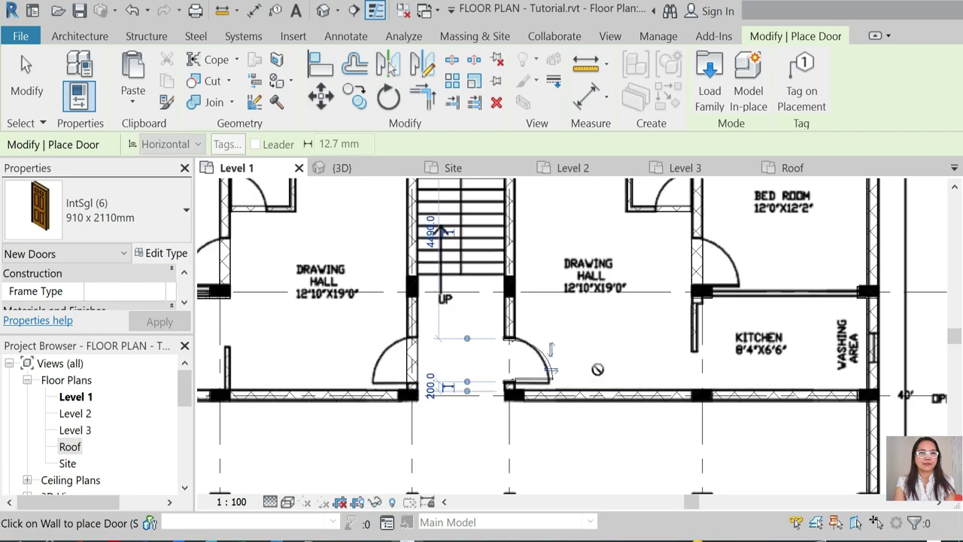
pyautogui.press('Escape')
pyautogui.press('Escape')
pyautogui.click(537, 384)
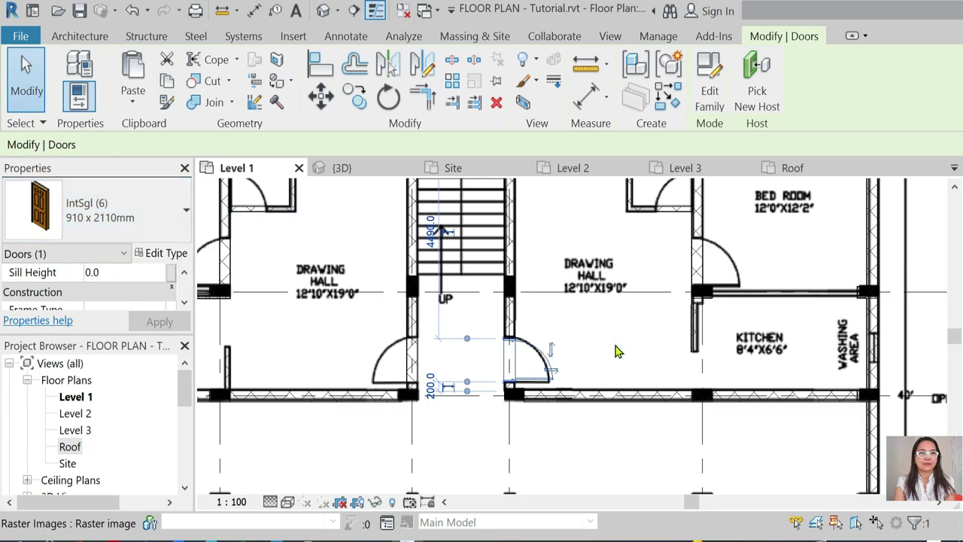
pyautogui.scroll(1, 583, 365)
pyautogui.scroll(1, 577, 370)
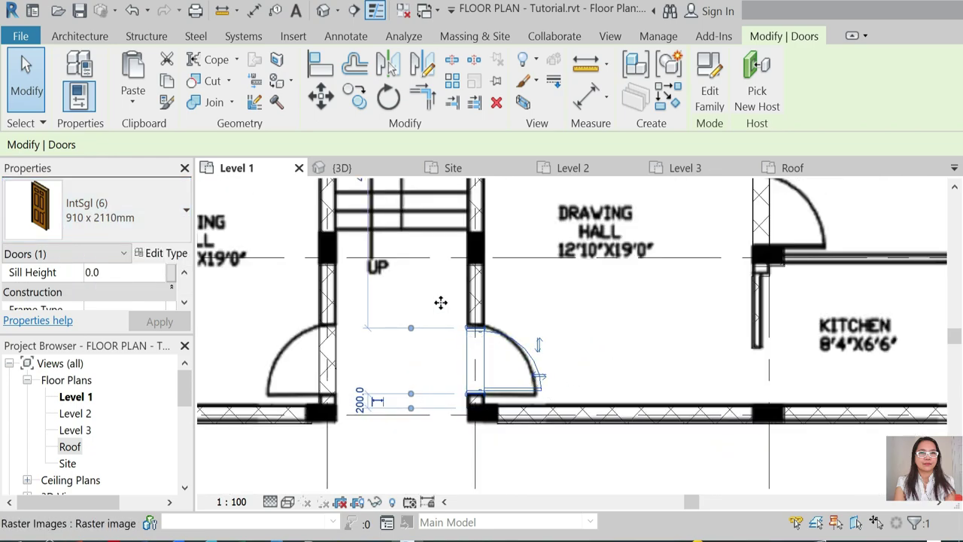
pyautogui.press('Escape')
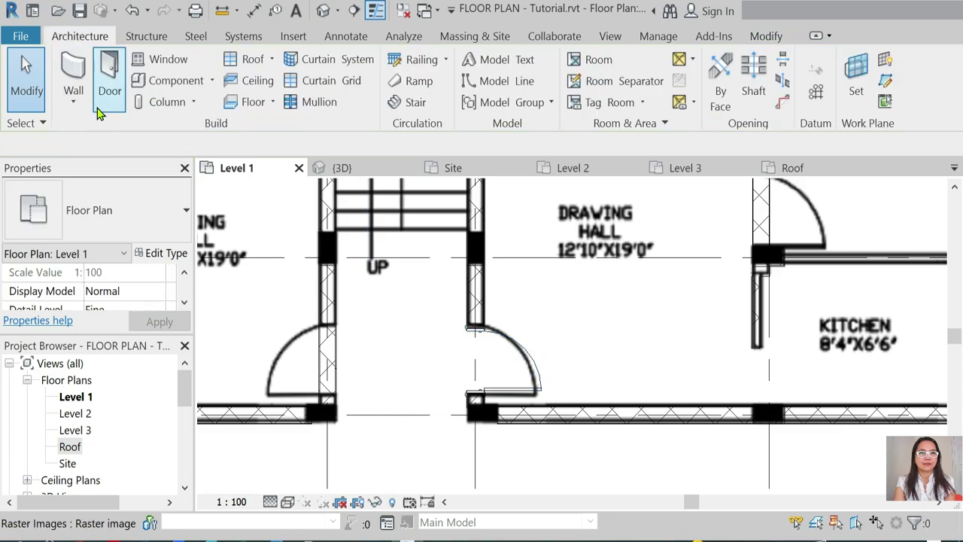
# Use DR to place a second door in the left stair-passage wall and check its swing.
pyautogui.press('d')
pyautogui.press('r')
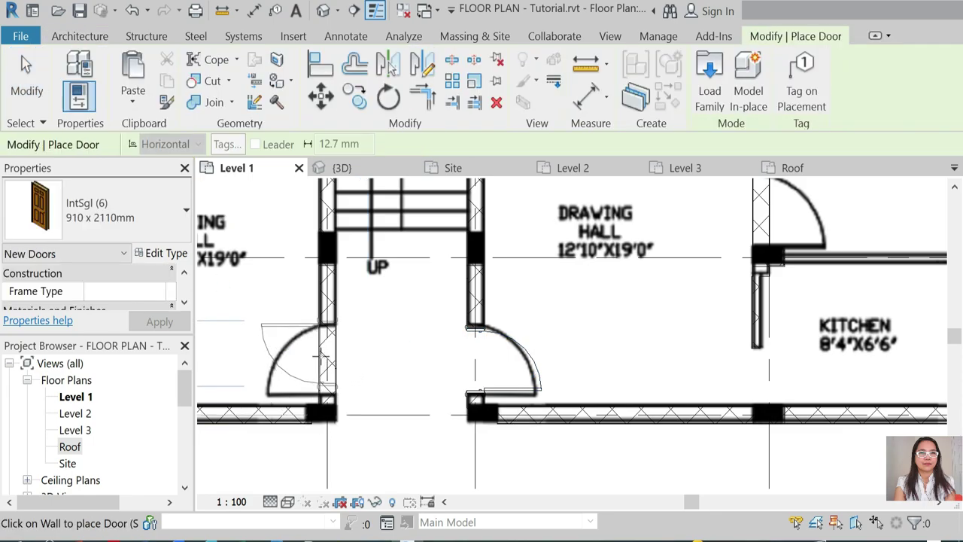
pyautogui.click(291, 349)
pyautogui.press('Escape')
pyautogui.press('Escape')
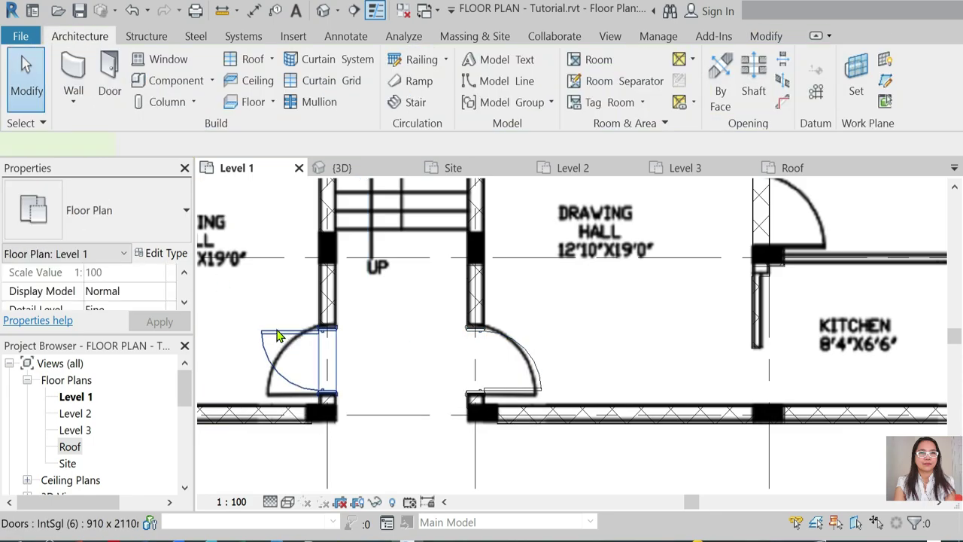
pyautogui.click(267, 376)
pyautogui.scroll(-3, 497, 384)
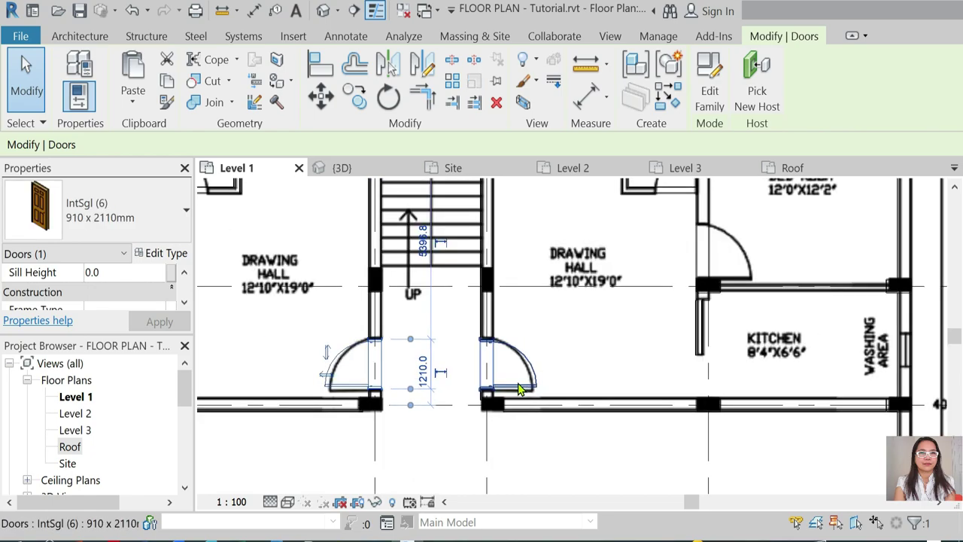
pyautogui.scroll(-2, 497, 361)
pyautogui.press('Escape')
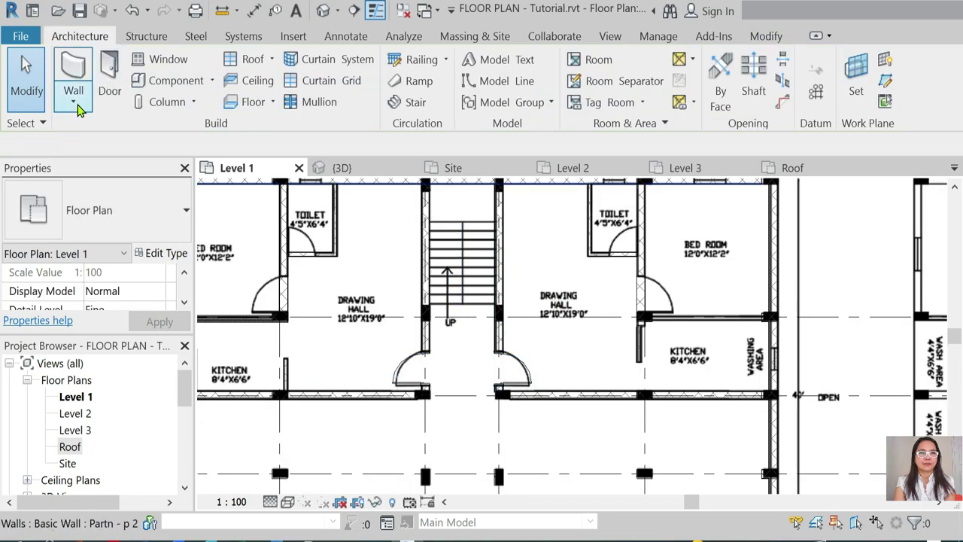
# Place an IntSgl (7) door in the left drawing hall wall and select it to check.
pyautogui.click(103, 97)
pyautogui.click(103, 206)
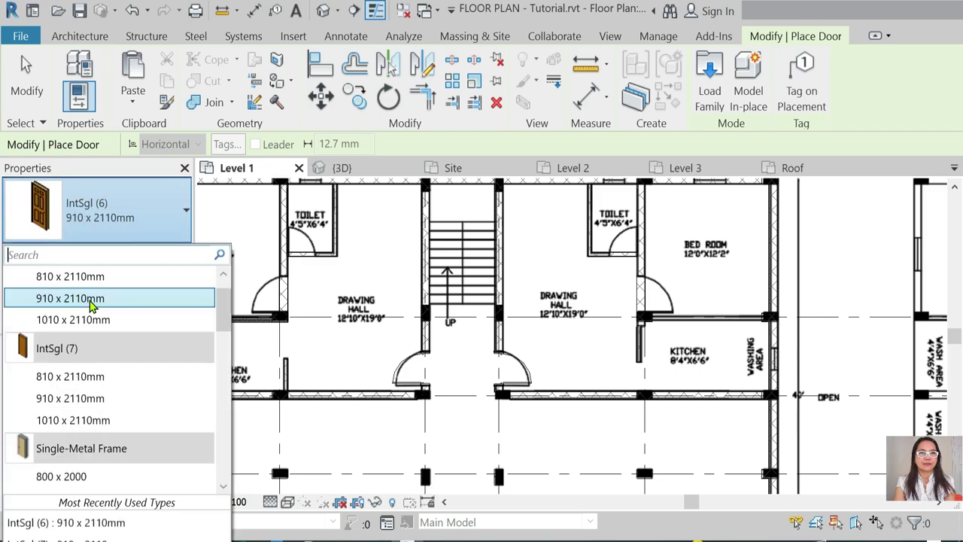
pyautogui.click(95, 398)
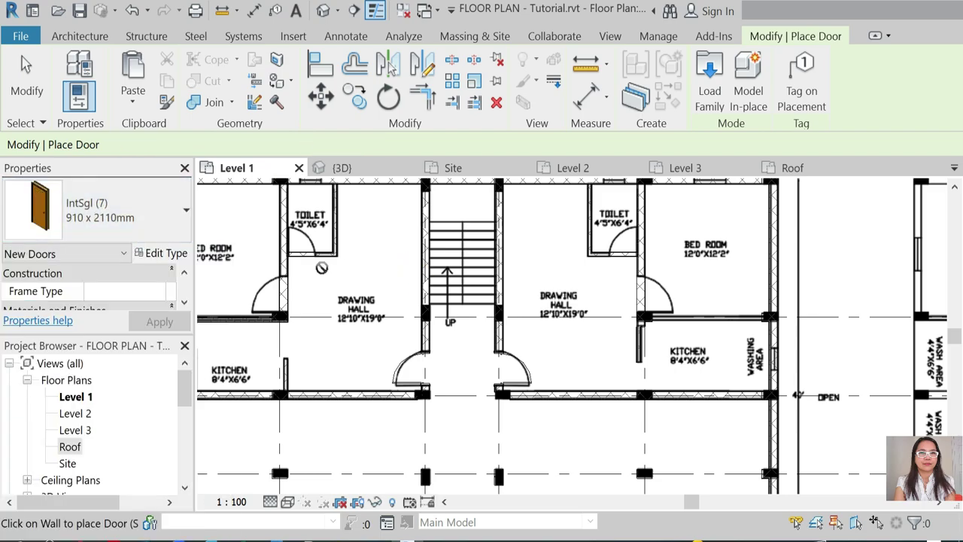
pyautogui.scroll(1, 267, 298)
pyautogui.scroll(2, 269, 297)
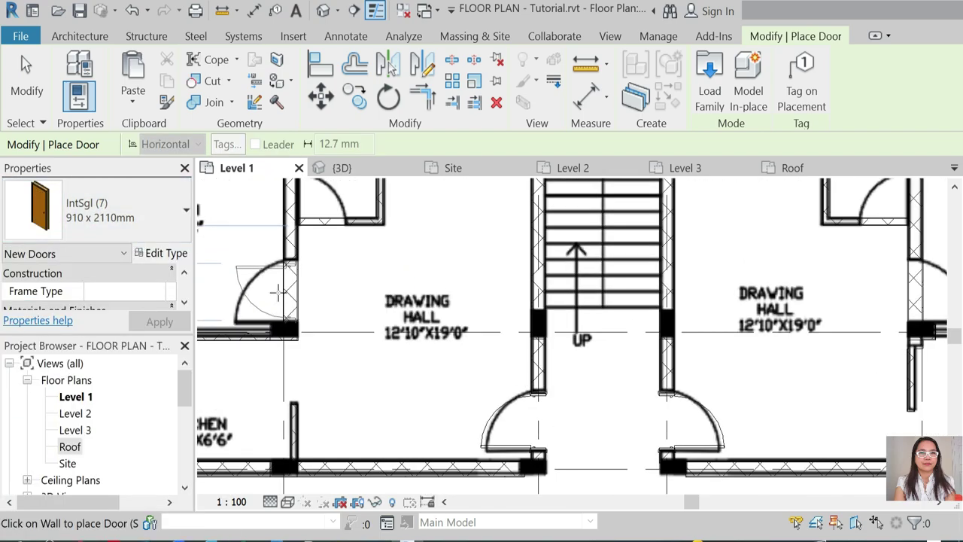
pyautogui.click(280, 294)
pyautogui.press('Escape')
pyautogui.press('Escape')
pyautogui.click(295, 300)
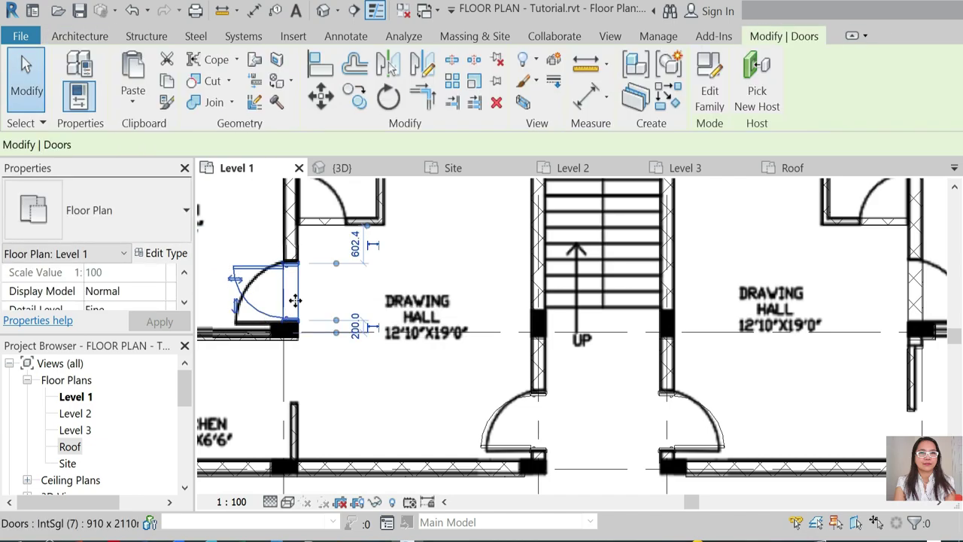
pyautogui.scroll(-2, 180, 305)
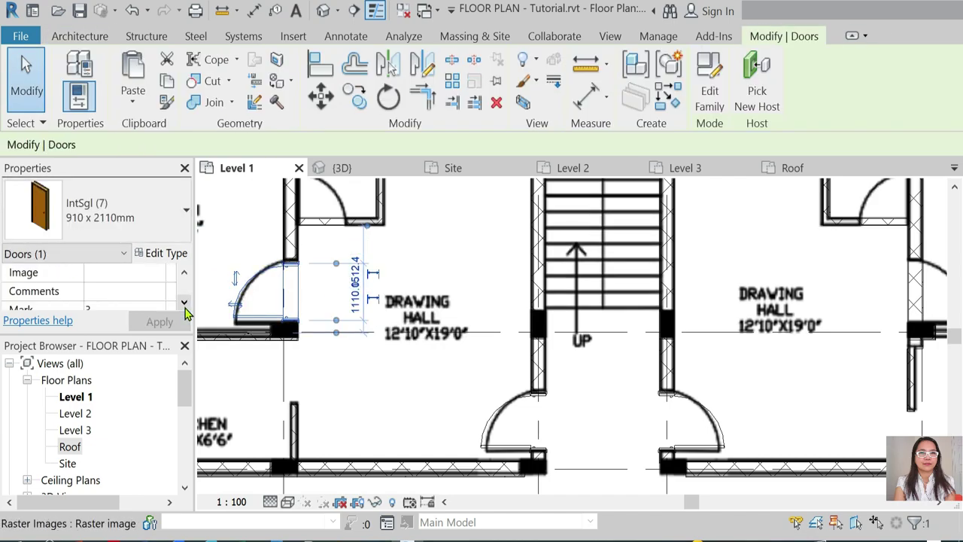
pyautogui.scroll(-2, 181, 305)
pyautogui.scroll(-1, 273, 312)
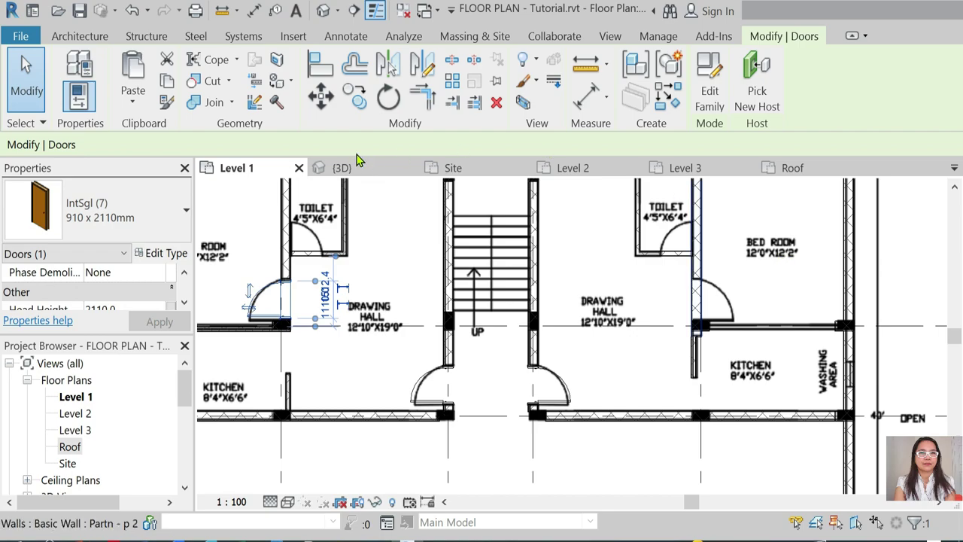
pyautogui.press('Escape')
# Repeat the Door command and place an IntSgl (7) door in the left toilet's wall.
pyautogui.rightClick(586, 211)
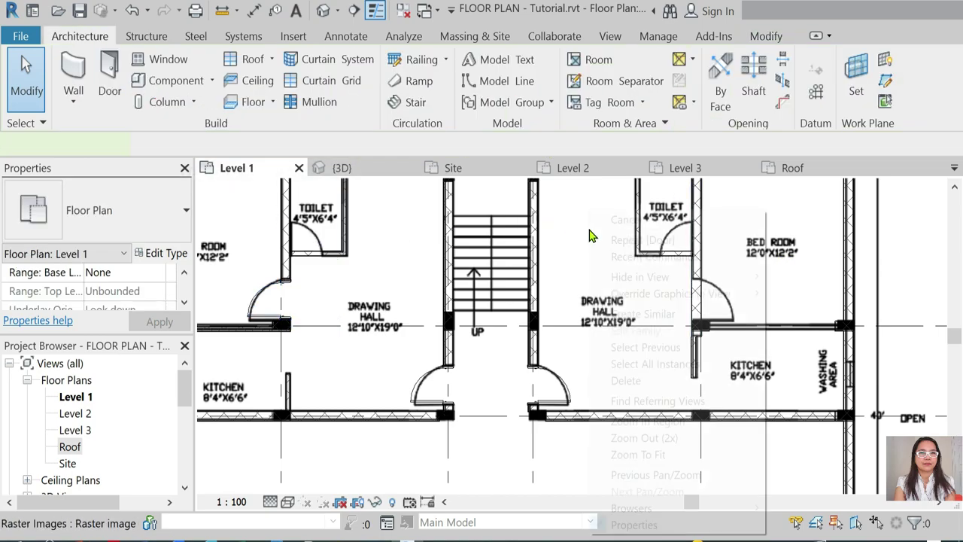
pyautogui.click(628, 239)
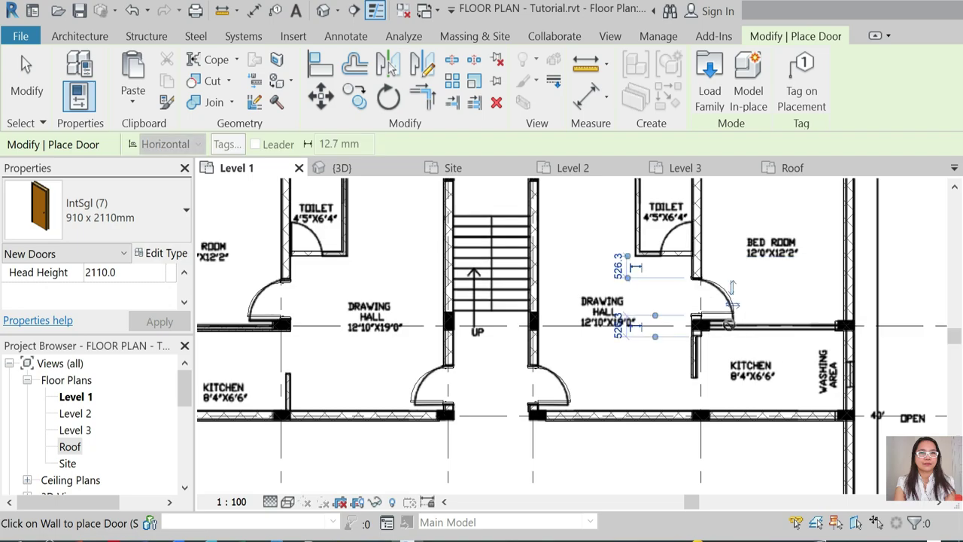
pyautogui.scroll(-1, 677, 241)
pyautogui.scroll(-1, 678, 241)
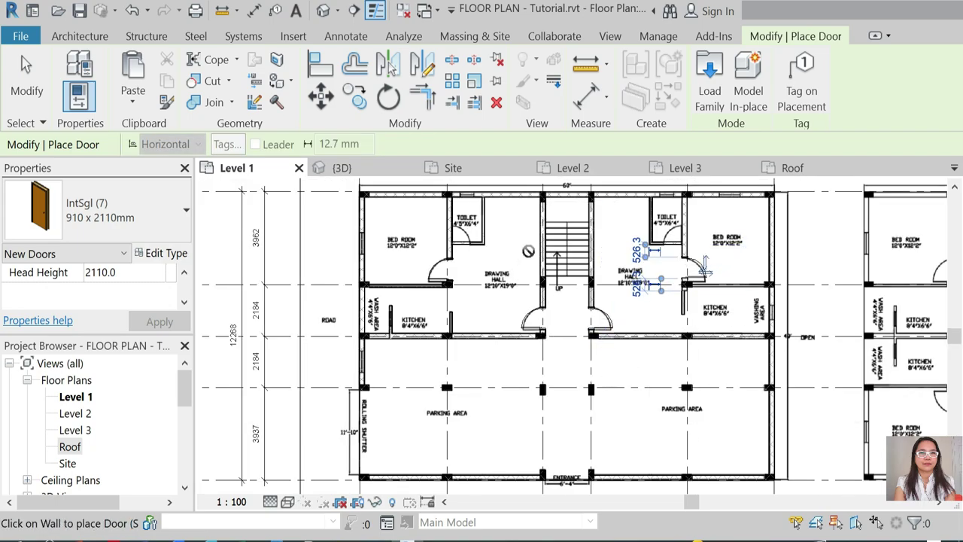
pyautogui.scroll(1, 528, 251)
pyautogui.scroll(2, 528, 251)
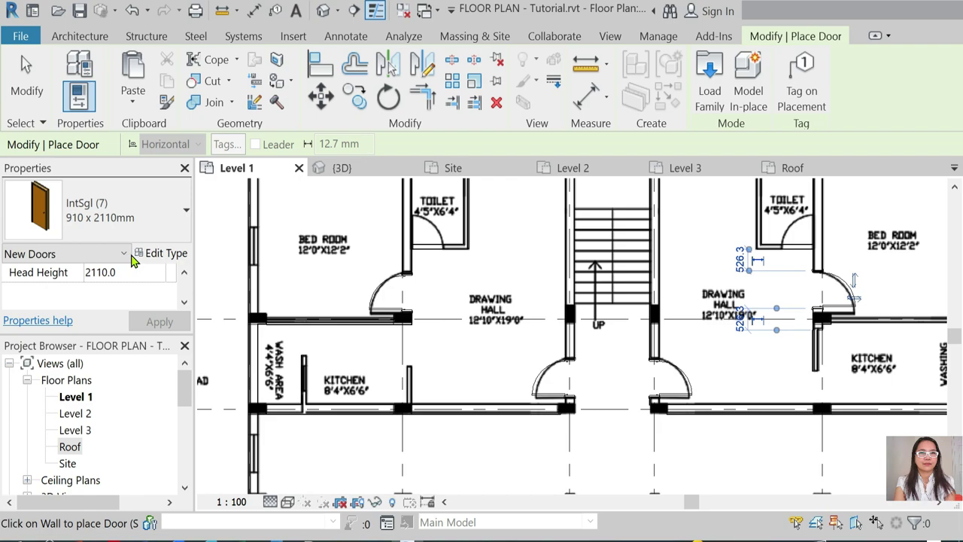
pyautogui.click(117, 216)
pyautogui.click(97, 331)
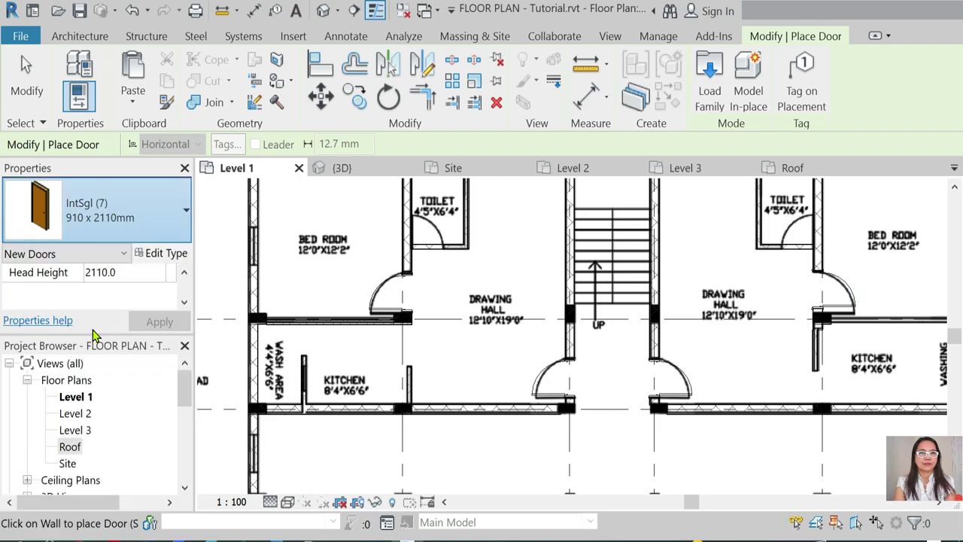
pyautogui.scroll(2, 429, 239)
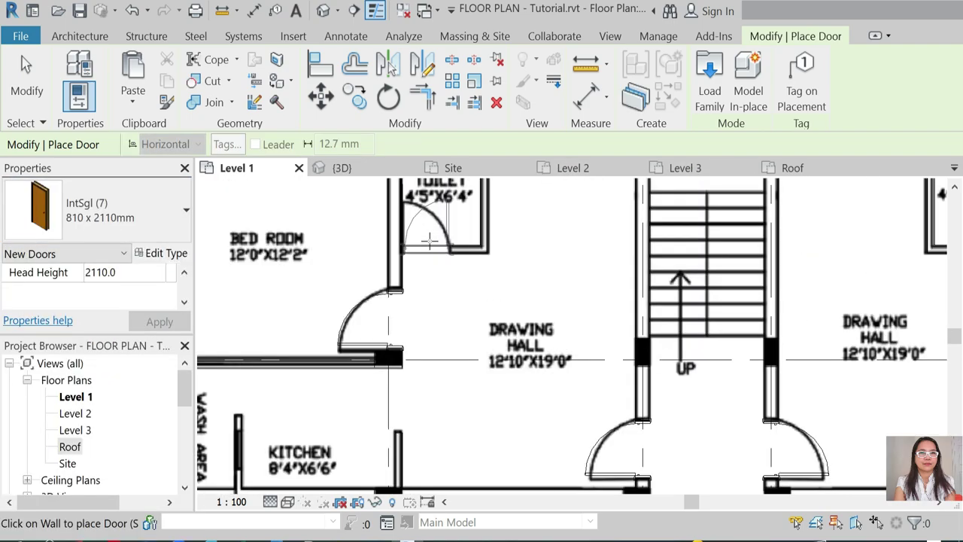
pyautogui.click(463, 237)
pyautogui.press('Escape')
pyautogui.press('Escape')
pyautogui.click(426, 230)
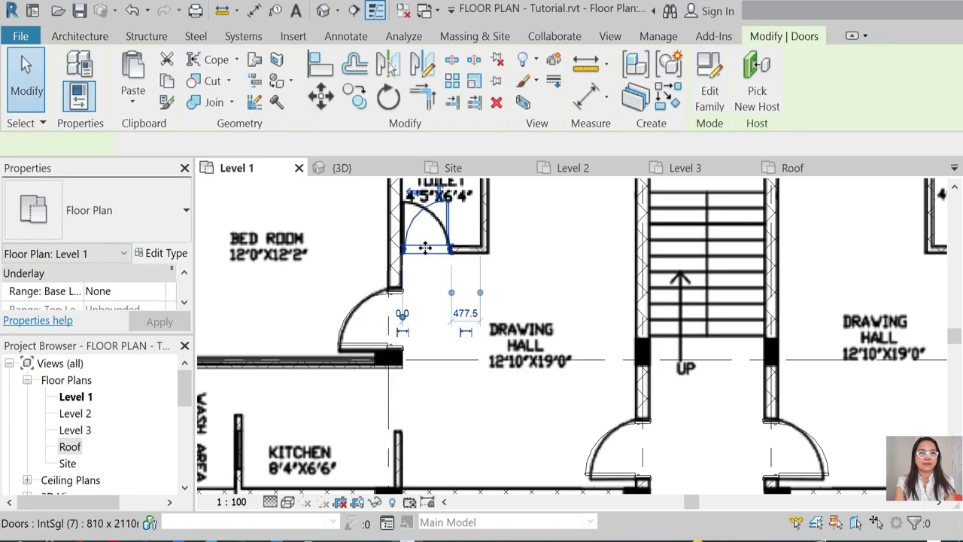
pyautogui.scroll(-1, 334, 291)
pyautogui.scroll(-3, 705, 251)
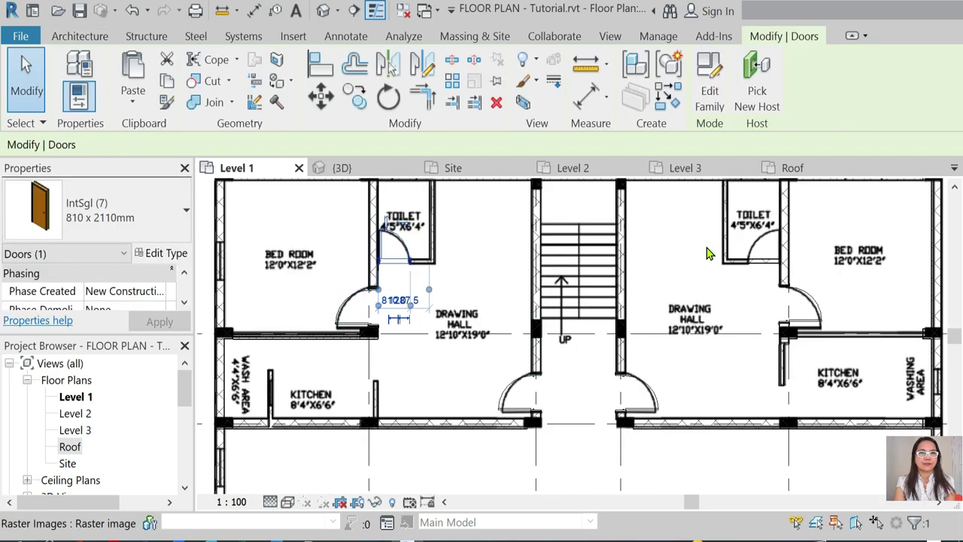
pyautogui.scroll(4, 746, 273)
pyautogui.press('Escape')
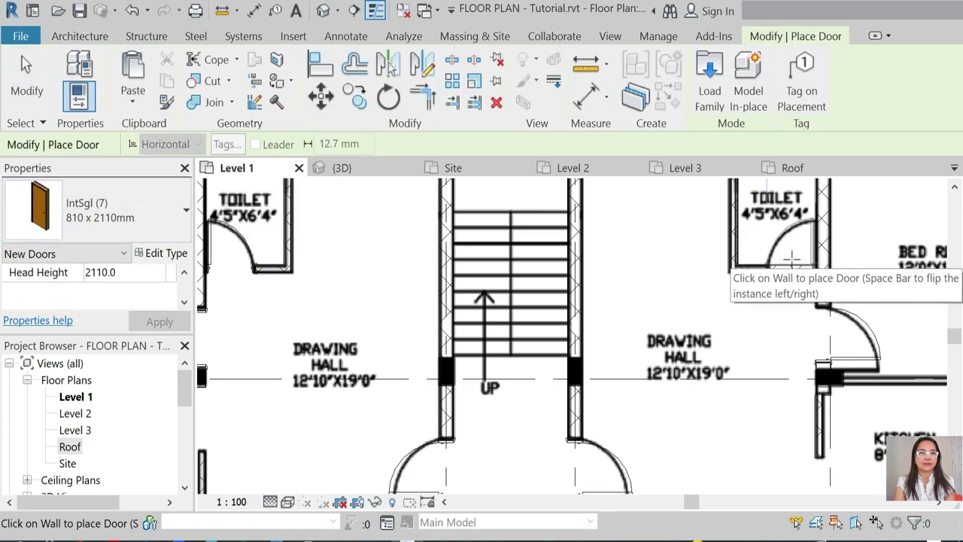
pyautogui.press('Escape')
# Zoom around the 3D view to inspect the placed doors and partitions.
pyautogui.click(361, 167)
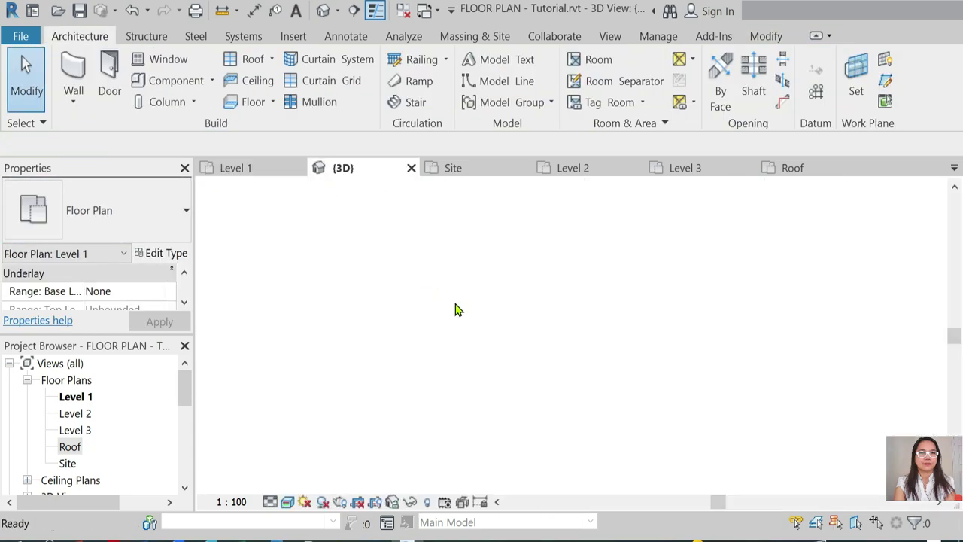
pyautogui.scroll(2, 484, 313)
pyautogui.scroll(2, 454, 319)
pyautogui.scroll(1, 454, 324)
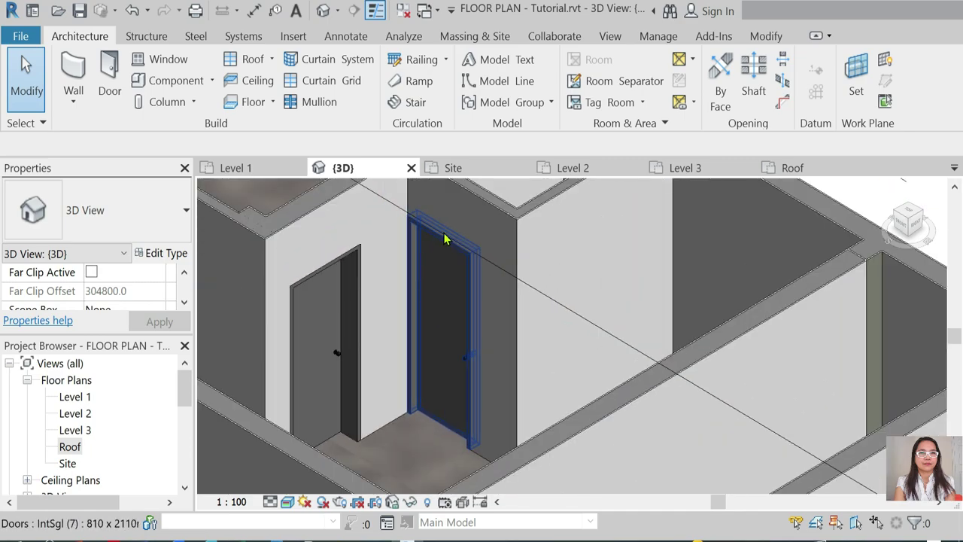
pyautogui.scroll(-5, 466, 301)
pyautogui.scroll(3, 584, 396)
pyautogui.scroll(1, 608, 354)
pyautogui.scroll(-3, 608, 354)
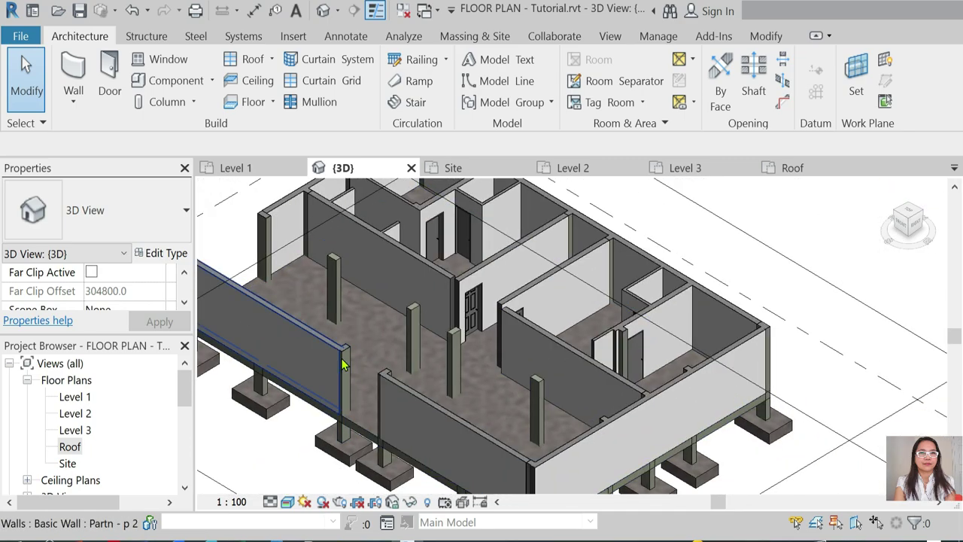
pyautogui.scroll(3, 555, 241)
pyautogui.scroll(-3, 441, 306)
pyautogui.scroll(3, 397, 319)
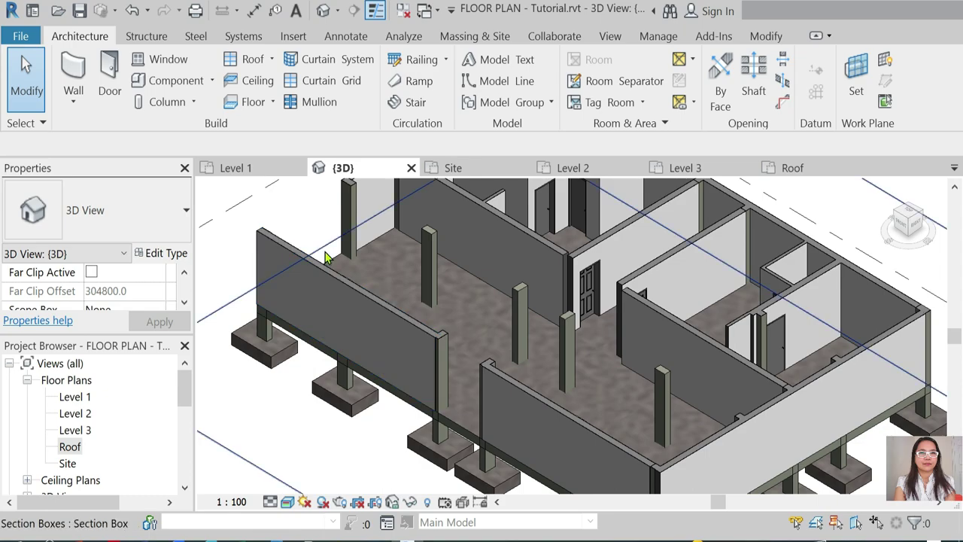
pyautogui.scroll(-3, 360, 259)
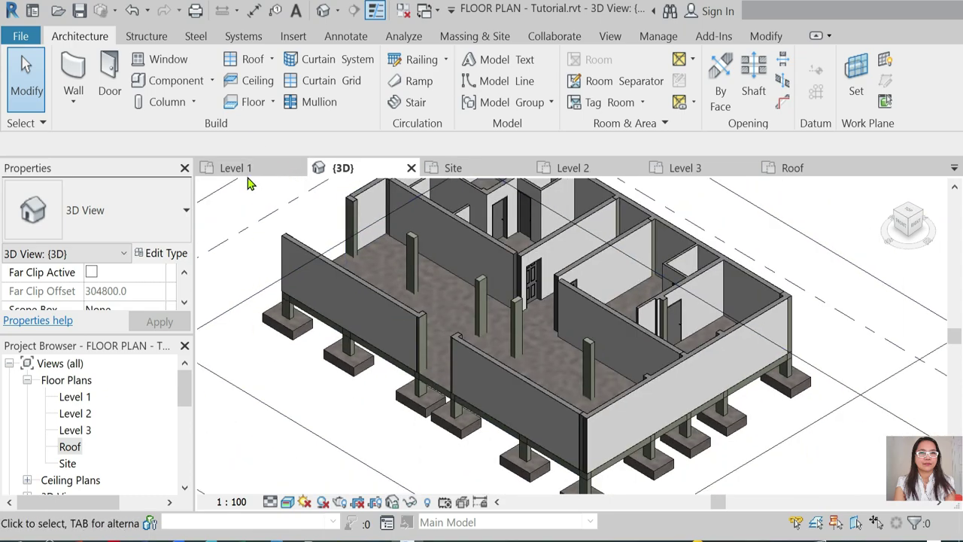
# Compare the Level 1 plan with the 3D view, finishing on the Level 1 plan.
pyautogui.click(239, 168)
pyautogui.scroll(-3, 380, 262)
pyautogui.scroll(1, 392, 452)
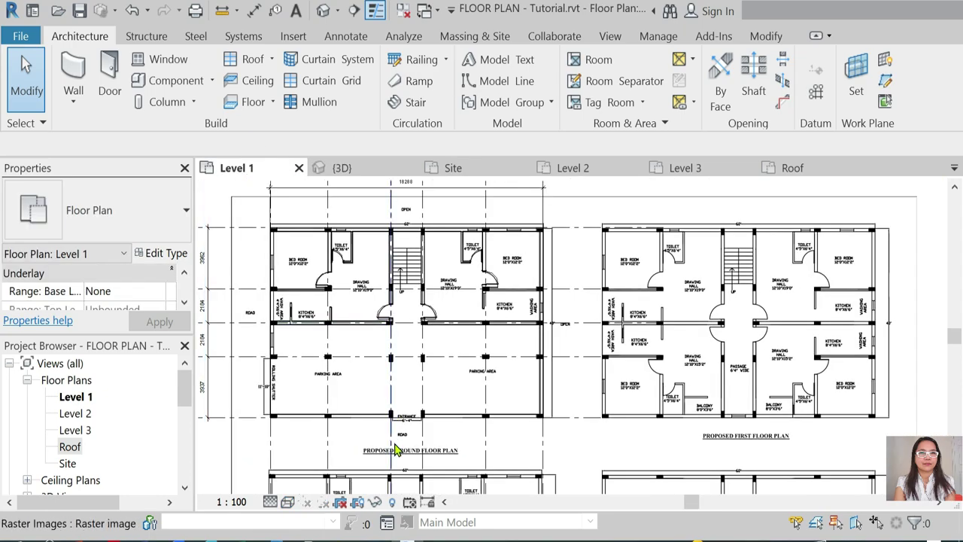
pyautogui.scroll(2, 378, 440)
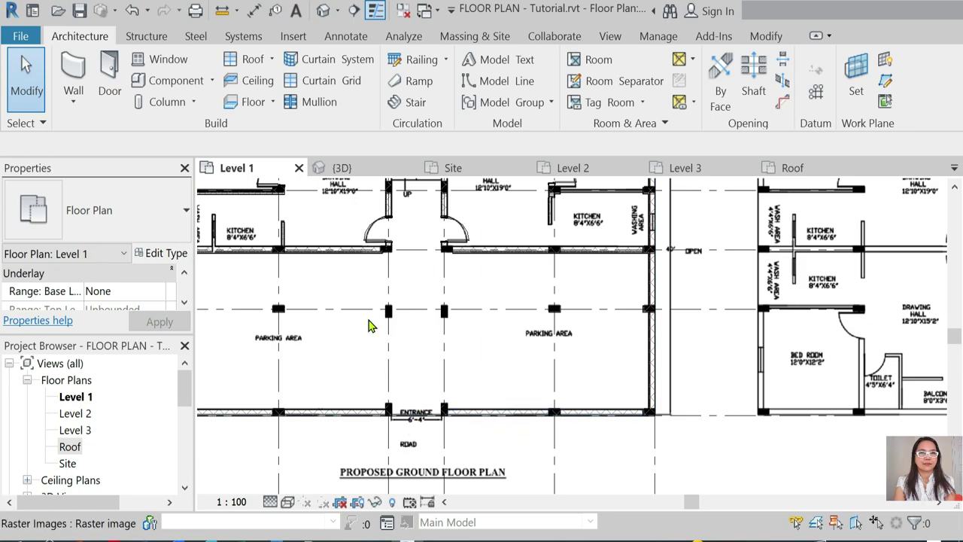
pyautogui.scroll(-1, 458, 298)
pyautogui.scroll(-1, 465, 376)
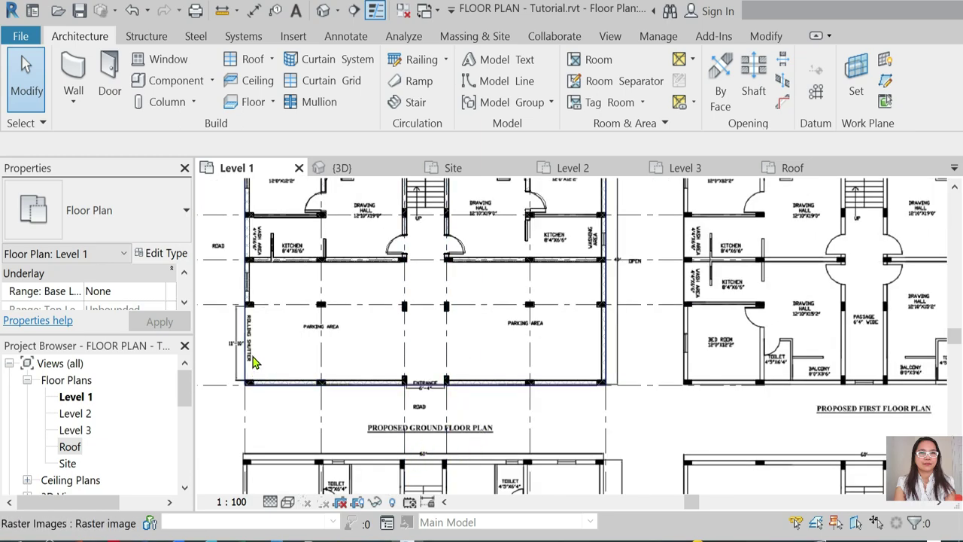
pyautogui.scroll(2, 232, 345)
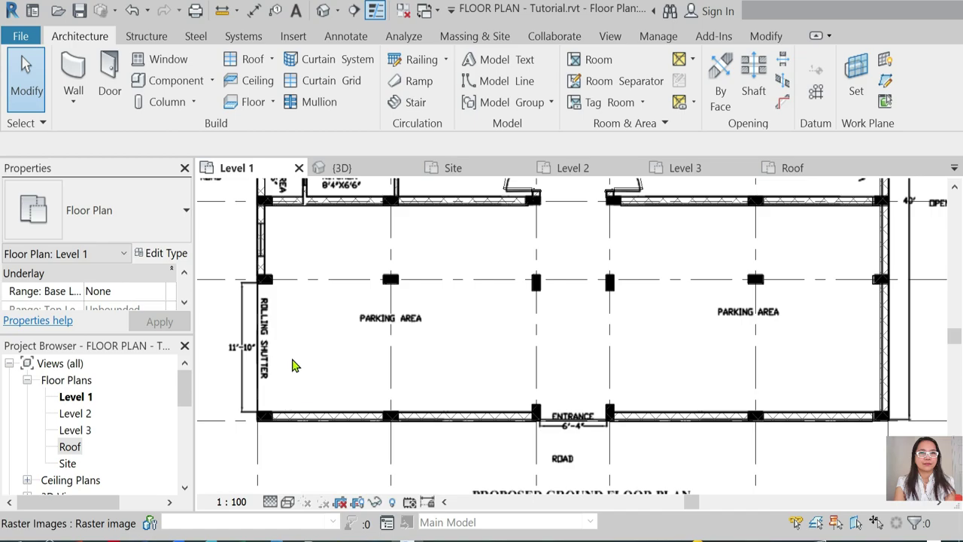
pyautogui.click(338, 168)
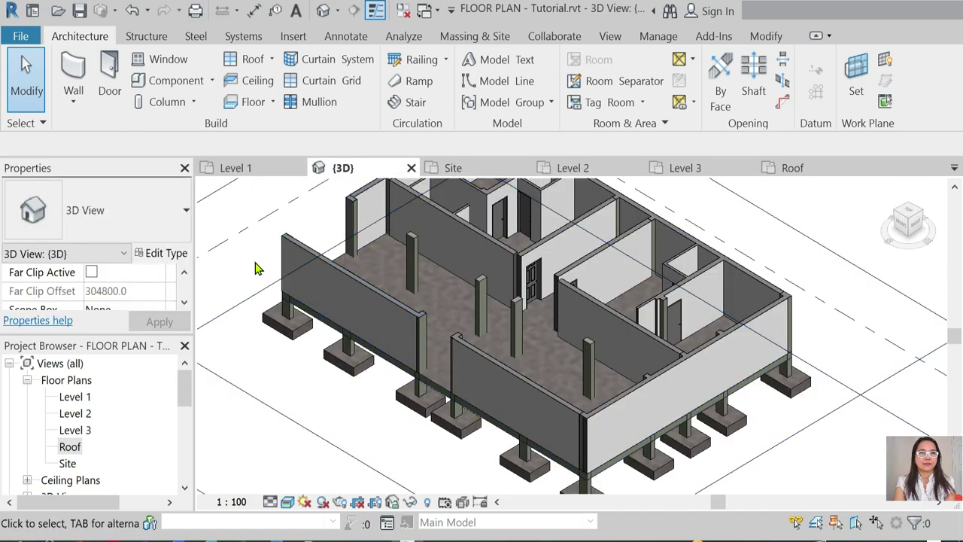
pyautogui.click(236, 168)
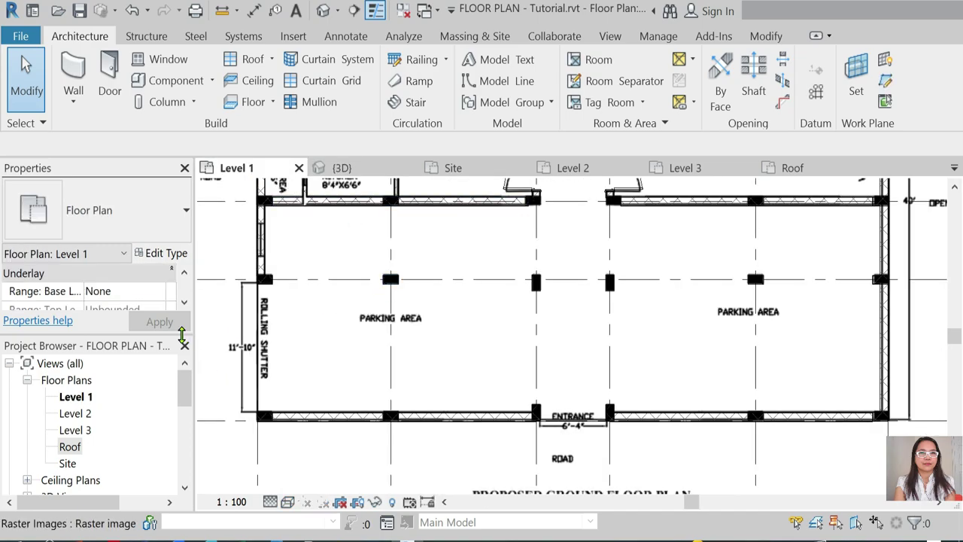
pyautogui.scroll(-3, 112, 421)
pyautogui.scroll(-2, 337, 326)
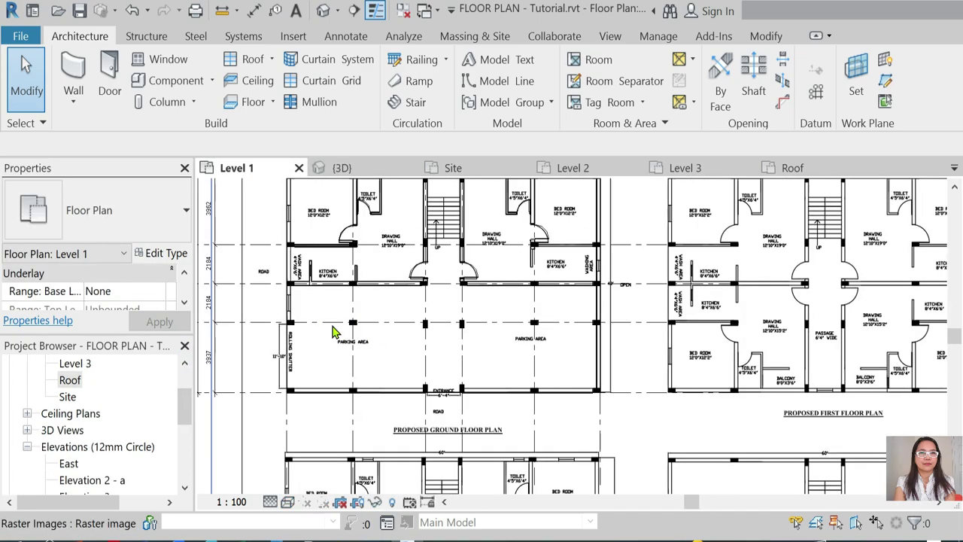
pyautogui.scroll(2, 329, 208)
pyautogui.scroll(1, 273, 226)
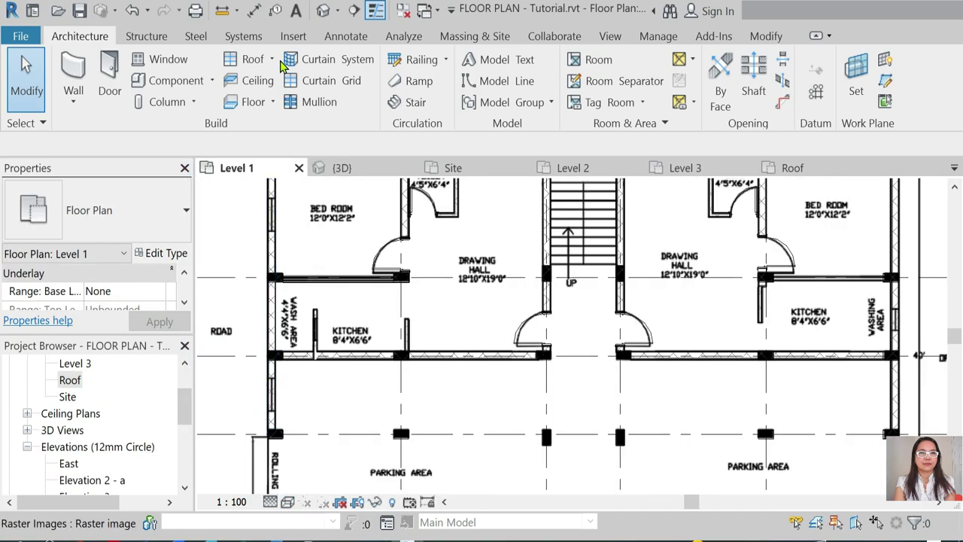
# Start the Window tool and check which window types are available.
pyautogui.click(169, 64)
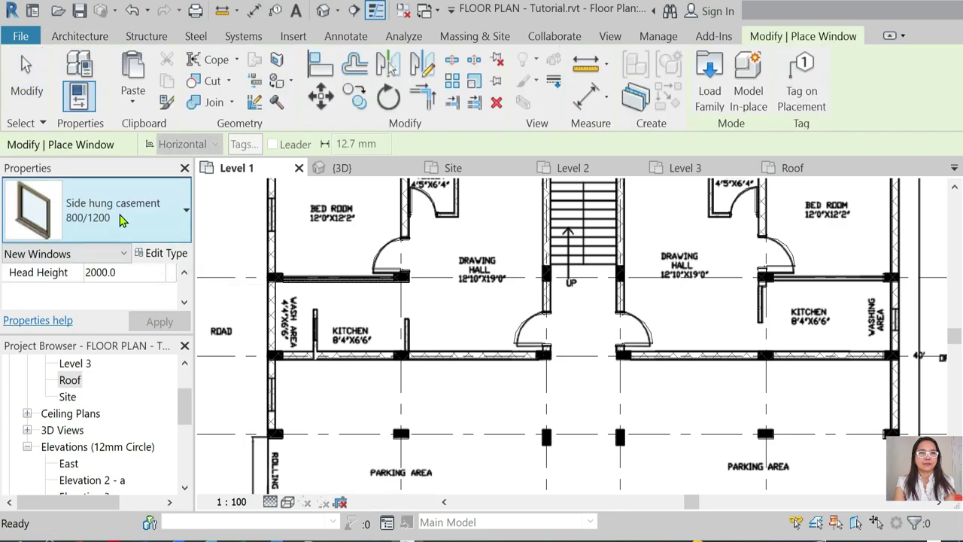
pyautogui.click(120, 215)
pyautogui.click(118, 220)
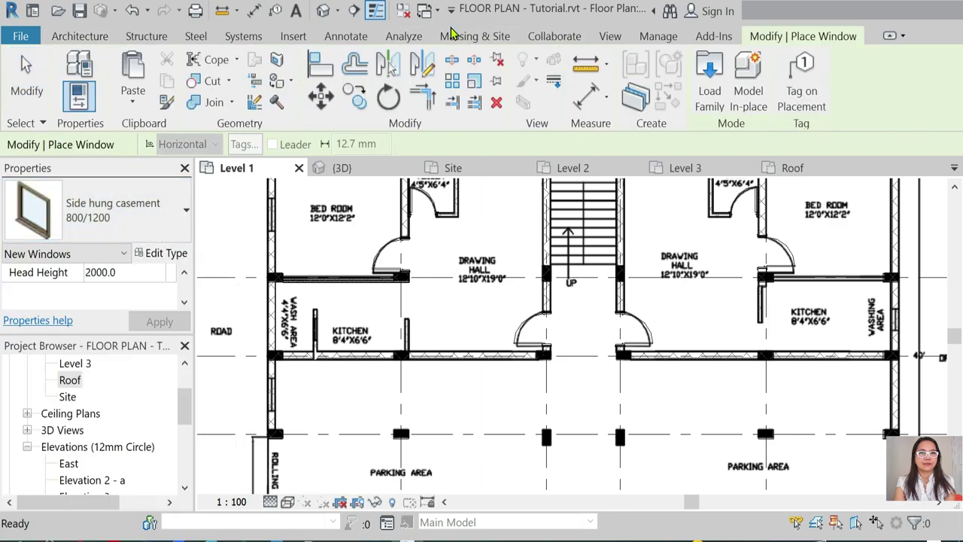
# Load Top hung casement double.rfa from the Singapore > Windows family library.
pyautogui.click(305, 39)
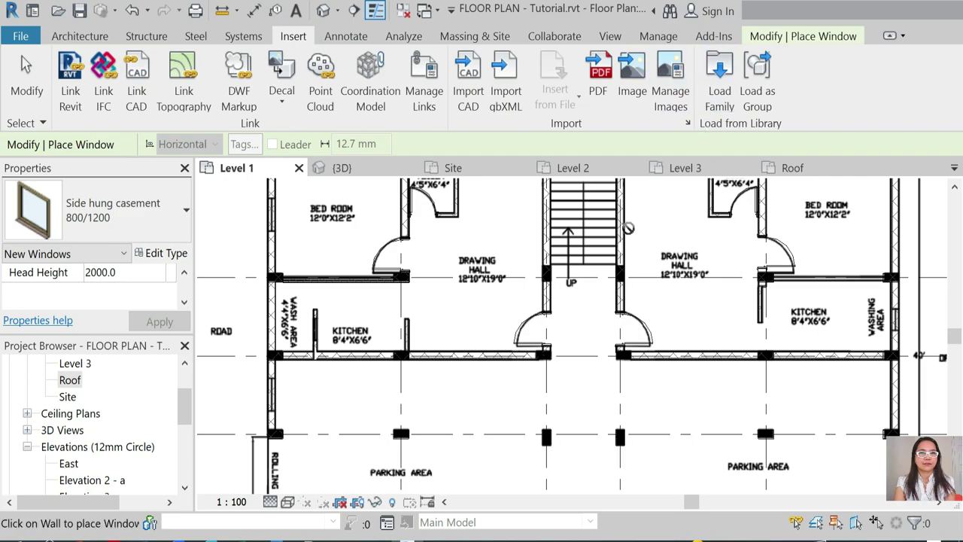
pyautogui.click(722, 82)
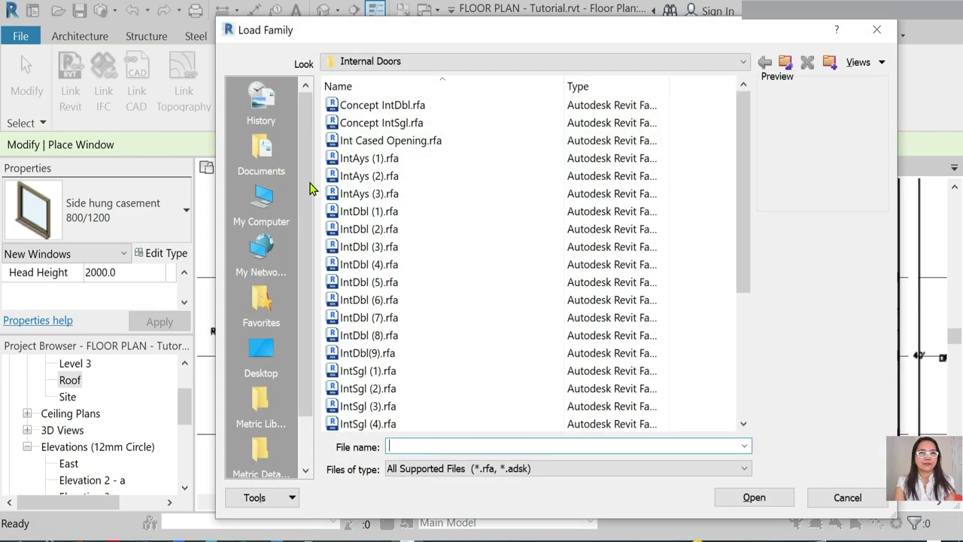
pyautogui.click(430, 61)
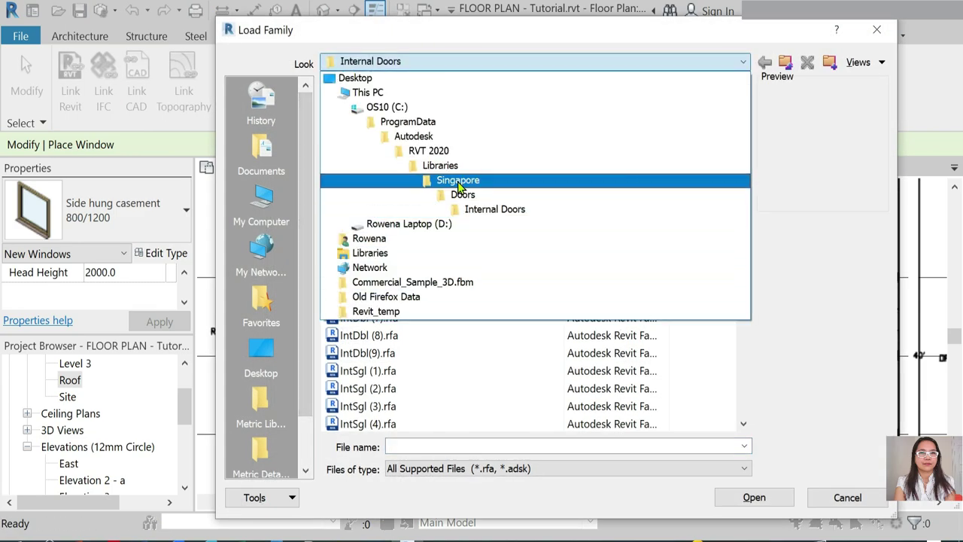
pyautogui.click(456, 179)
pyautogui.scroll(-5, 421, 316)
pyautogui.doubleClick(376, 406)
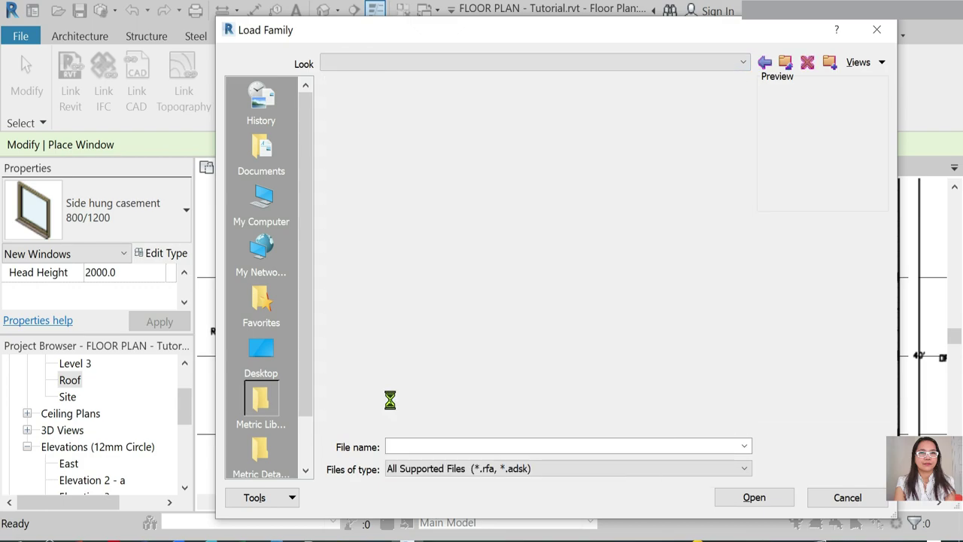
pyautogui.click(369, 246)
pyautogui.click(383, 229)
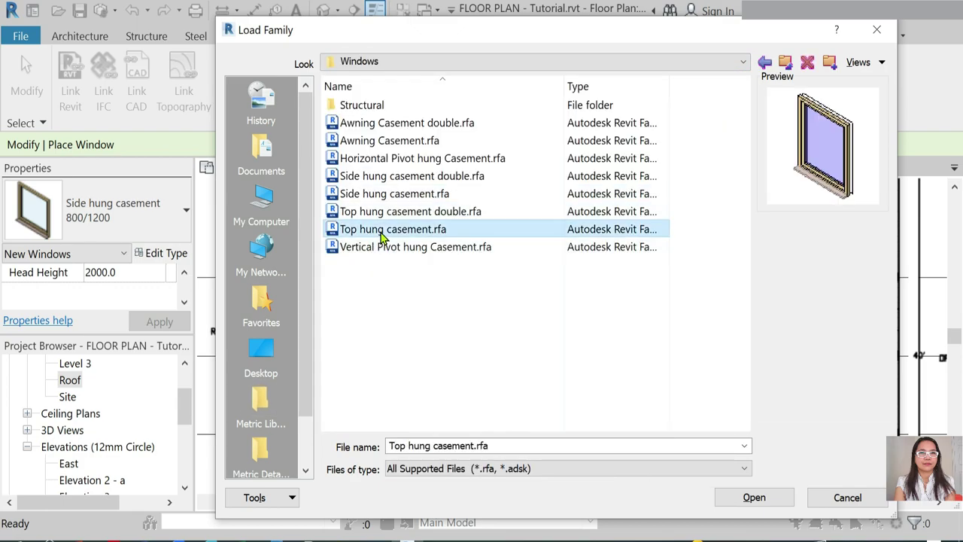
pyautogui.click(385, 212)
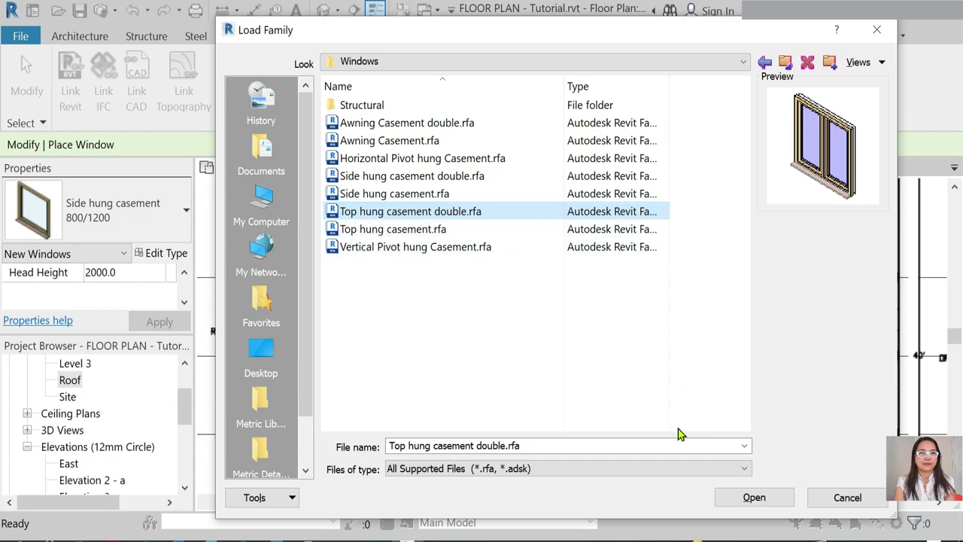
pyautogui.click(759, 503)
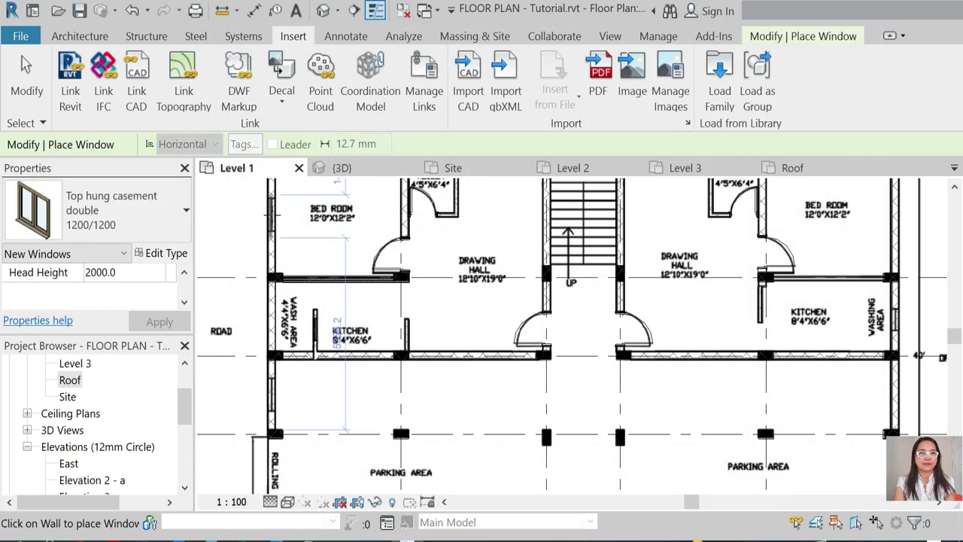
# Place Top hung casement double 1200/1200 windows in the left outer wall and bedroom's top wall.
pyautogui.click(271, 213)
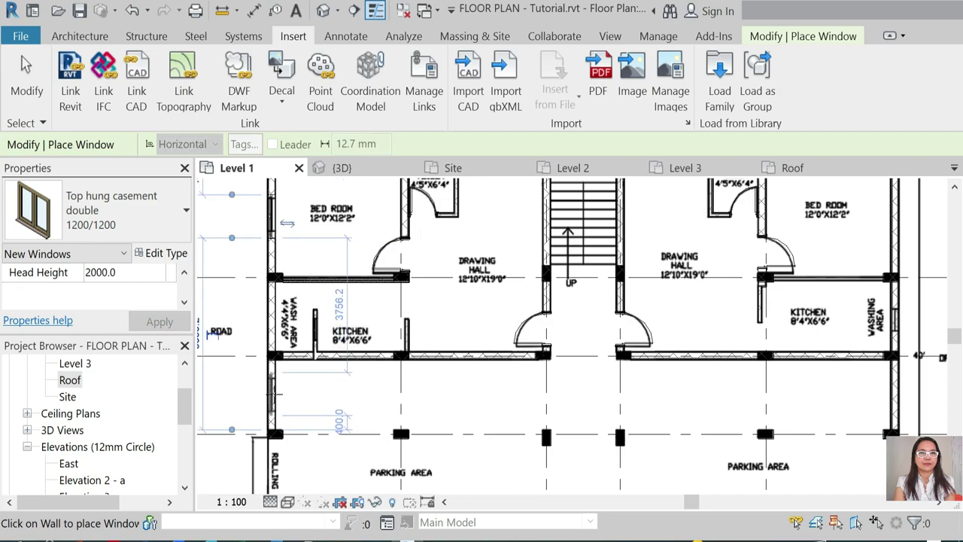
pyautogui.scroll(-3, 208, 425)
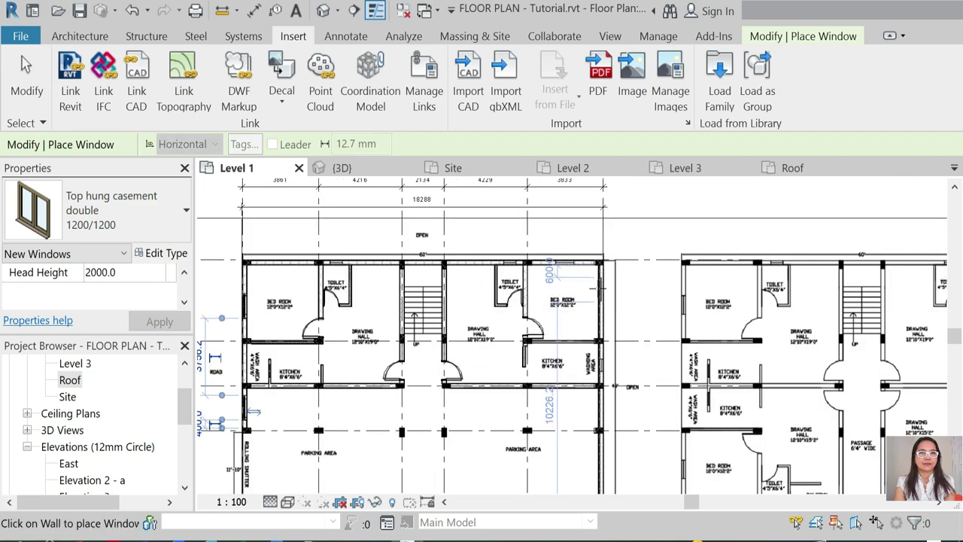
pyautogui.scroll(3, 593, 264)
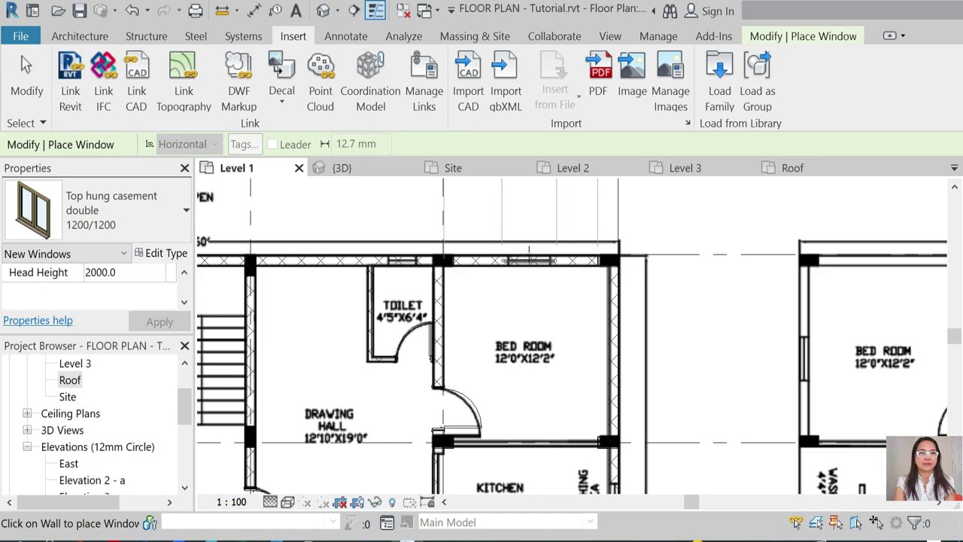
pyautogui.click(529, 258)
pyautogui.scroll(-2, 535, 241)
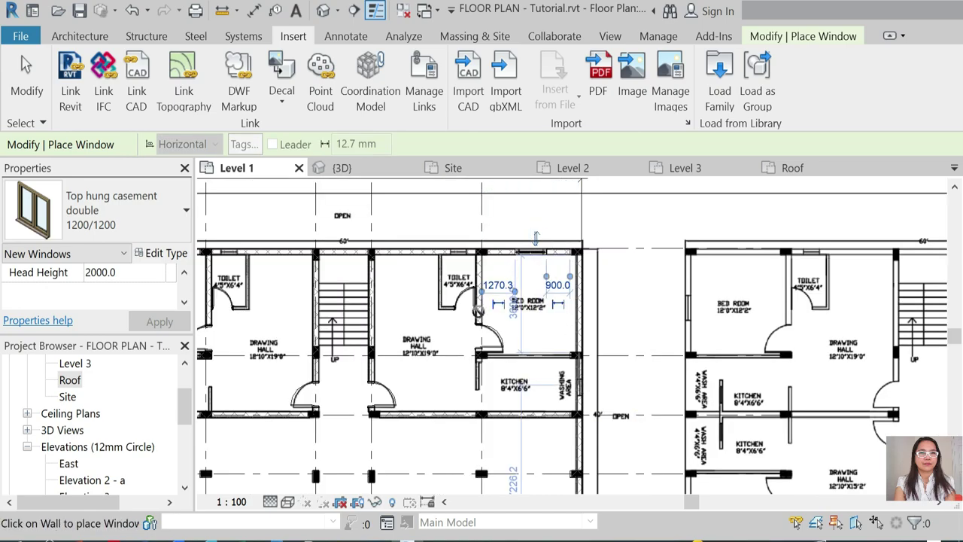
pyautogui.scroll(-2, 536, 238)
pyautogui.scroll(1, 618, 244)
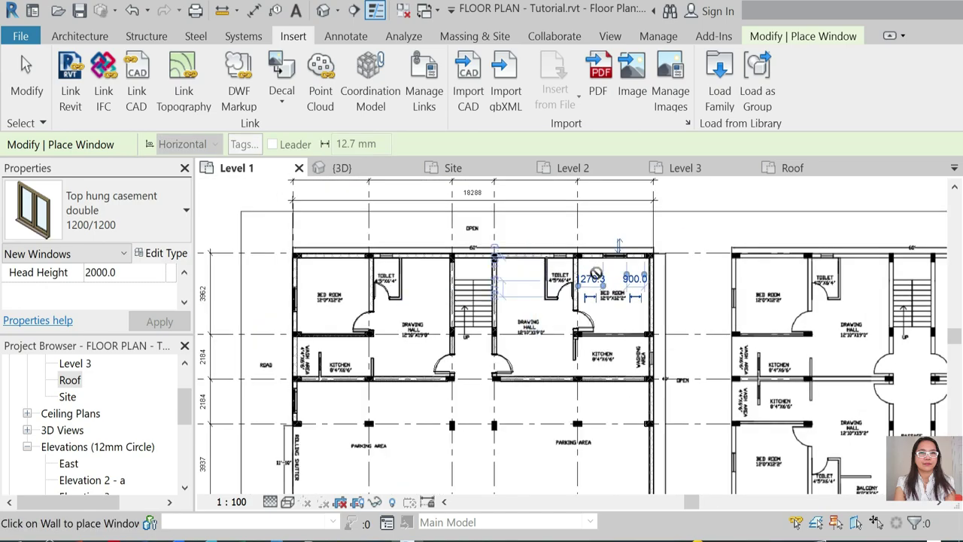
pyautogui.scroll(2, 642, 263)
pyautogui.scroll(-2, 660, 362)
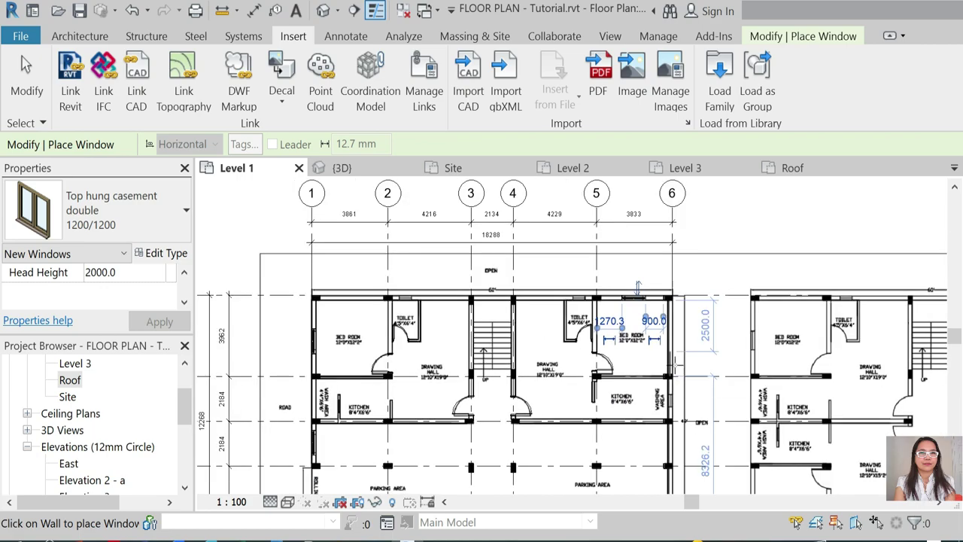
pyautogui.scroll(1, 645, 366)
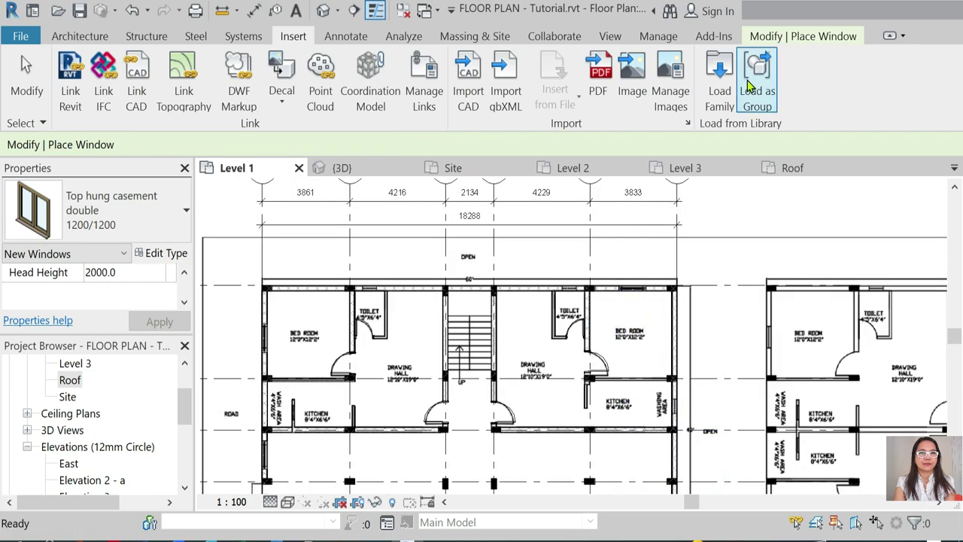
# Load Side hung casement.rfa, cancelling the prompt to overwrite the existing family.
pyautogui.click(720, 75)
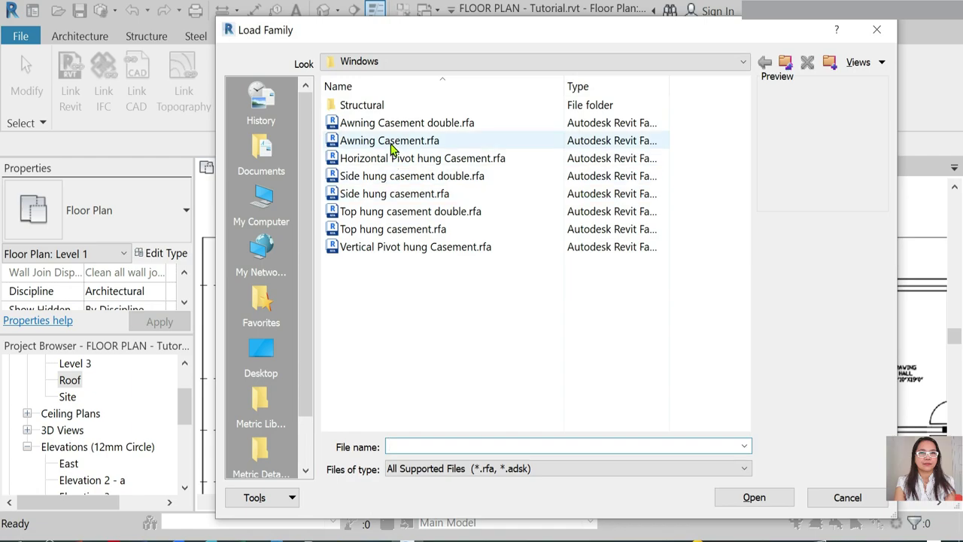
pyautogui.click(365, 141)
pyautogui.click(394, 159)
pyautogui.click(390, 181)
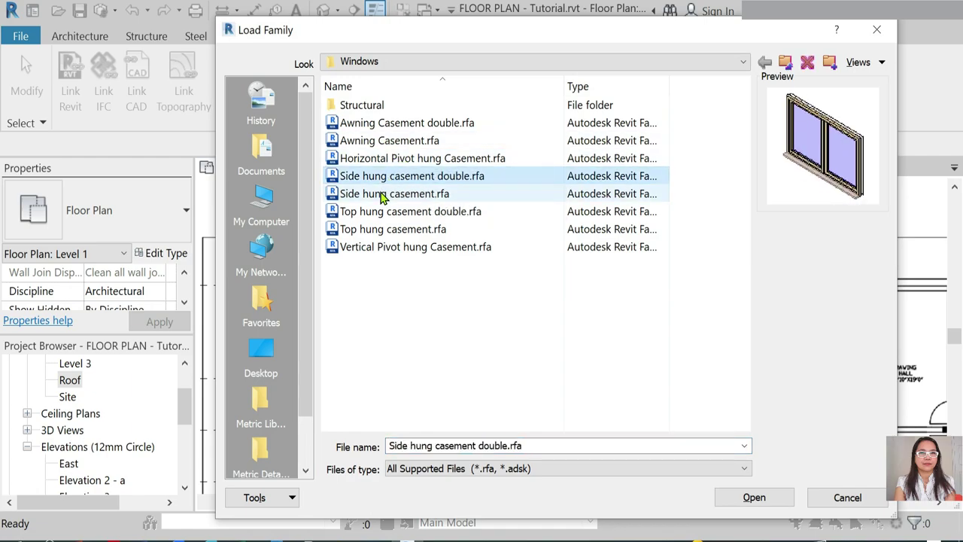
pyautogui.click(384, 193)
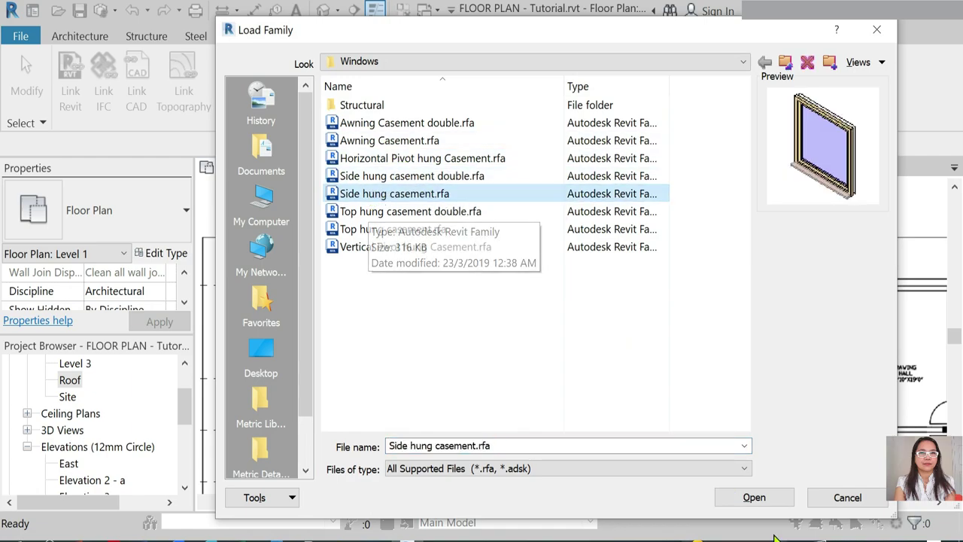
pyautogui.click(753, 498)
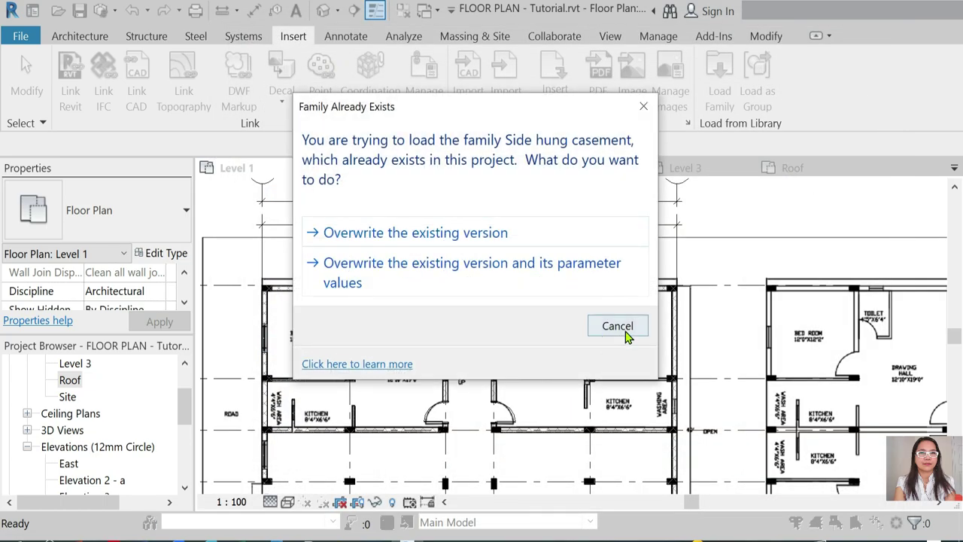
pyautogui.click(623, 331)
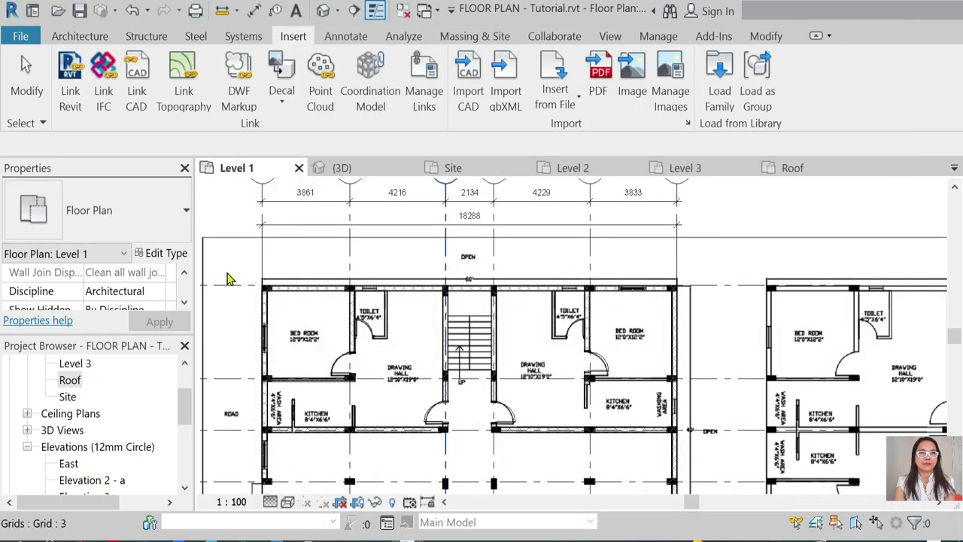
# Start the Window tool with the Side hung casement 800/1200 type selected.
pyautogui.click(64, 39)
pyautogui.click(160, 58)
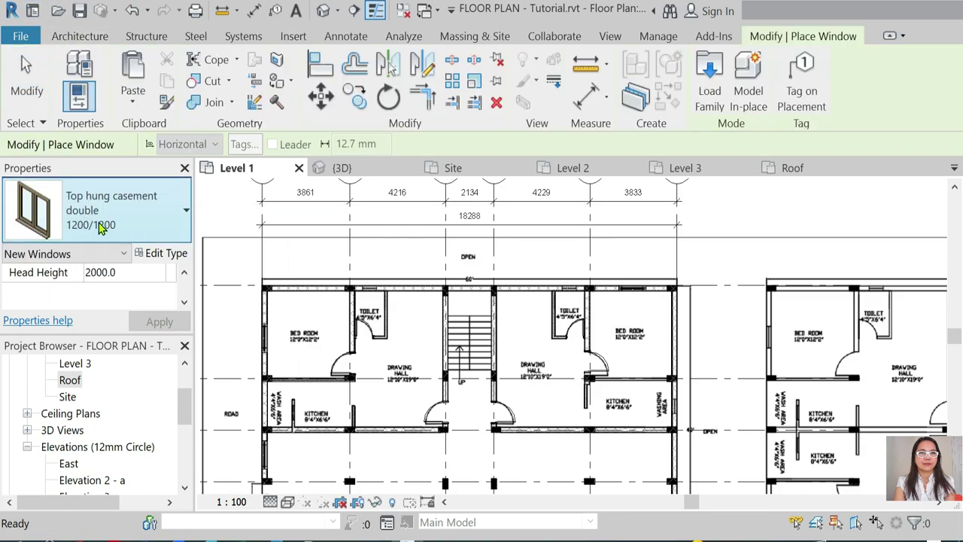
pyautogui.click(105, 215)
pyautogui.scroll(1, 90, 316)
pyautogui.scroll(3, 139, 308)
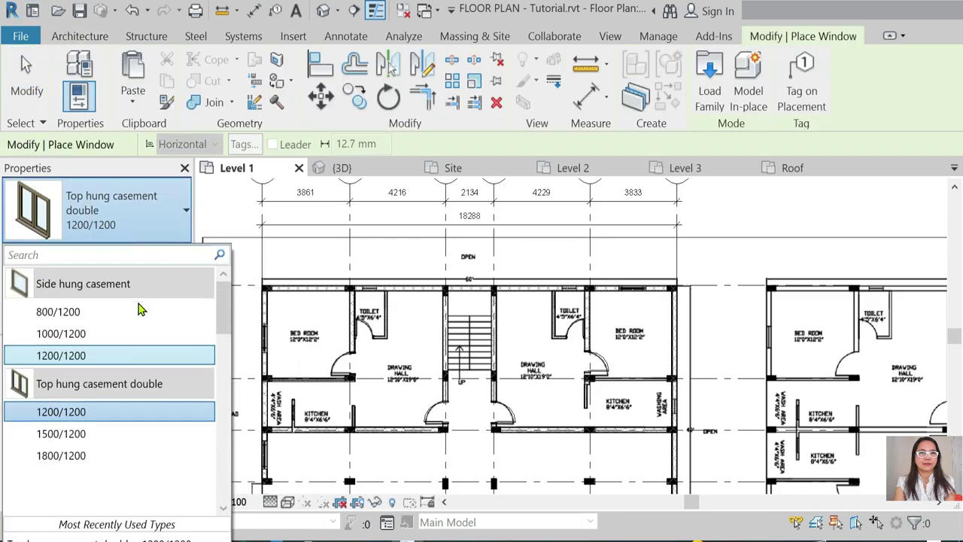
pyautogui.click(69, 311)
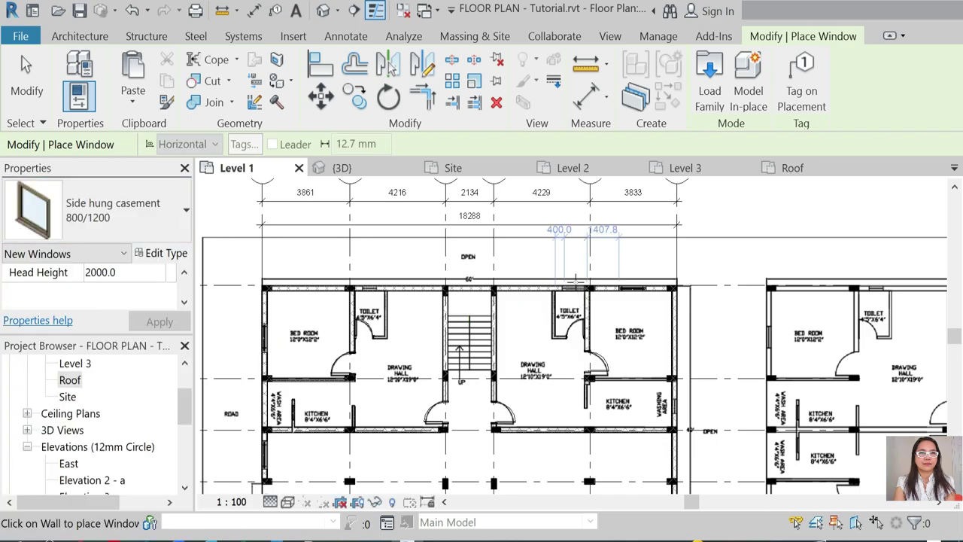
pyautogui.scroll(5, 574, 283)
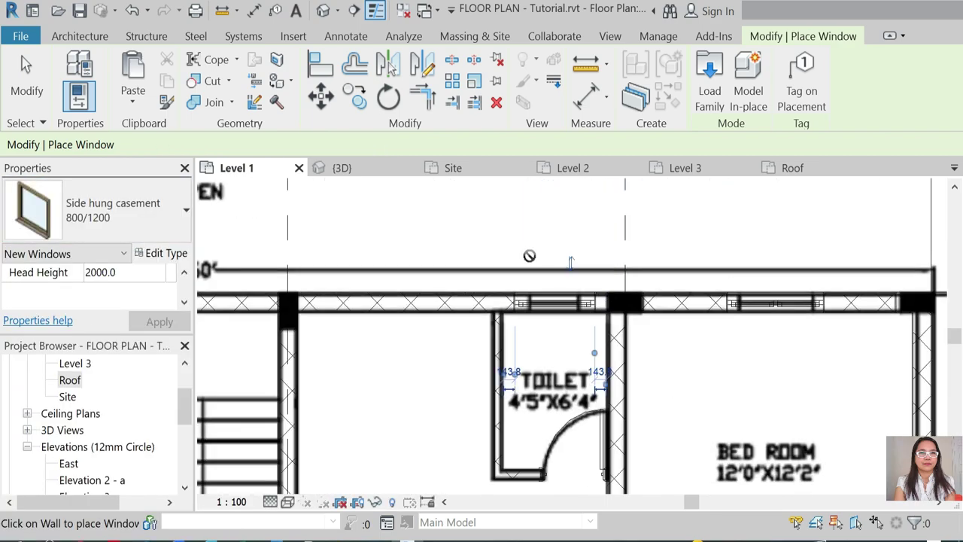
pyautogui.scroll(-4, 529, 256)
pyautogui.scroll(-2, 529, 255)
pyautogui.scroll(1, 526, 235)
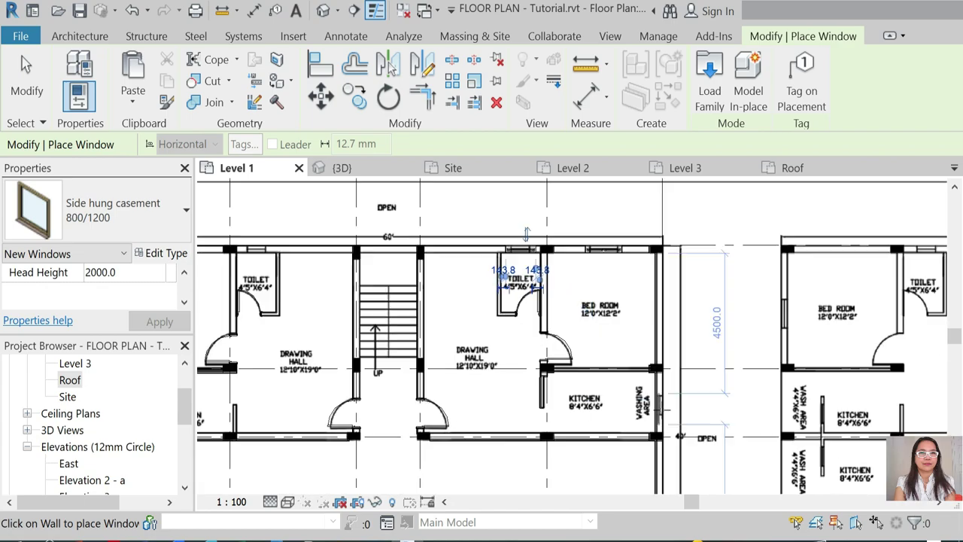
pyautogui.scroll(2, 654, 400)
pyautogui.scroll(-4, 753, 348)
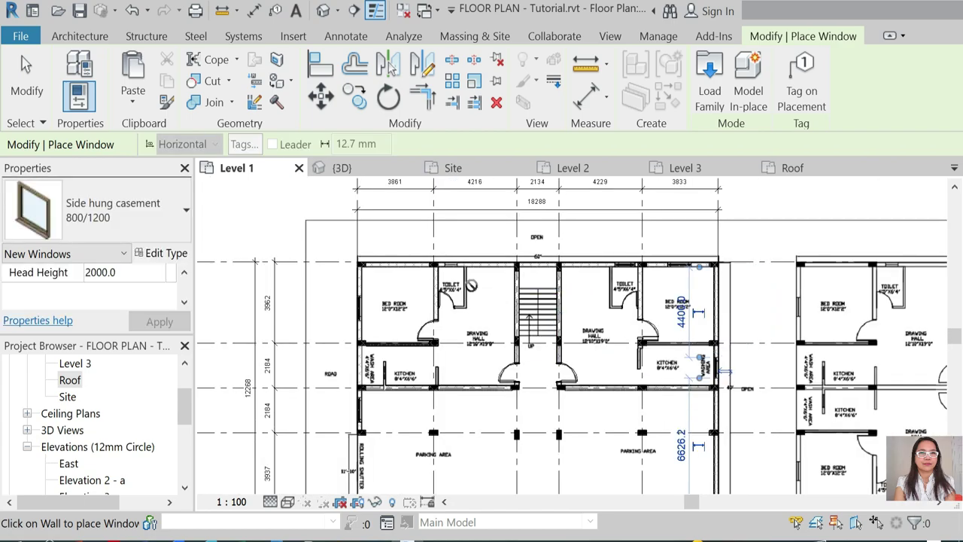
pyautogui.scroll(1, 451, 261)
pyautogui.scroll(3, 452, 261)
pyautogui.scroll(-4, 447, 256)
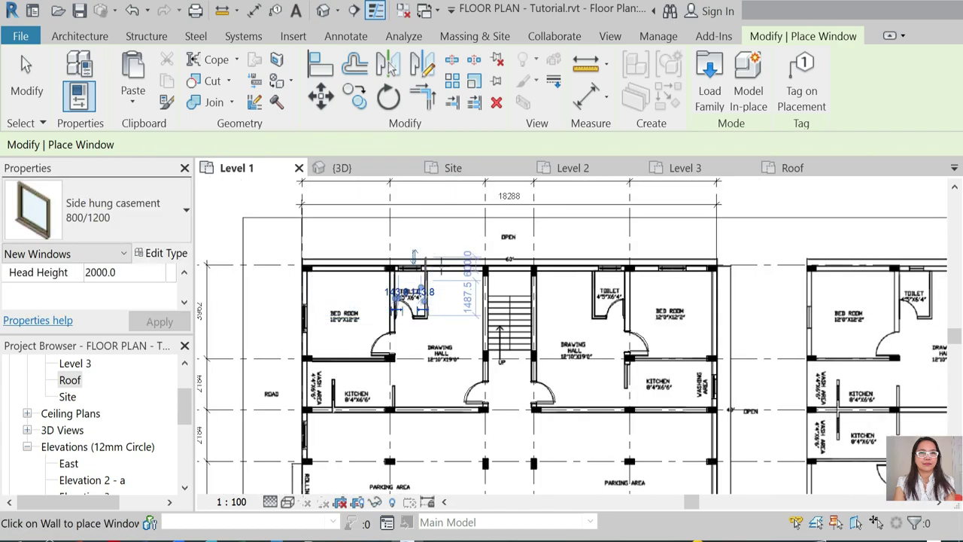
# Inspect the new windows in the 3D view, orbiting to see the windowed wall.
pyautogui.click(363, 166)
pyautogui.scroll(2, 670, 275)
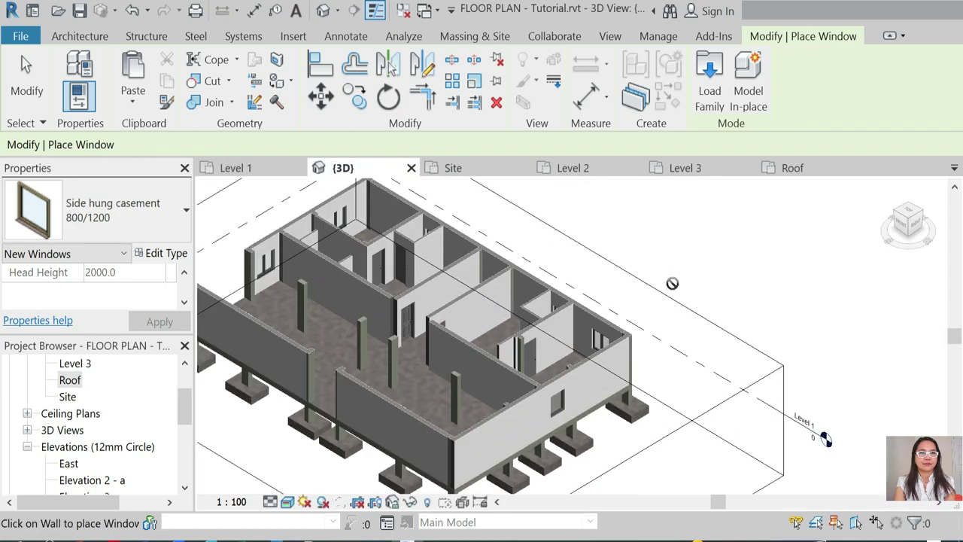
pyautogui.press('Escape')
pyautogui.scroll(2, 587, 331)
pyautogui.scroll(-1, 611, 358)
pyautogui.scroll(3, 611, 358)
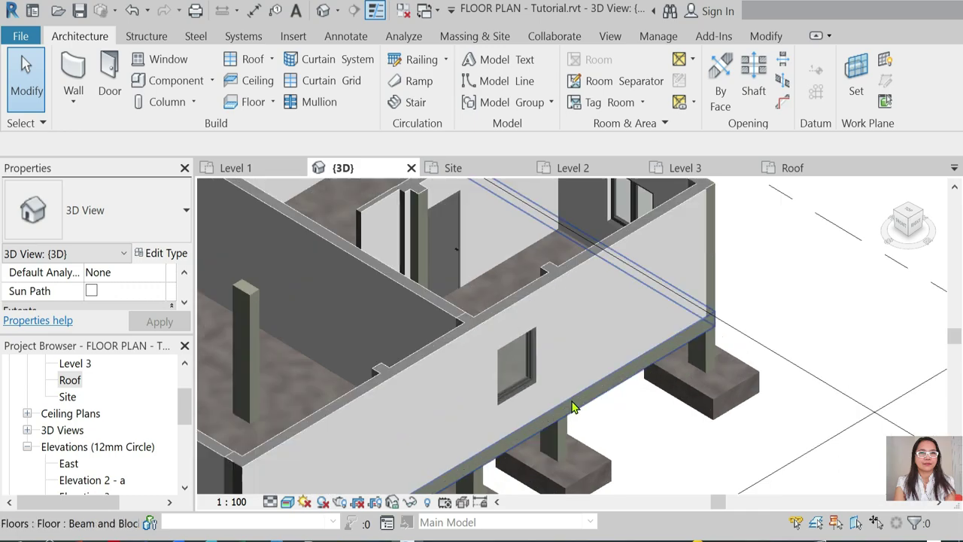
pyautogui.click(539, 400)
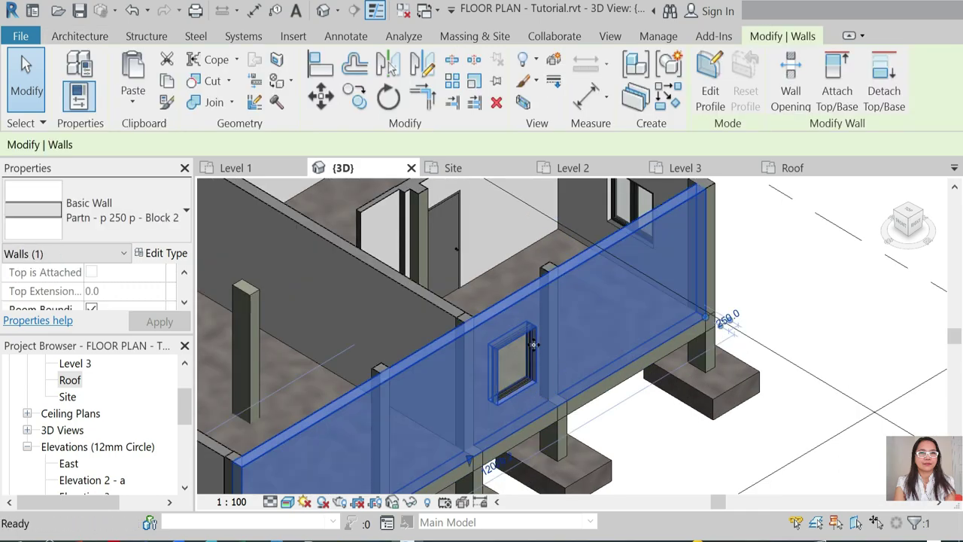
pyautogui.press('Escape')
pyautogui.scroll(-6, 456, 314)
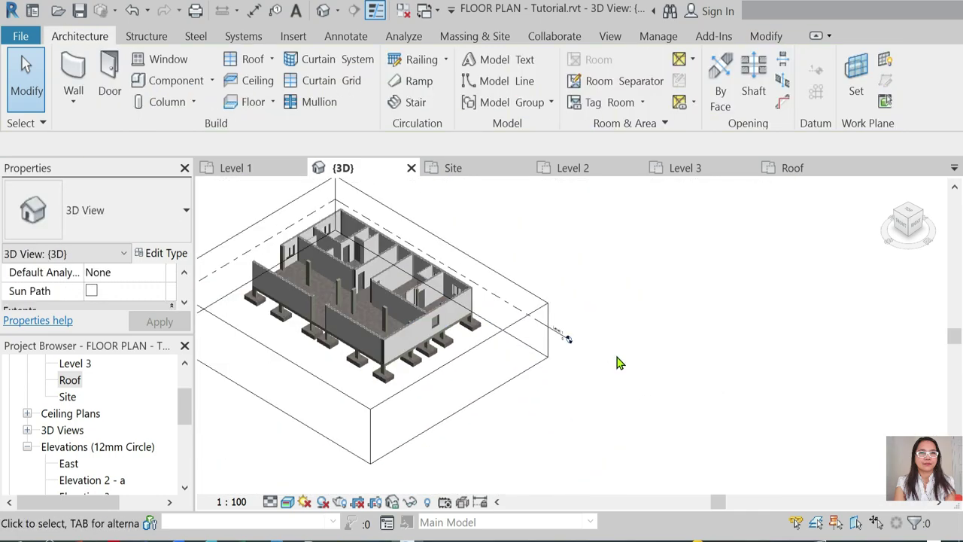
pyautogui.keyDown('shift'); pyautogui.moveTo(615, 363); pyautogui.dragTo(466, 397, button='middle'); pyautogui.keyUp('shift')
pyautogui.scroll(2, 395, 369)
pyautogui.scroll(4, 401, 378)
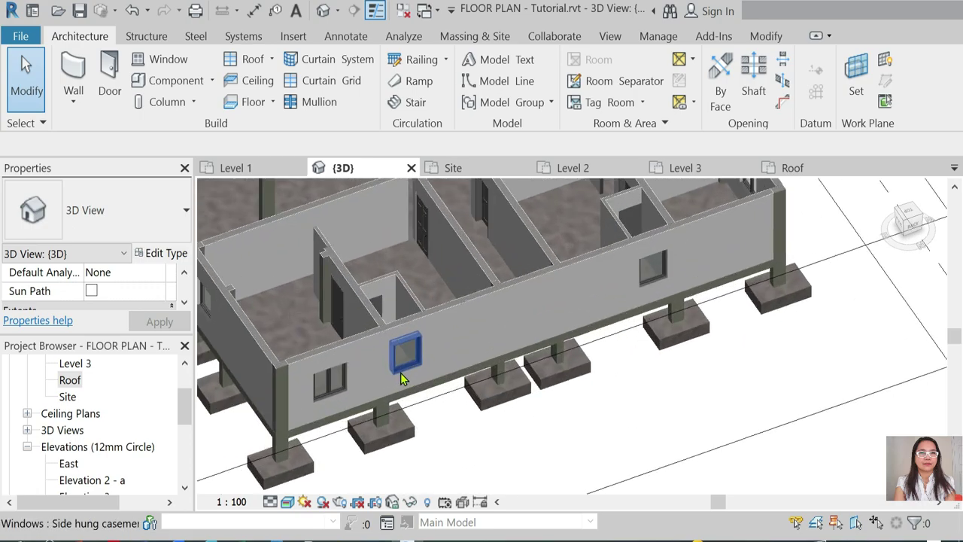
pyautogui.scroll(2, 401, 379)
# Duplicate the side hung casement 800/1200 window type, proposed as 800/1200 2.
pyautogui.click(384, 332)
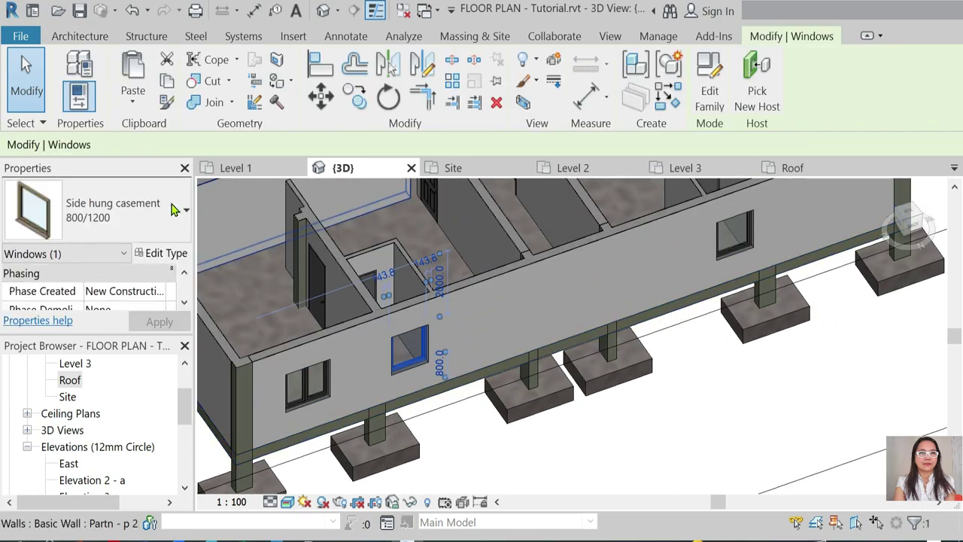
pyautogui.click(160, 255)
pyautogui.click(881, 78)
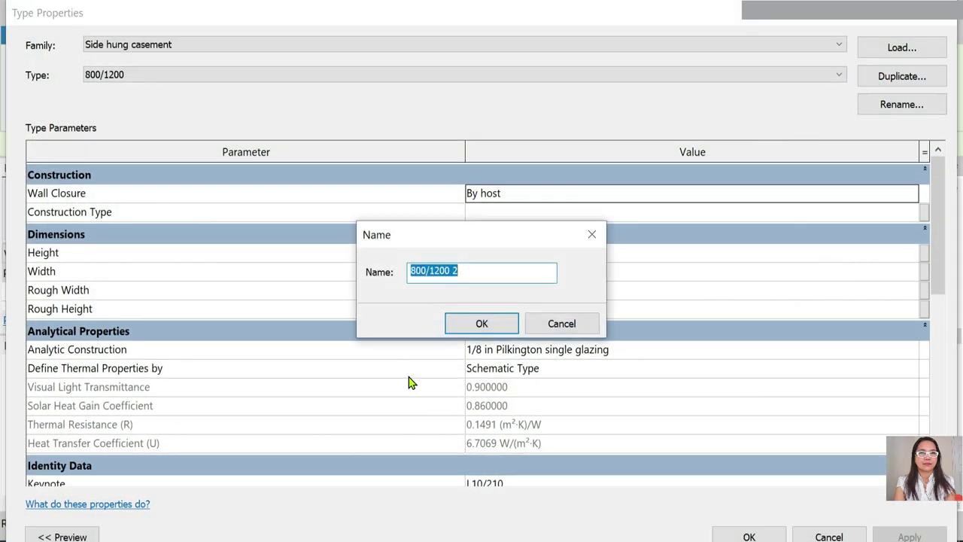
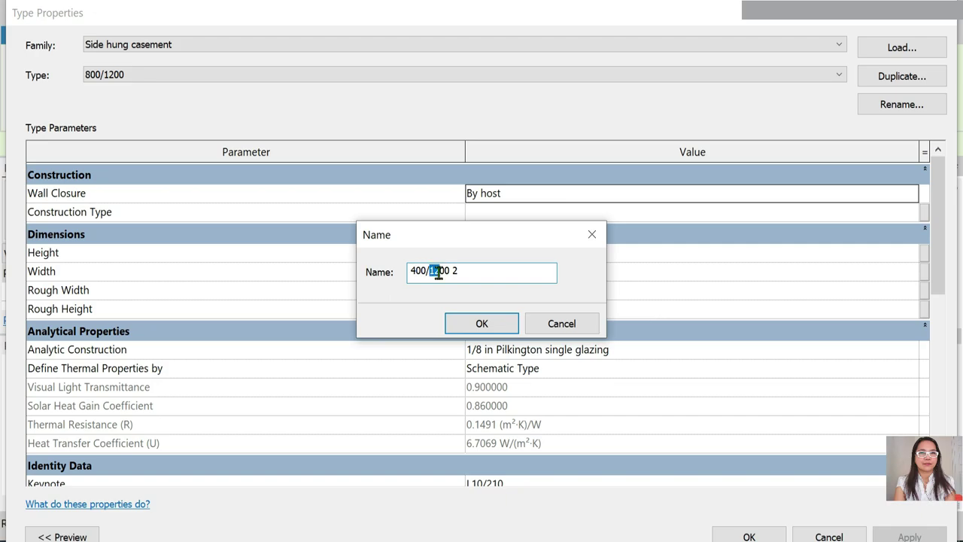
pyautogui.write('8')
# Name the new casement type 400/800 2, give it height 800 and width 400, and apply it.
pyautogui.click(481, 325)
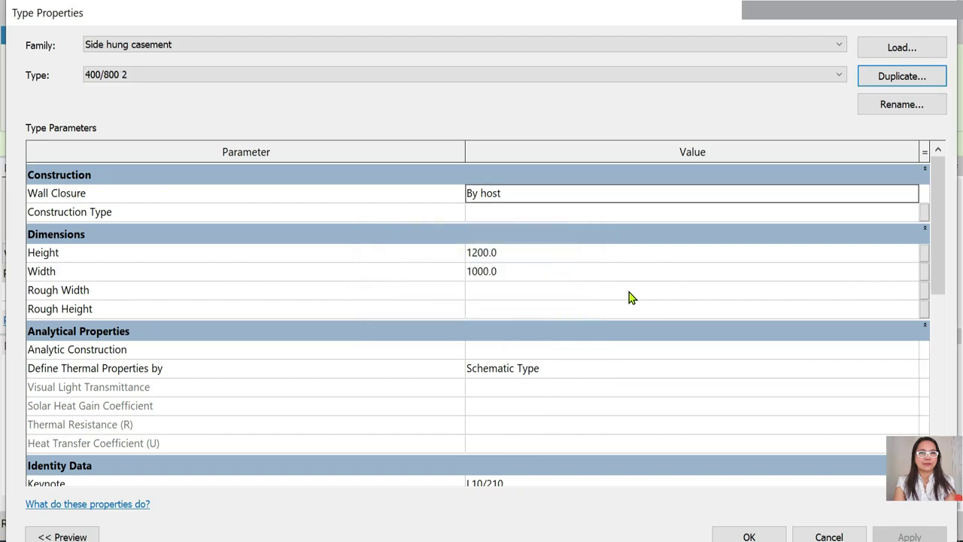
pyautogui.click(476, 256)
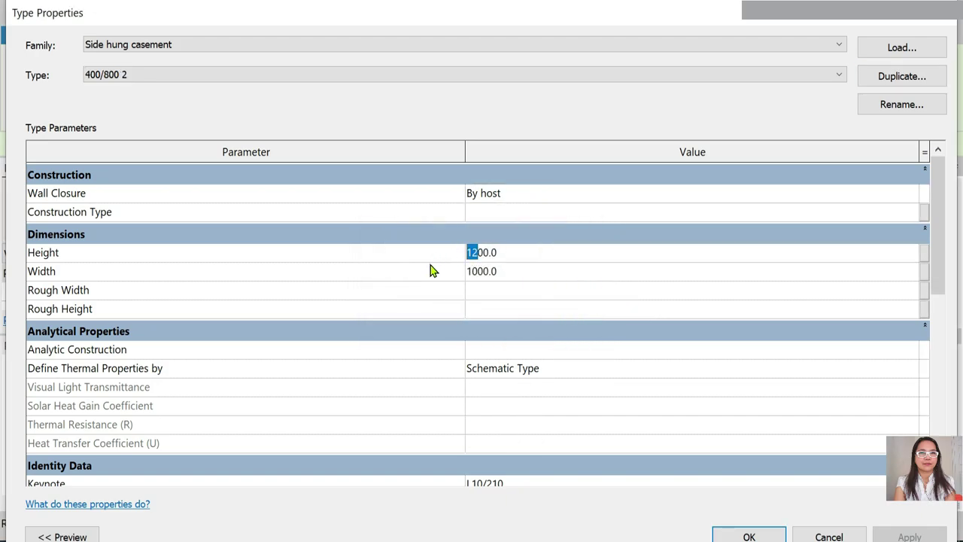
pyautogui.write('8')
pyautogui.click(771, 536)
# Change the placed window's 800 sill dimension to 1500.
pyautogui.scroll(3, 441, 399)
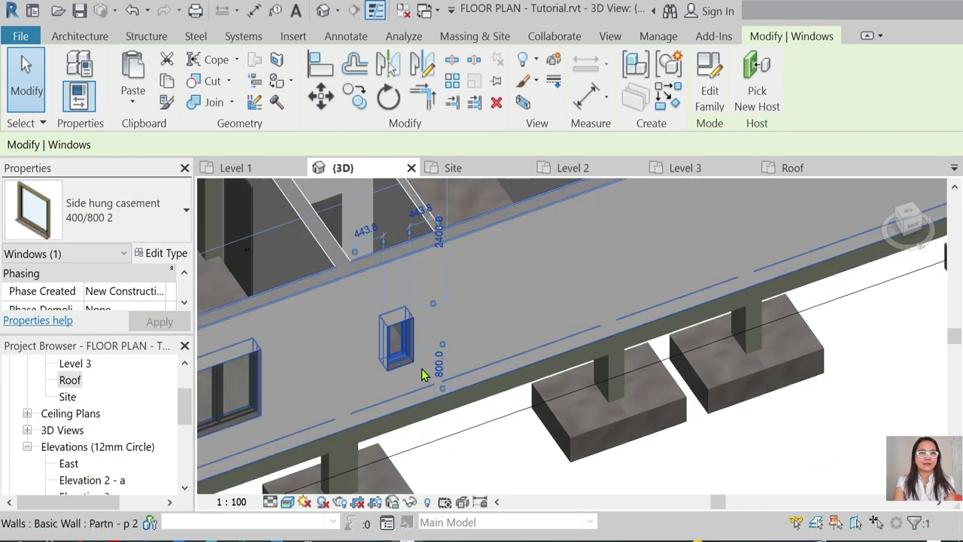
pyautogui.scroll(2, 422, 372)
pyautogui.click(450, 366)
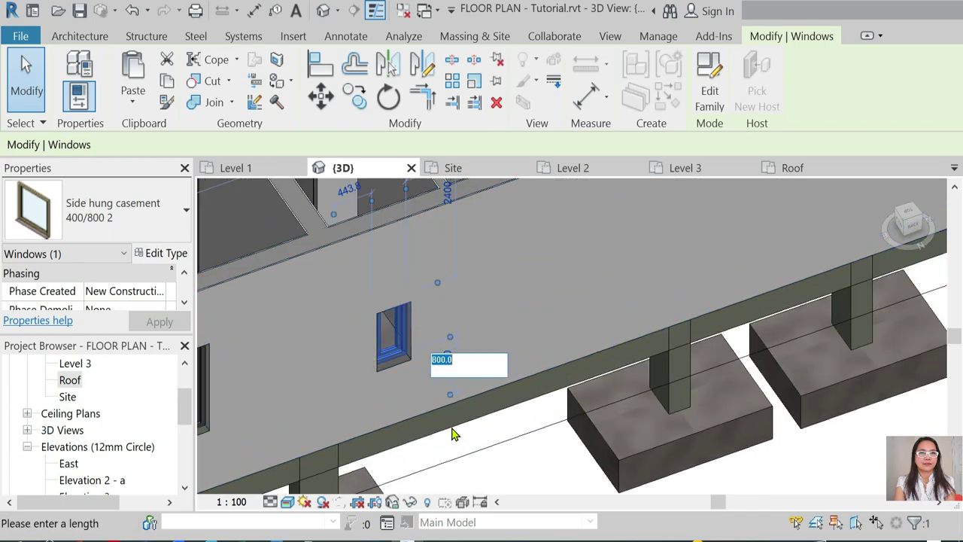
pyautogui.write('1500')
pyautogui.press('Return')
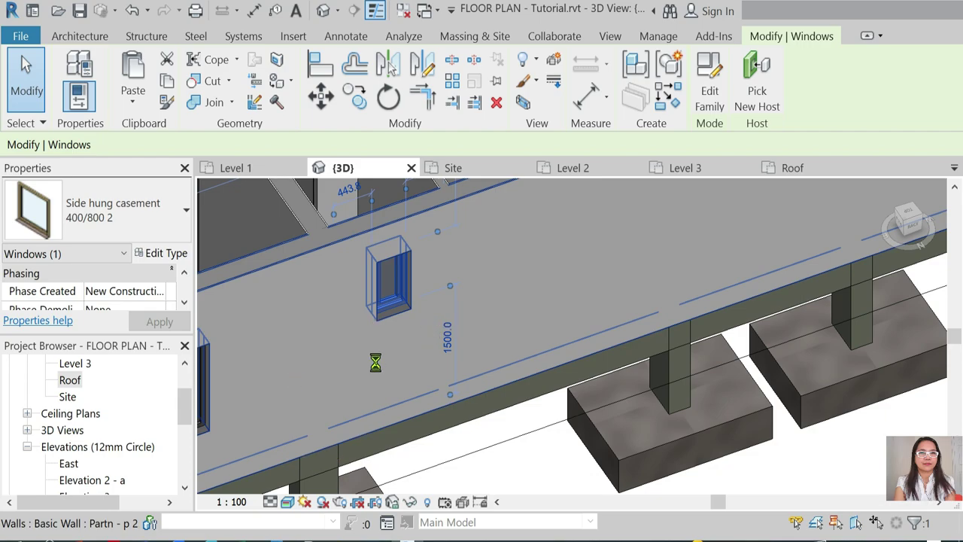
pyautogui.scroll(-3, 376, 364)
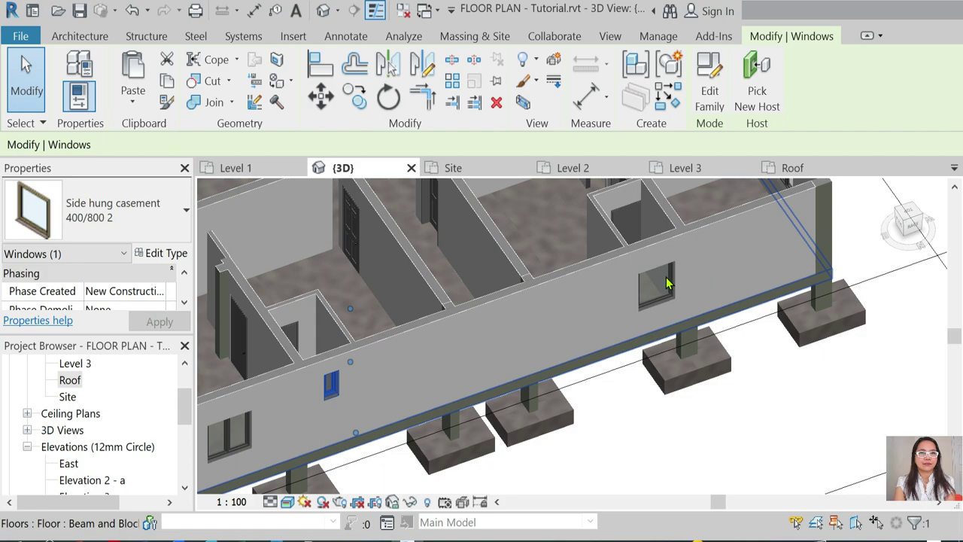
# Switch the wall's other window from 800/1200 to the Side hung casement 400/800 2 type.
pyautogui.press('z')
pyautogui.press('f')
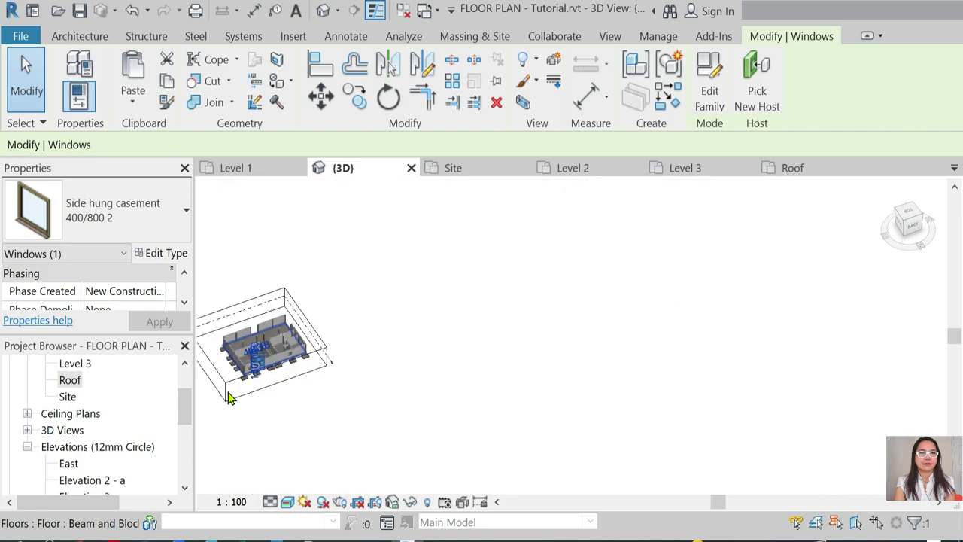
pyautogui.scroll(5, 260, 372)
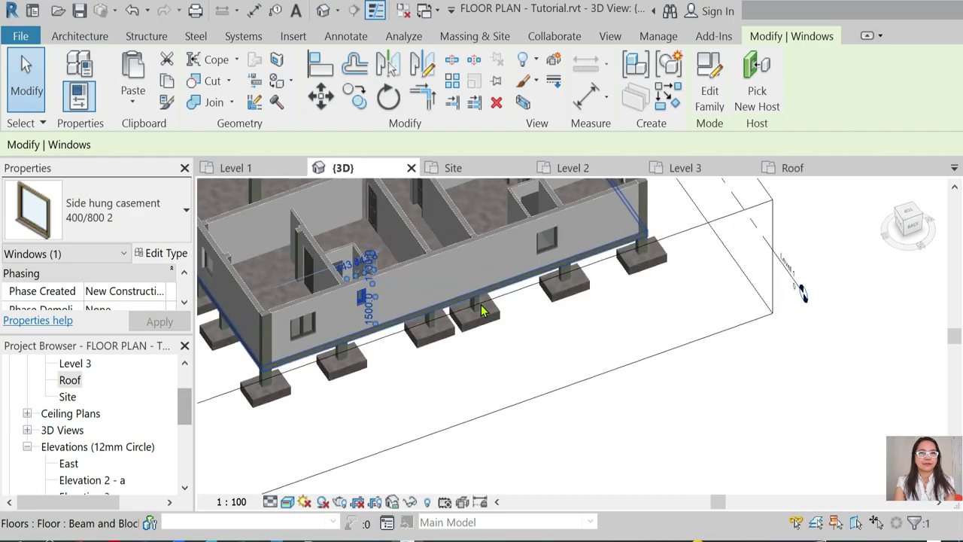
pyautogui.click(547, 249)
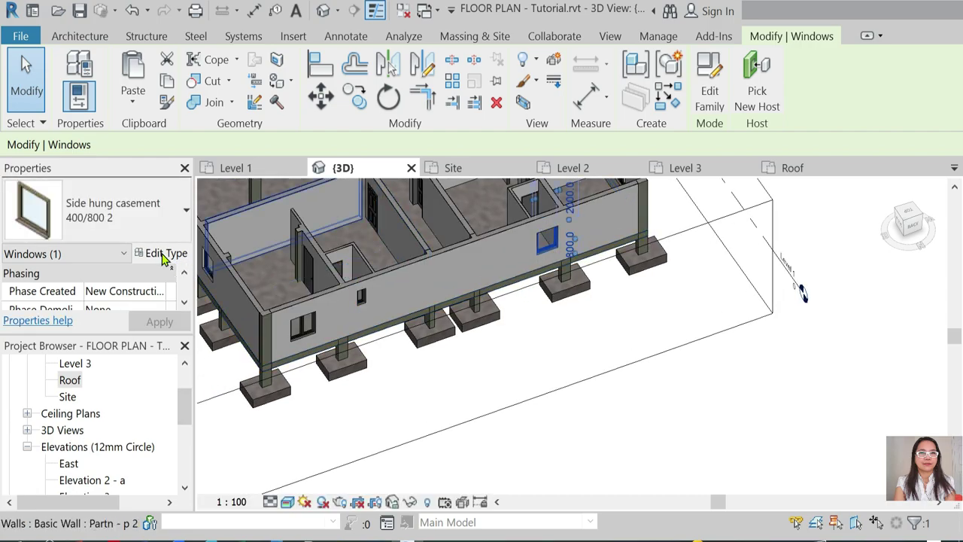
pyautogui.click(98, 222)
pyautogui.click(75, 316)
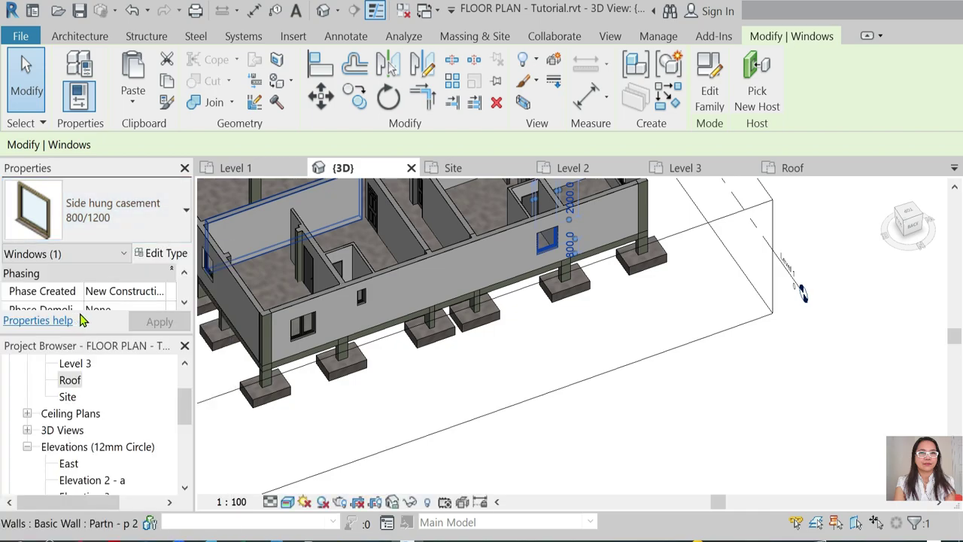
# Raise the second window's sill dimension from 800 to 1500 and deselect it.
pyautogui.scroll(3, 563, 295)
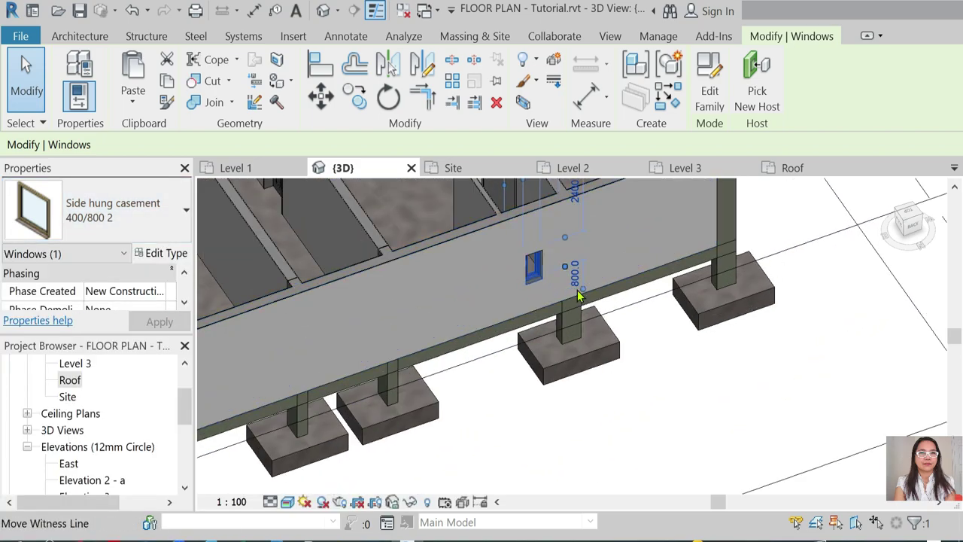
pyautogui.scroll(2, 579, 276)
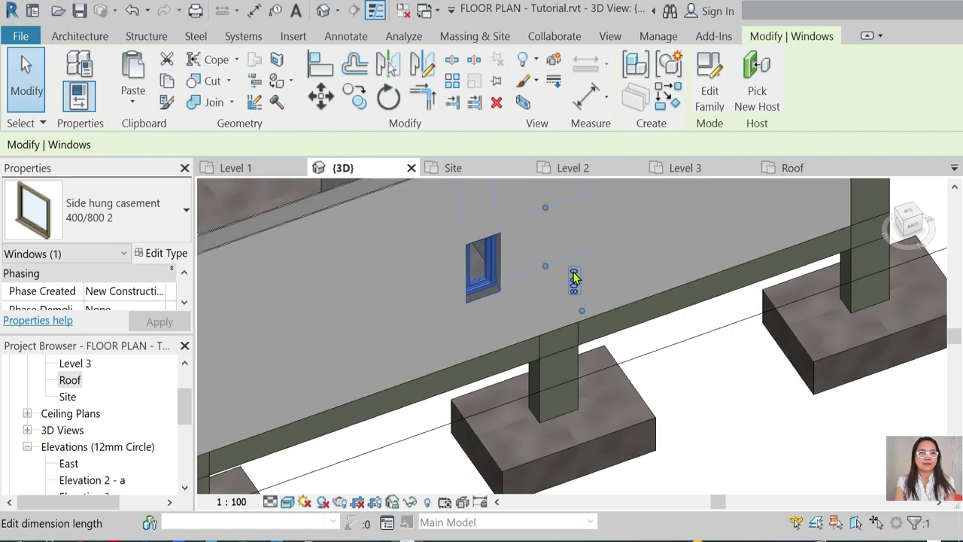
pyautogui.click(577, 280)
pyautogui.write('1500')
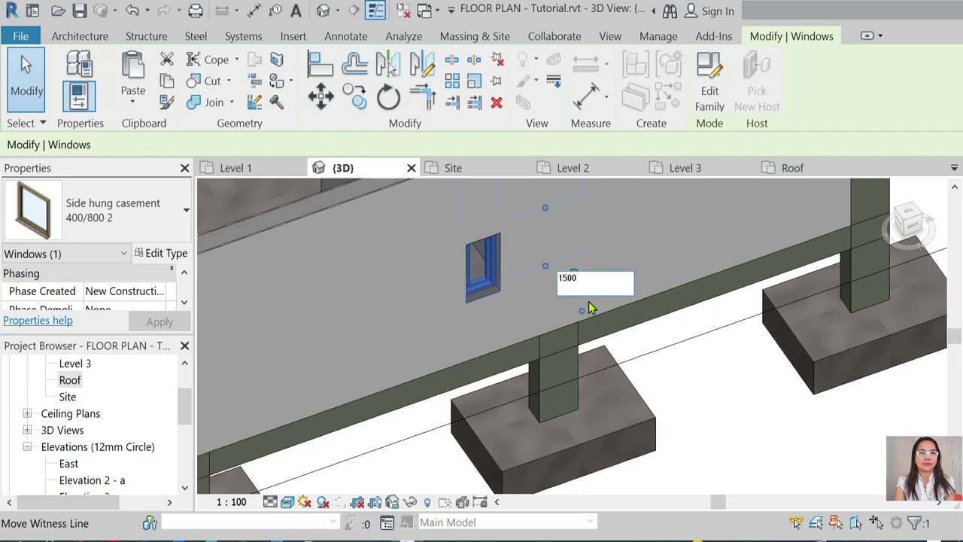
pyautogui.press('Return')
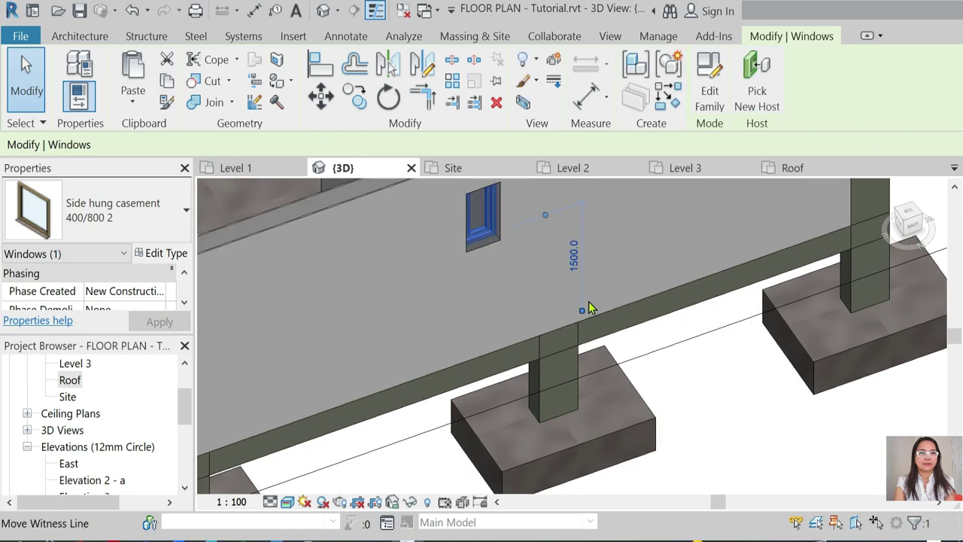
pyautogui.scroll(1, 559, 312)
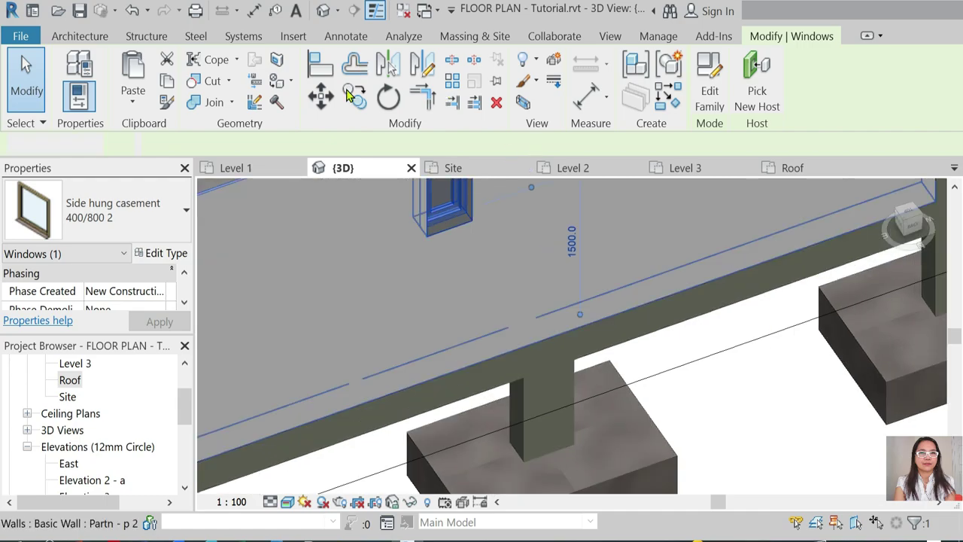
pyautogui.press('Escape')
pyautogui.scroll(-1, 642, 309)
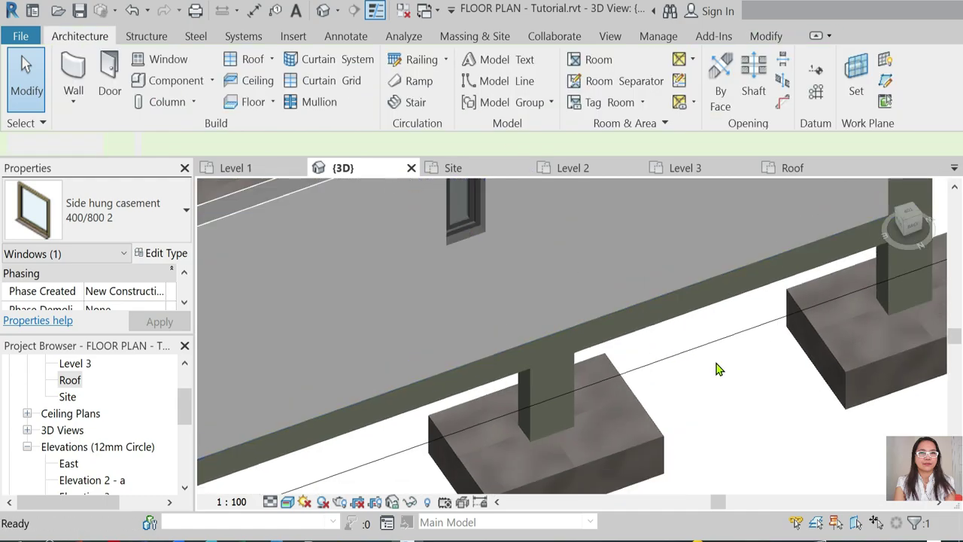
pyautogui.scroll(-10, 715, 369)
pyautogui.scroll(2, 704, 373)
pyautogui.scroll(2, 685, 286)
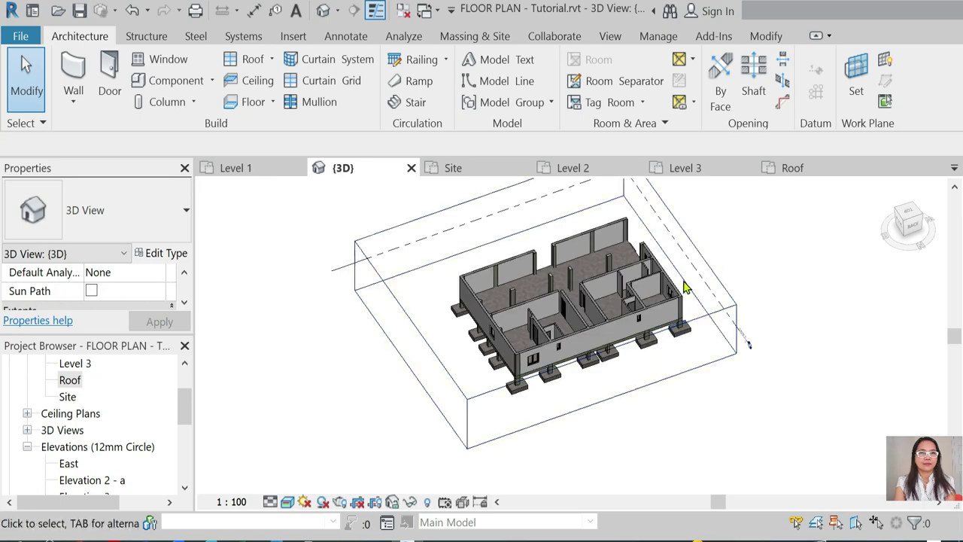
pyautogui.scroll(2, 685, 286)
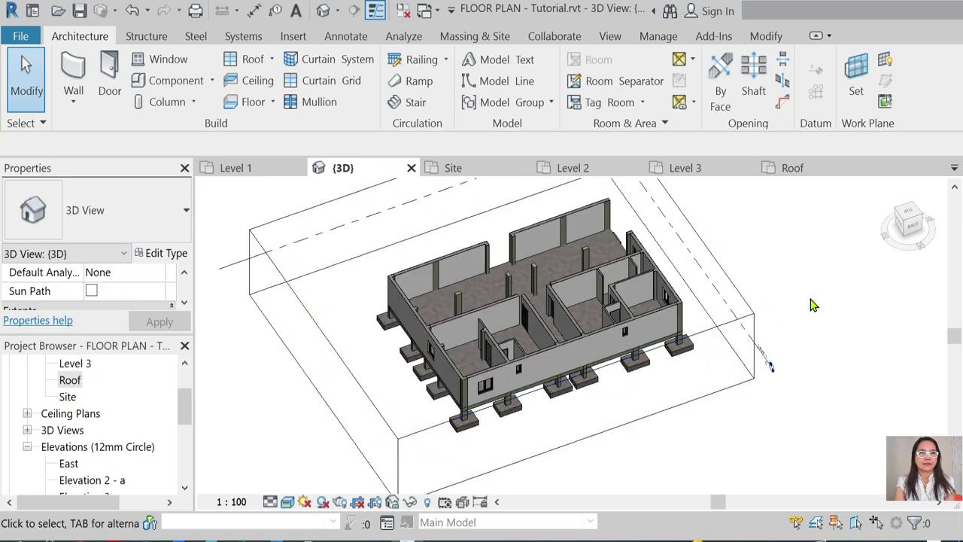